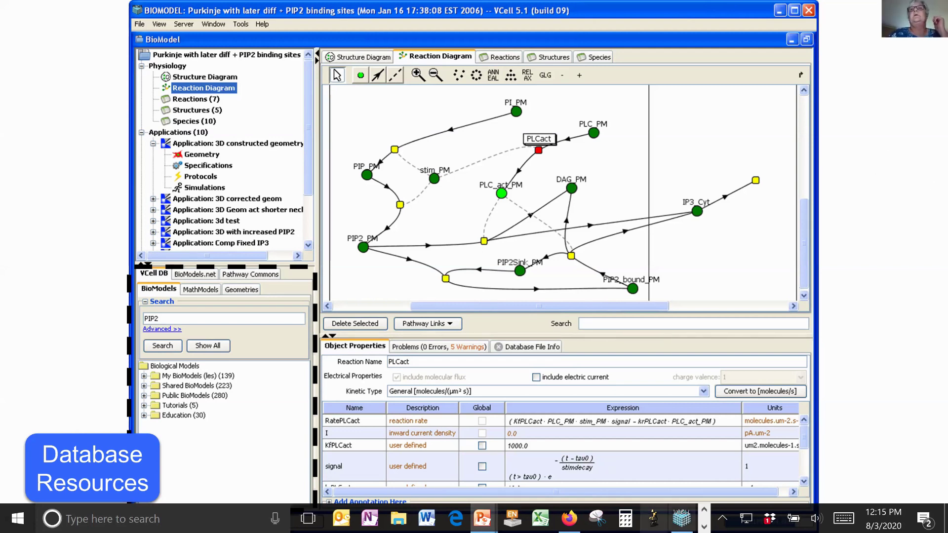
End the PowerPoint slide show and switch to the VCell window, moving it into view
mouse_move(482, 519)
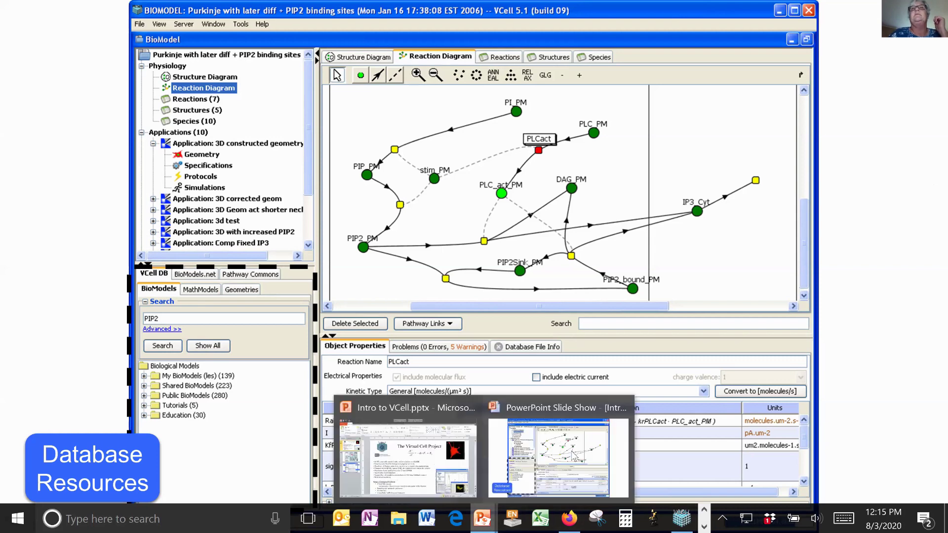
click(571, 457)
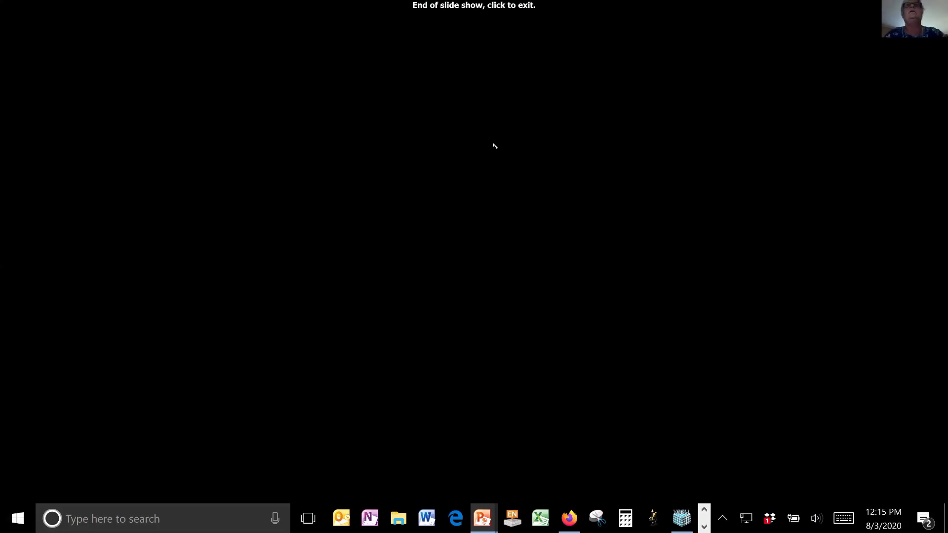
click(543, 178)
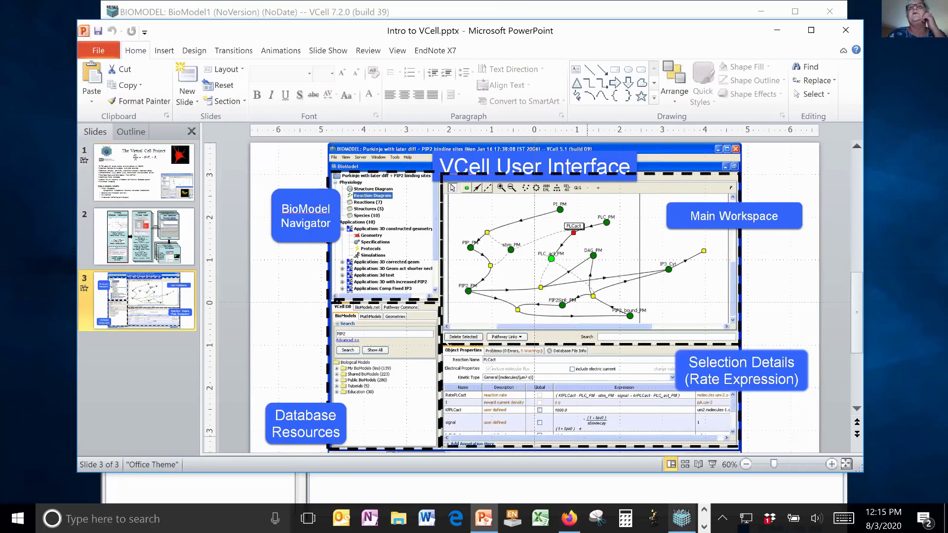
click(192, 7)
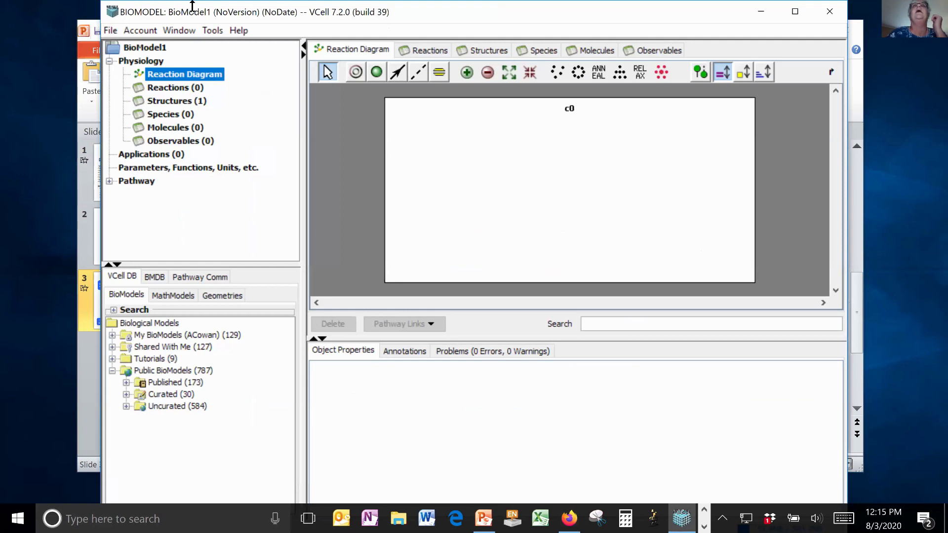
drag(192, 6, 220, 109)
drag(475, 81, 481, 13)
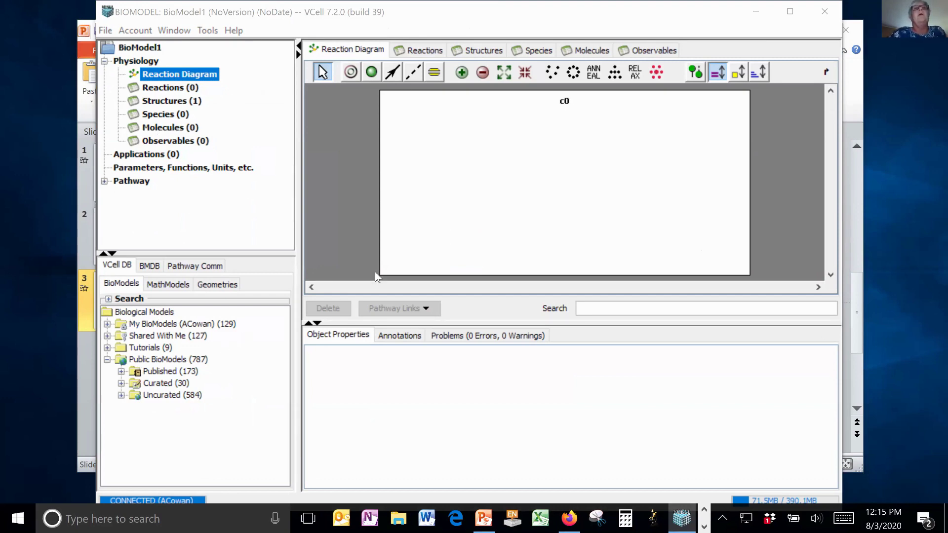
Open the Tutorial_MultiApp model from the Tutorials folder, view its reaction diagram through to the nuc compartment, and reposition the window
click(107, 348)
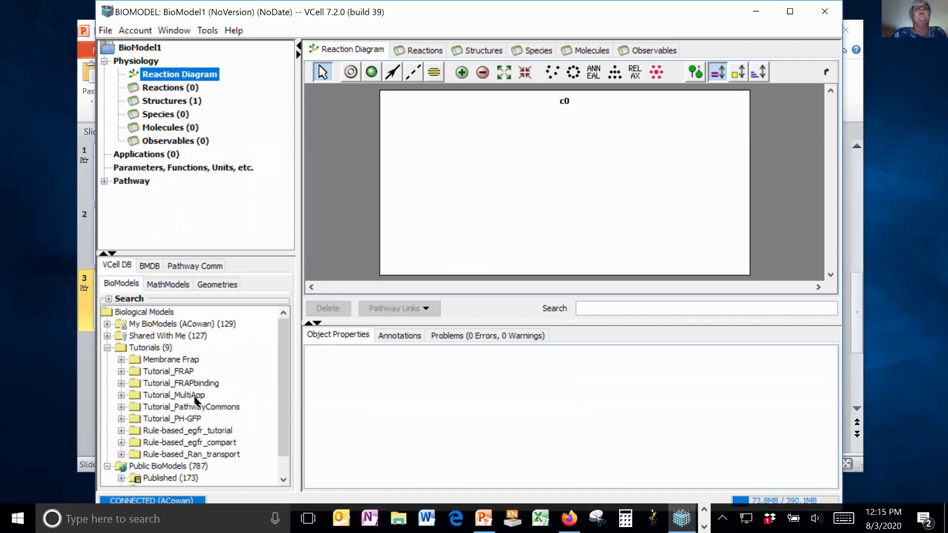
double_click(192, 395)
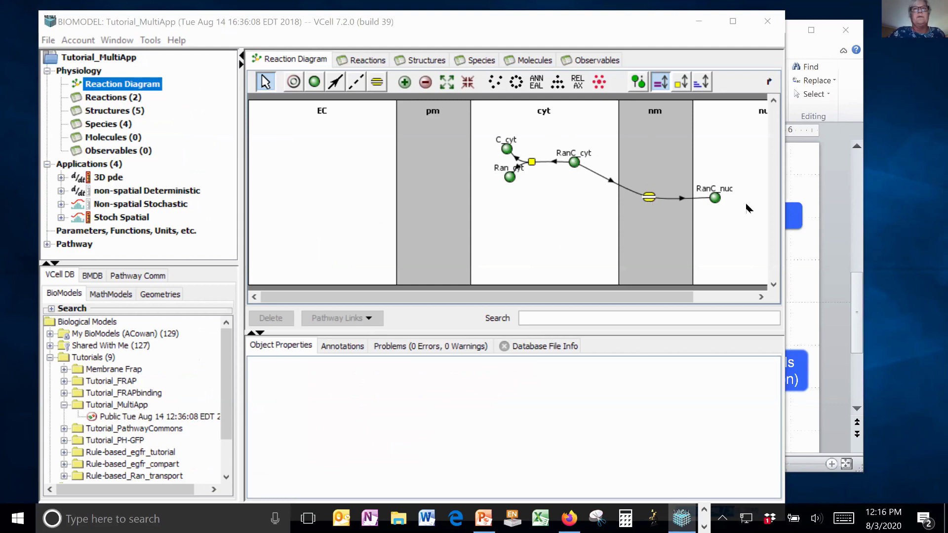
drag(557, 296, 653, 305)
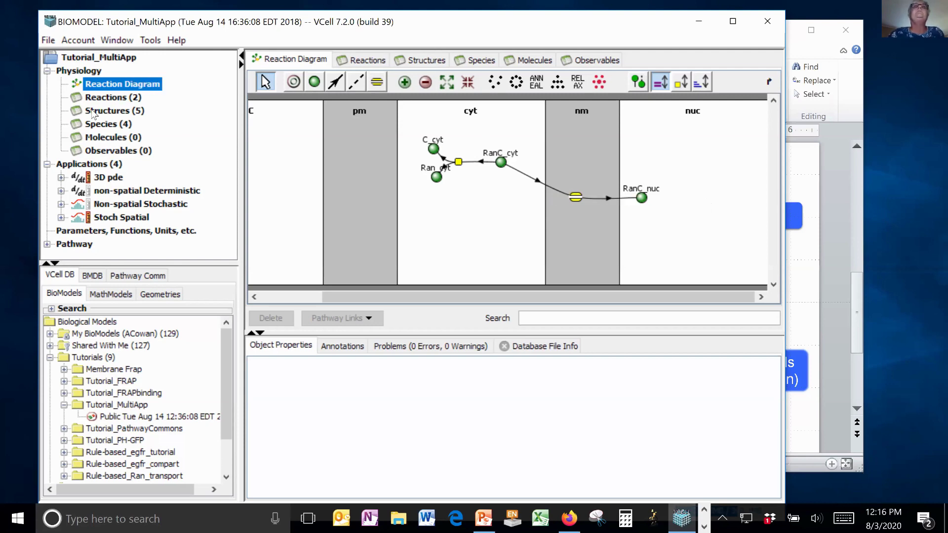
drag(162, 22, 235, 37)
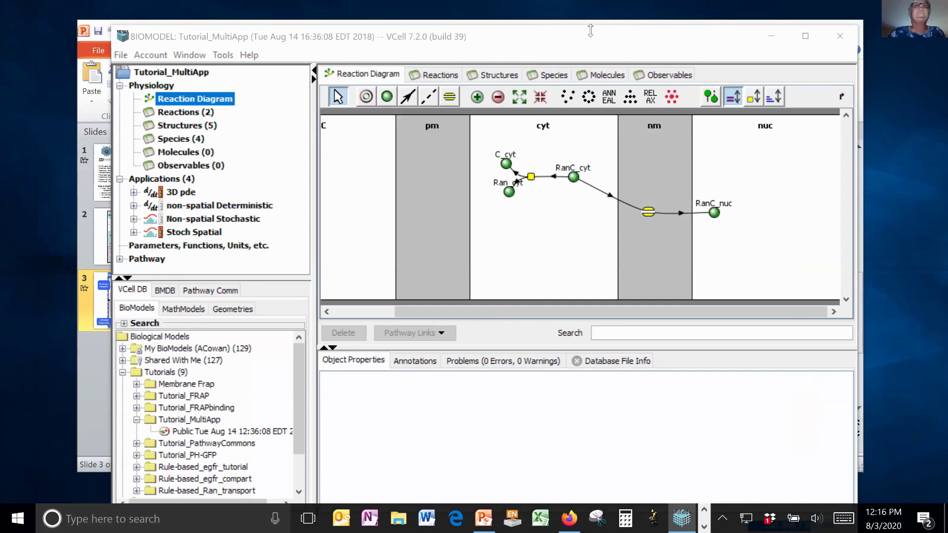
drag(590, 30, 622, 59)
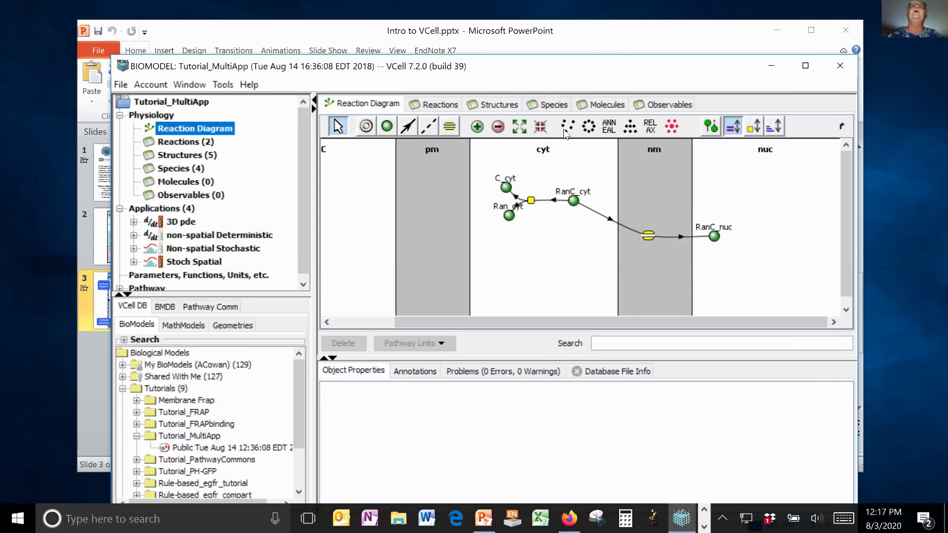
drag(525, 74, 544, 68)
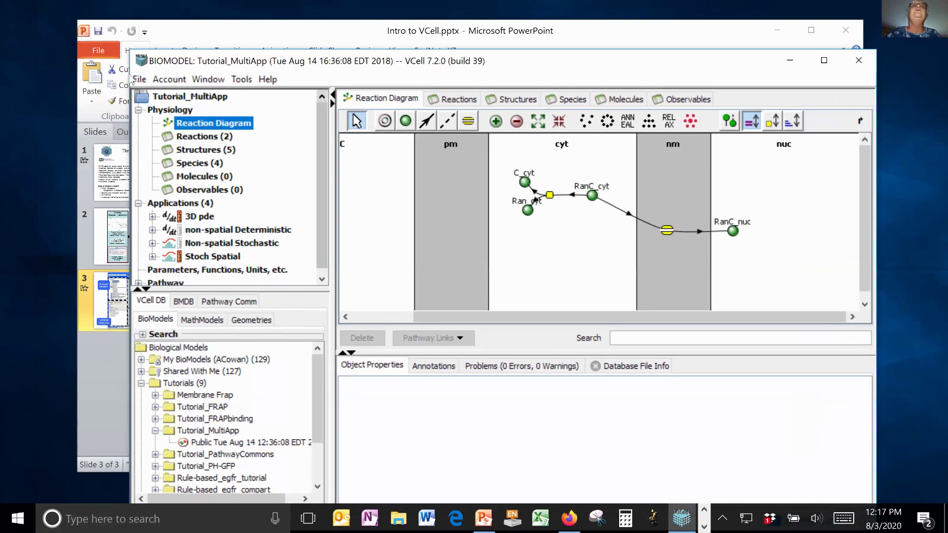
Create a new BioModel and show its reaction diagram
click(170, 79)
click(140, 79)
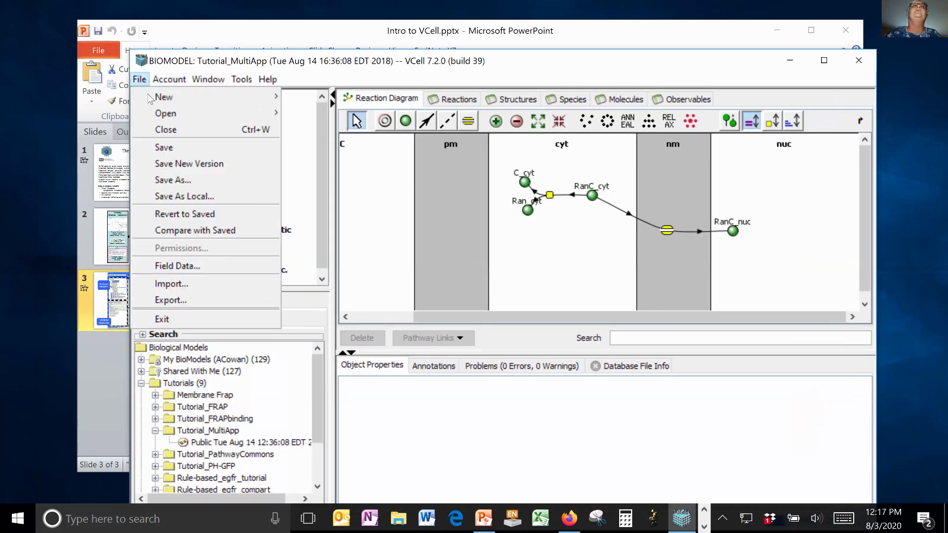
mouse_move(253, 100)
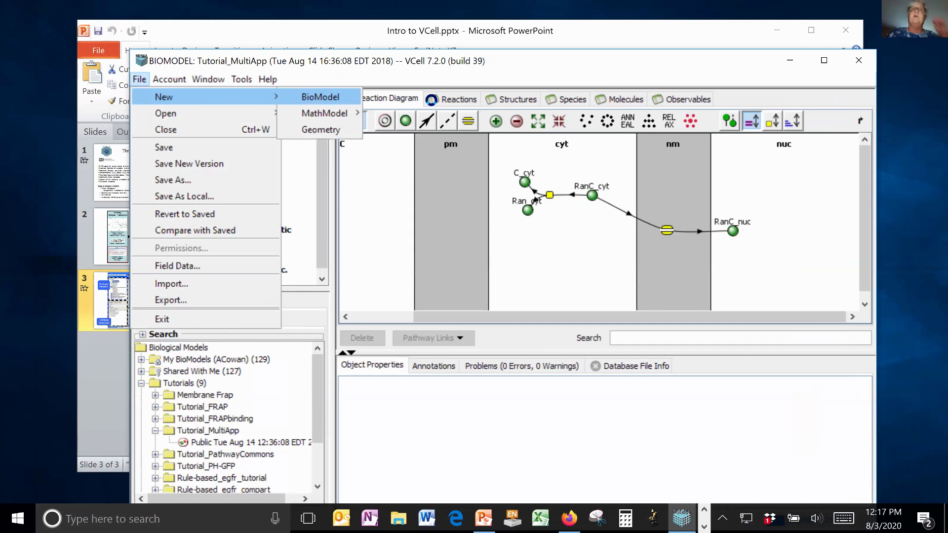
click(319, 97)
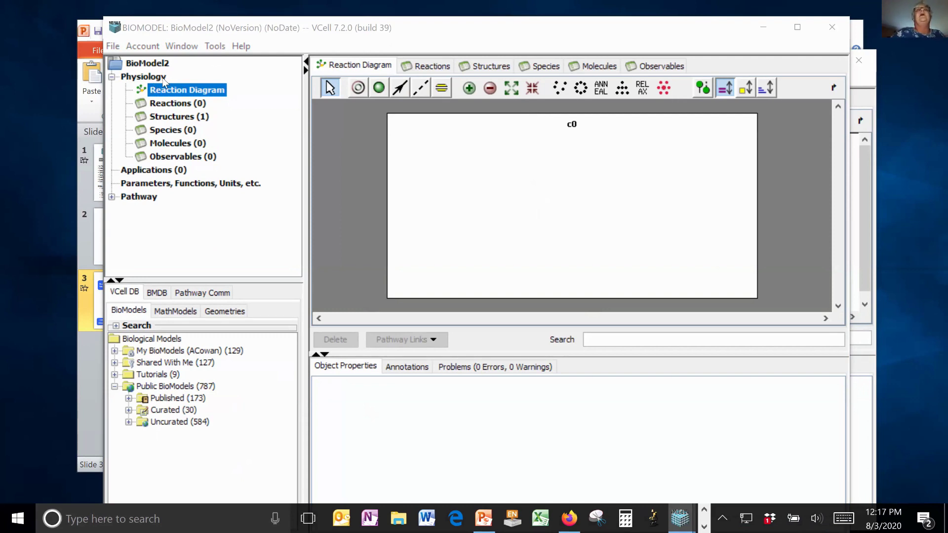
click(185, 94)
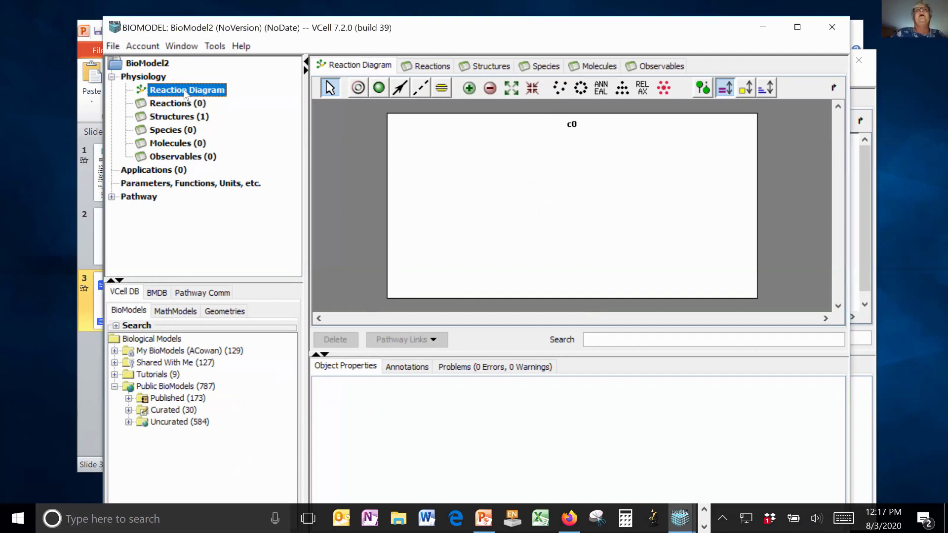
Add a membrane directly before compartment c0 in the reaction diagram, and a second compartment before that membrane
click(360, 89)
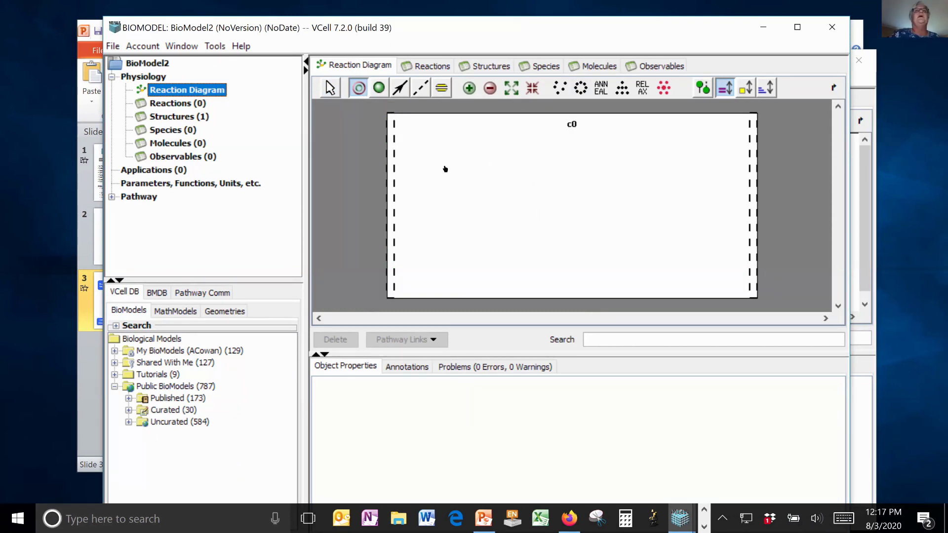
click(392, 178)
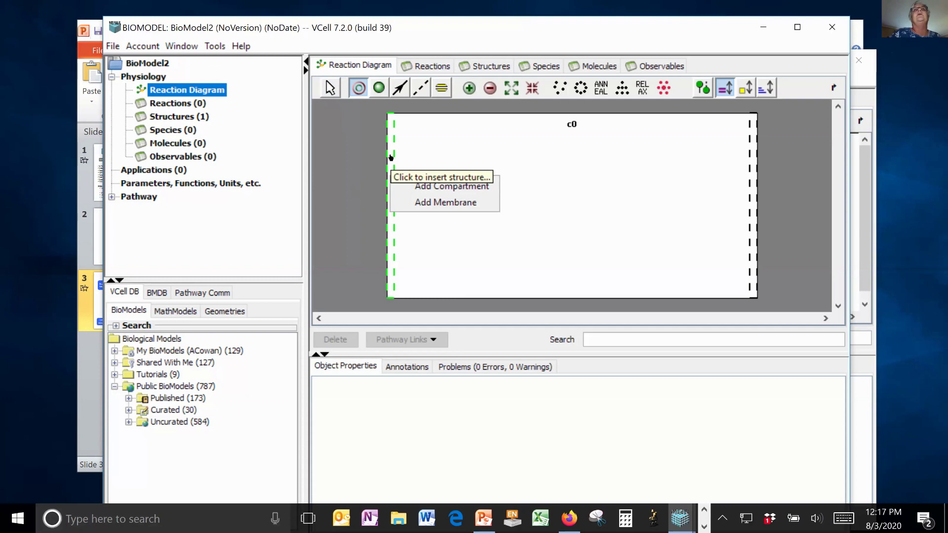
click(445, 202)
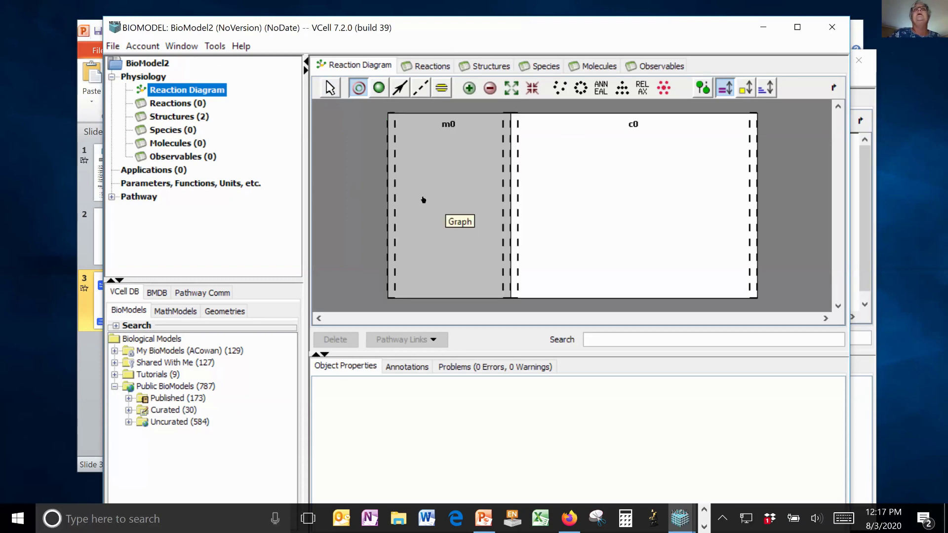
click(389, 185)
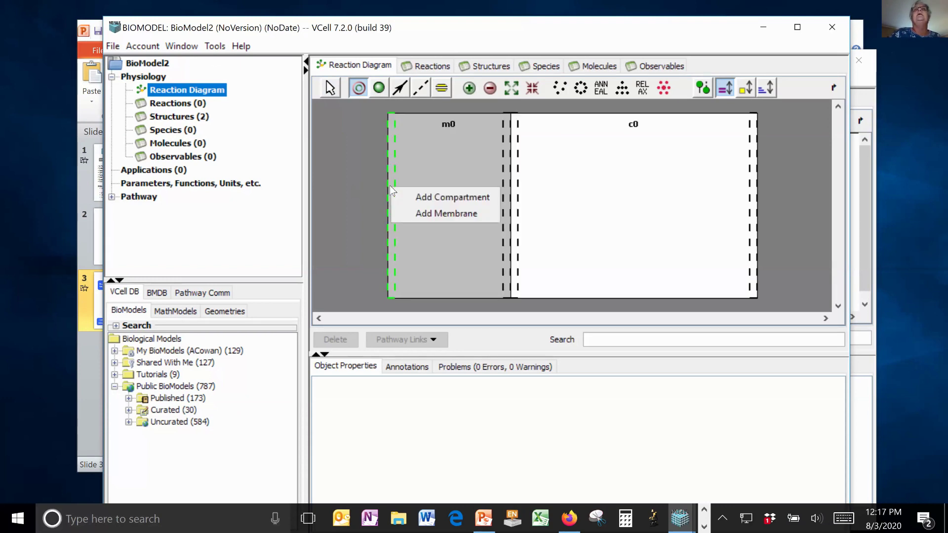
click(426, 196)
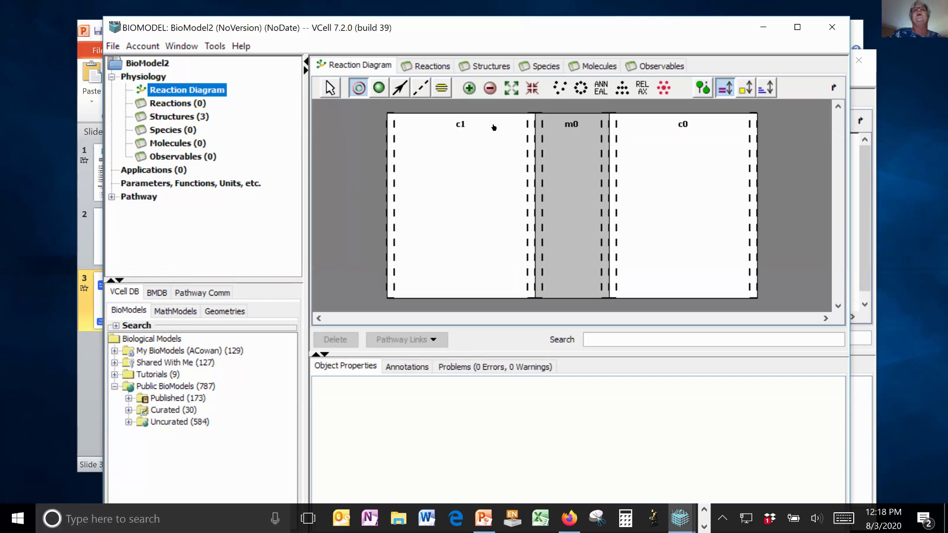
click(330, 89)
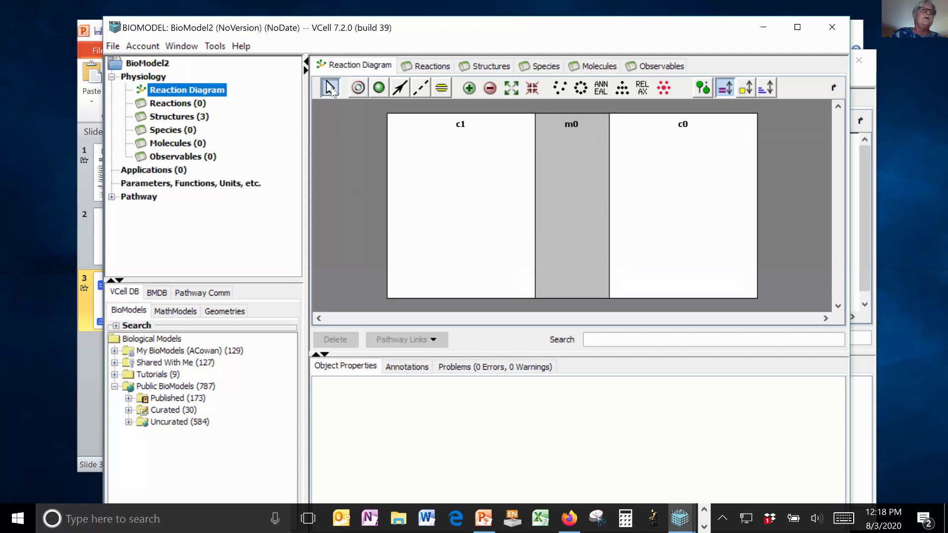
Rename the outermost compartment c1 as EC
double_click(459, 130)
drag(479, 124, 444, 124)
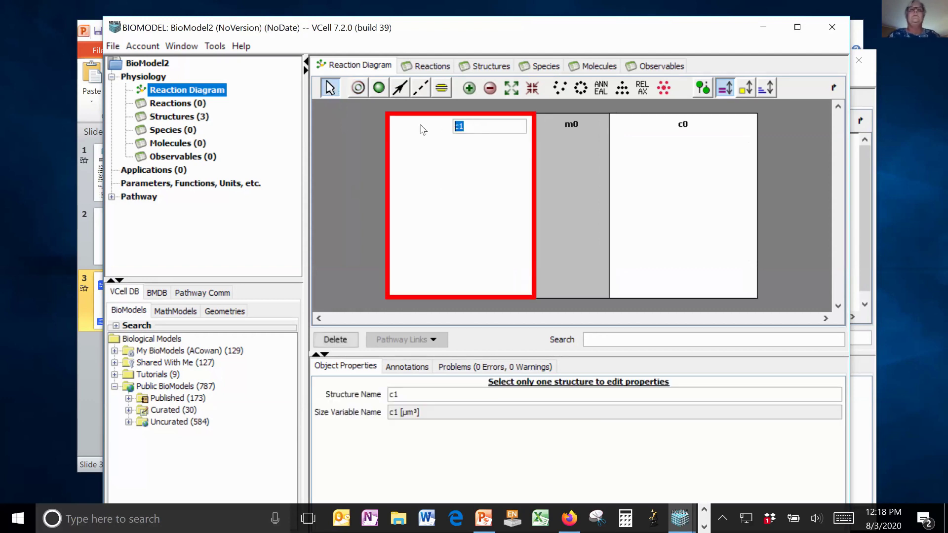
text(EC)
key(Return)
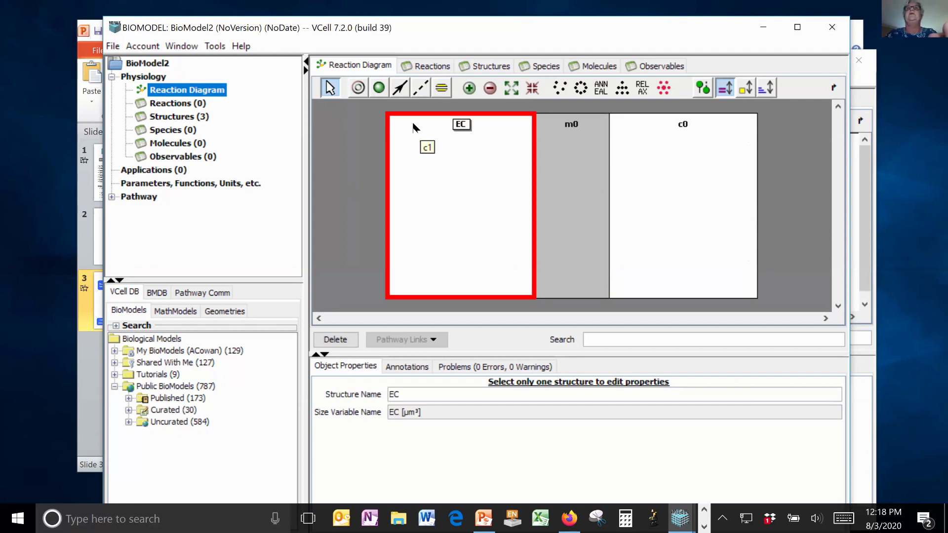
Rename the membrane between EC and c0 as PM
double_click(575, 126)
drag(576, 126, 531, 128)
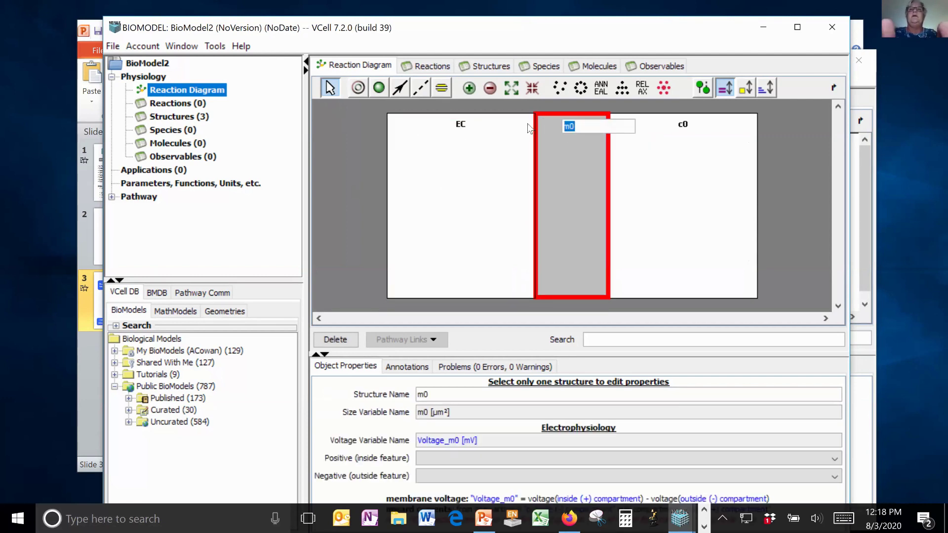
text(PM)
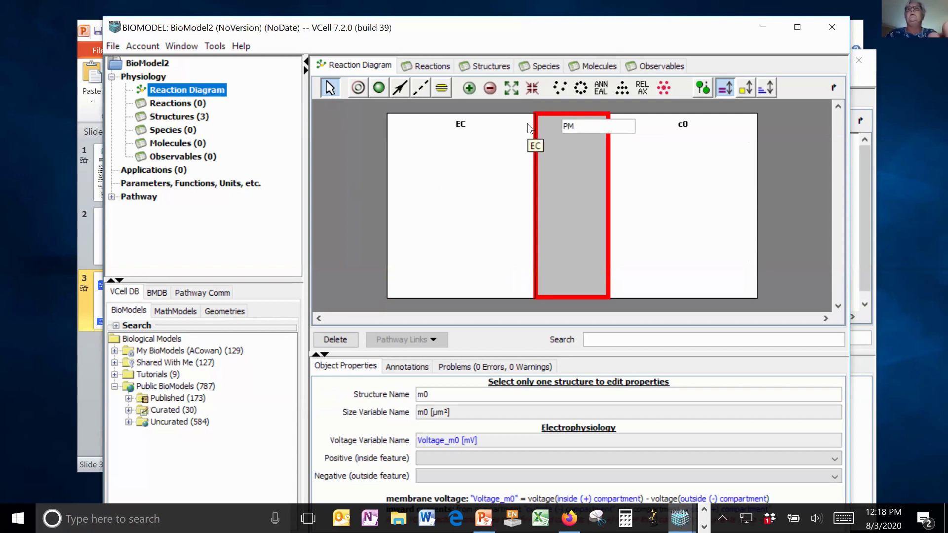
key(Return)
Rename compartment c0, next to the PM membrane, as Cyt
click(684, 129)
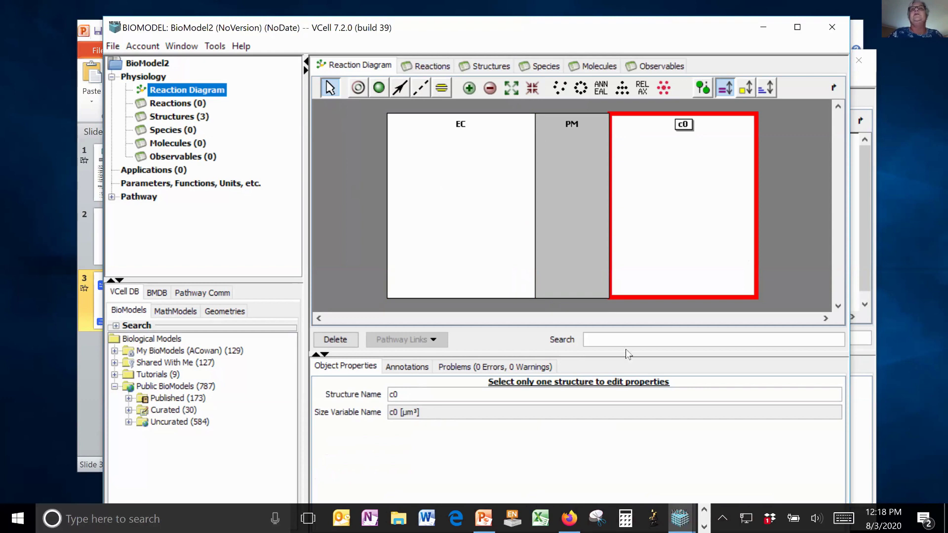
double_click(439, 390)
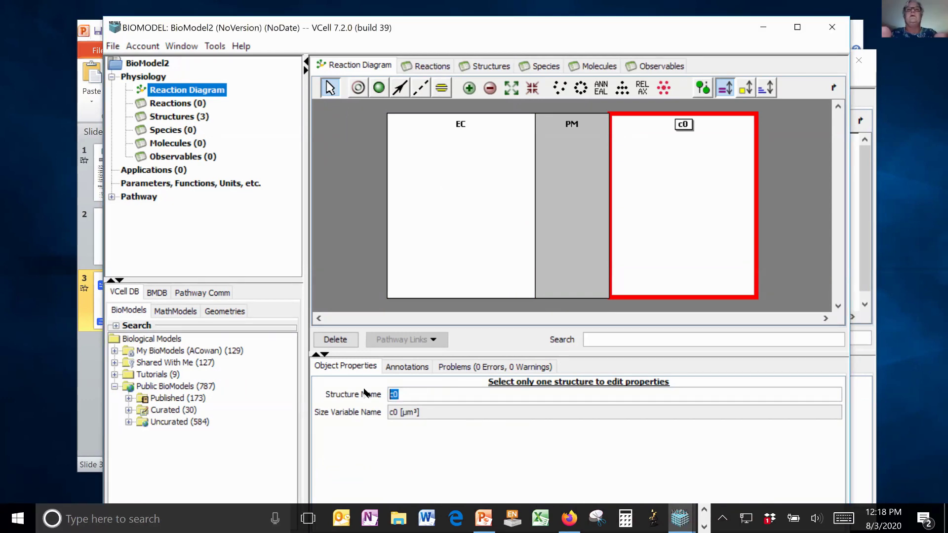
text(Cyt)
key(Return)
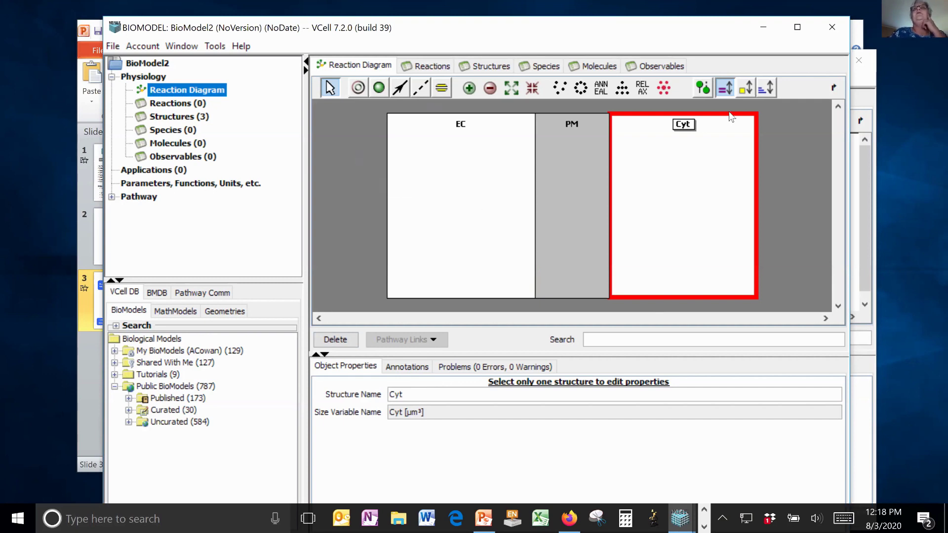
Add a membrane after the Cyt compartment and another compartment after that membrane
click(358, 89)
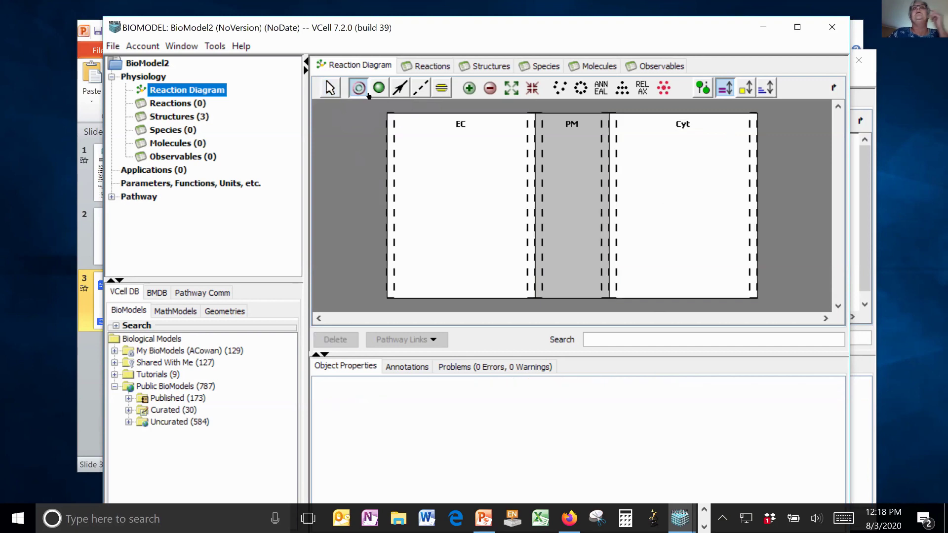
click(753, 160)
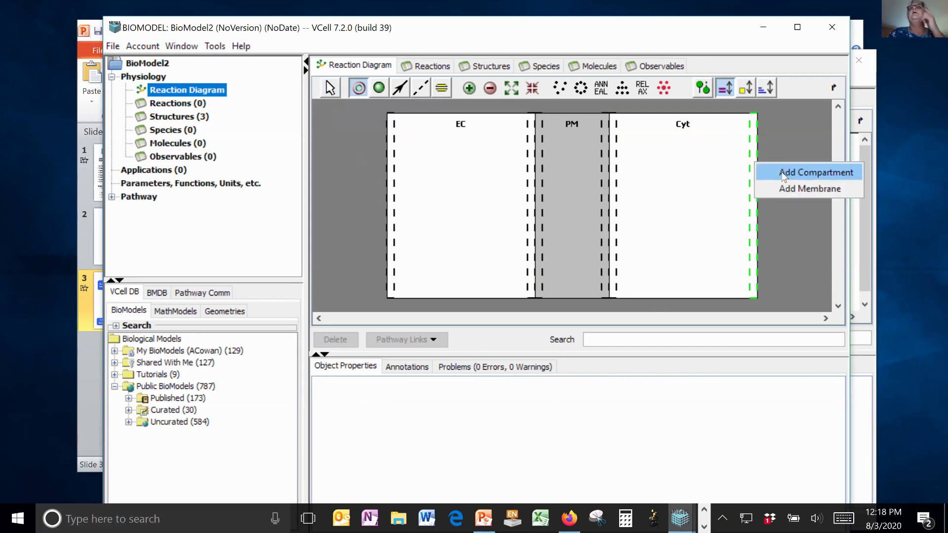
click(787, 190)
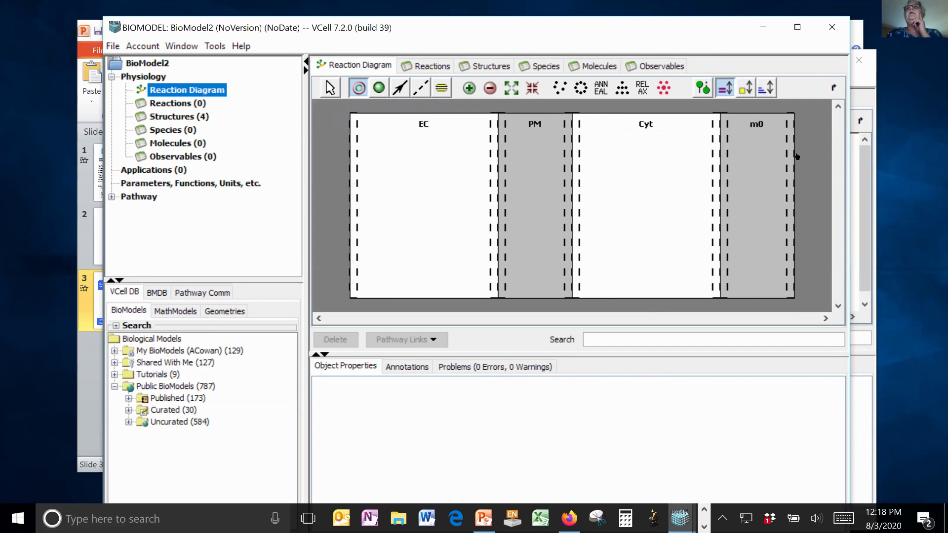
click(791, 160)
click(825, 168)
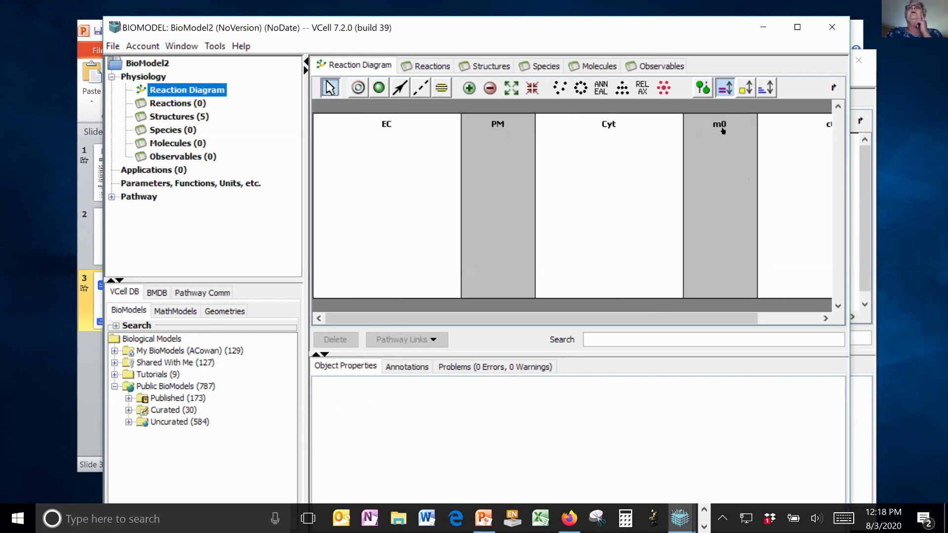
Set the structure name of the new membrane after Cyt to nm
click(722, 131)
click(459, 394)
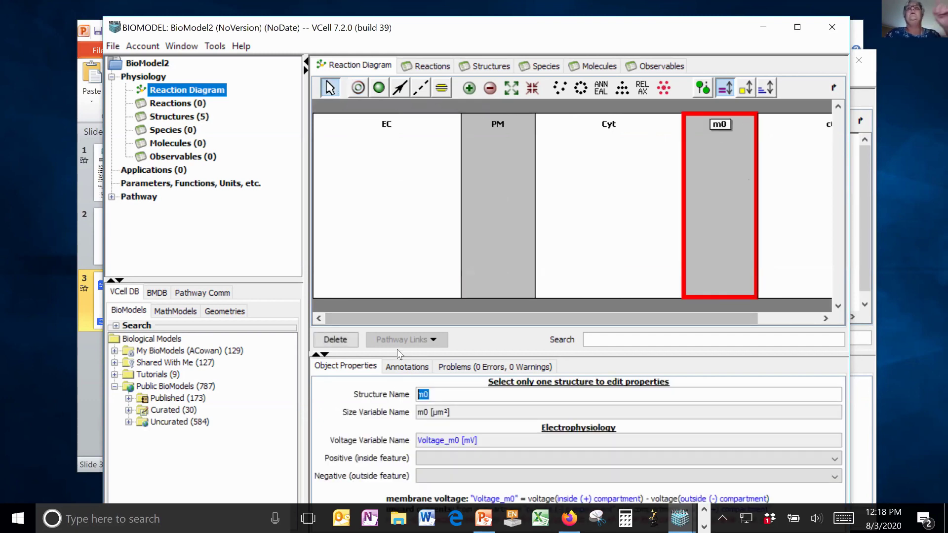
text(nm)
key(Return)
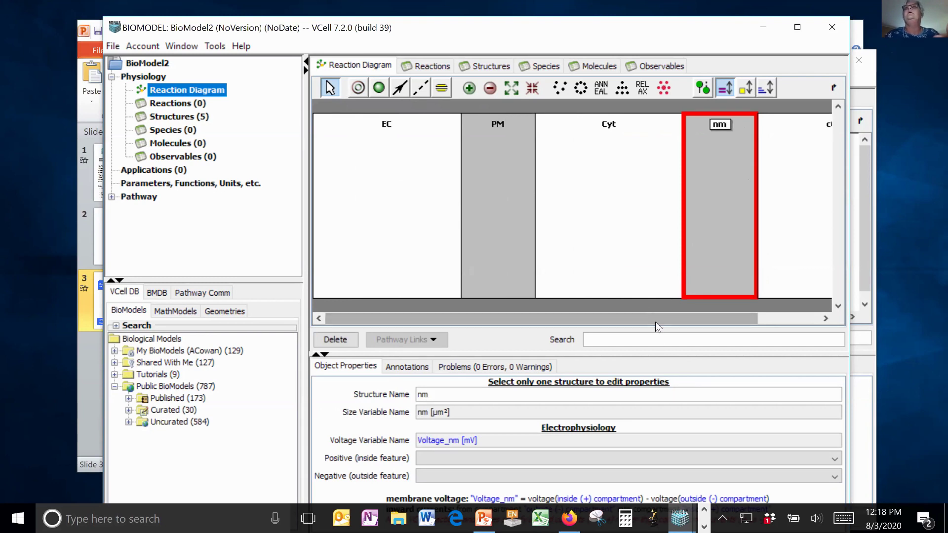
Rename the last compartment, after the nm membrane, as nuc
drag(659, 319, 722, 318)
click(746, 126)
click(744, 125)
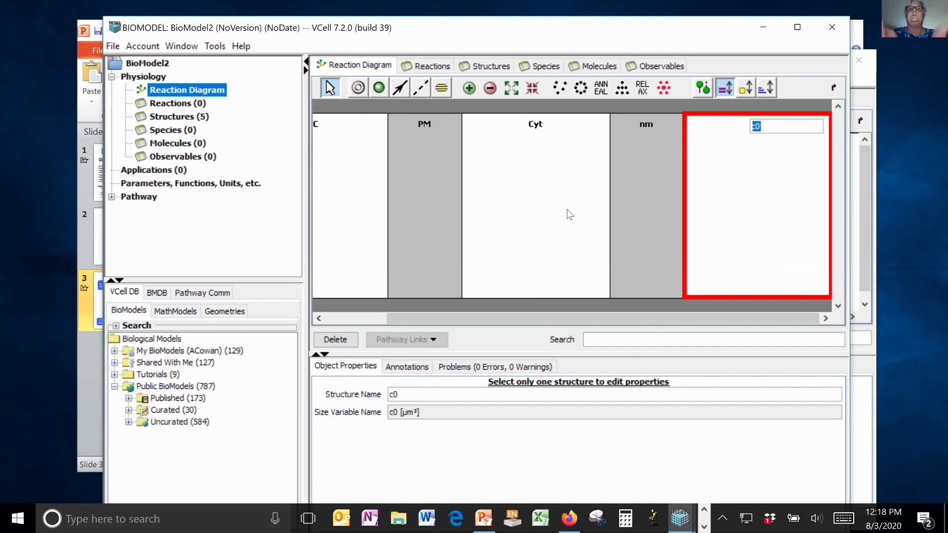
text(nuc)
key(Return)
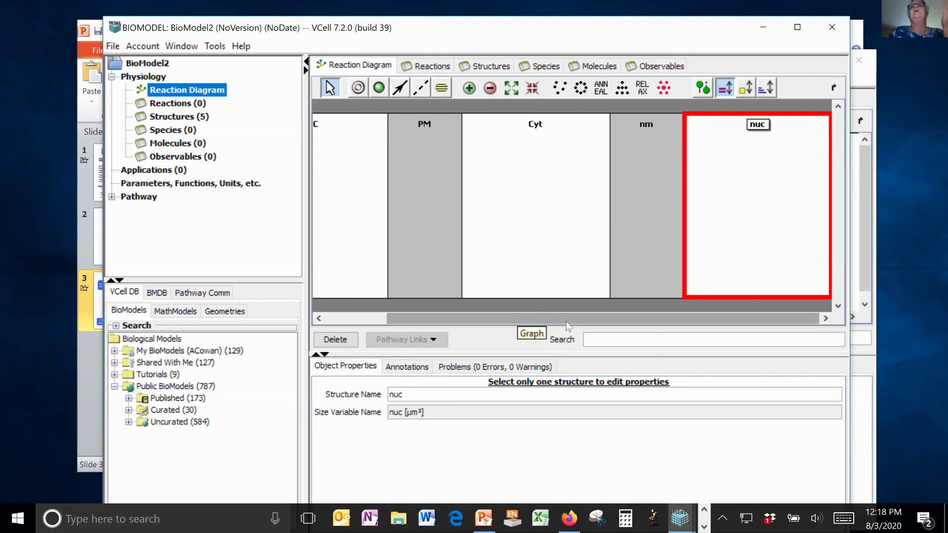
drag(541, 323, 481, 323)
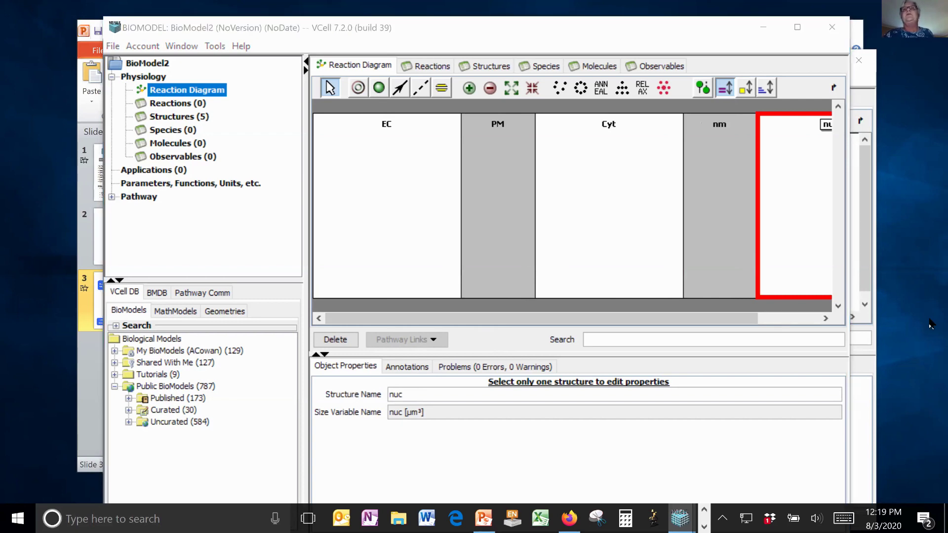
Add two species to the Cyt compartment, the second one above the first
click(381, 89)
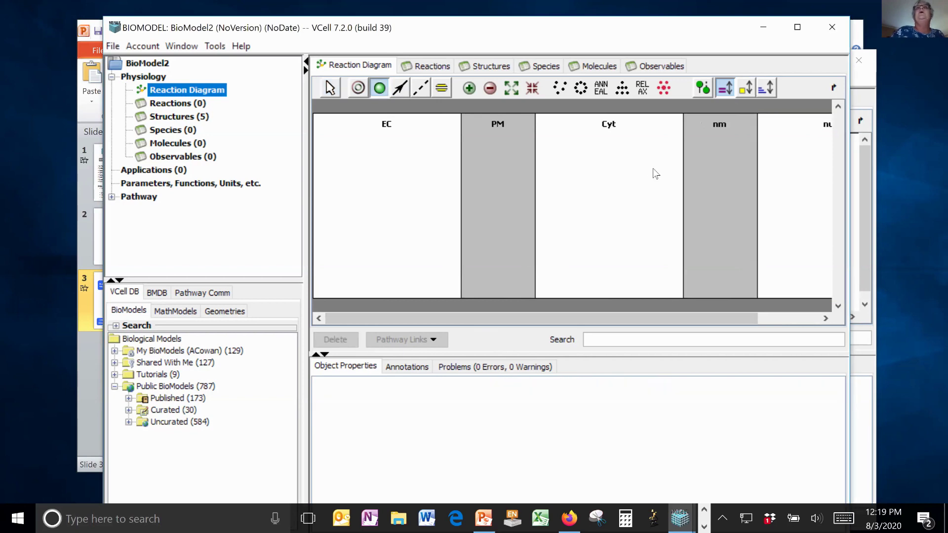
click(603, 238)
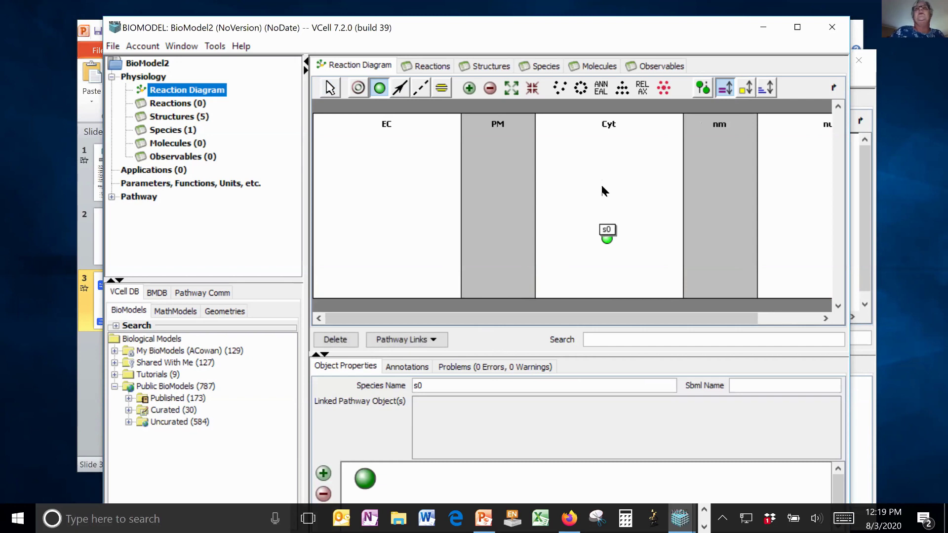
click(608, 195)
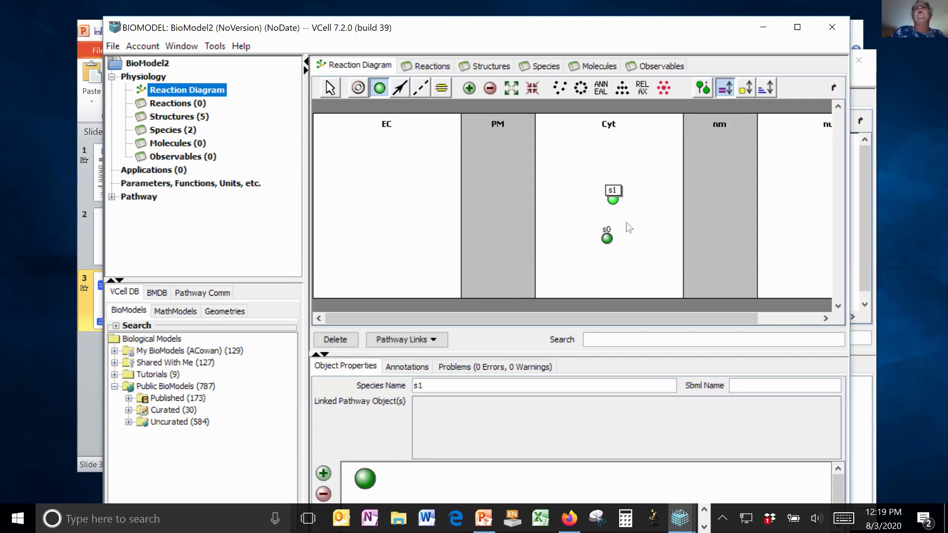
click(329, 89)
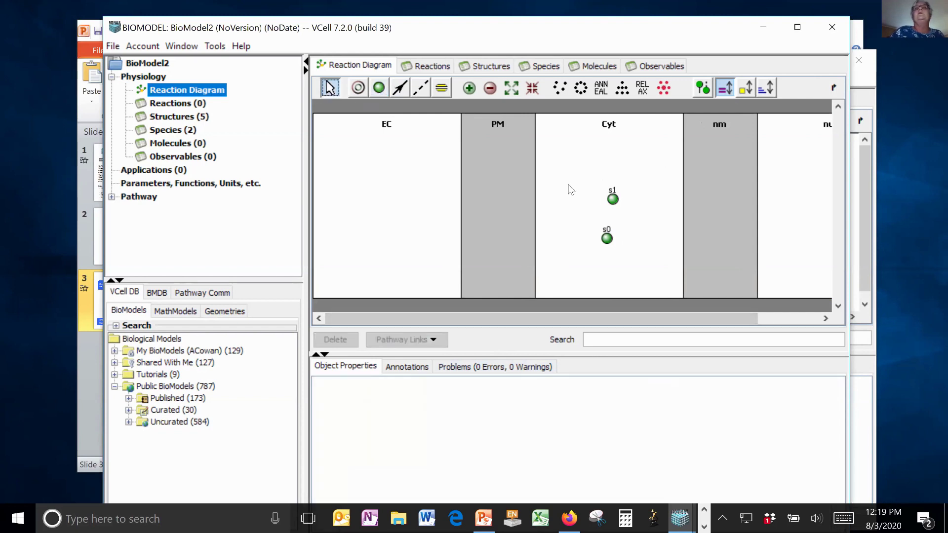
Set the species name of the lower species in Cyt to Ran
click(606, 237)
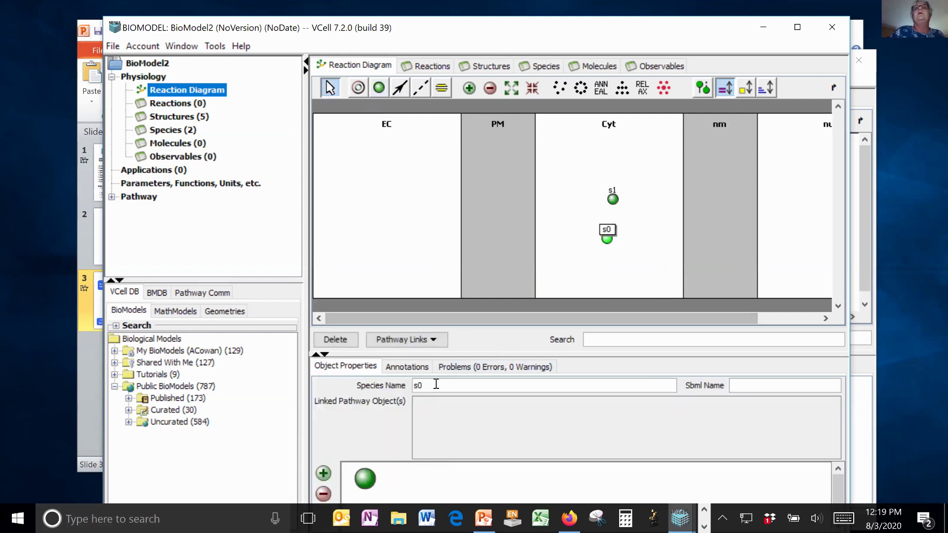
double_click(417, 385)
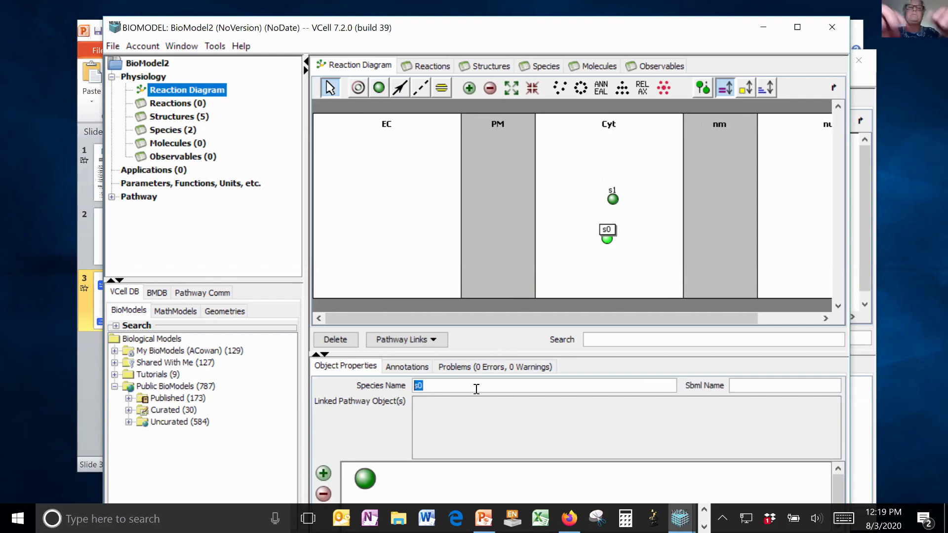
text(Ran)
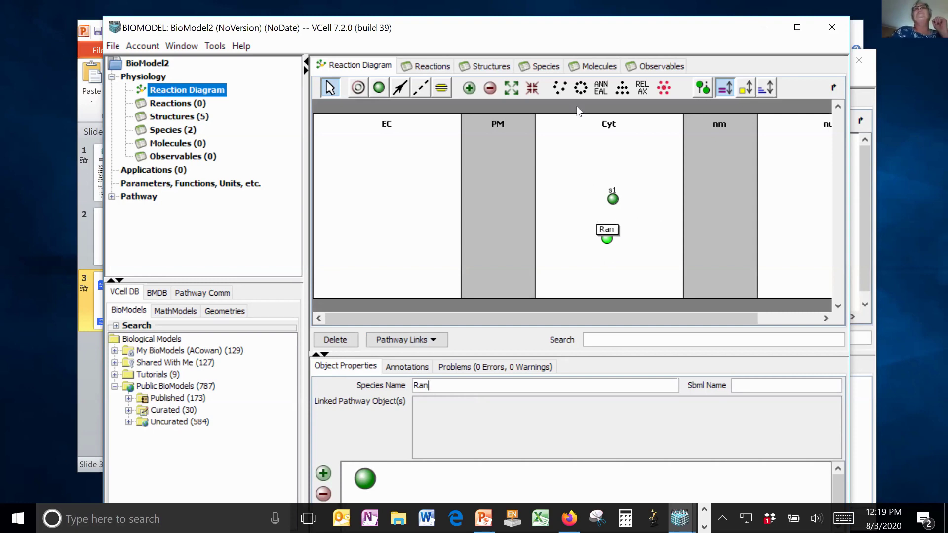
Save the BioModel under the new name delete_MultiApp
drag(589, 28, 637, 21)
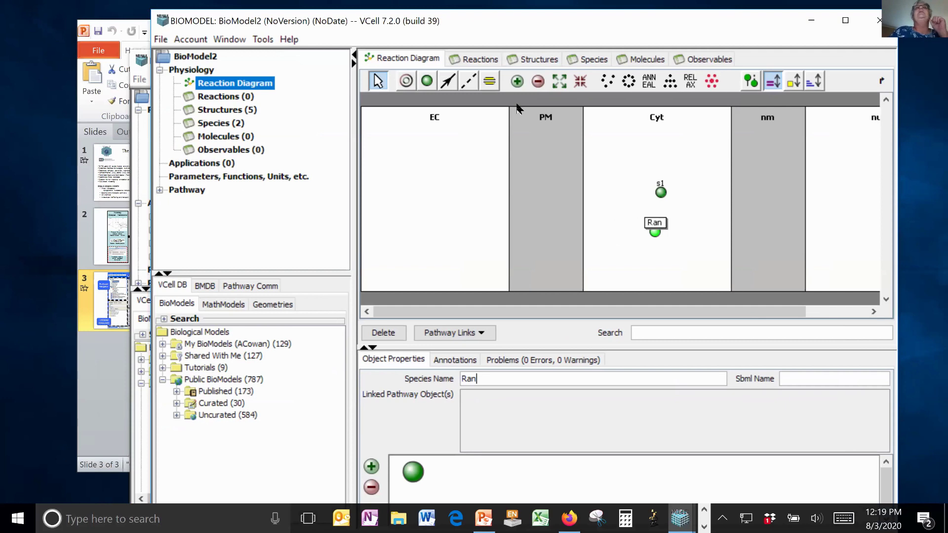
drag(523, 20, 516, 67)
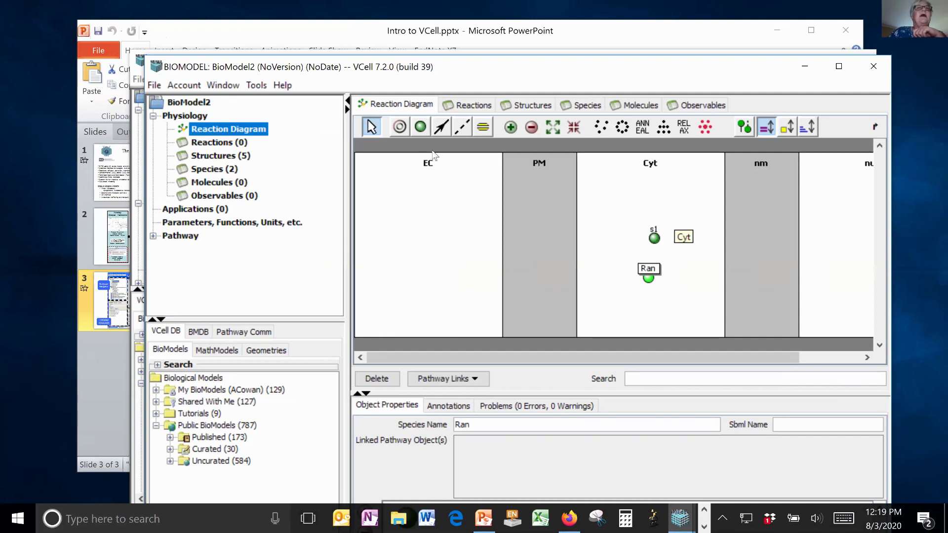
click(155, 86)
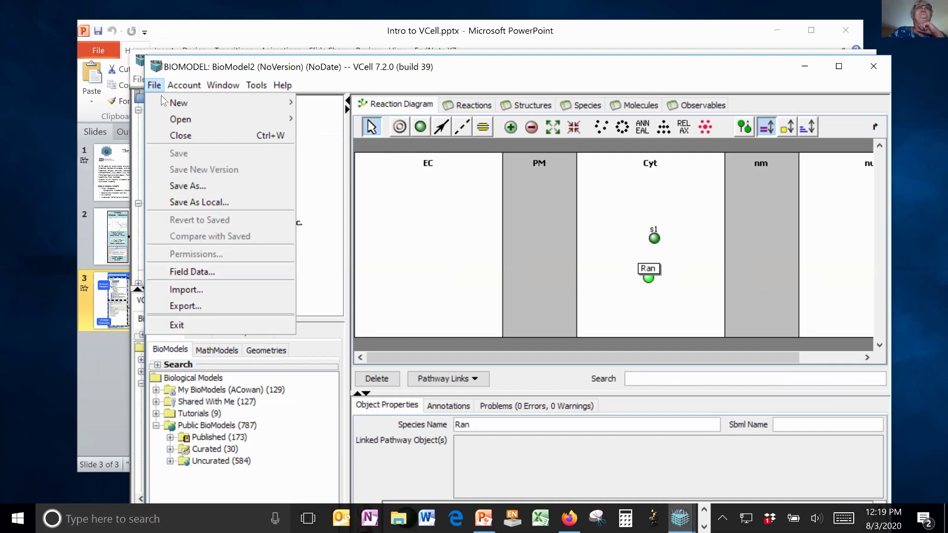
click(208, 188)
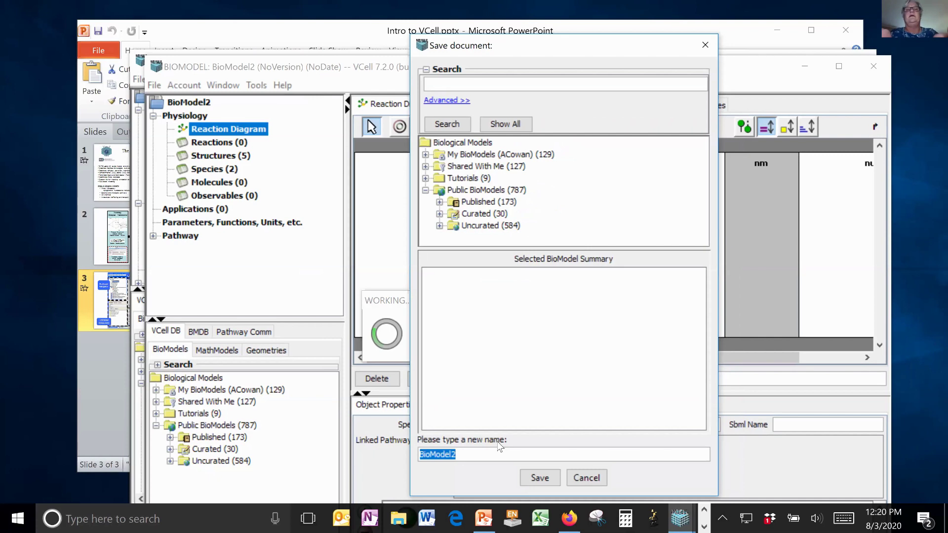
text(delet)
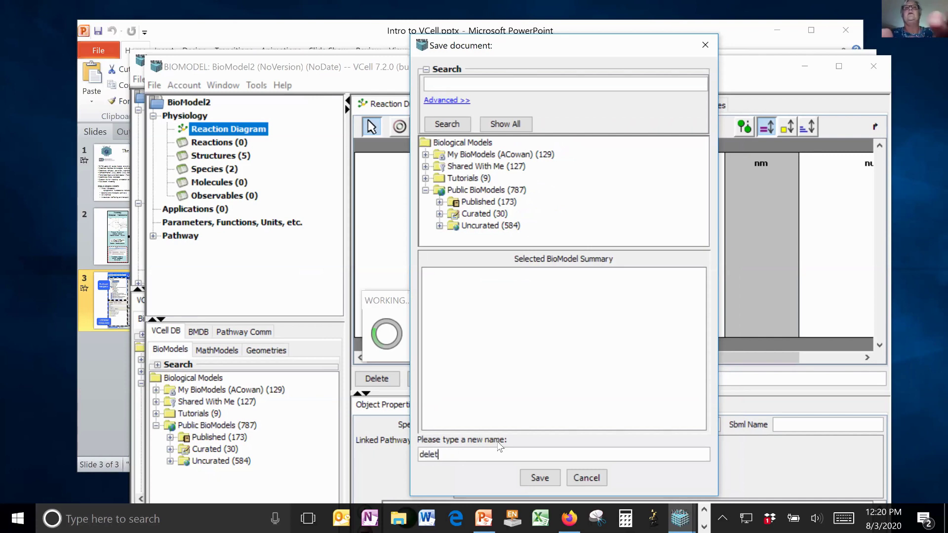
text(e_M)
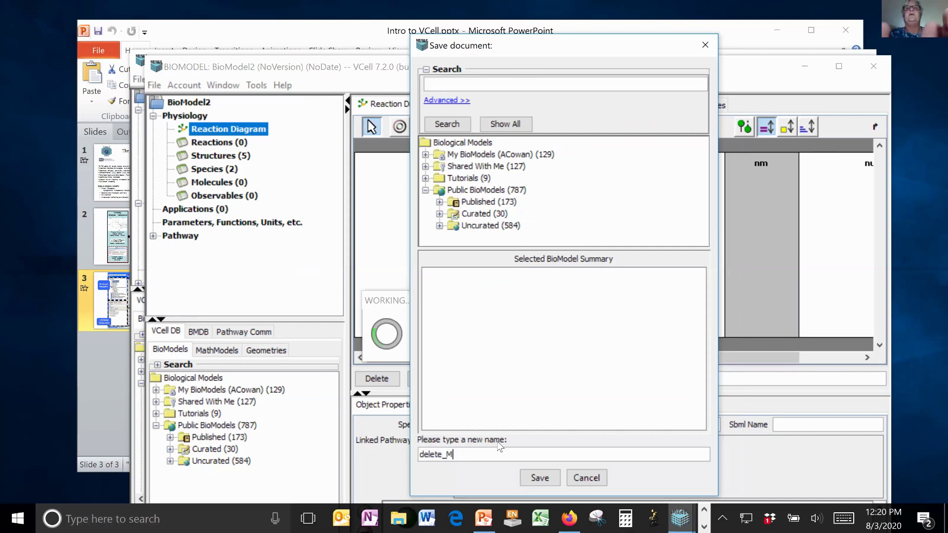
text(ultiApp)
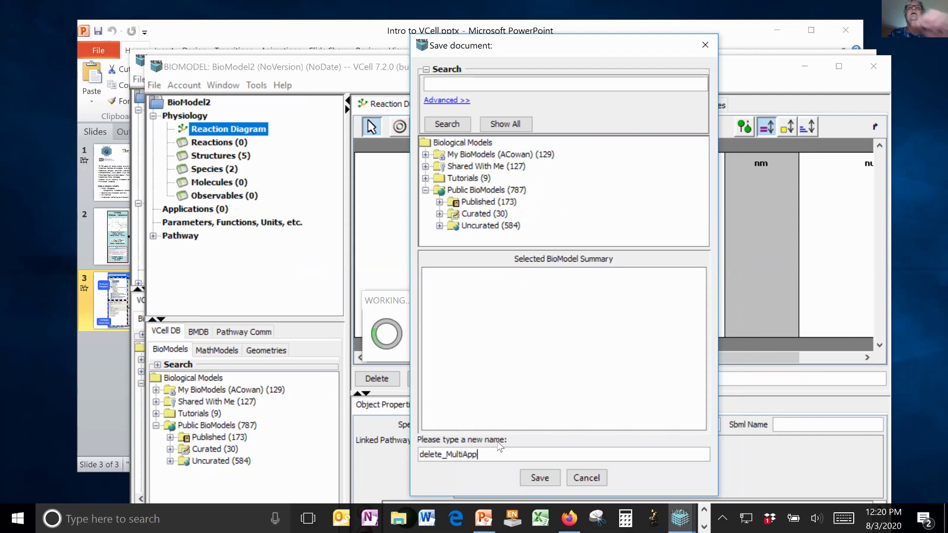
click(534, 478)
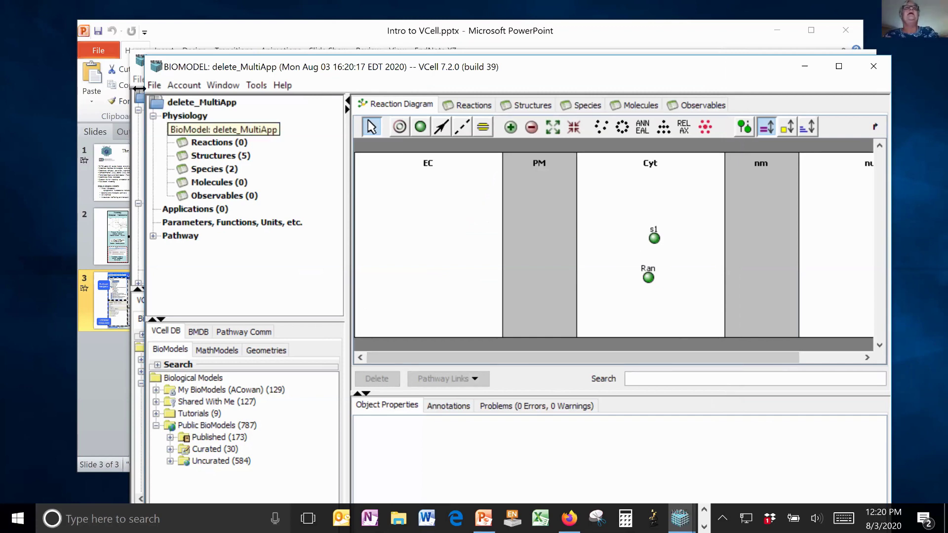
key(alt+f)
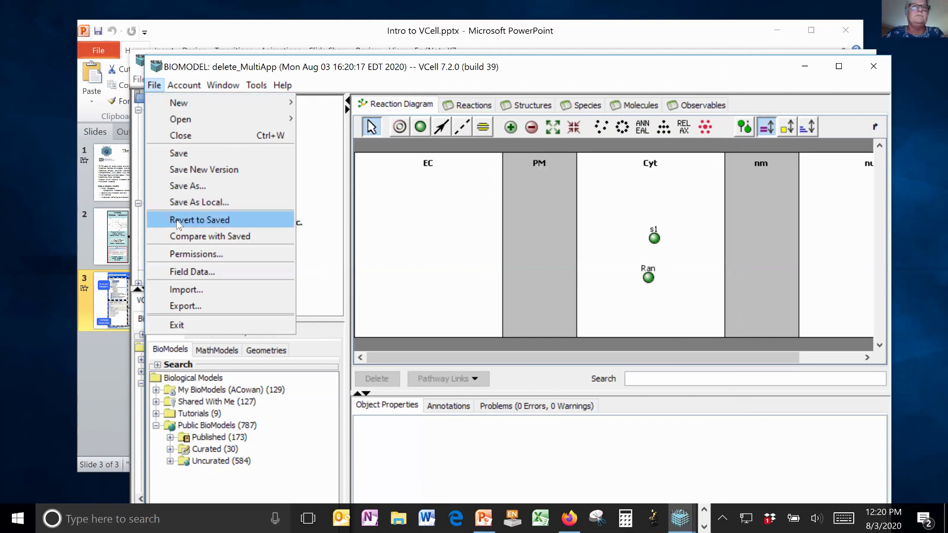
click(602, 219)
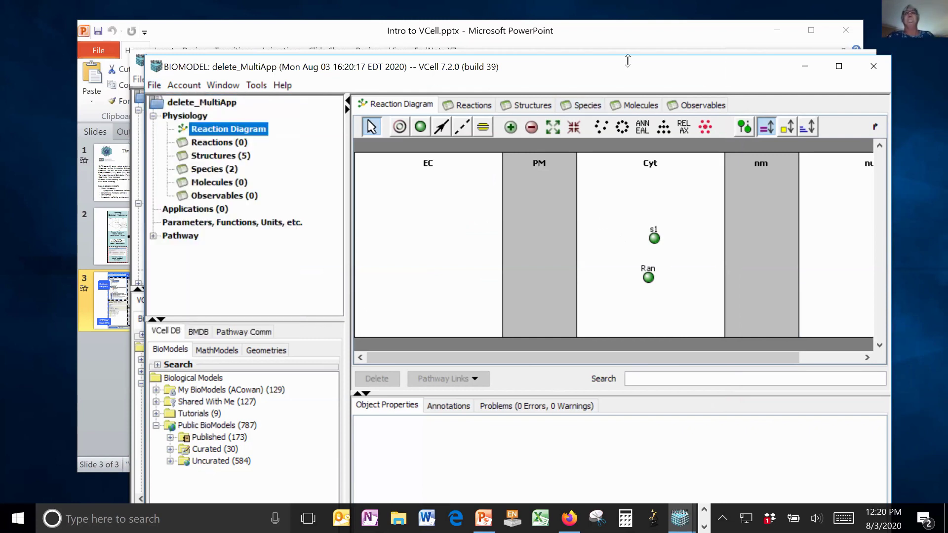
drag(614, 60, 562, 32)
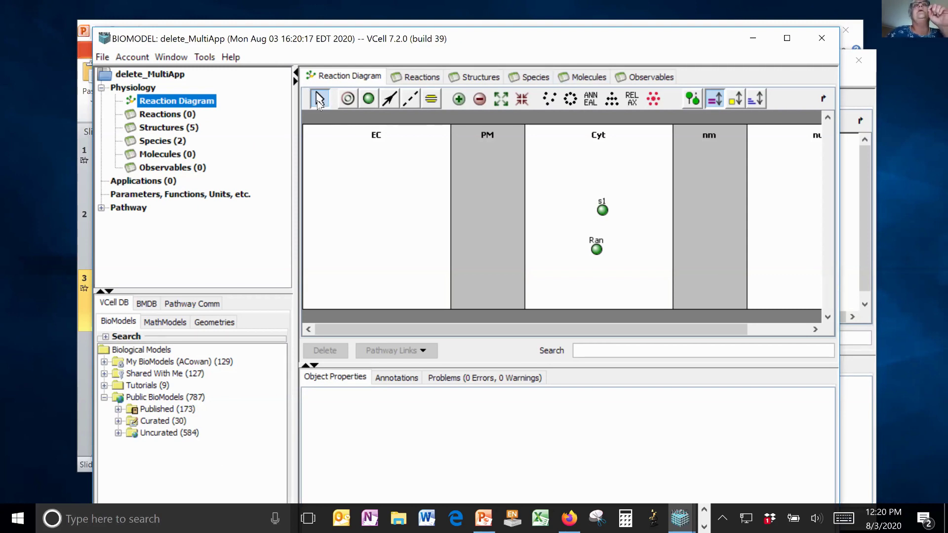
Change the structure name of the extracellular compartment EC to lowercase ec
click(380, 137)
click(380, 135)
drag(384, 136, 362, 143)
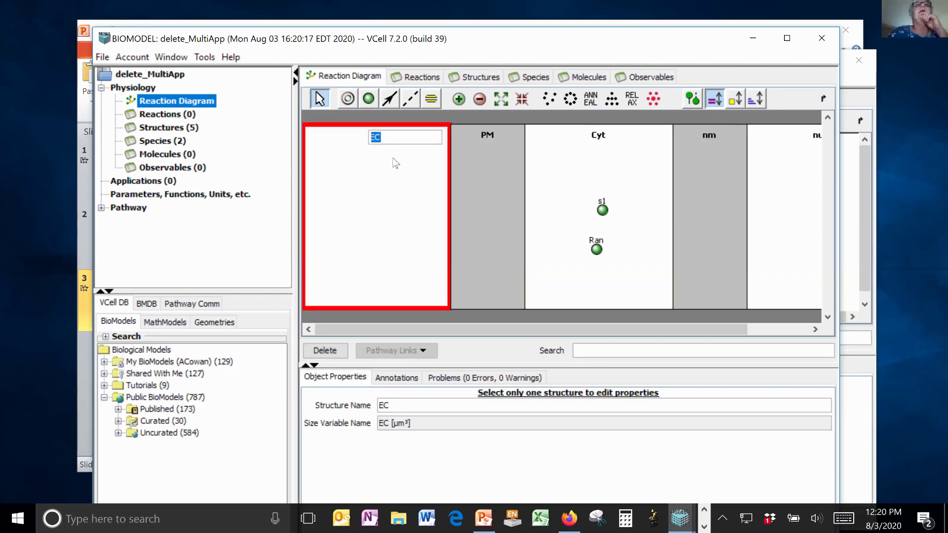
click(387, 135)
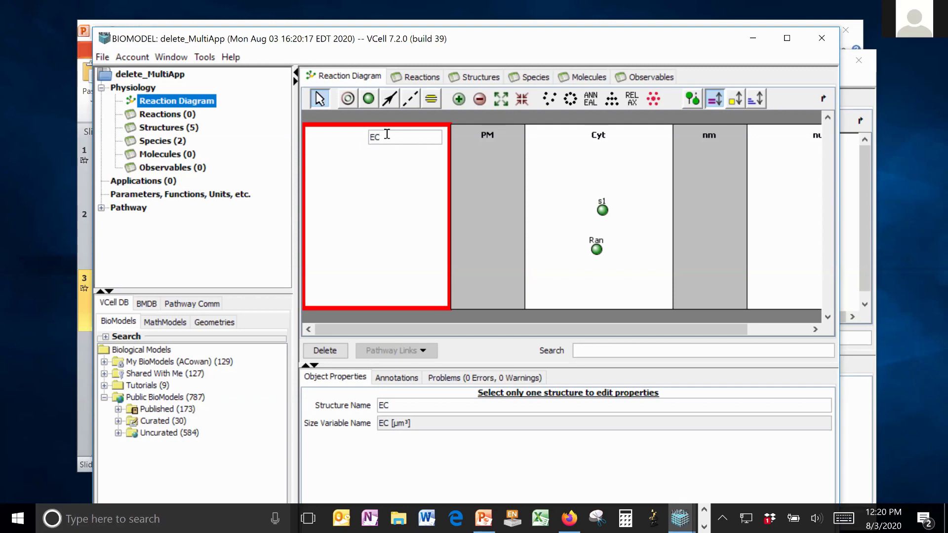
click(368, 145)
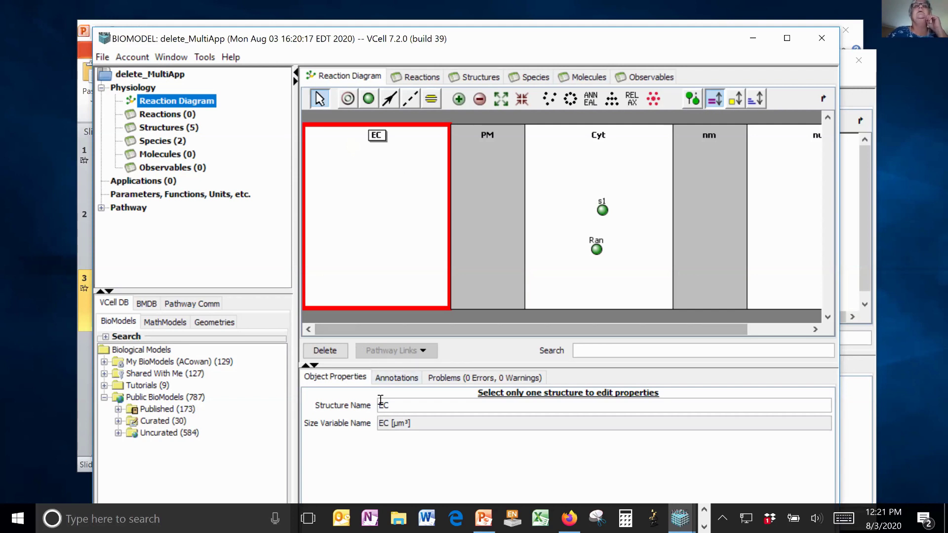
click(414, 405)
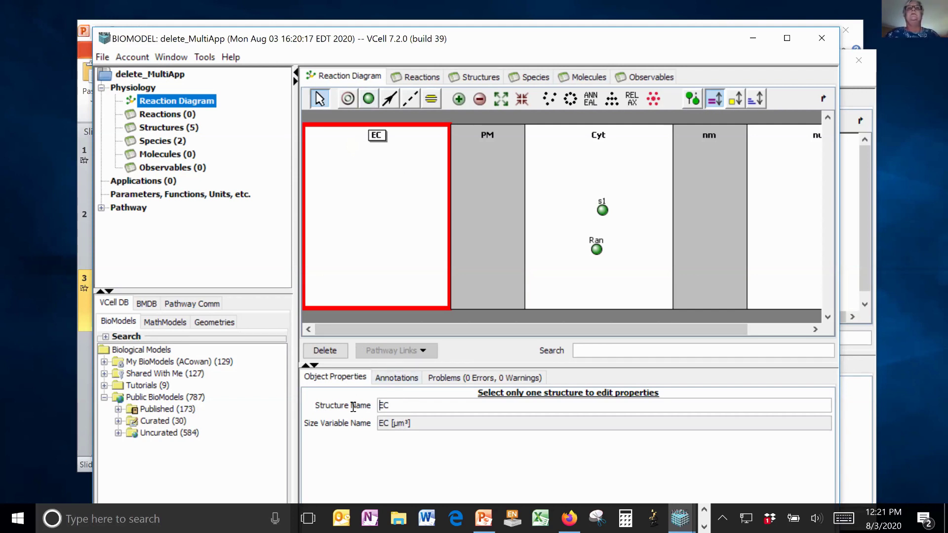
drag(423, 408, 320, 405)
text(ec)
key(Return)
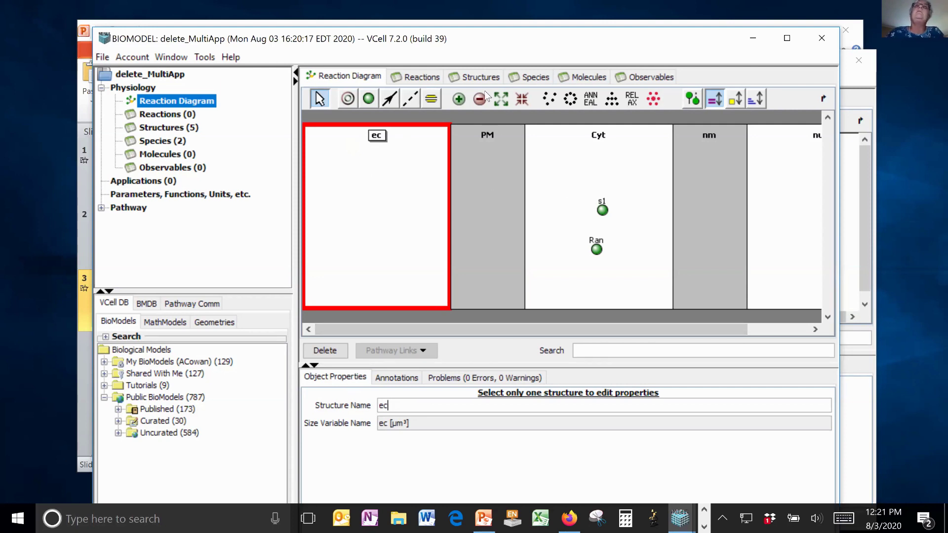
drag(496, 38, 485, 47)
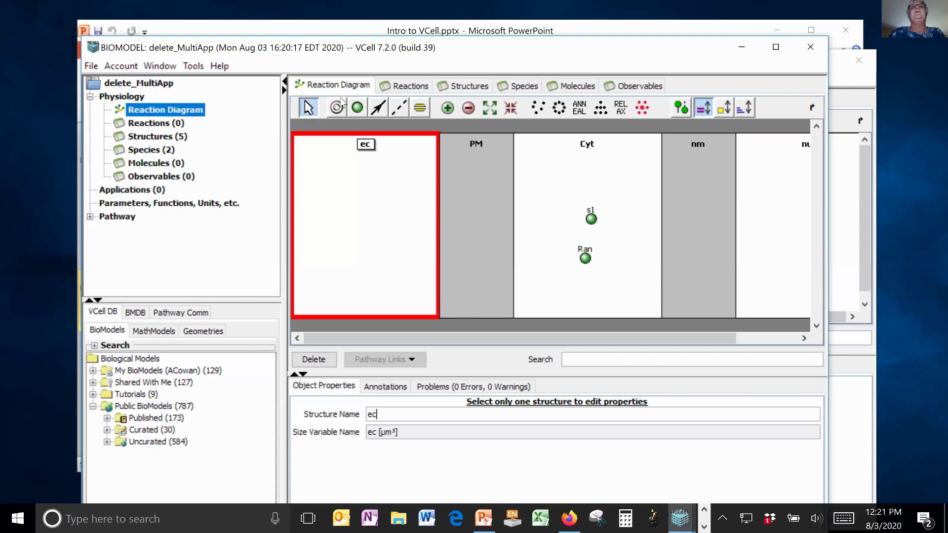
Rename the upper species in Cyt as C and move C and Ran farther apart, toward the PM side
click(591, 216)
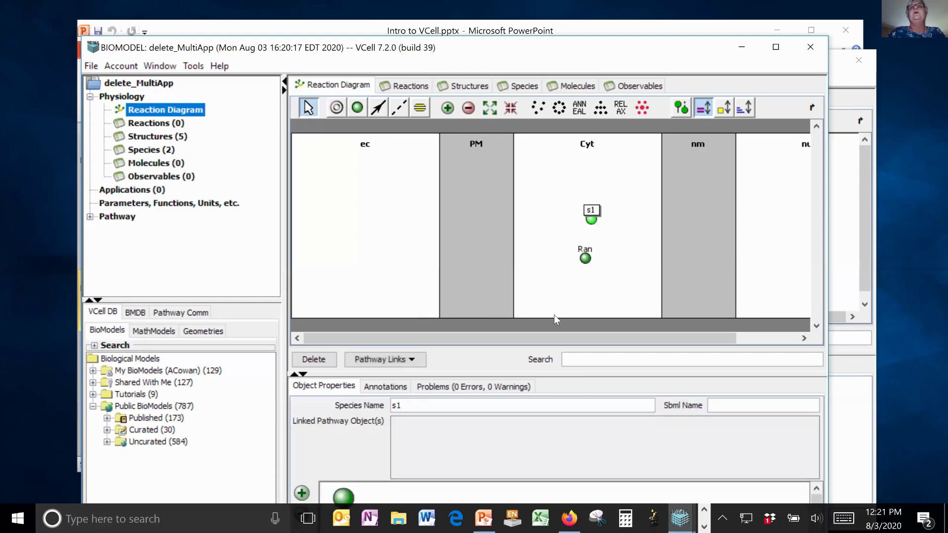
double_click(428, 402)
text(C)
key(Return)
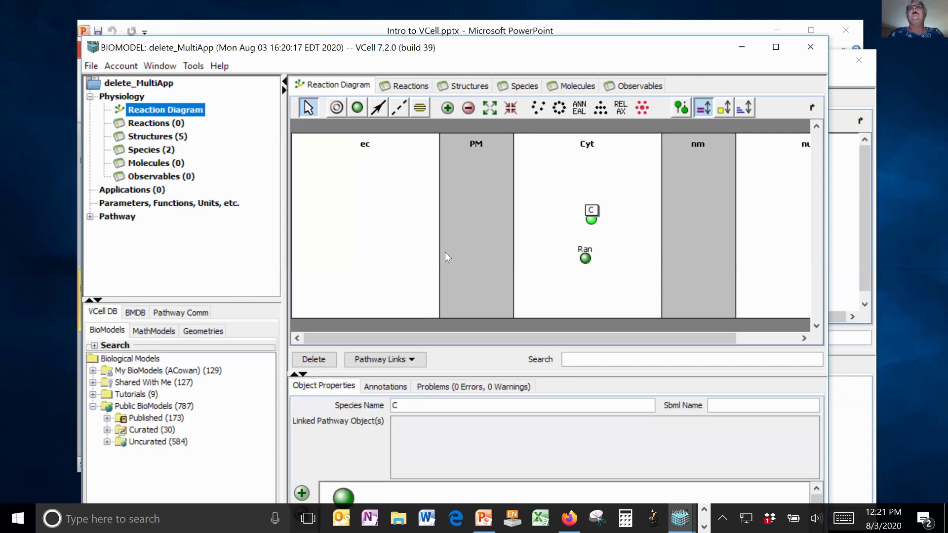
drag(592, 227, 571, 214)
drag(586, 256, 572, 262)
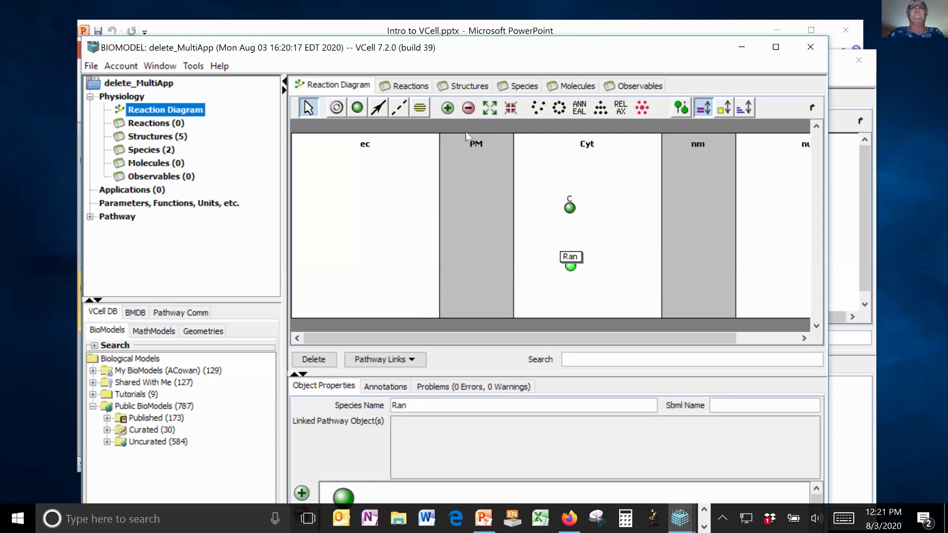
Try to draw a reaction in Cyt with Ran and C as reactants and a new species as product
click(374, 111)
drag(570, 265, 607, 236)
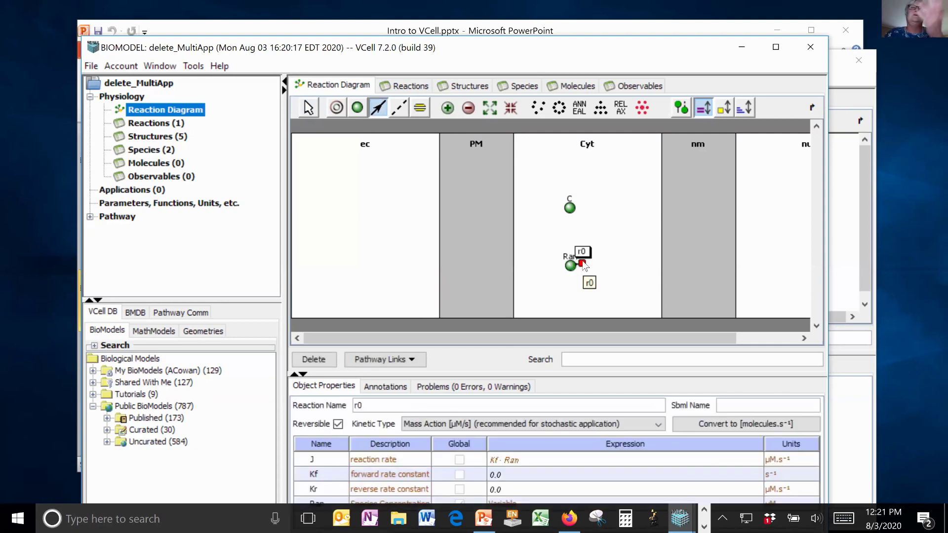
drag(584, 265, 640, 228)
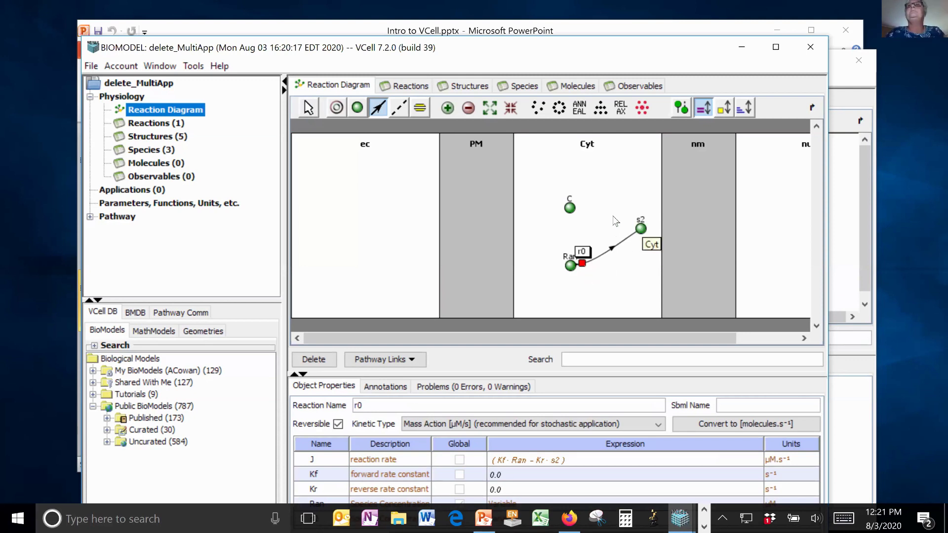
drag(569, 208, 582, 265)
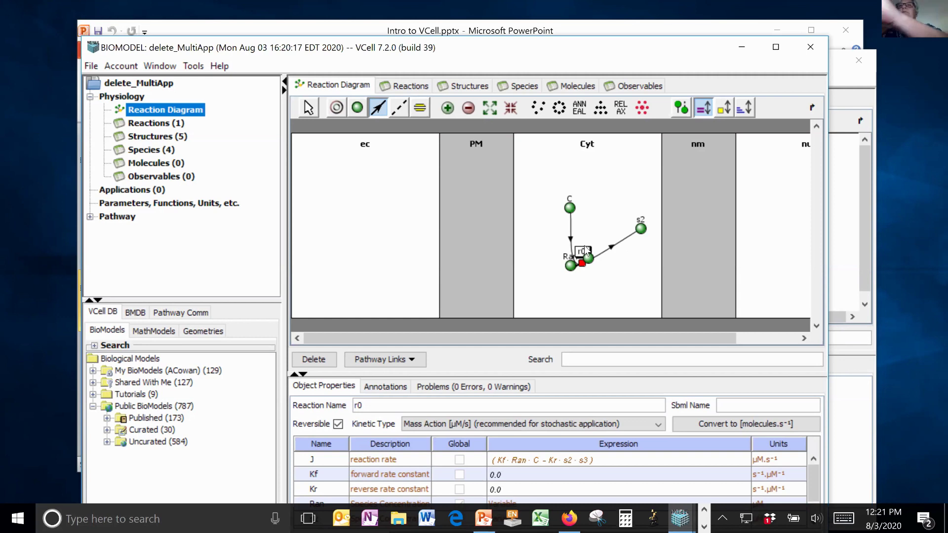
Delete the reaction connecting Ran and C in Cyt, keeping its species, and return to the selection tool
key(Delete)
click(409, 366)
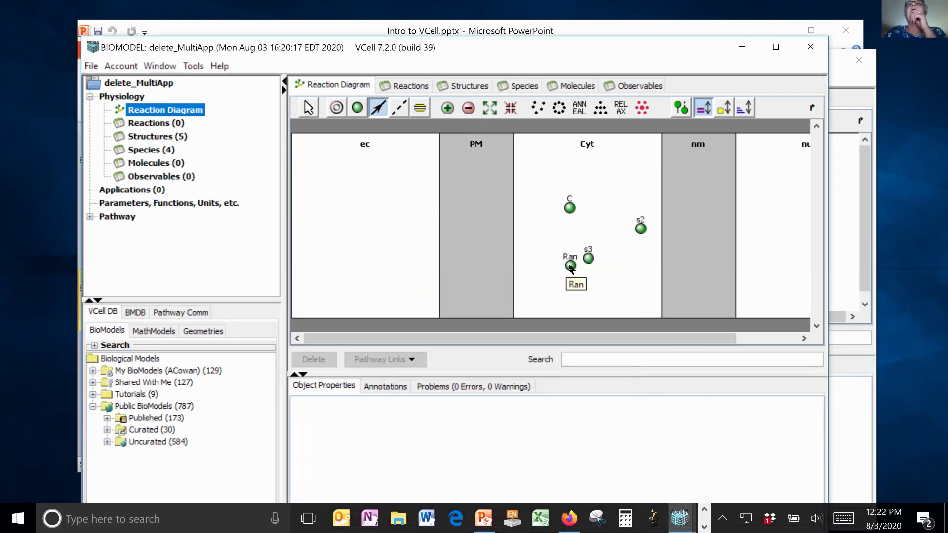
click(318, 109)
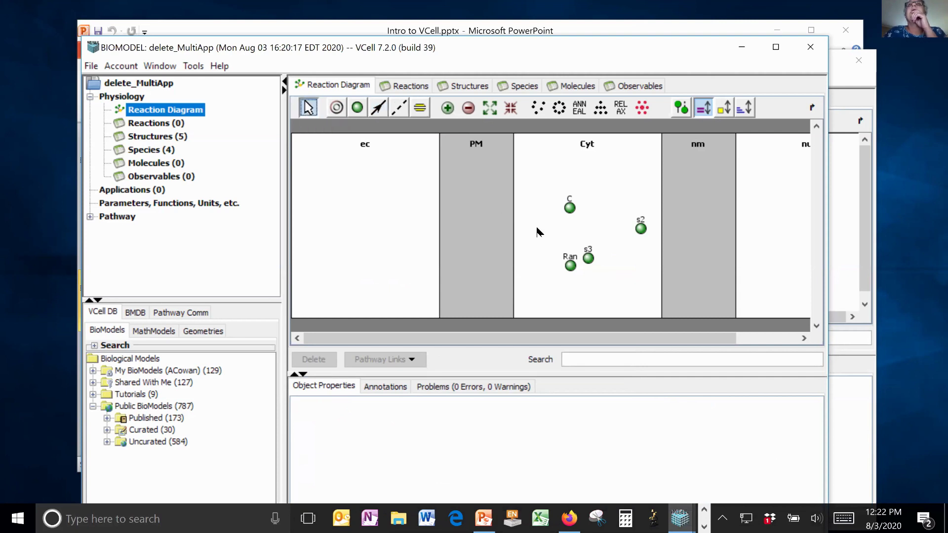
Delete the leftover species s3 beside Ran in Cyt
click(588, 261)
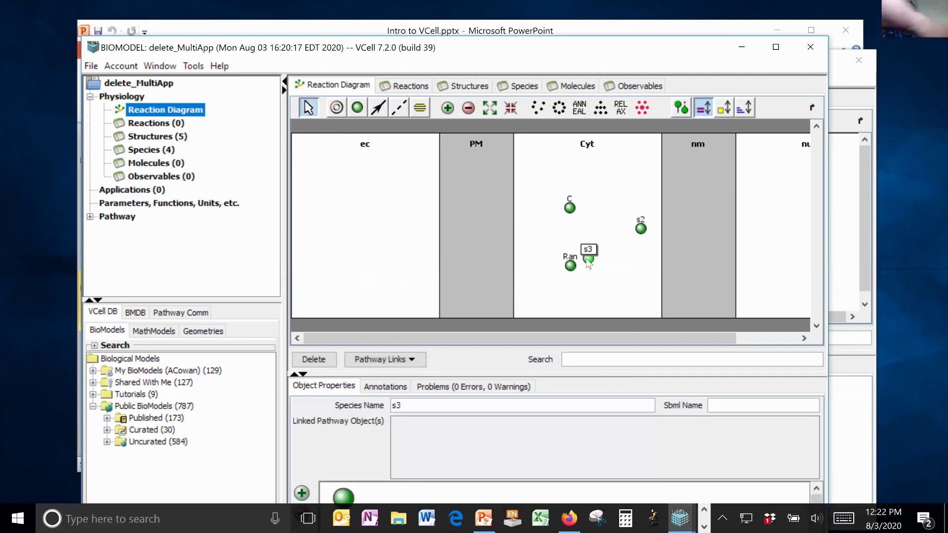
key(Delete)
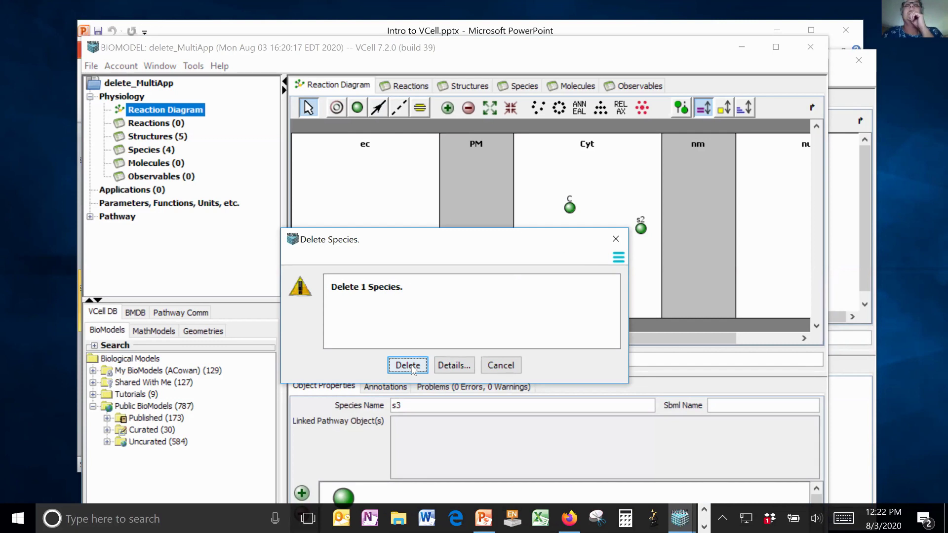
click(421, 367)
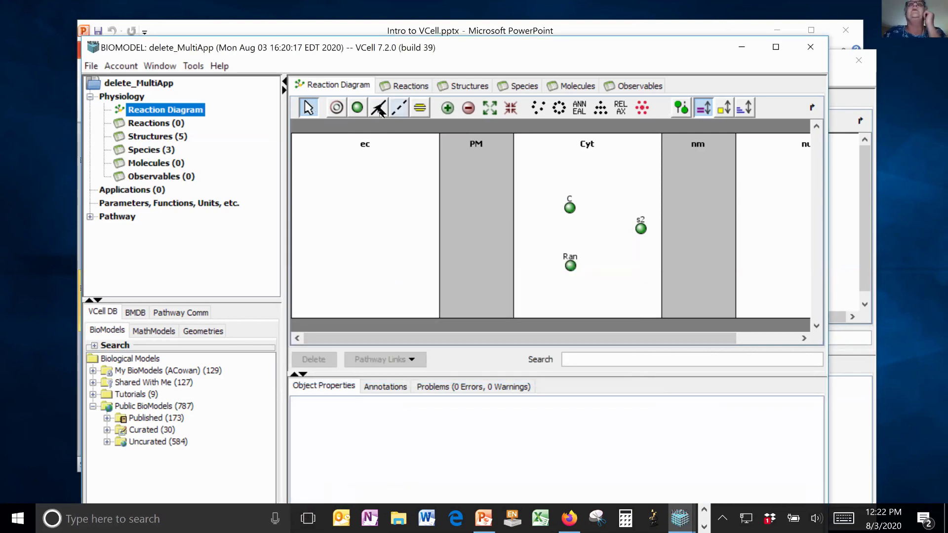
Draw a reaction in Cyt with Ran and C as reactants and s2 as product, and spread its nodes into a clear fork
click(378, 107)
drag(569, 268, 641, 228)
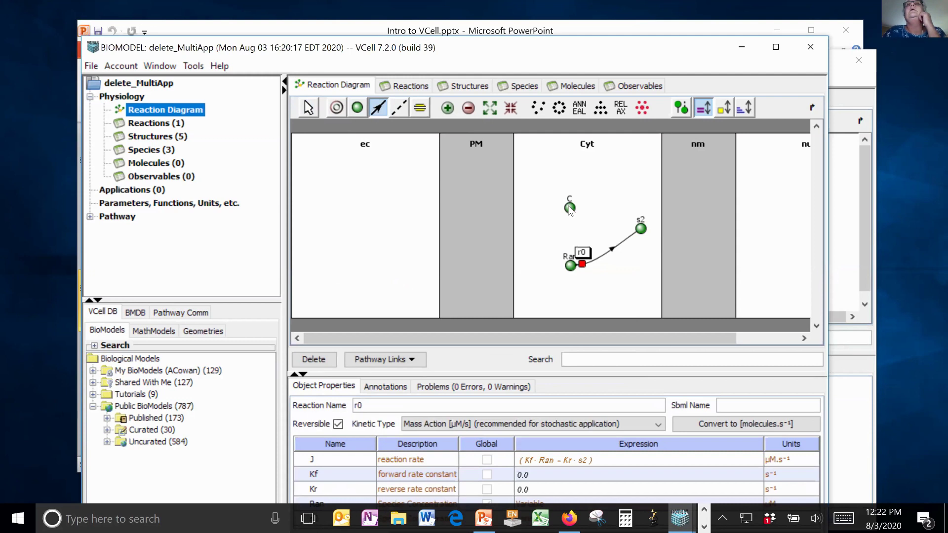
drag(572, 211, 584, 267)
click(308, 107)
click(443, 148)
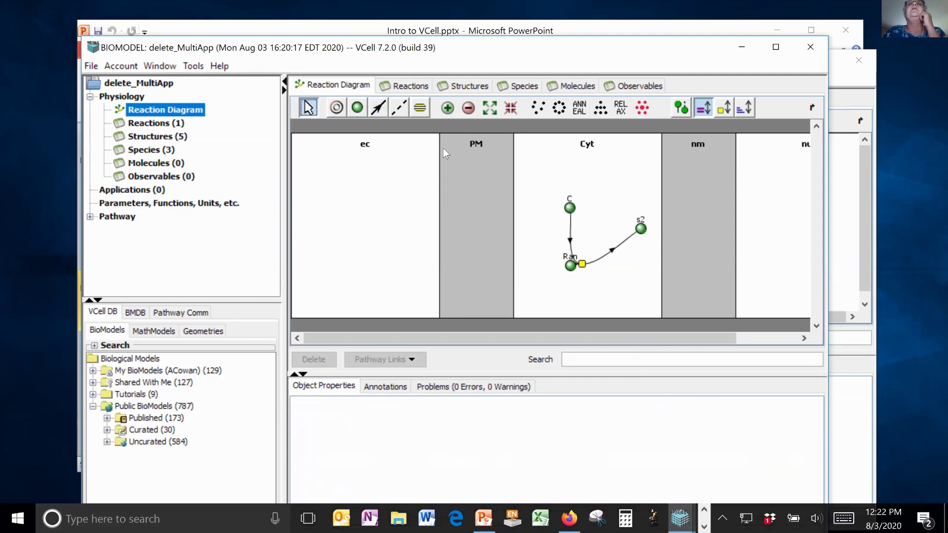
drag(584, 265, 561, 190)
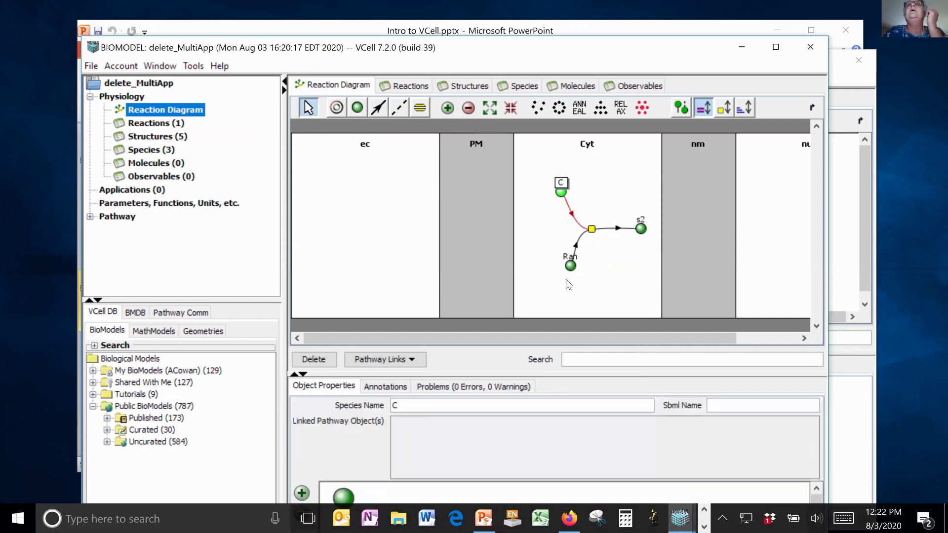
drag(562, 268, 550, 269)
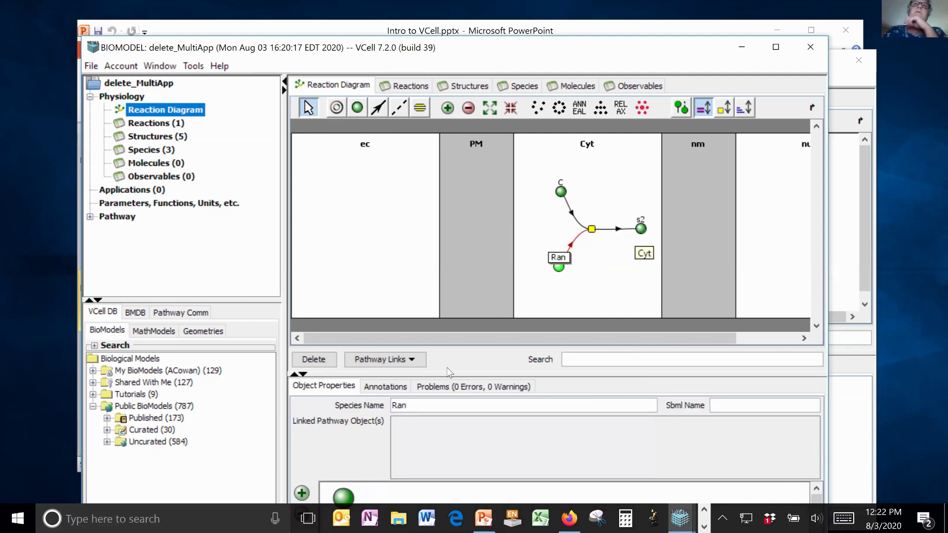
Rename the product species s2 in Cyt as RanC_cyt
click(640, 230)
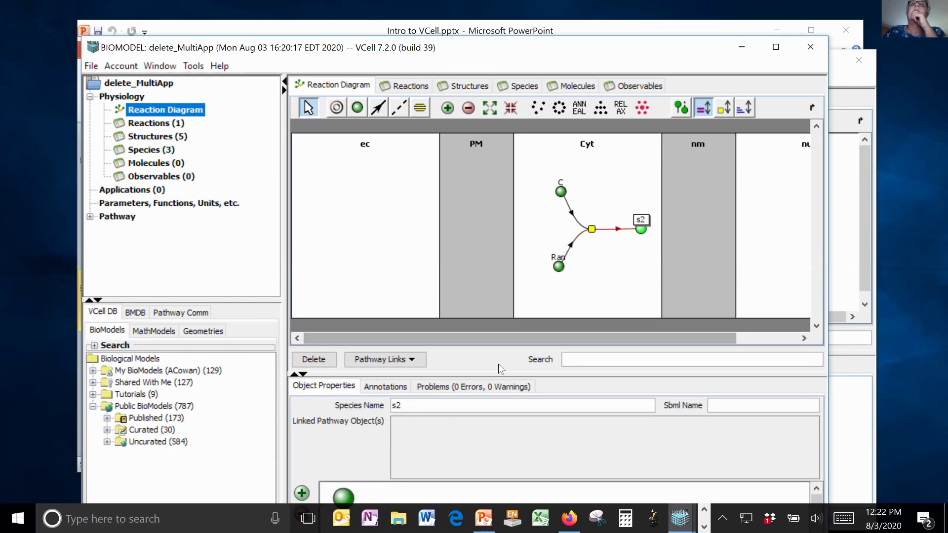
text(R)
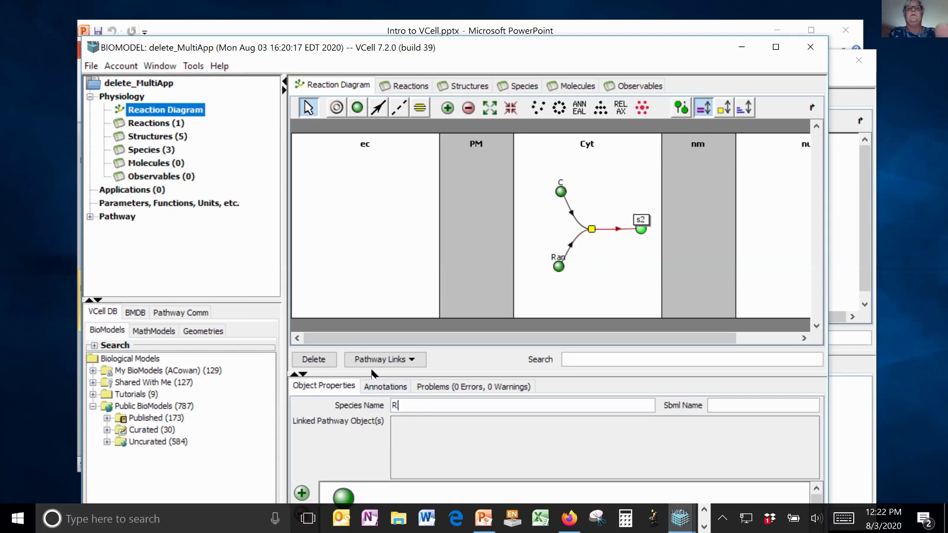
text(anC)
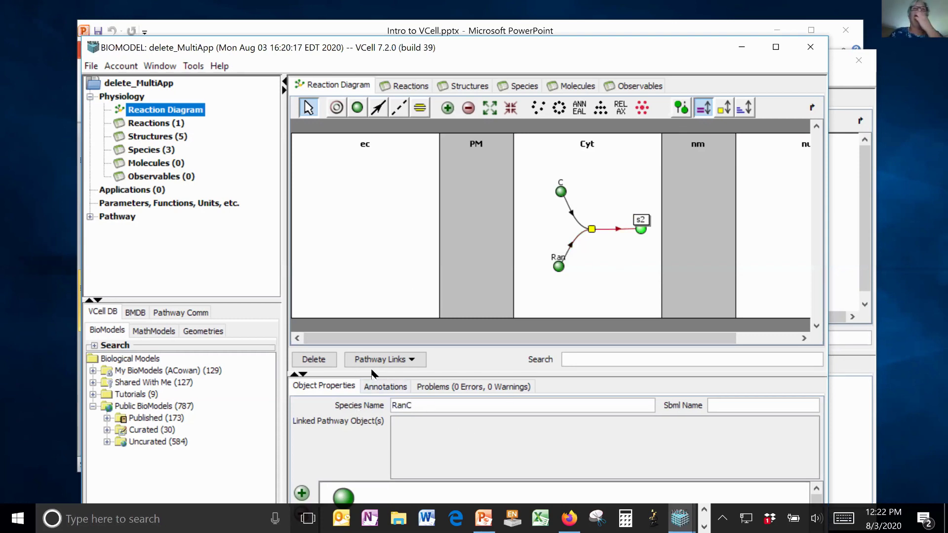
text(_cyt)
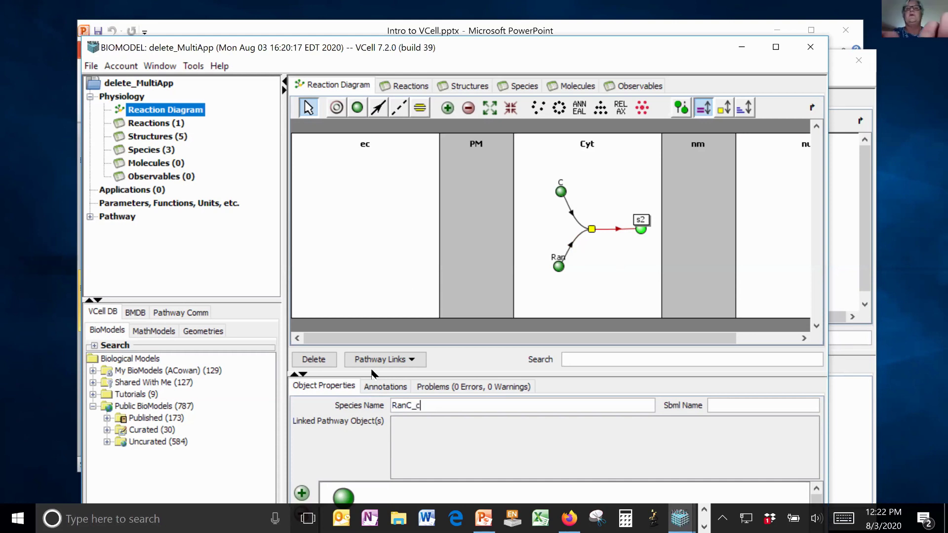
key(Return)
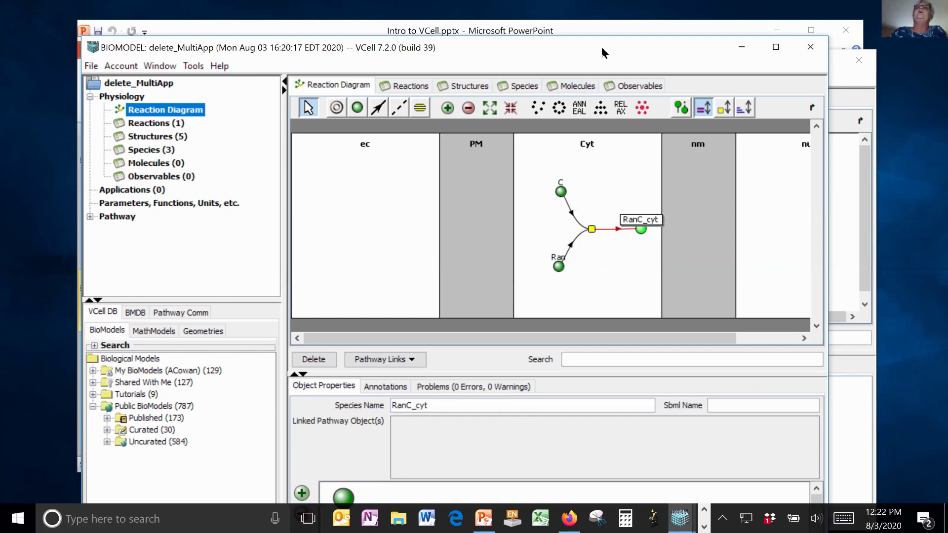
Add a flux reaction in the nm membrane that carries RanC_cyt to a new species in nuc
drag(602, 52, 555, 45)
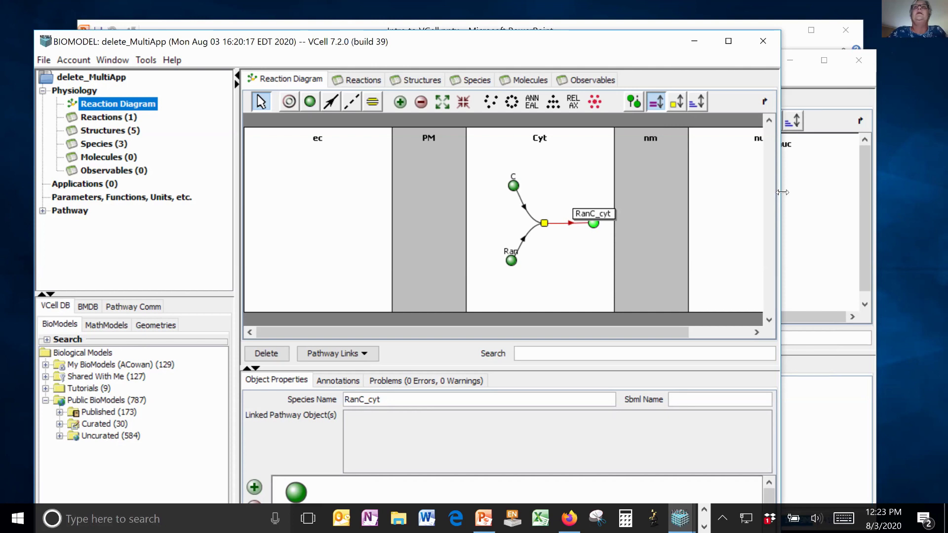
drag(781, 195, 912, 203)
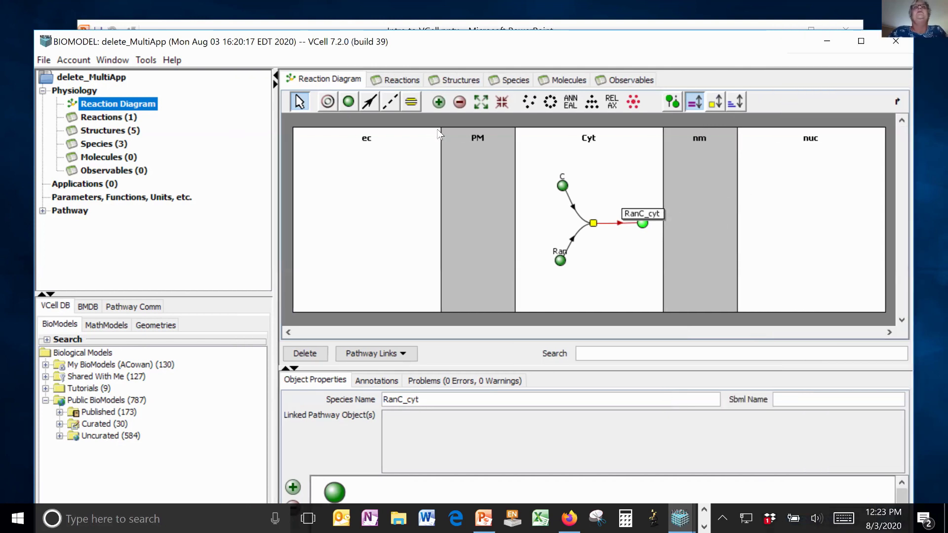
click(412, 104)
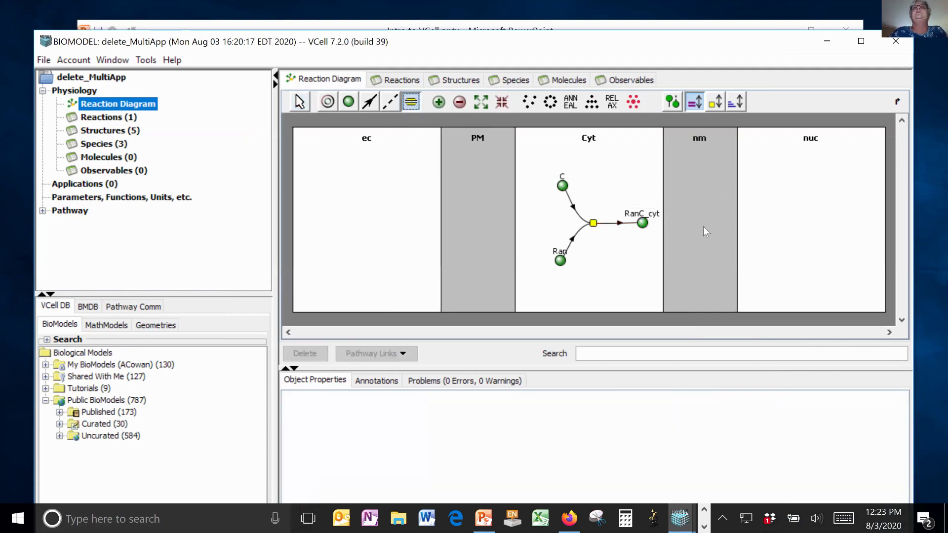
click(701, 221)
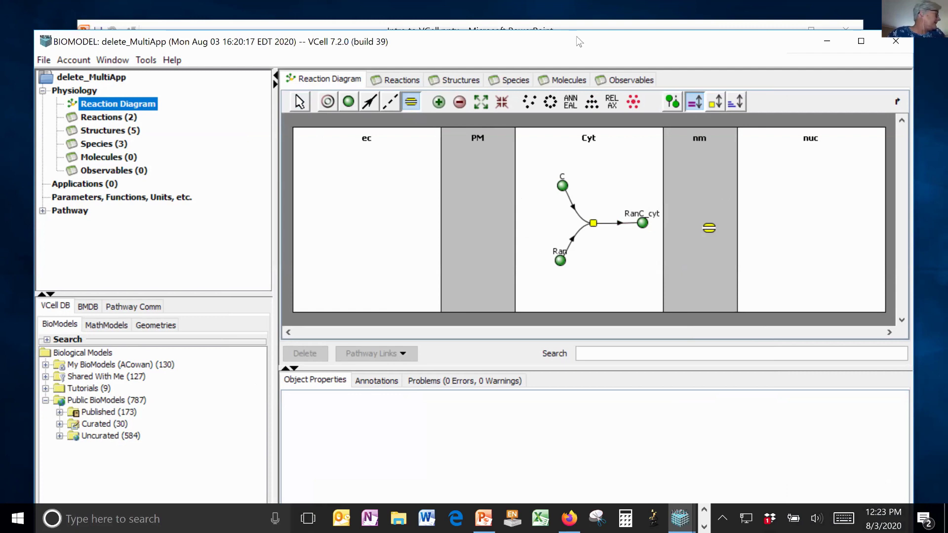
click(378, 106)
drag(642, 222, 811, 226)
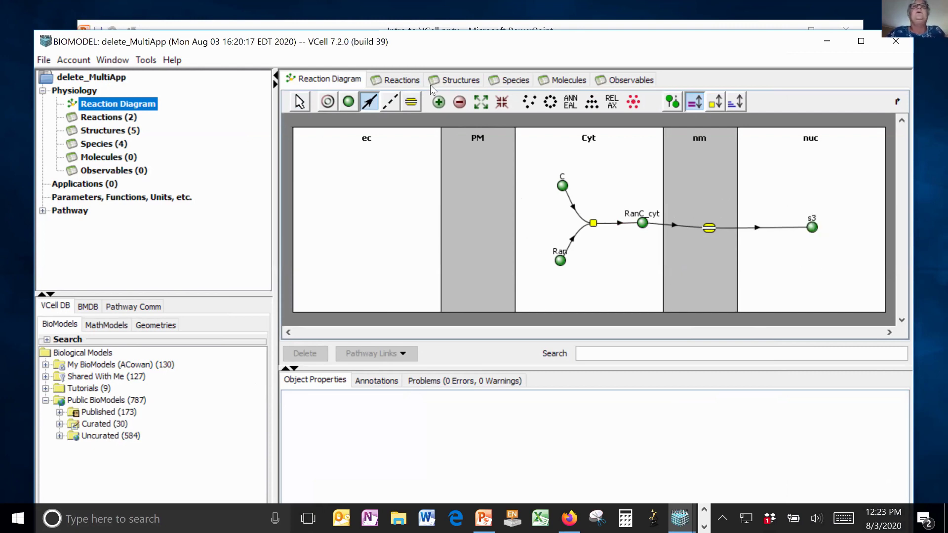
click(298, 104)
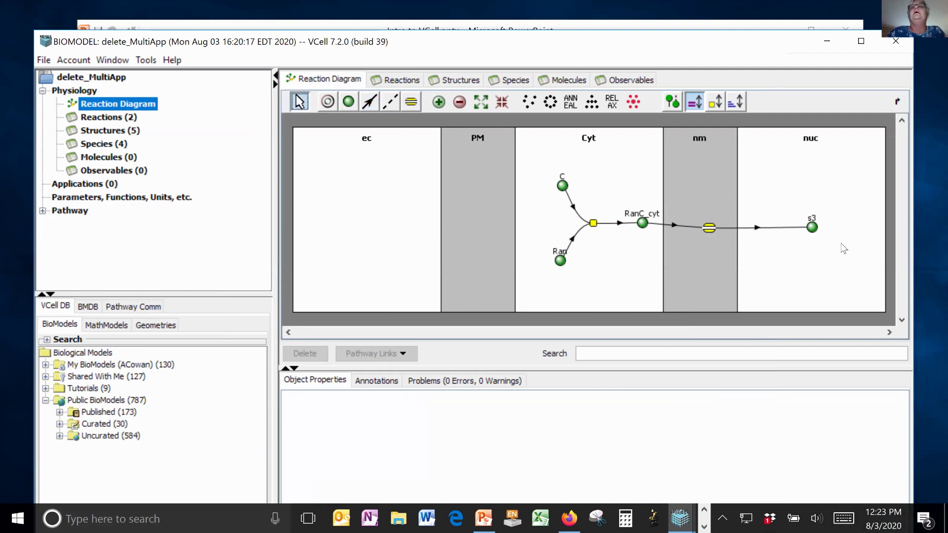
Change the structure name of the nuc compartment to Ran
click(785, 266)
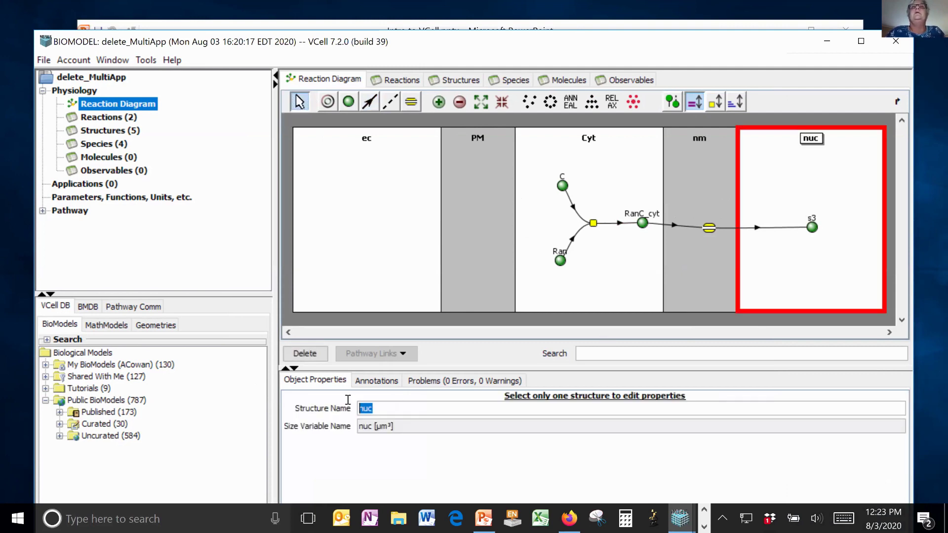
text(Ran)
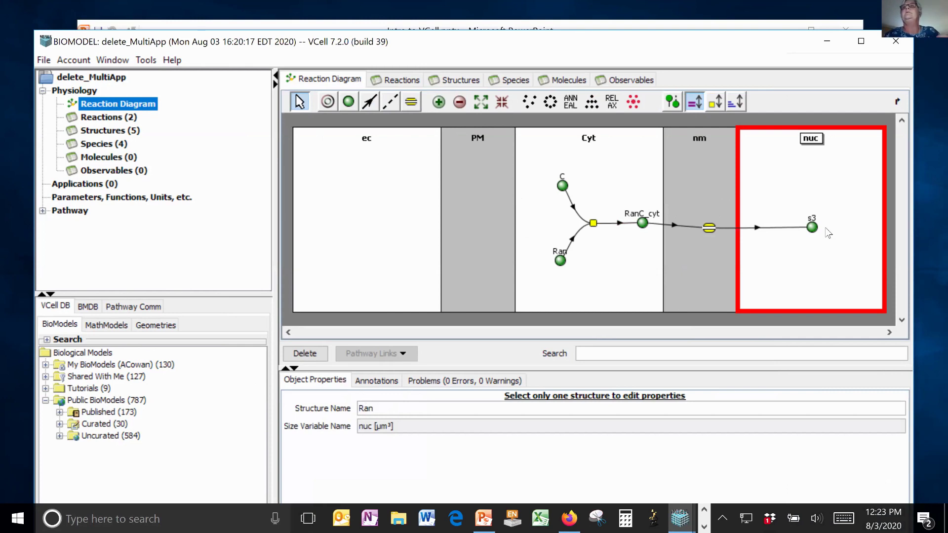
key(Return)
click(459, 366)
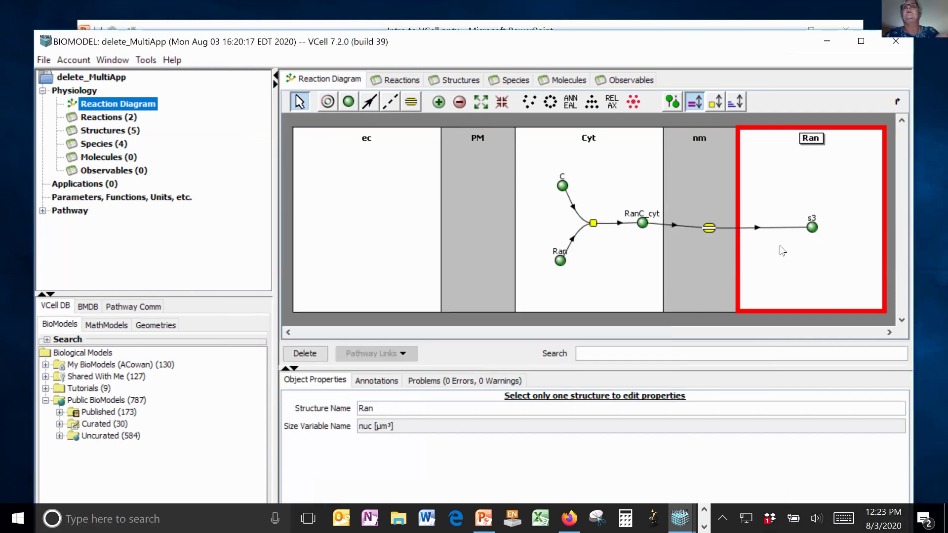
Rename the species s3 at the end of the flux reaction as RanC_nuc
click(812, 228)
double_click(384, 400)
text(RAn)
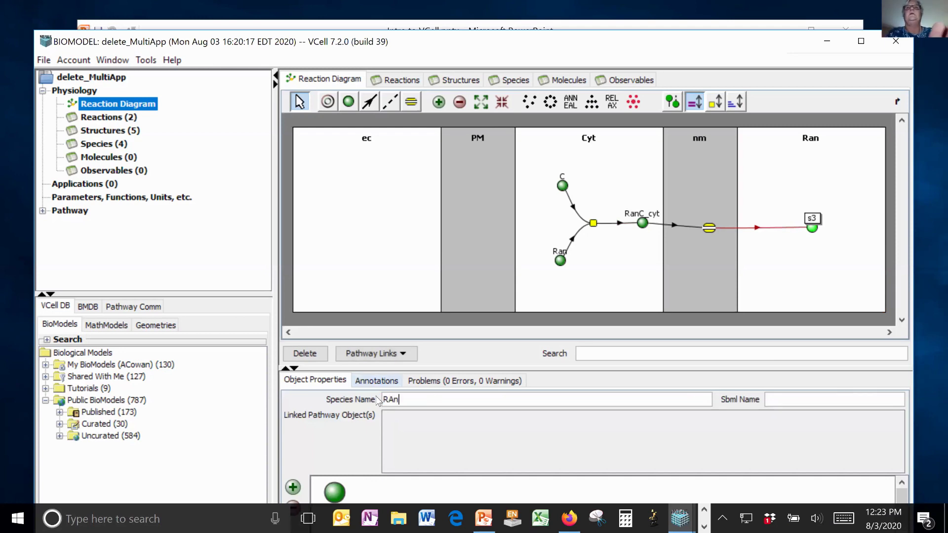
text(C)
text(an)
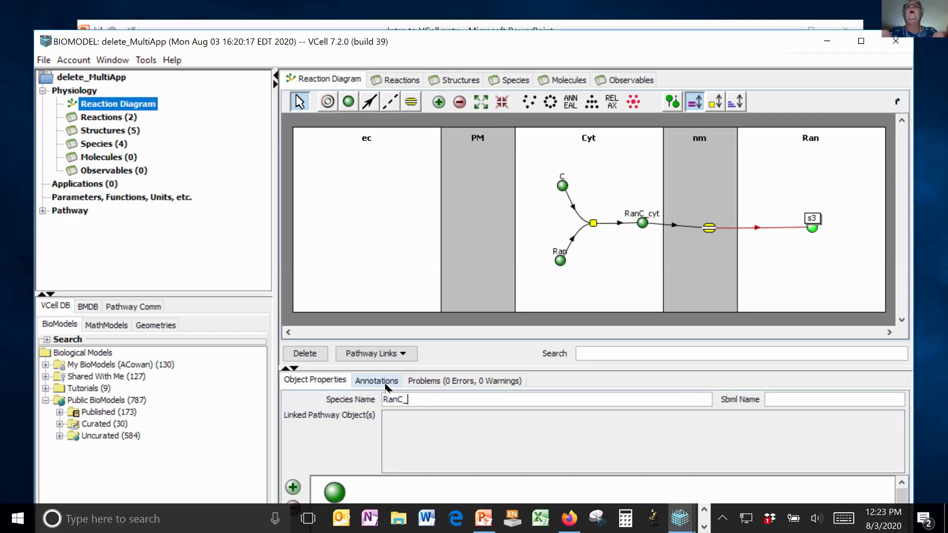
text(nuc)
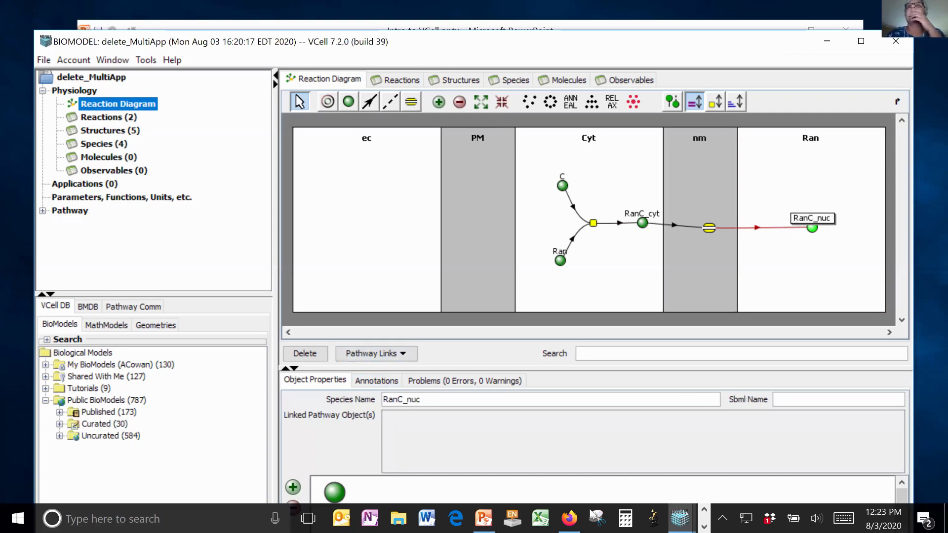
Change the structure name of the compartment containing RanC_nuc to Nuc
click(777, 258)
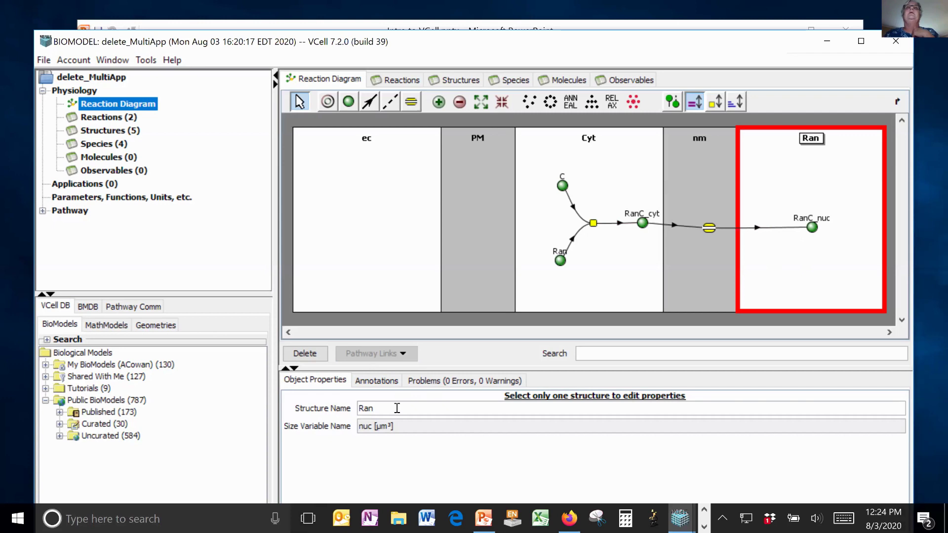
text(N)
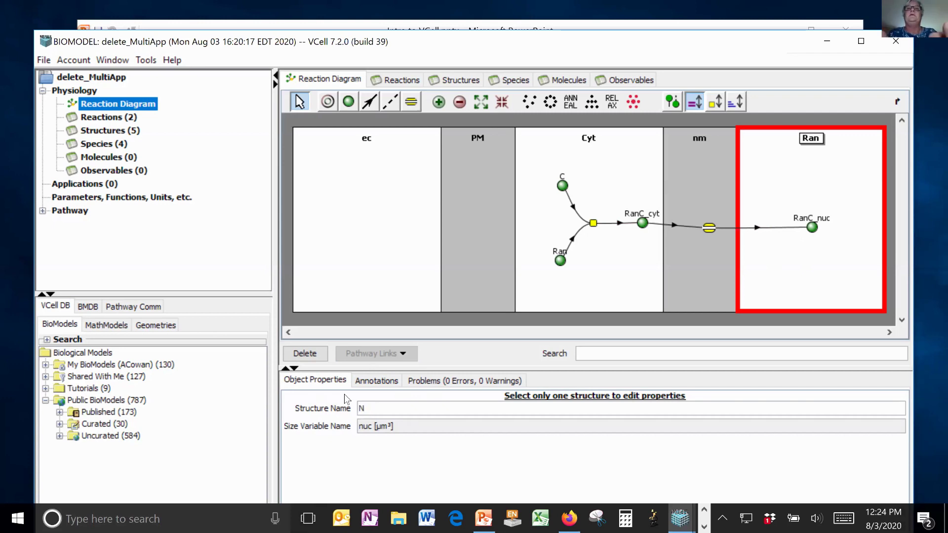
text(uc)
key(Return)
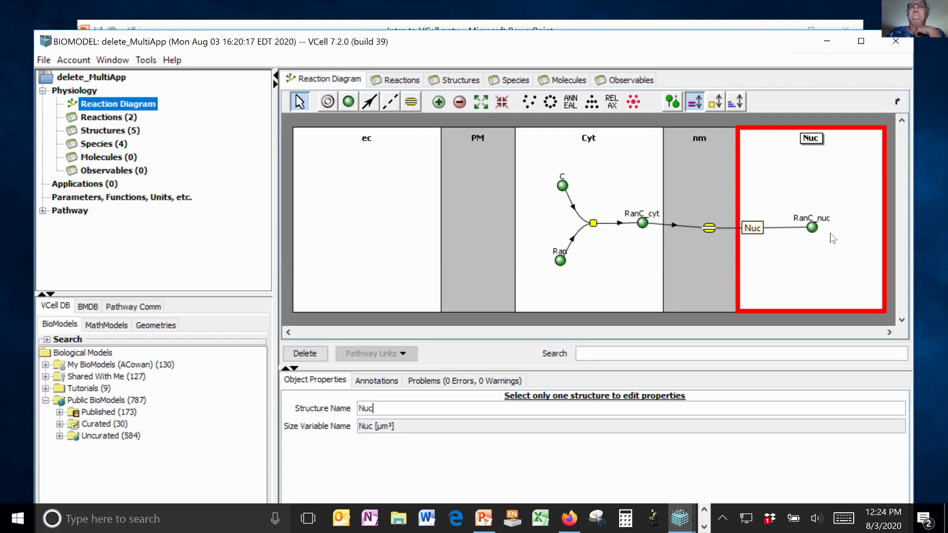
Rename the reaction between Ran, C and RanC_cyt as CargoBinding and select its reaction rate expression
click(593, 224)
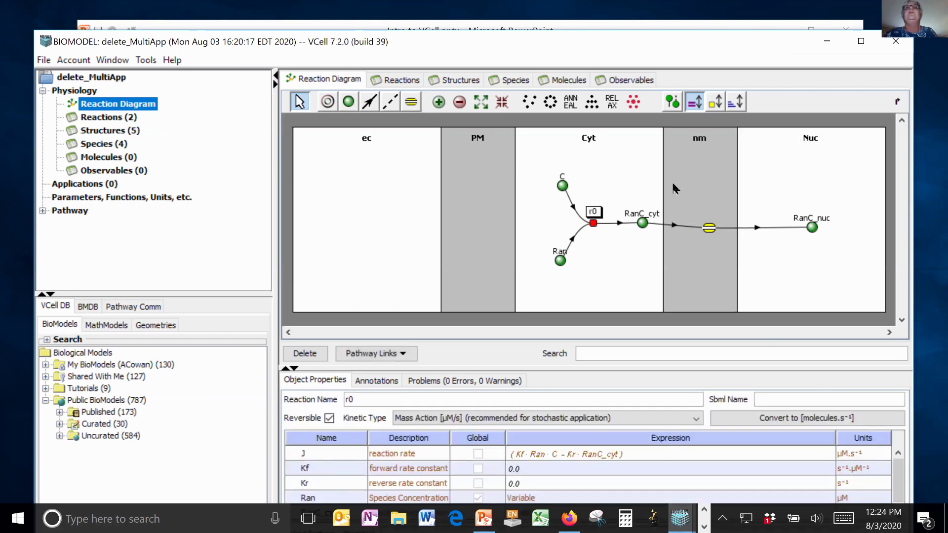
drag(563, 368, 566, 296)
key(BackSpace)
key(BackSpace)
text(Carbo)
key(BackSpace)
key(BackSpace)
text(g)
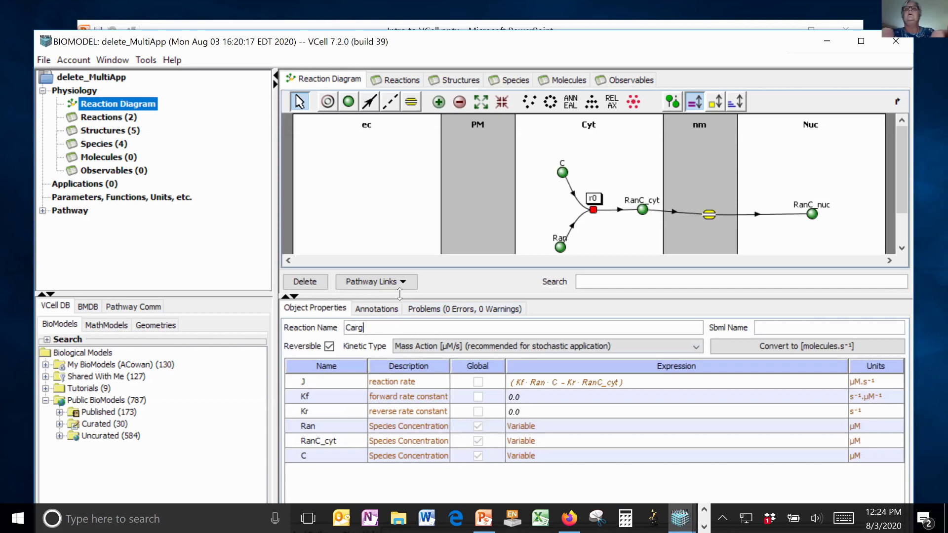
text(oBinding)
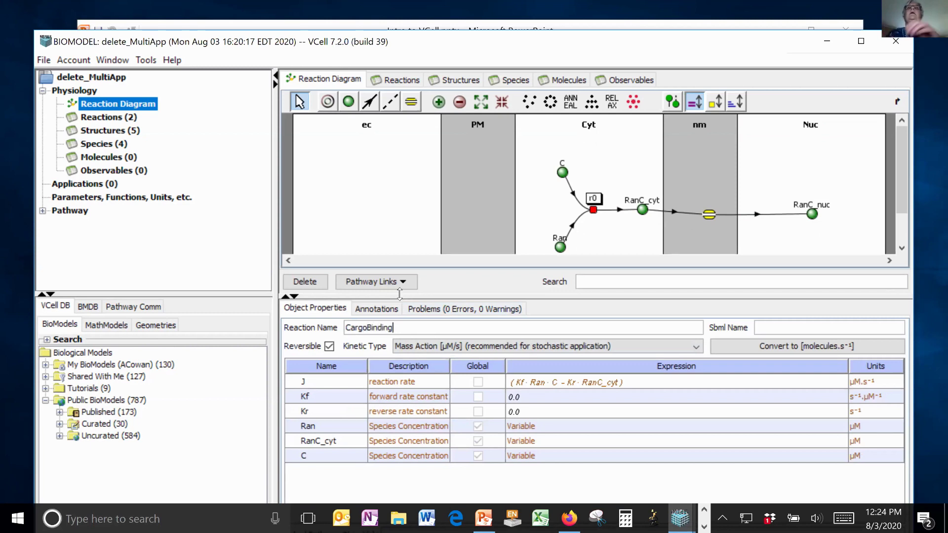
key(Return)
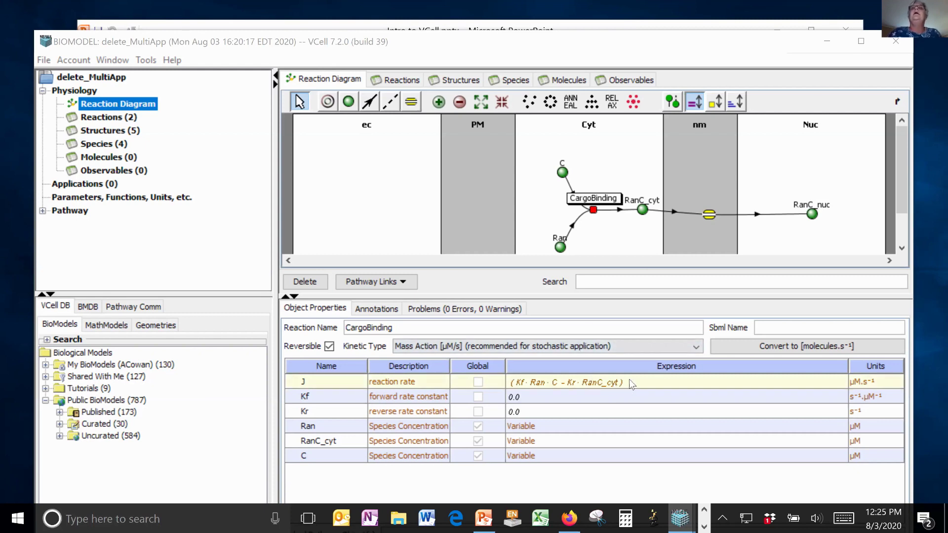
click(553, 384)
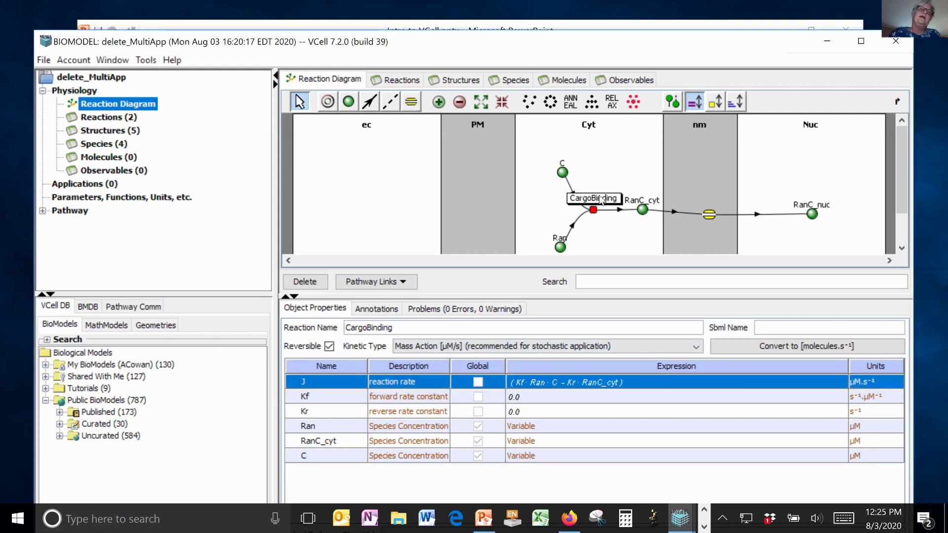
Add a species named IP3 in the Cyt compartment, below RanC_cyt
drag(547, 297, 544, 345)
click(348, 102)
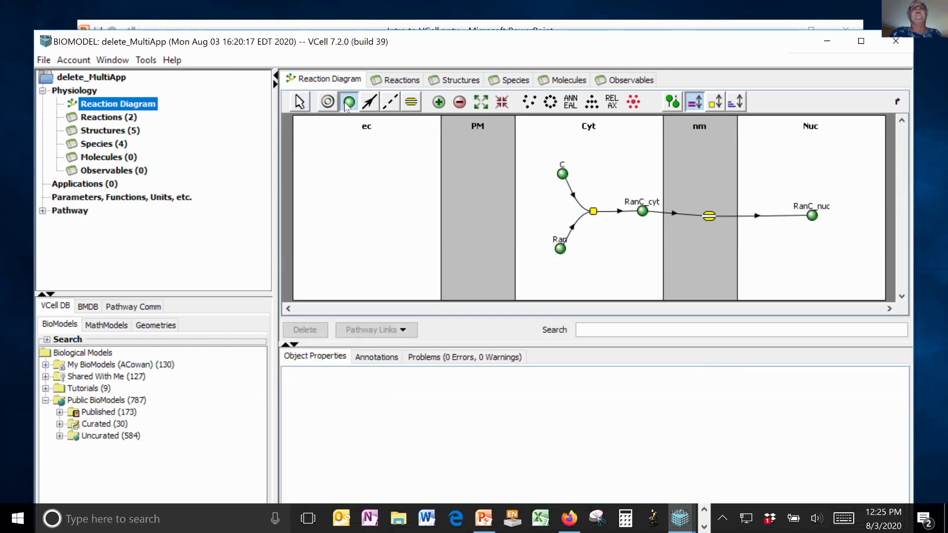
click(631, 284)
drag(465, 377, 328, 368)
text(P)
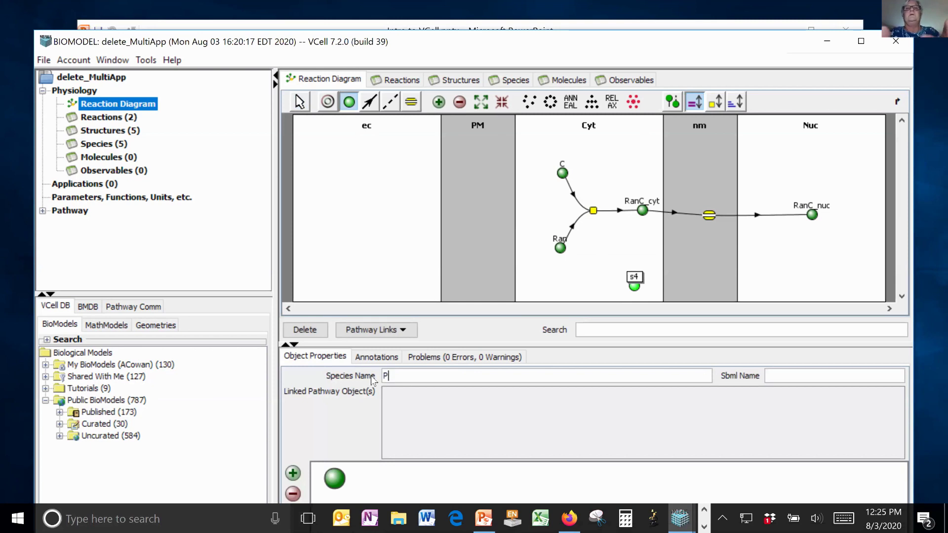
key(BackSpace)
text(IP3)
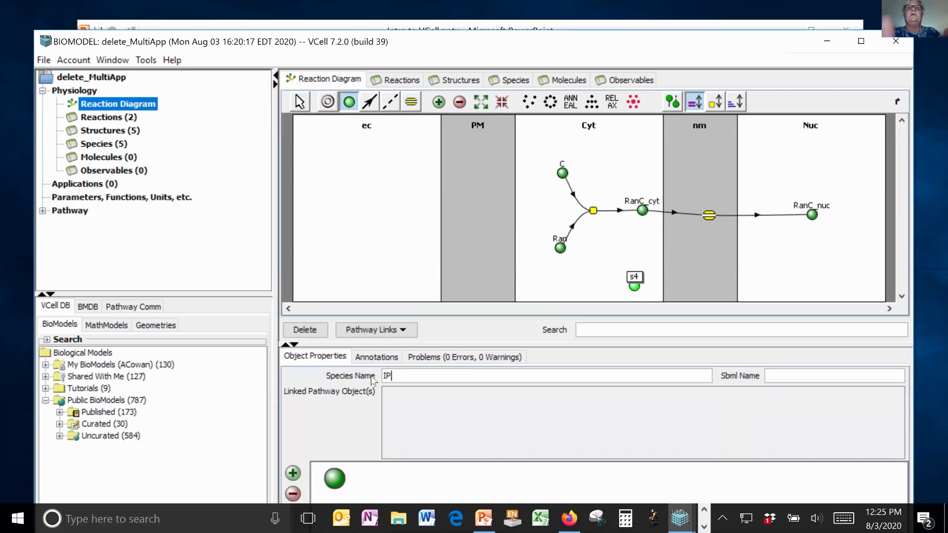
key(Return)
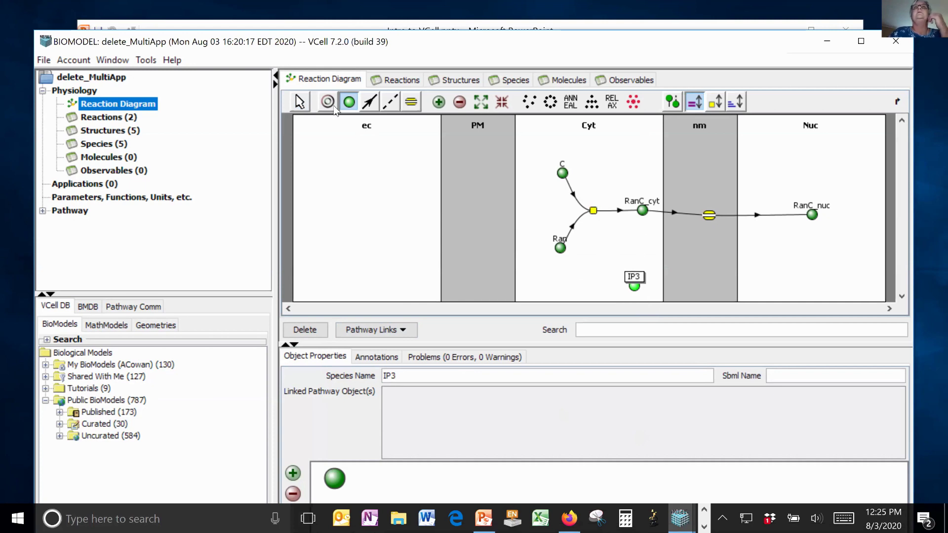
Set the CargoBinding reaction's kinetic type to General [µM/s]
click(299, 101)
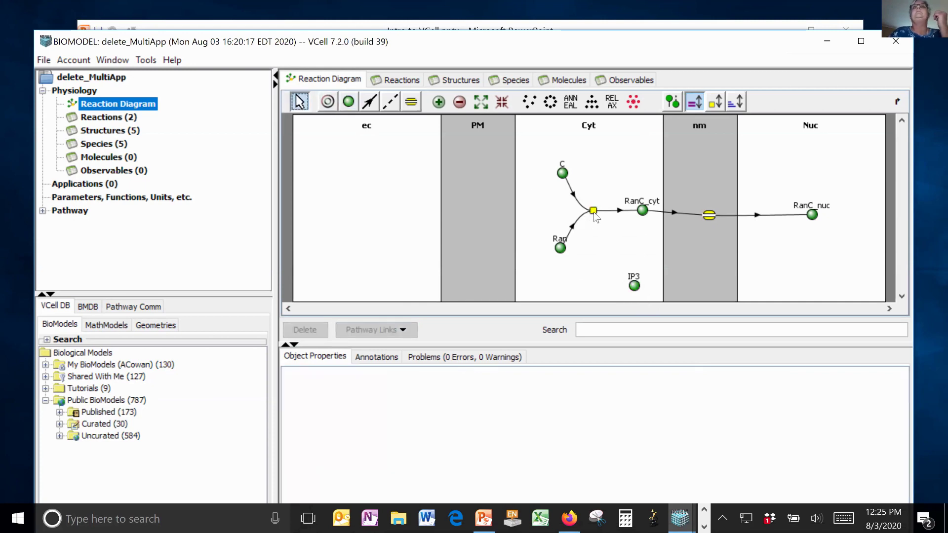
click(594, 212)
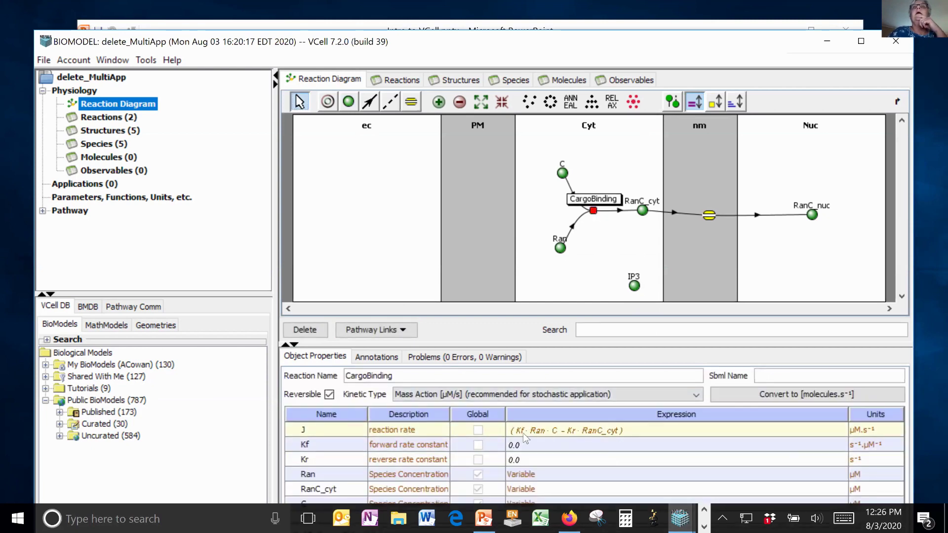
drag(537, 346, 543, 320)
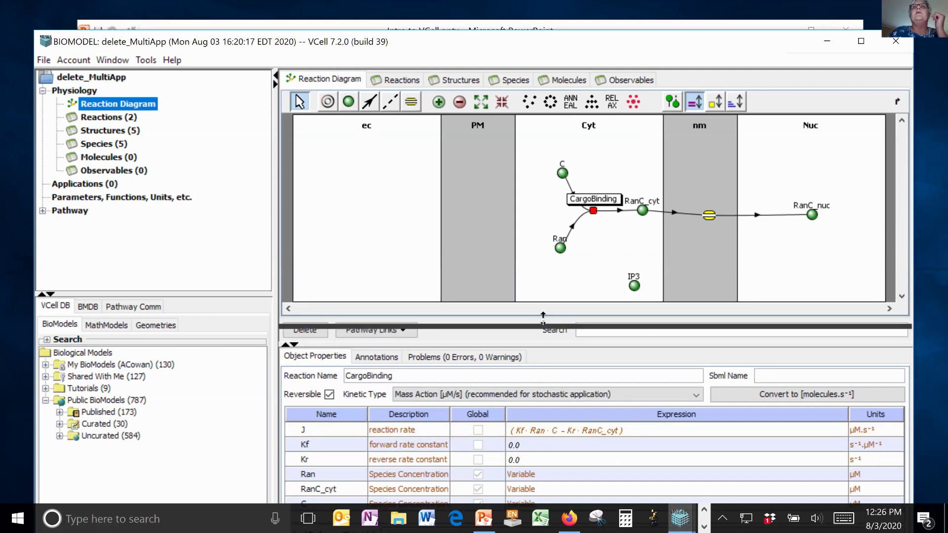
click(540, 405)
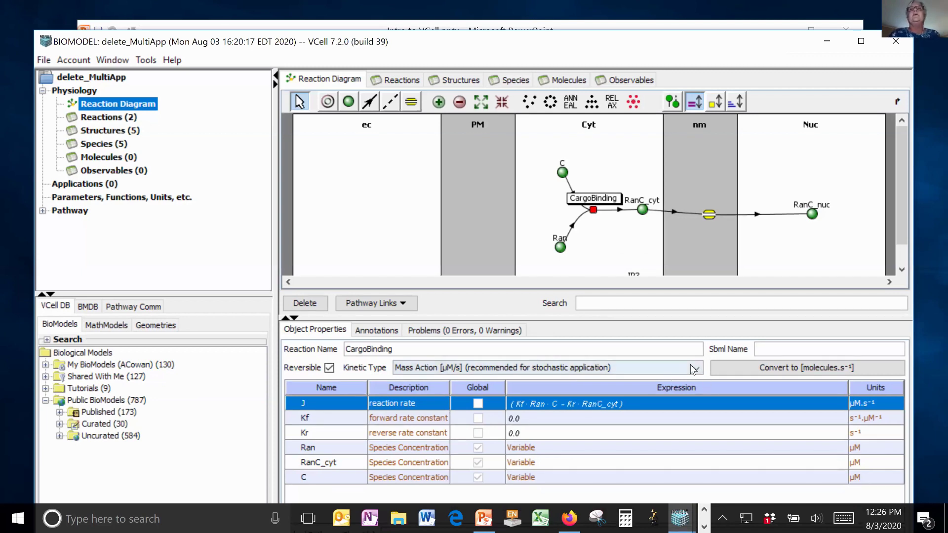
click(461, 366)
click(548, 393)
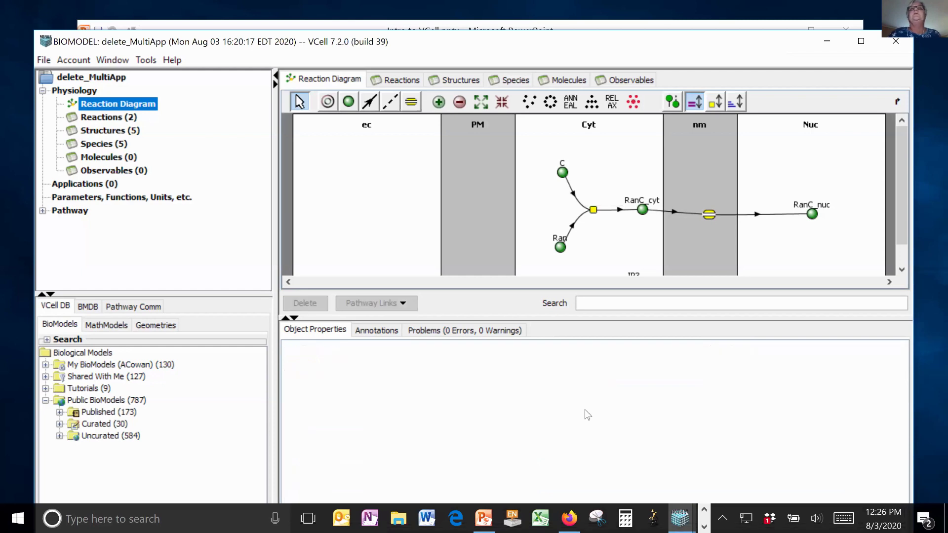
click(593, 210)
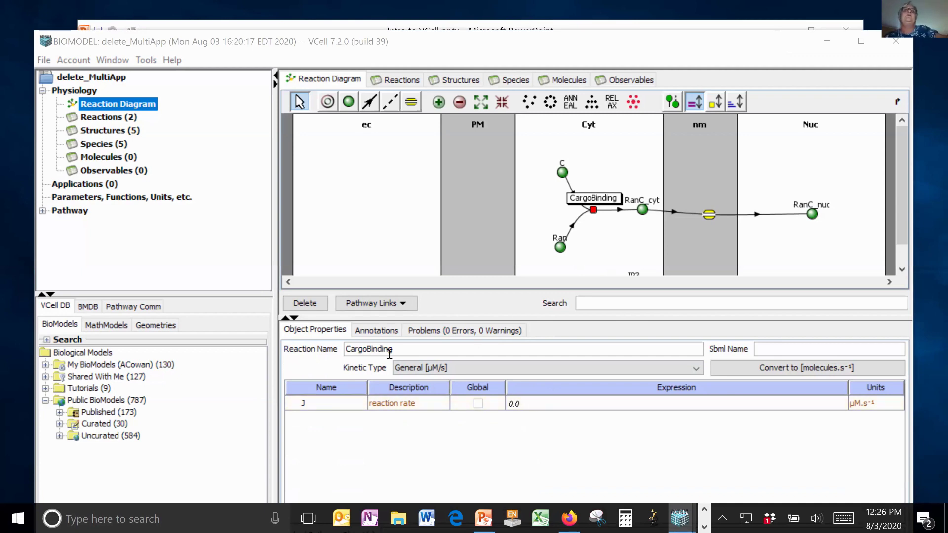
Enter Ran*IP3*C*Kr as the reaction rate expression J of CargoBinding
double_click(560, 403)
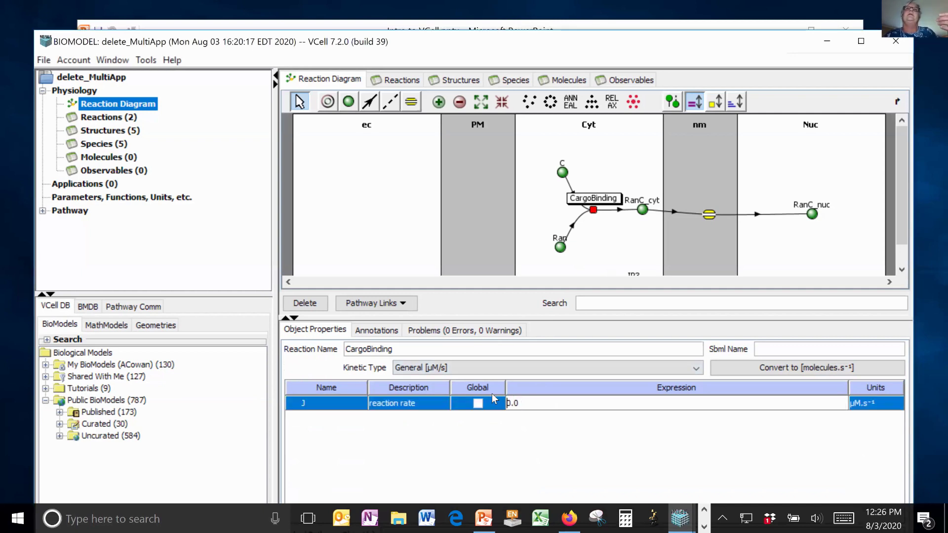
text(Rna)
key(BackSpace)
key(BackSpace)
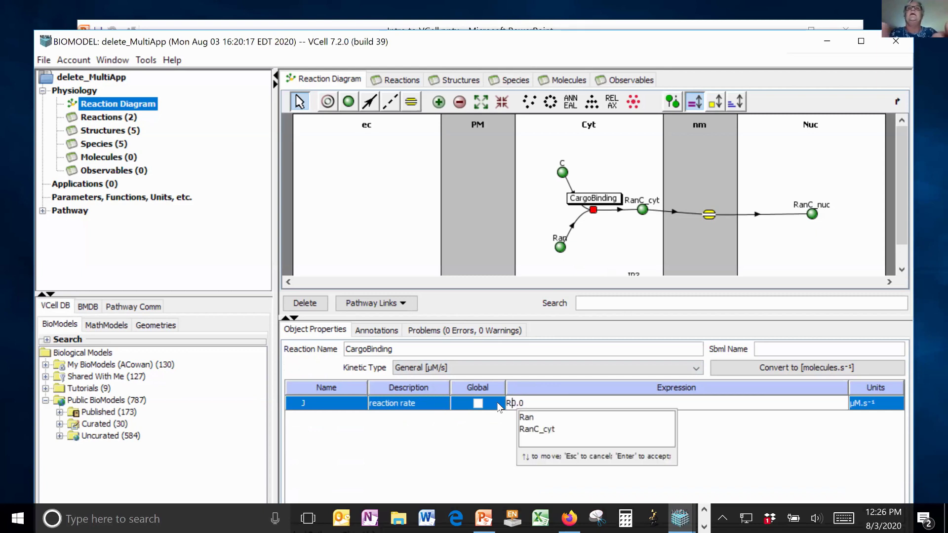
key(BackSpace)
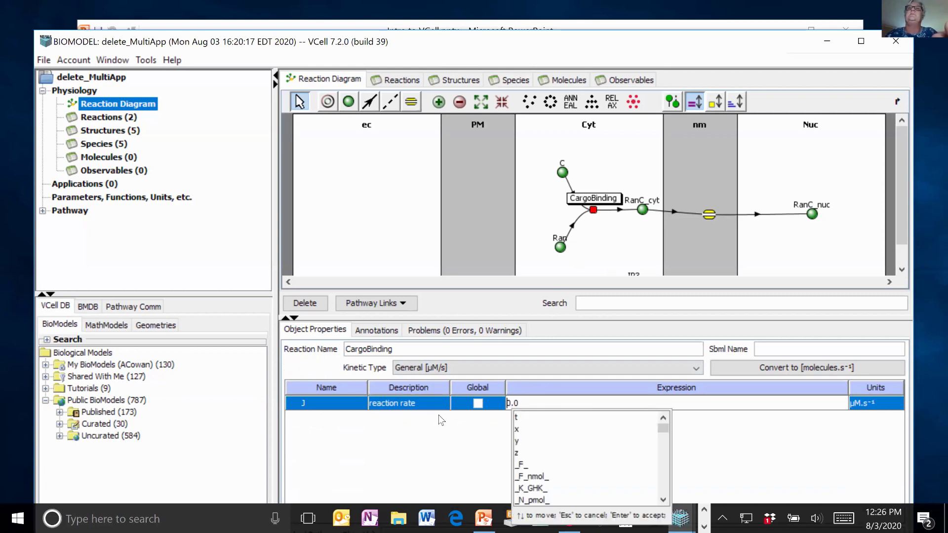
key(Escape)
drag(519, 403, 505, 409)
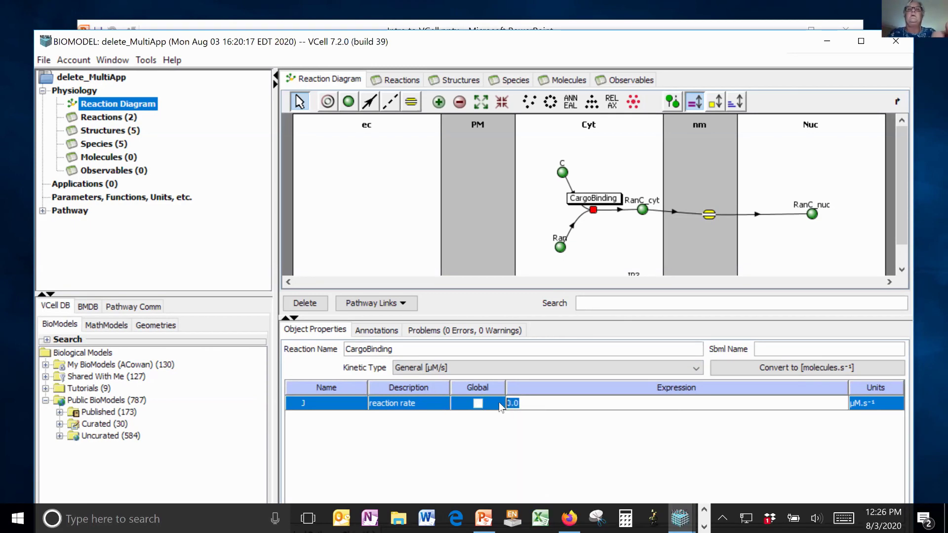
text(Ran)
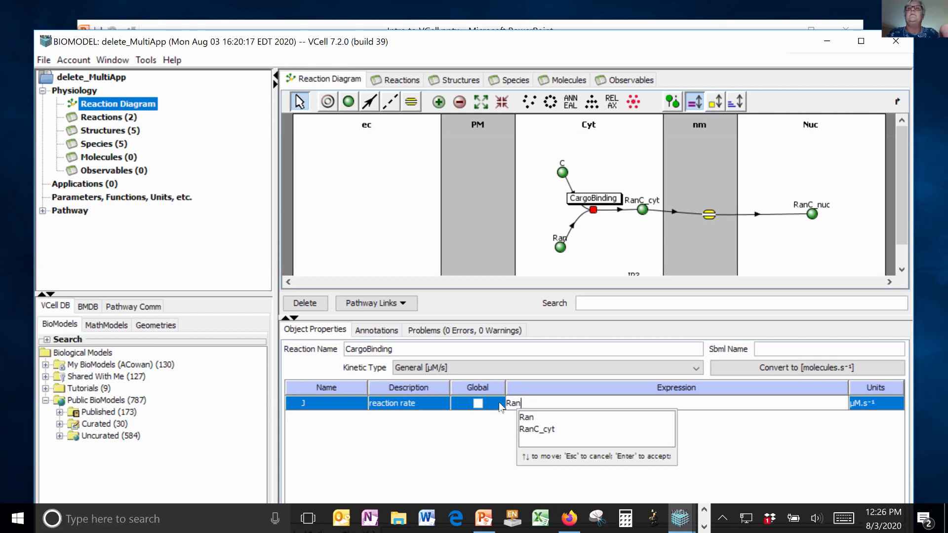
text(*IP#)
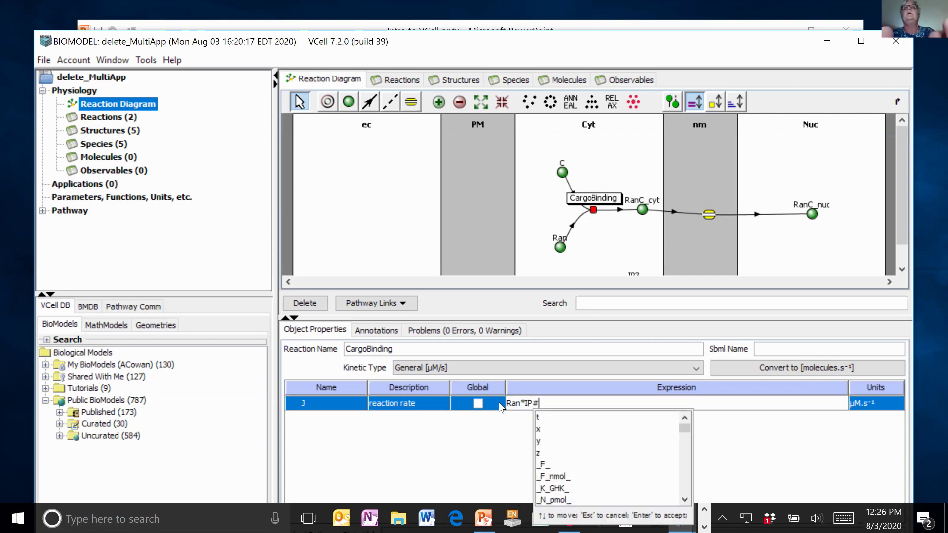
key(BackSpace)
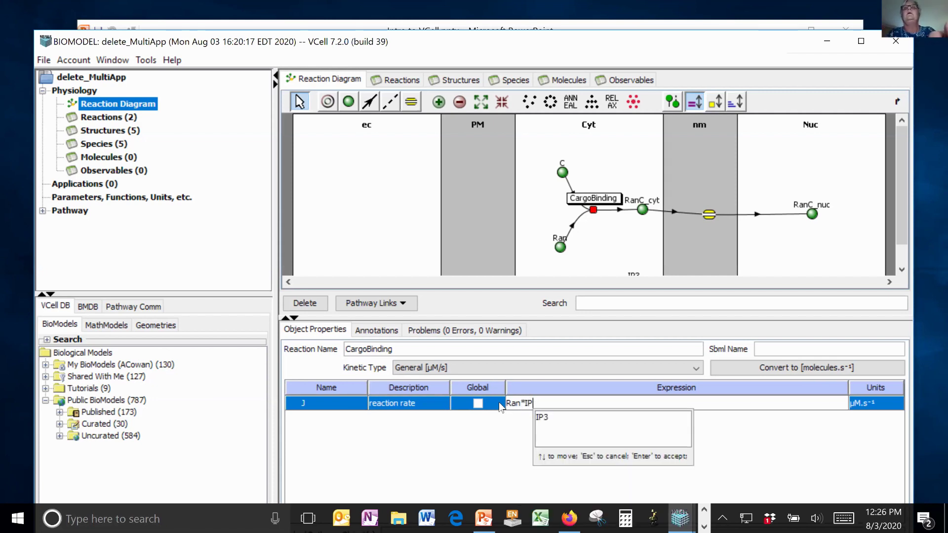
text(3)
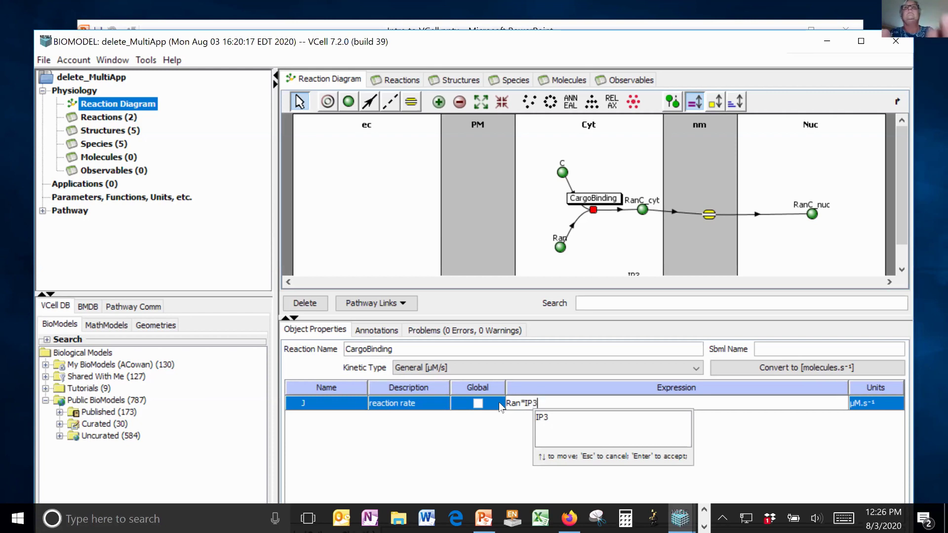
text(*C)
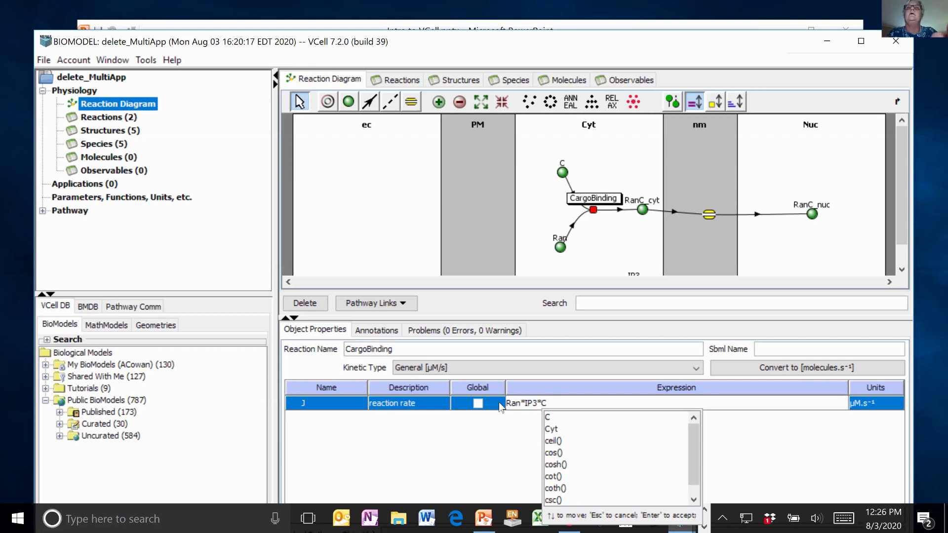
text(*)
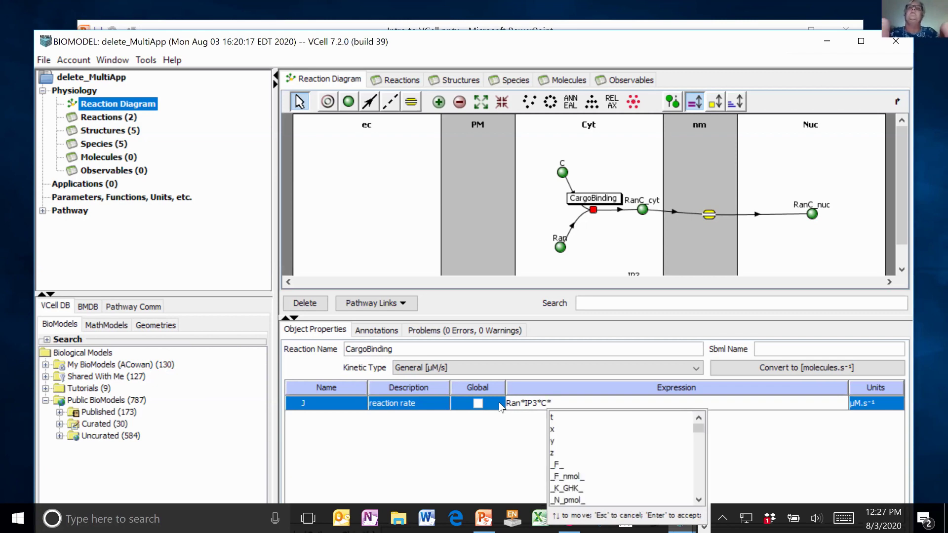
text(Kr)
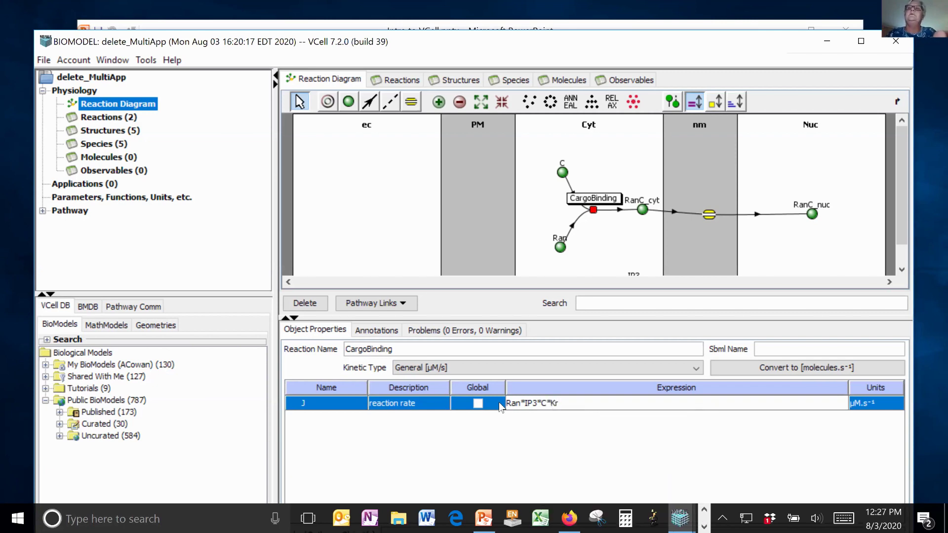
key(Return)
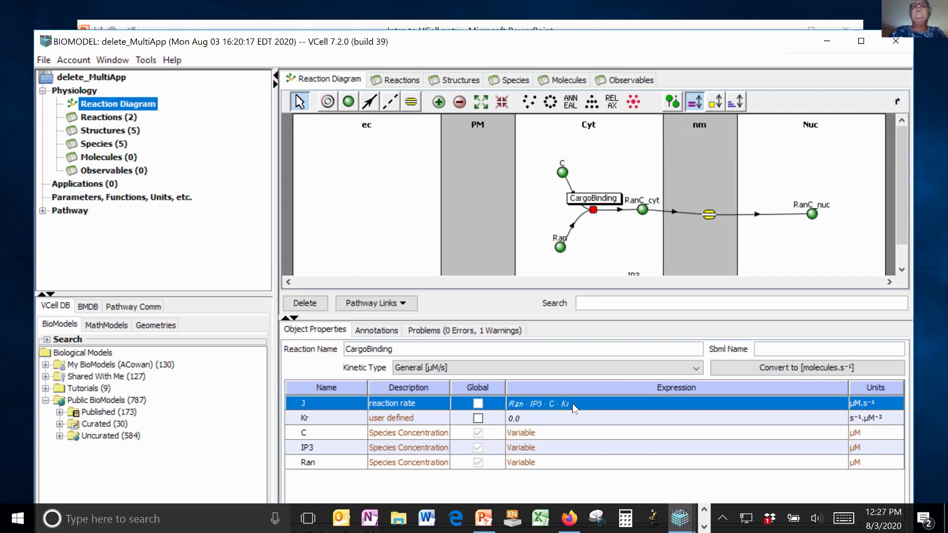
Connect IP3 to the CargoBinding reaction as a catalyst
drag(583, 317, 575, 351)
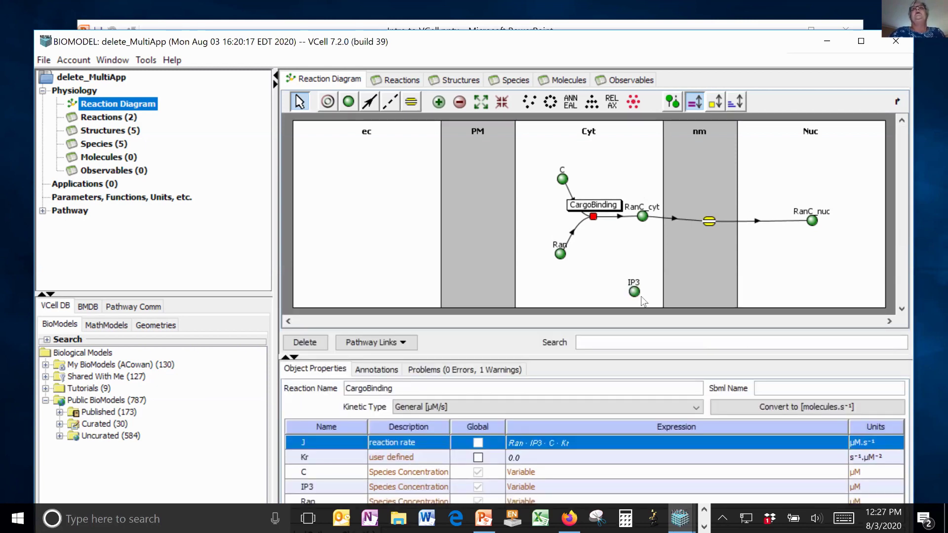
click(390, 101)
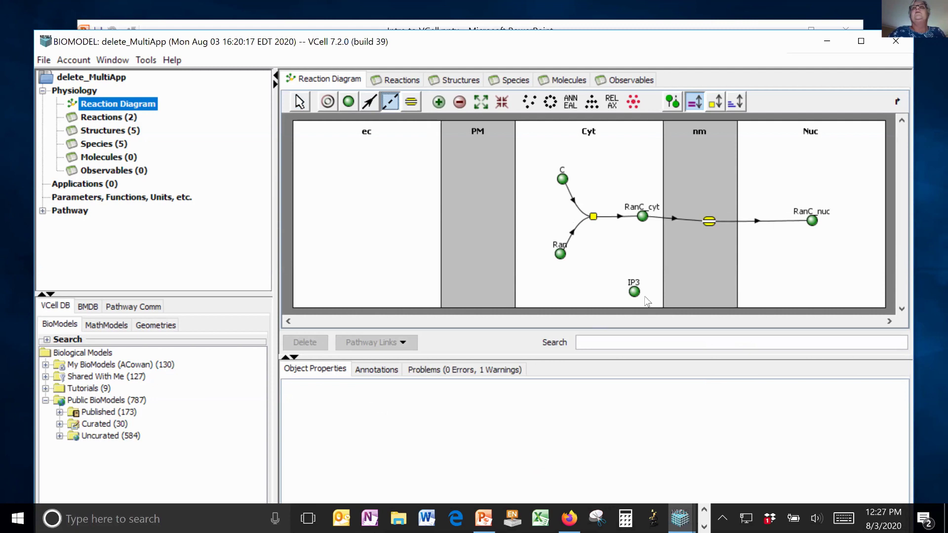
drag(635, 293, 593, 216)
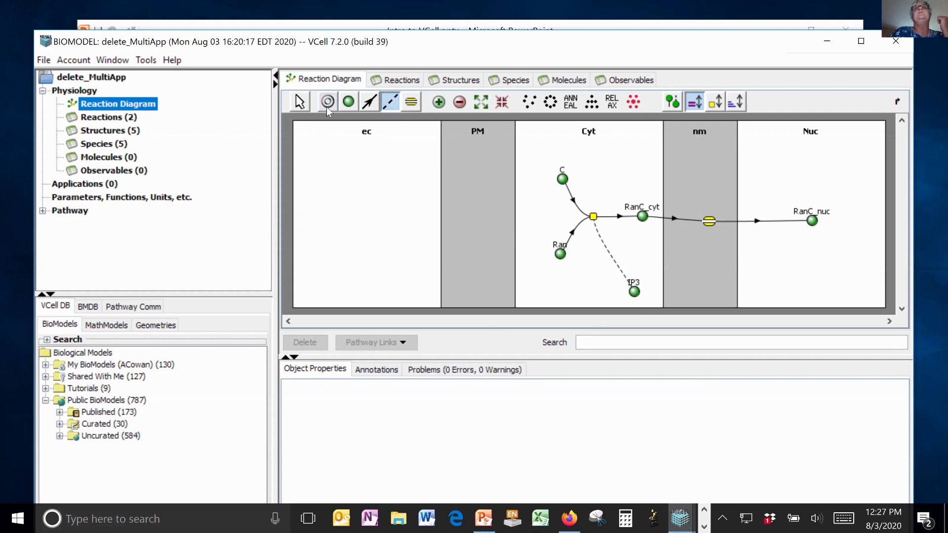
click(299, 102)
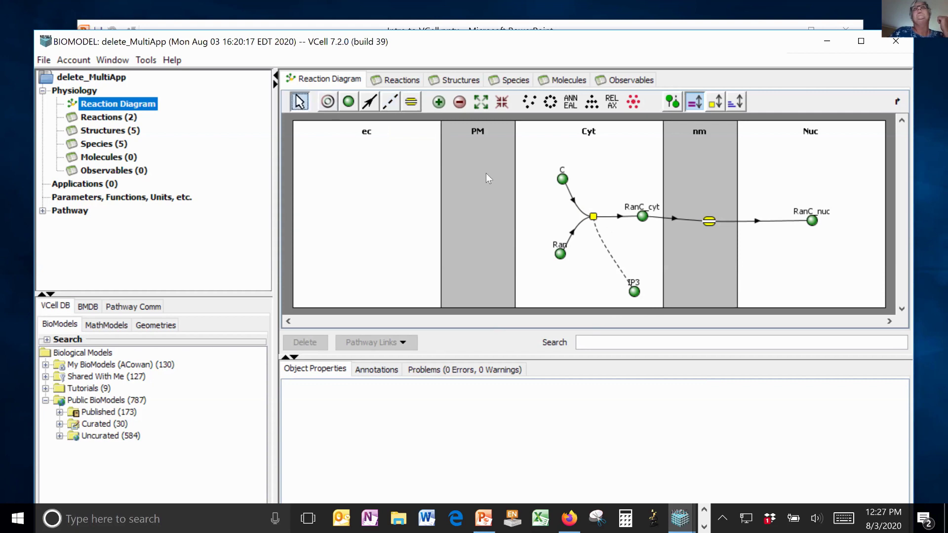
Try to clear the CargoBinding rate expression, and set the reaction's kinetic type to Mass Action [µM/s]
click(594, 218)
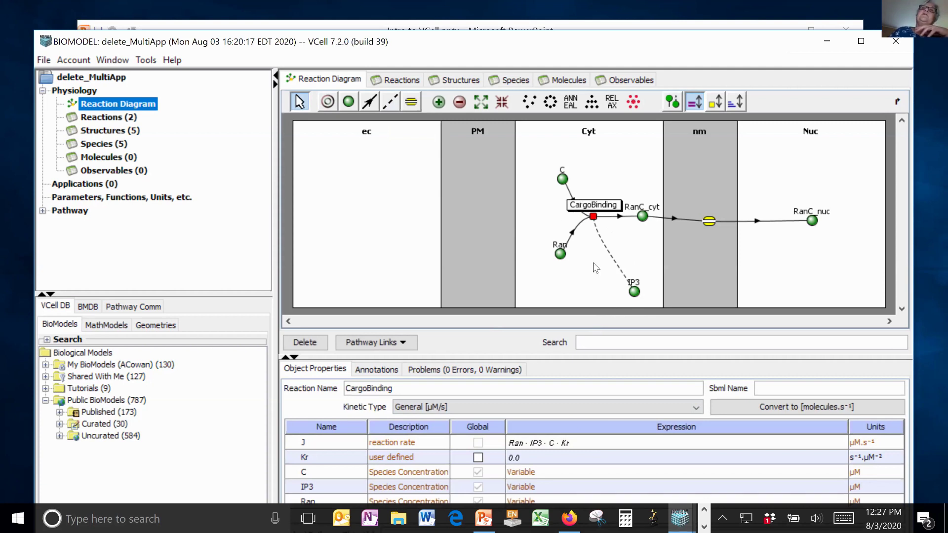
click(599, 438)
click(602, 439)
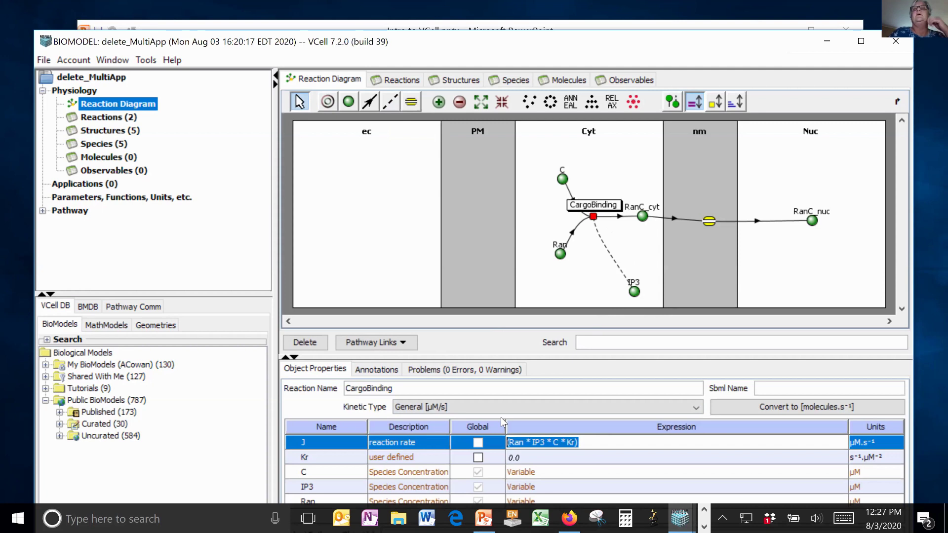
key(BackSpace)
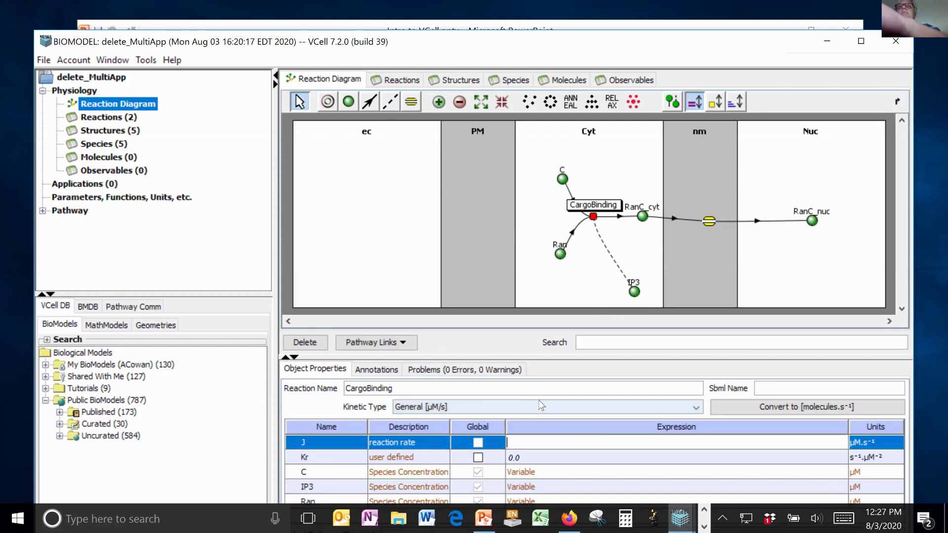
click(485, 410)
click(473, 401)
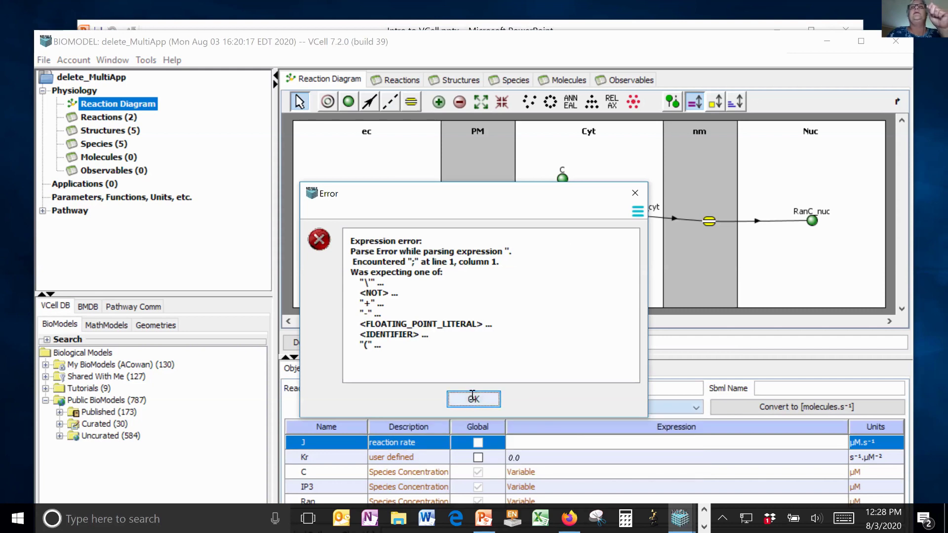
click(473, 401)
click(519, 407)
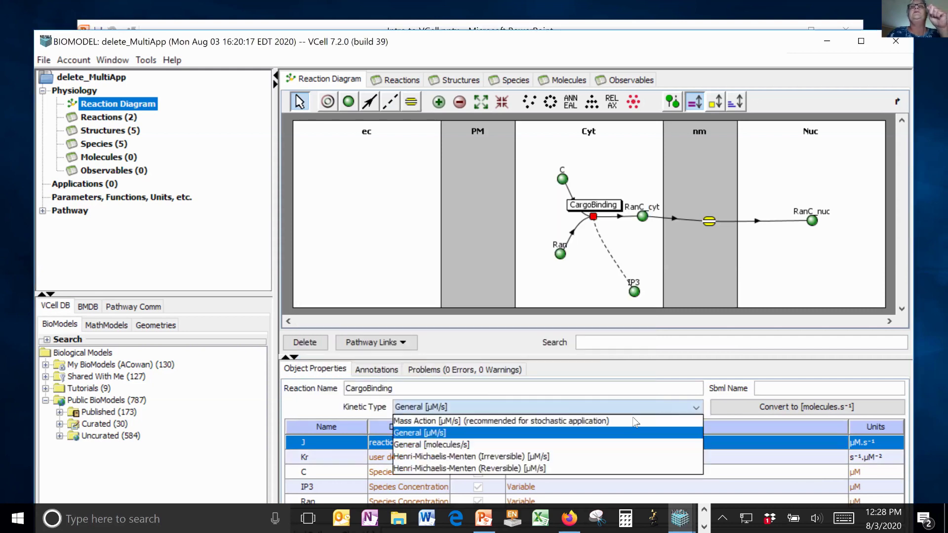
click(504, 421)
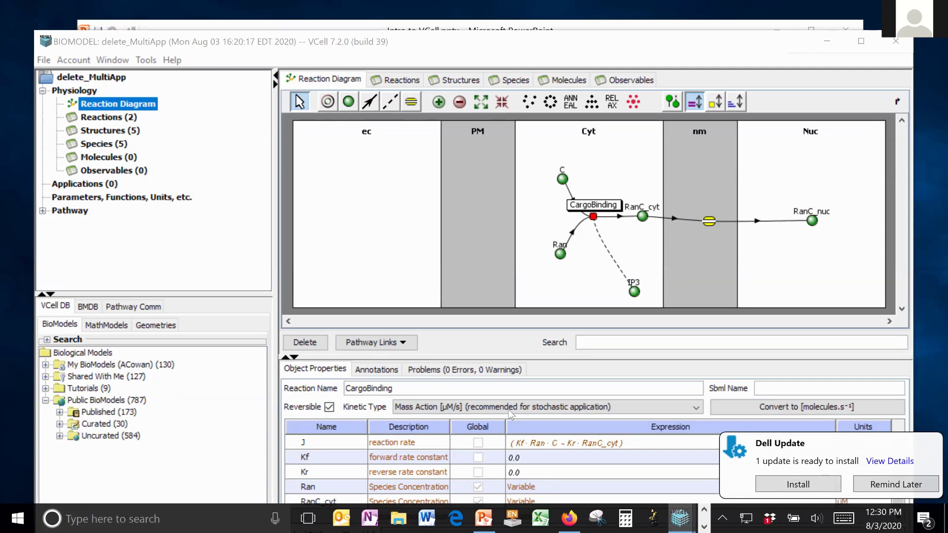
Set the CargoBinding reaction's kinetic type to Henri-Michaelis-Menten (Irreversible) [µM/s]
click(555, 405)
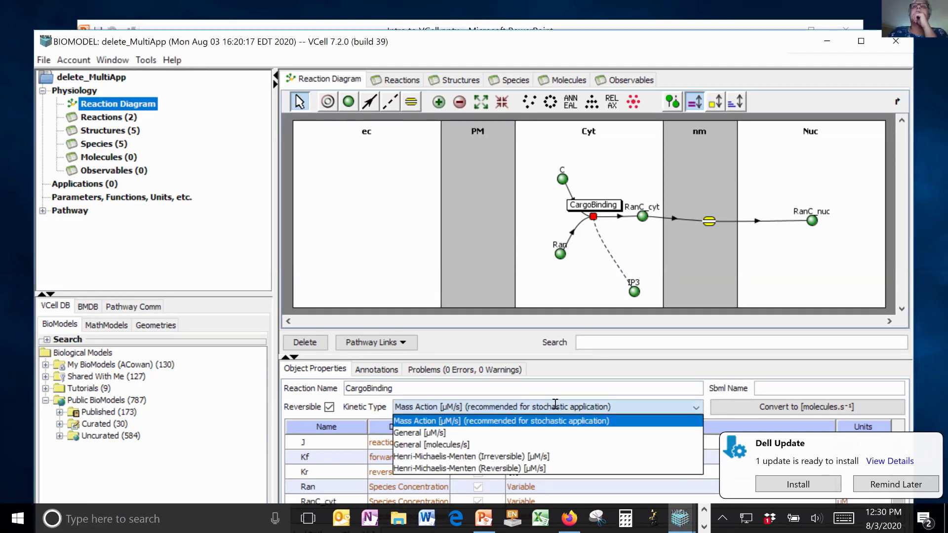
click(696, 406)
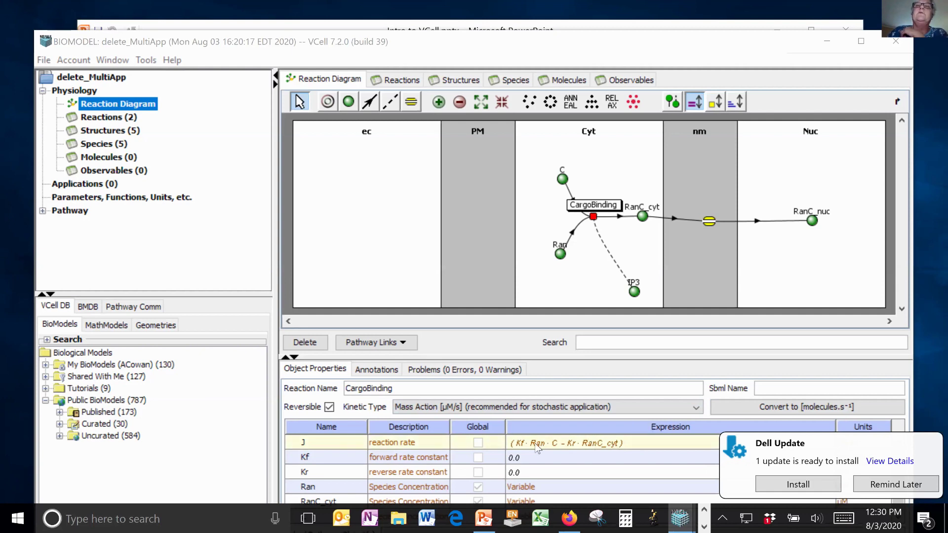
click(695, 406)
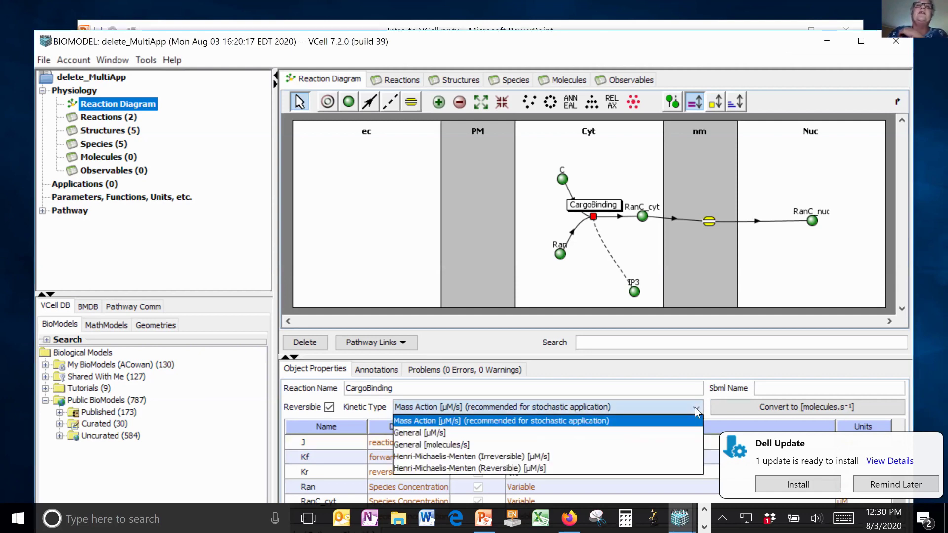
click(549, 458)
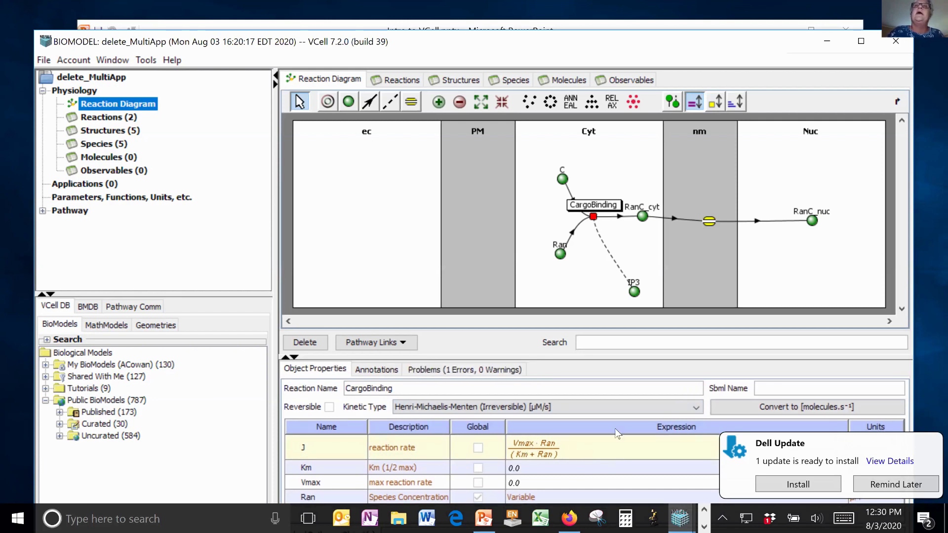
Switch the CargoBinding reaction's kinetic type to General [µM/s] and look through the available kinetic types
click(674, 414)
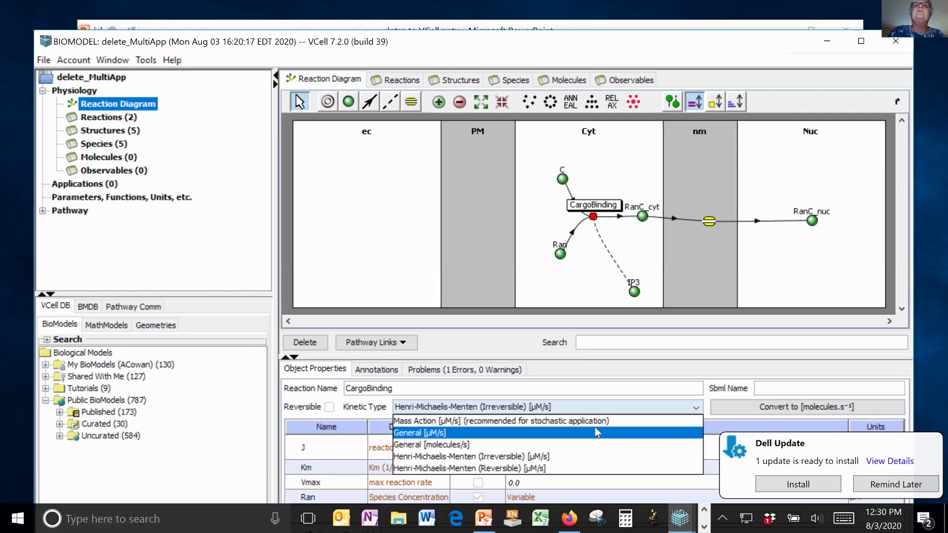
click(594, 430)
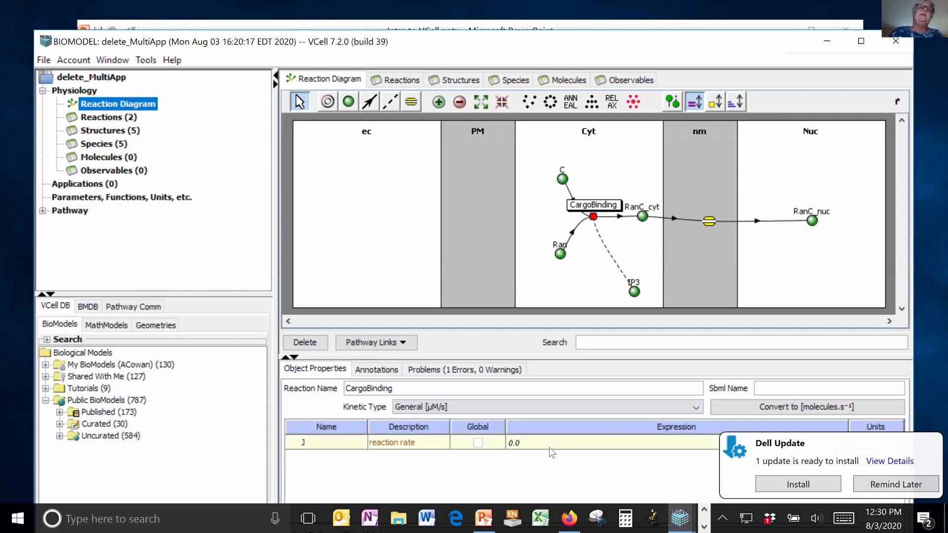
click(670, 410)
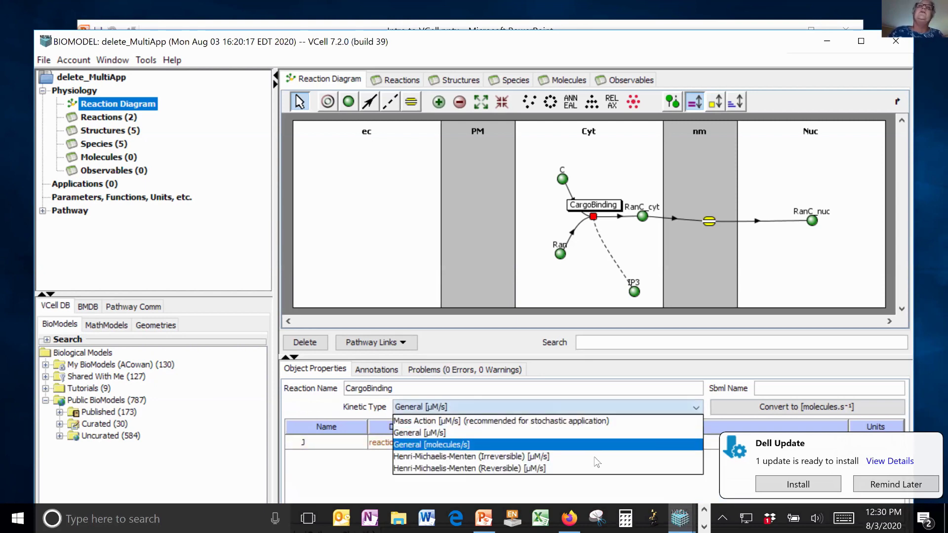
click(611, 409)
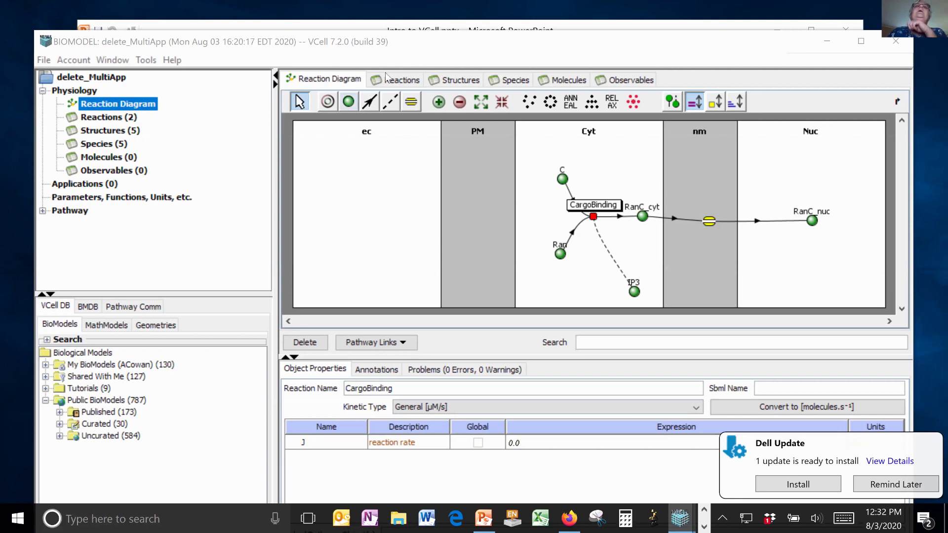
Delete the catalyst species IP3 from the Cyt compartment in the reaction diagram
drag(387, 41, 389, 34)
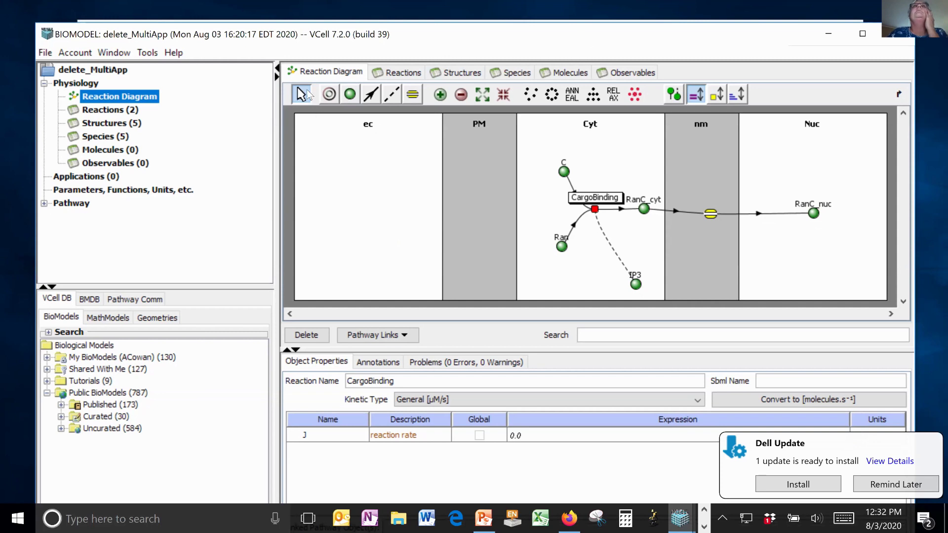
drag(355, 34, 365, 15)
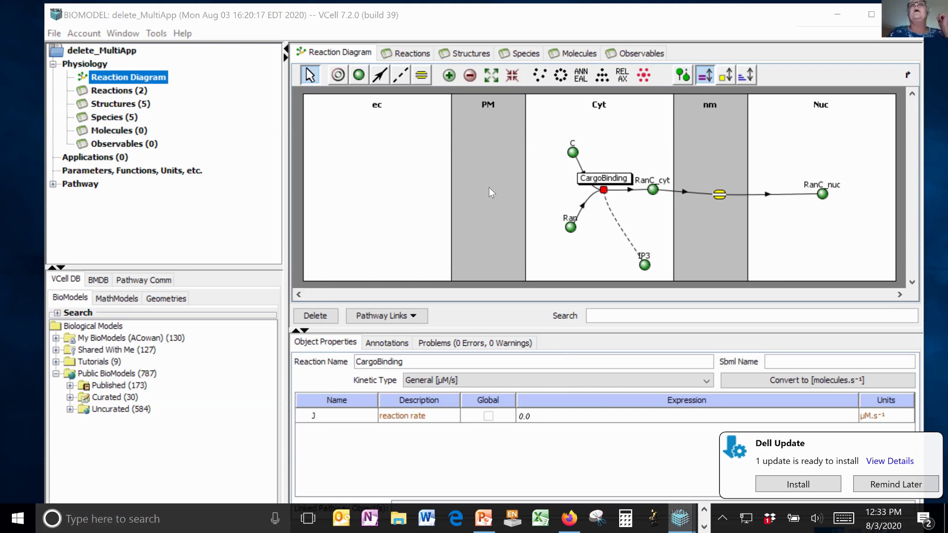
click(562, 277)
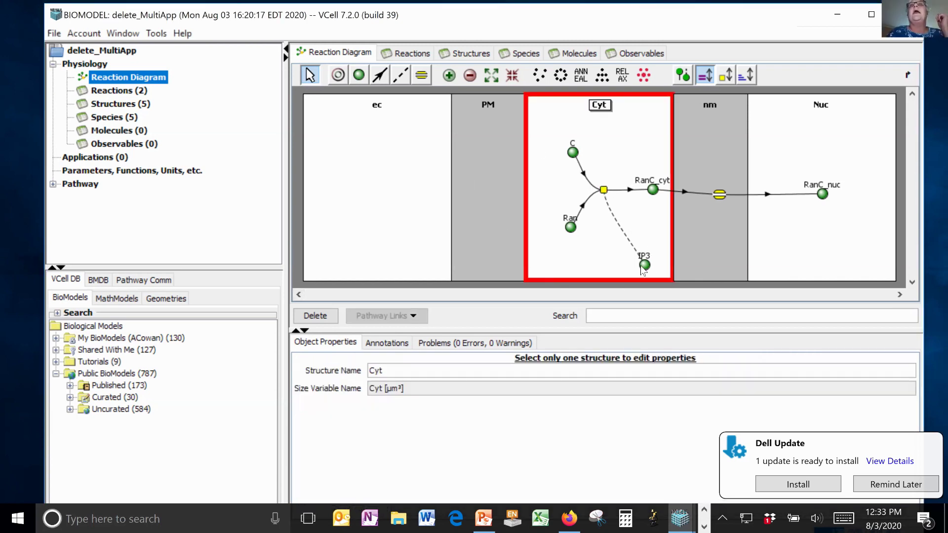
drag(643, 267, 609, 232)
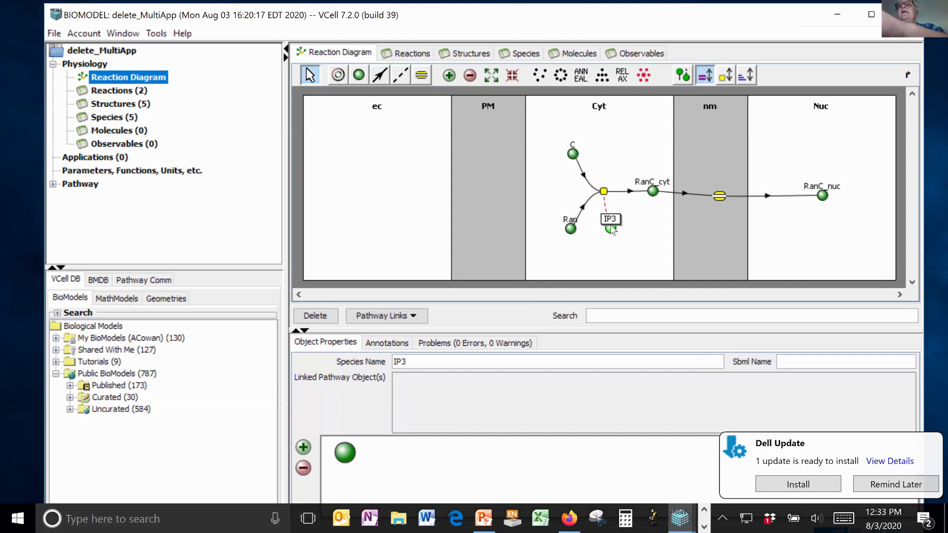
key(Delete)
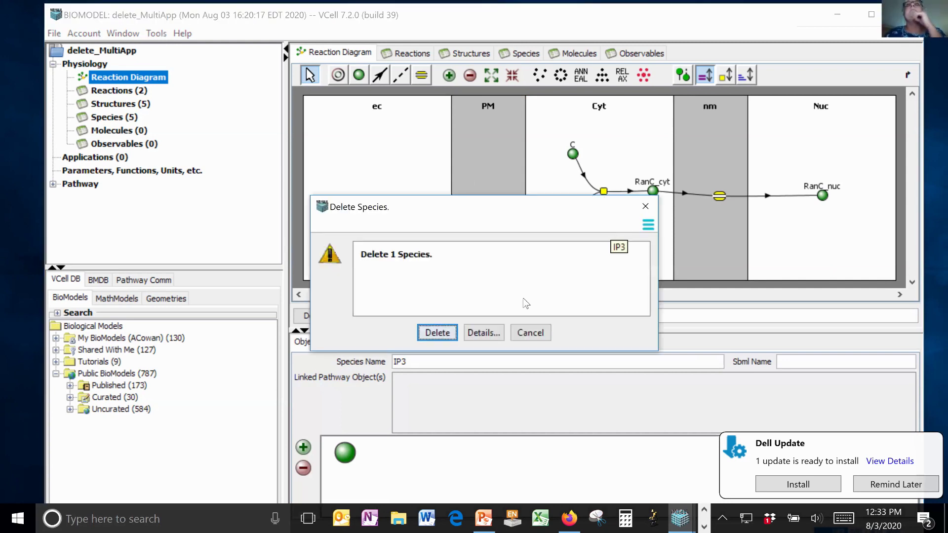
click(438, 333)
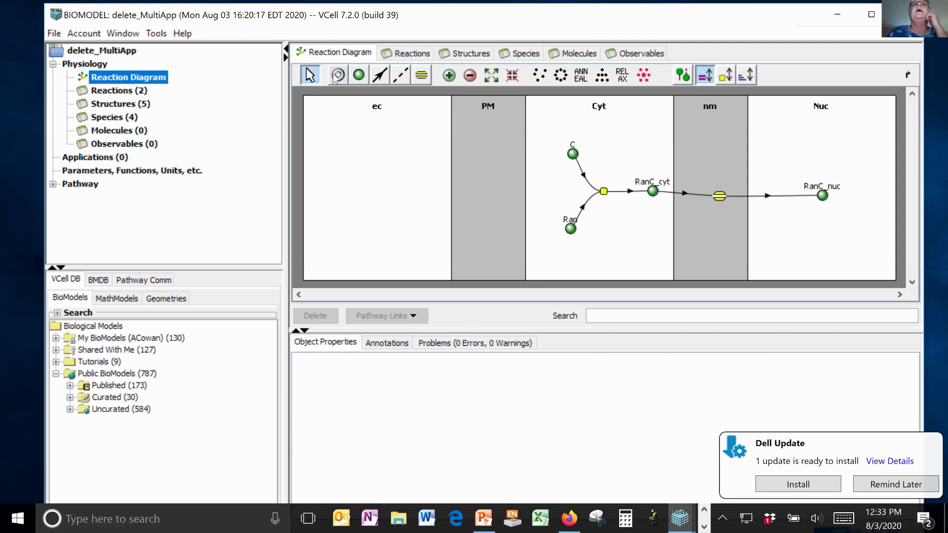
Set the CargoBinding reaction's kinetic type back to Mass Action [µM/s]
click(604, 192)
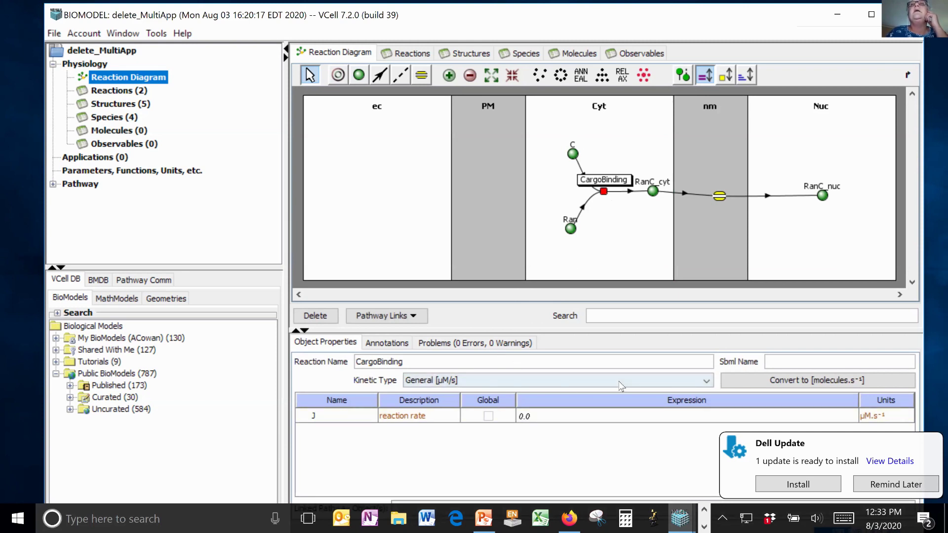
click(570, 384)
click(584, 393)
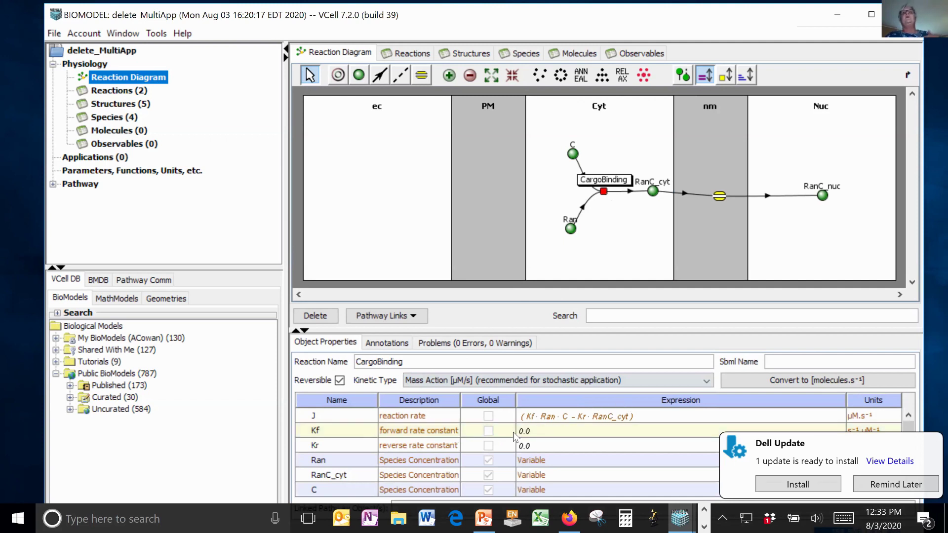
double_click(533, 430)
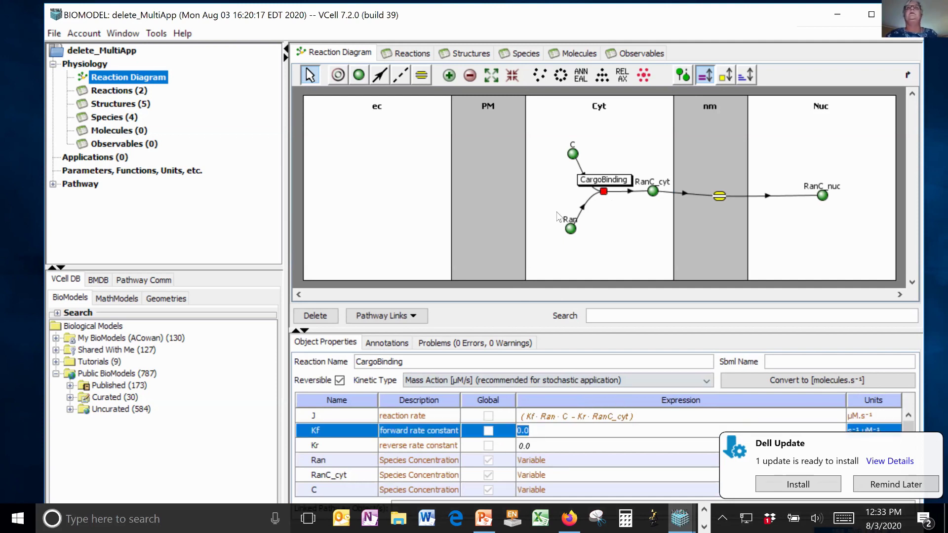
Add a new species named IP3 to the Cyt compartment, below the CargoBinding reaction
click(605, 201)
click(358, 75)
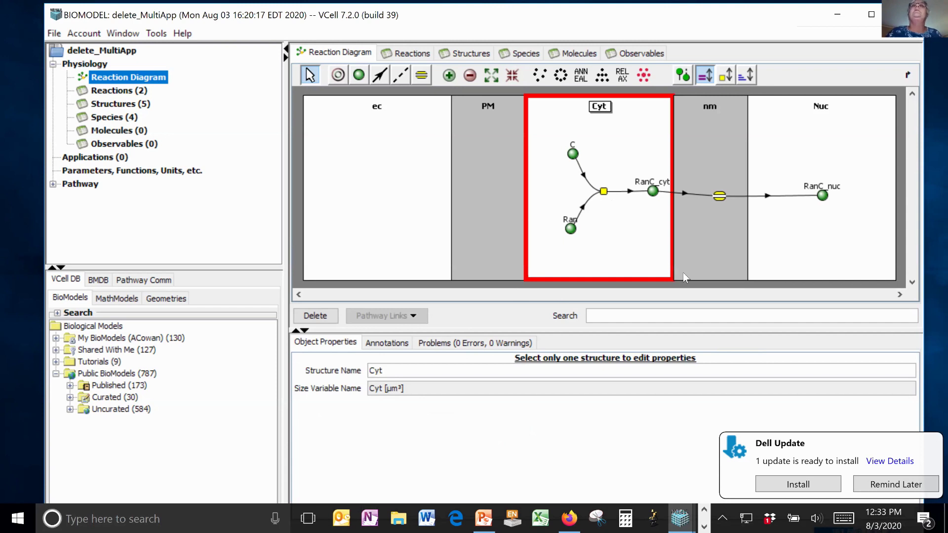
click(622, 230)
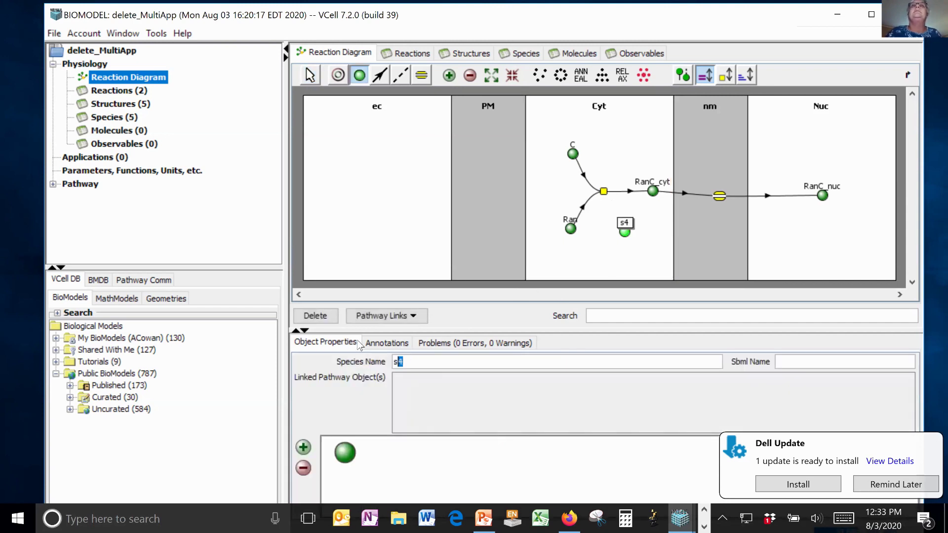
text(IP3)
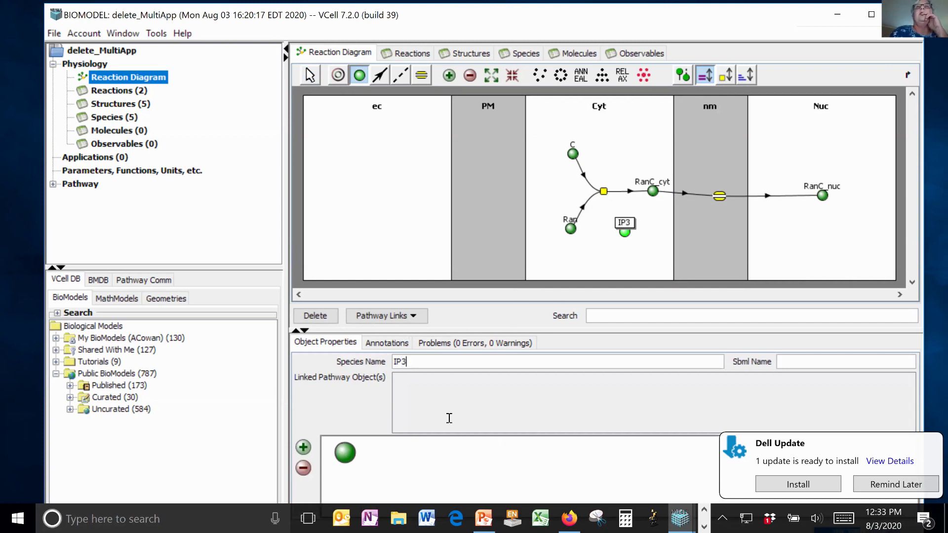
Enter IP3 as the forward rate constant Kf of CargoBinding and check the reaction's parameter list
click(316, 75)
click(603, 191)
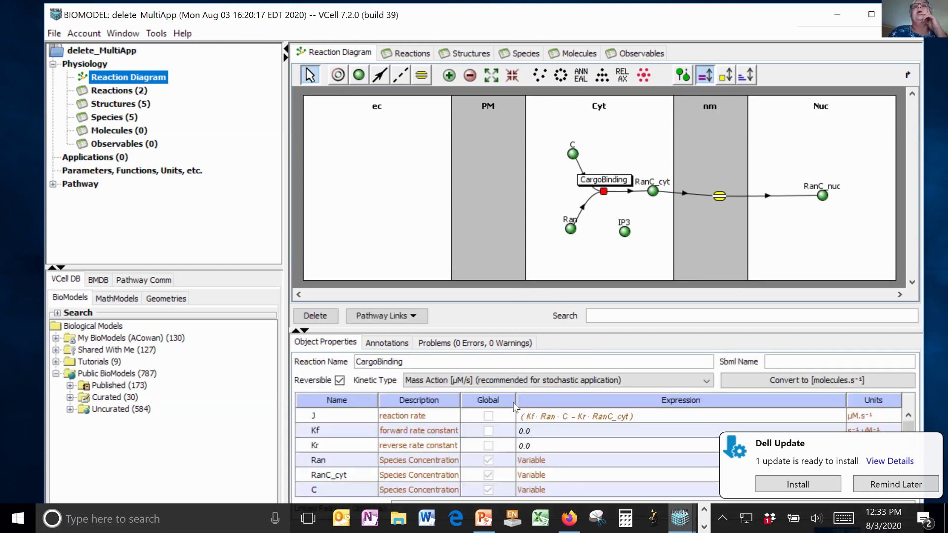
double_click(560, 431)
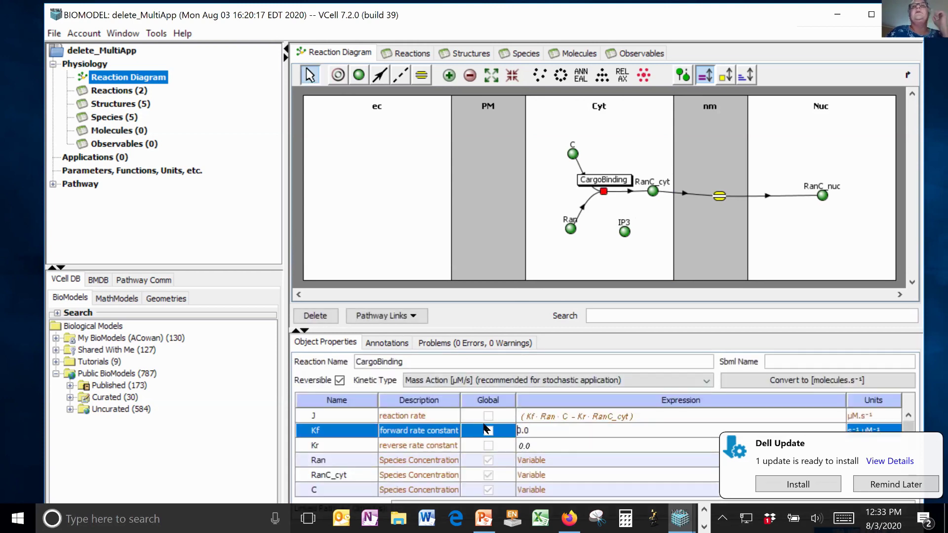
drag(532, 430, 511, 430)
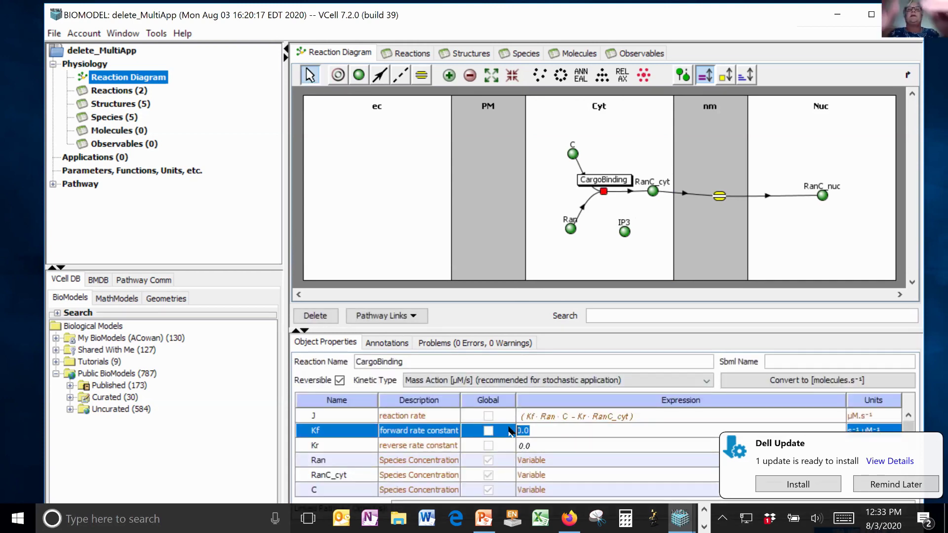
text(IP3)
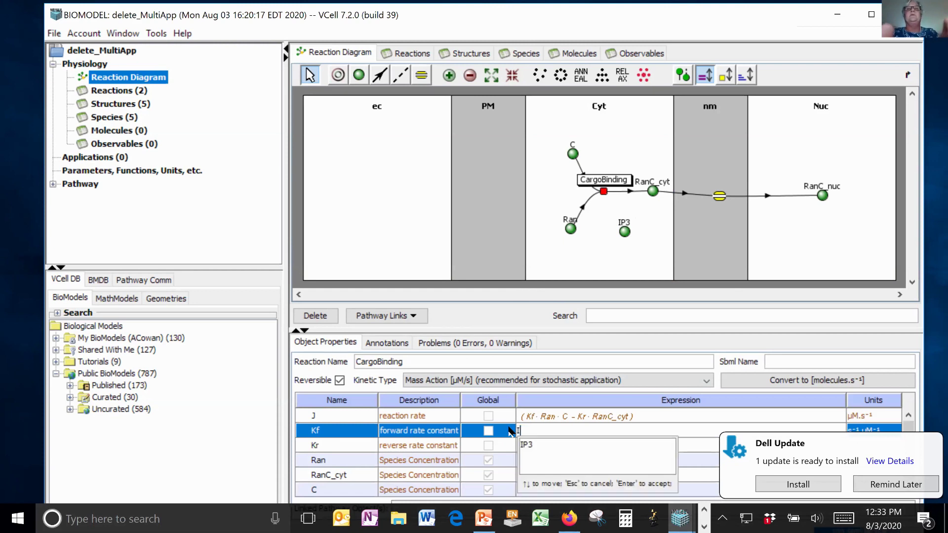
key(Return)
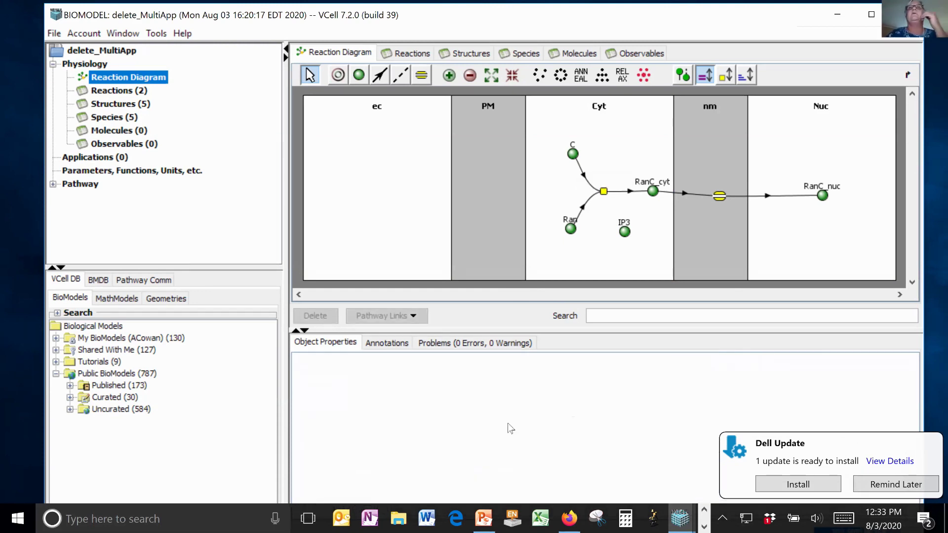
click(603, 192)
scroll(610, 422, down, 1)
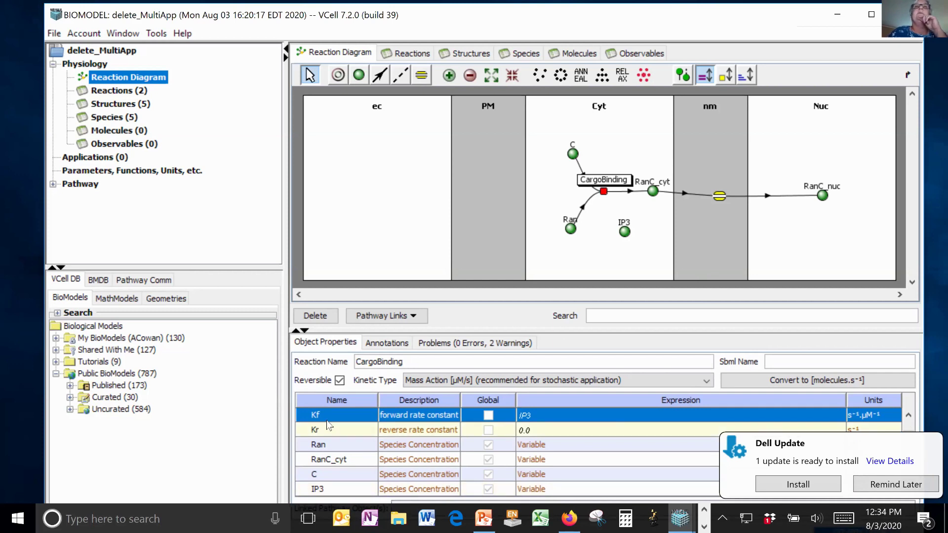
scroll(330, 409, up, 1)
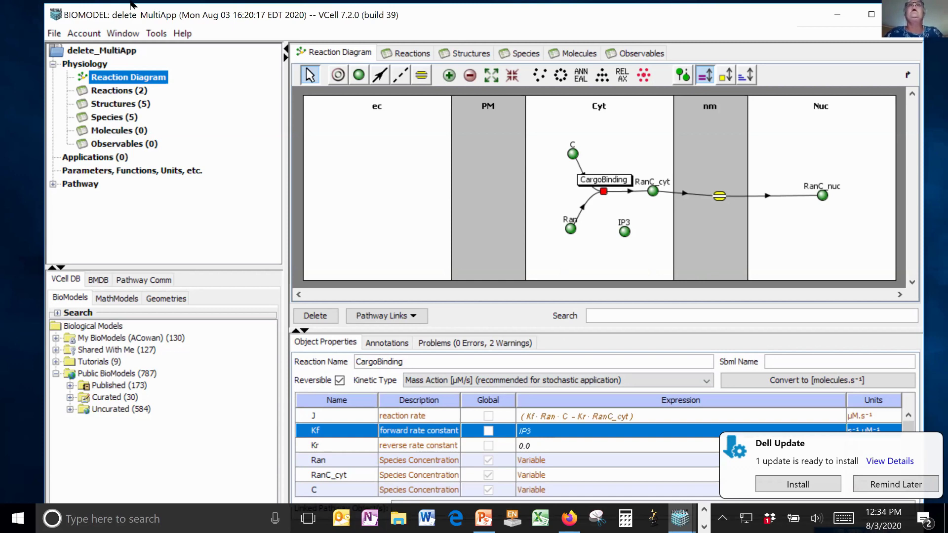
Try to delete the species IP3 and inspect the details of where the model references it
click(624, 231)
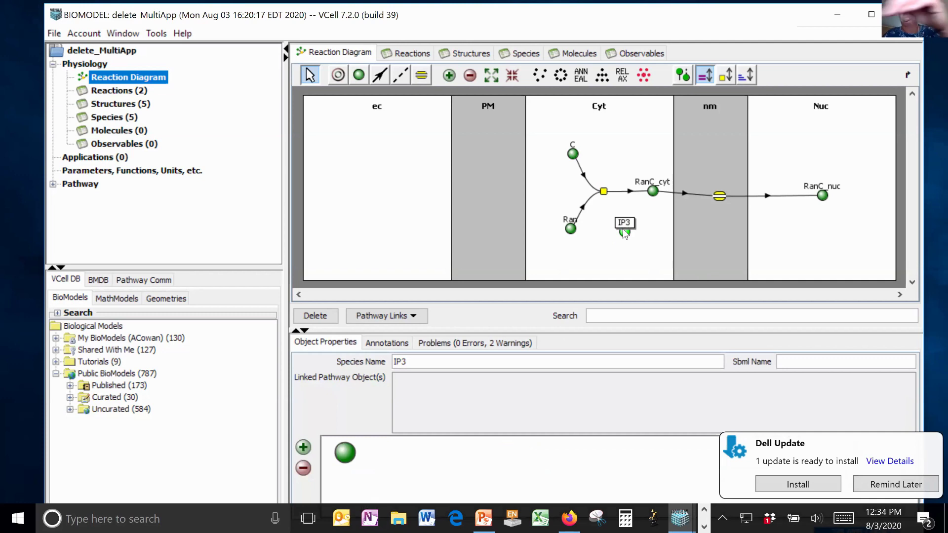
key(Delete)
click(446, 333)
click(456, 337)
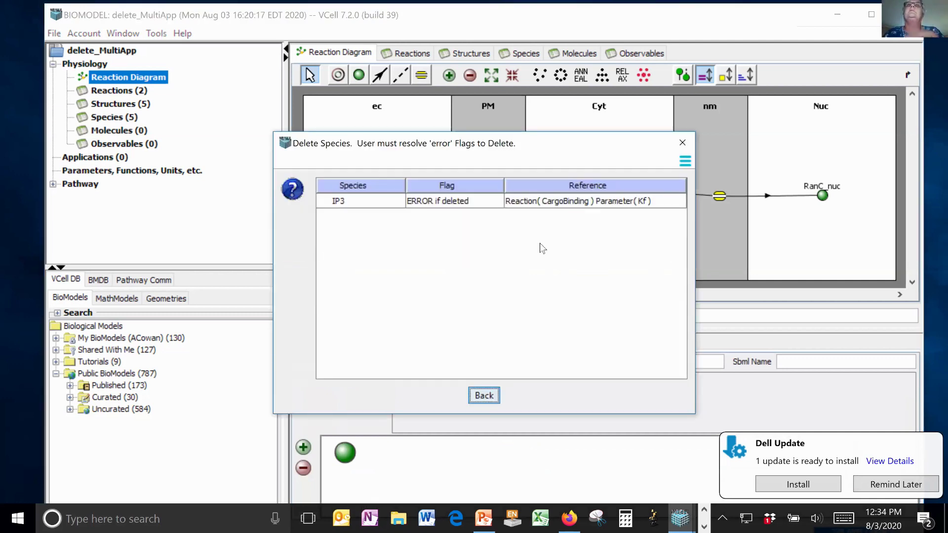
click(484, 397)
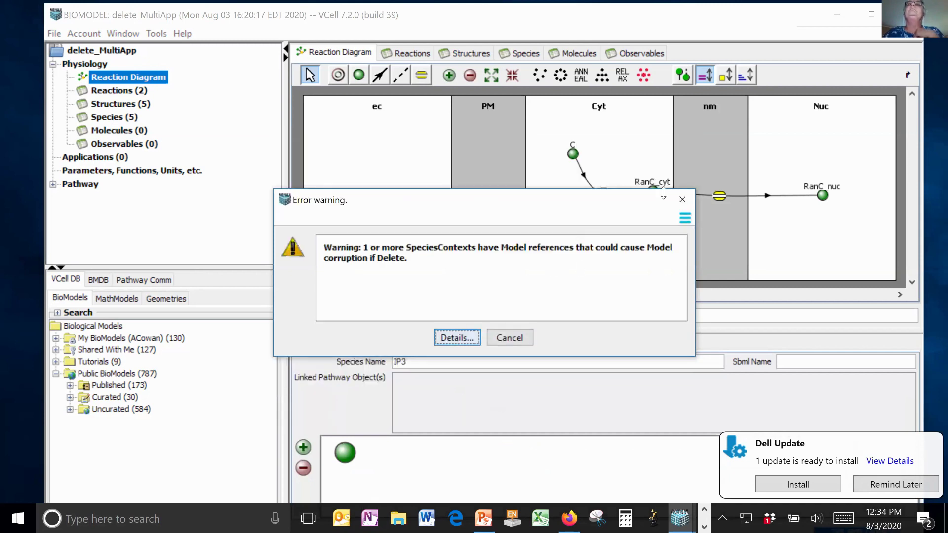
click(682, 200)
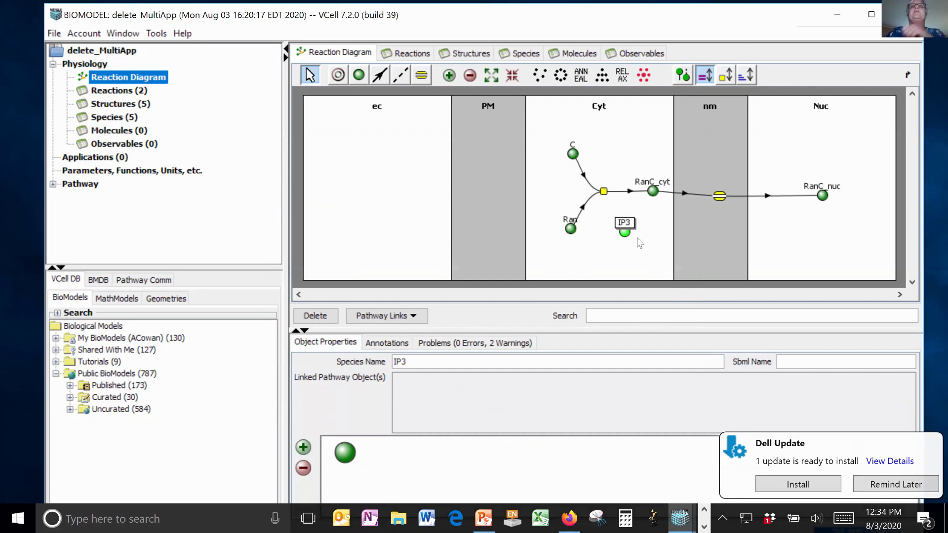
Set the forward rate constant Kf of the CargoBinding reaction to 0
click(603, 192)
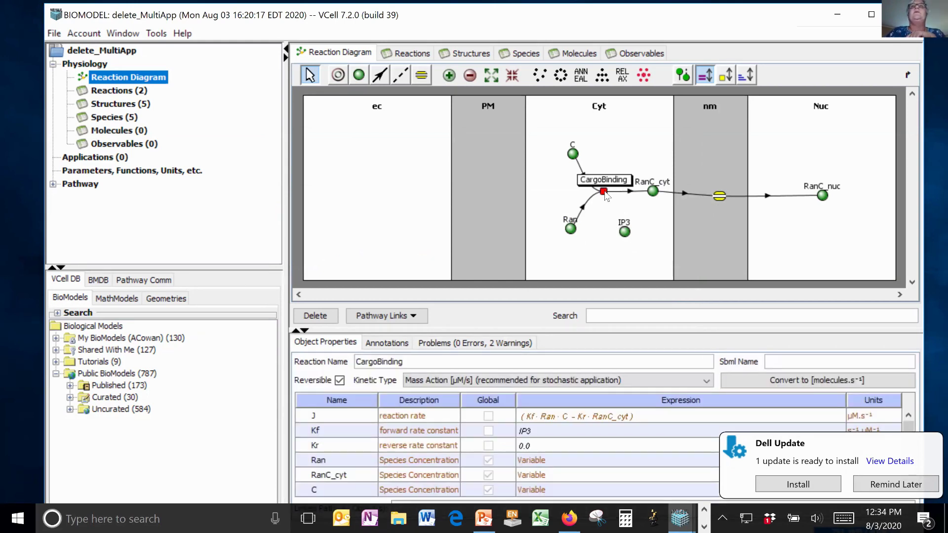
click(576, 431)
click(575, 430)
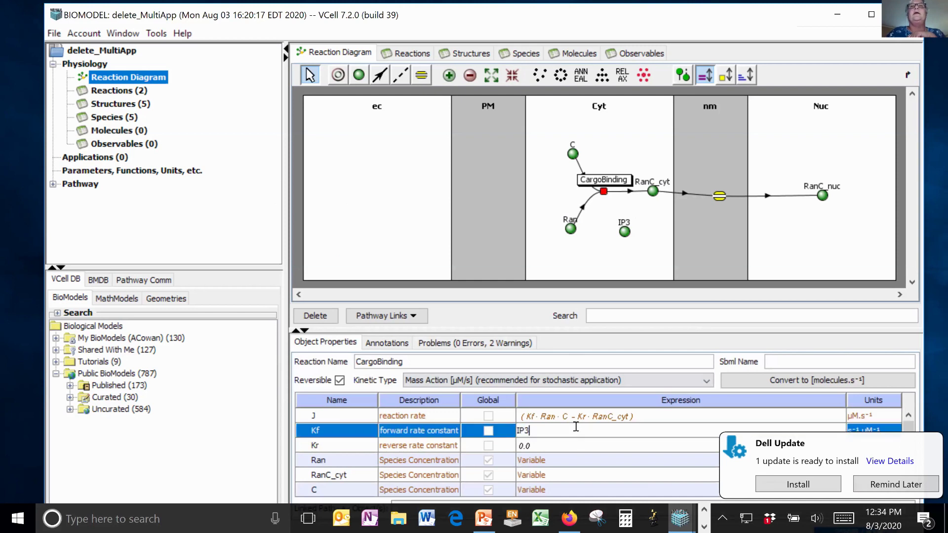
text(0)
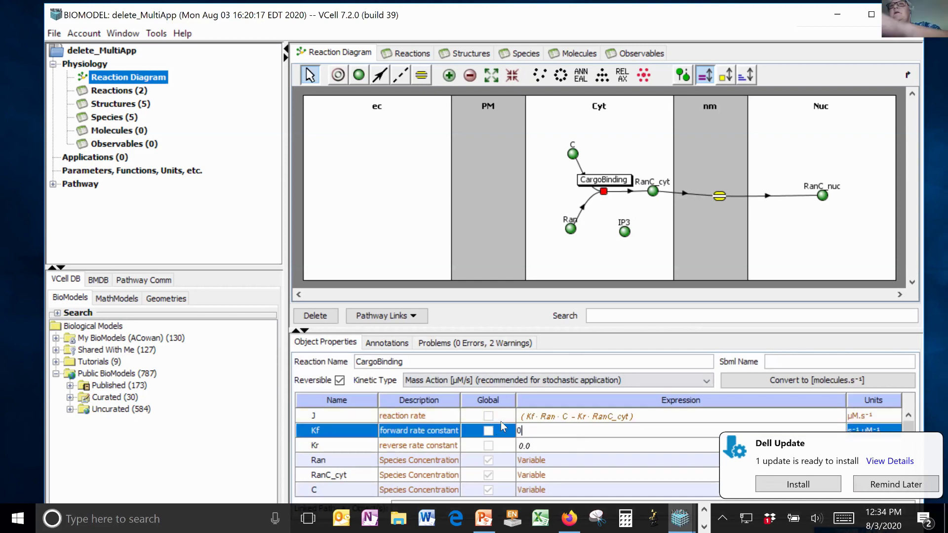
click(638, 267)
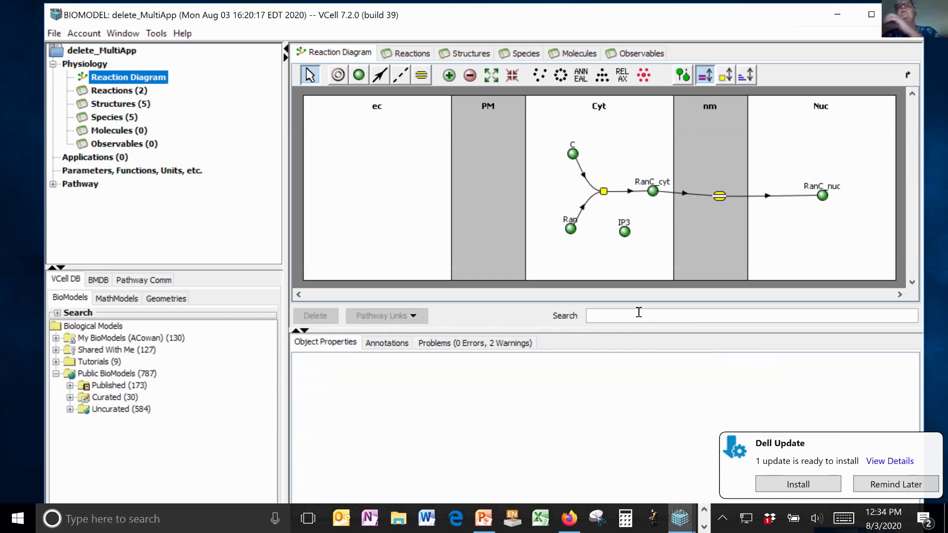
Delete the species IP3 from the Cyt compartment
click(625, 232)
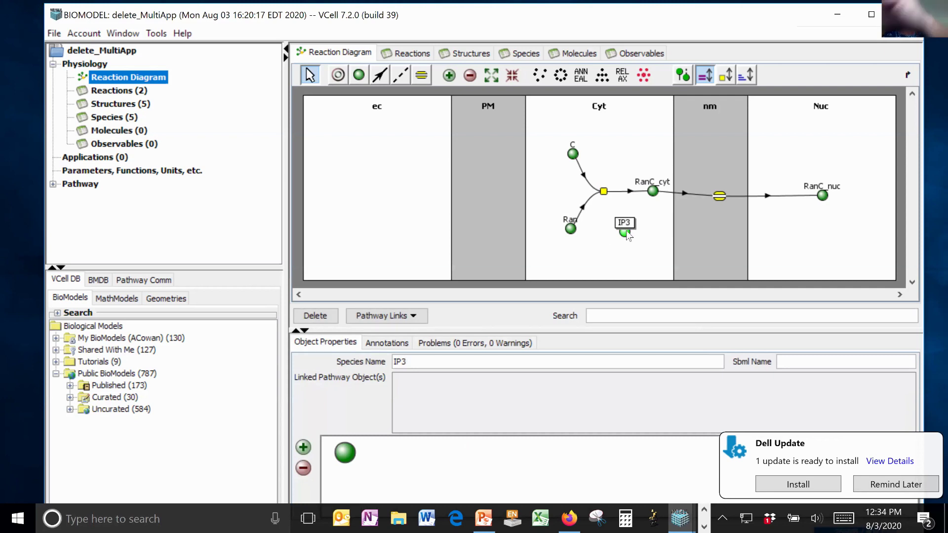
key(Delete)
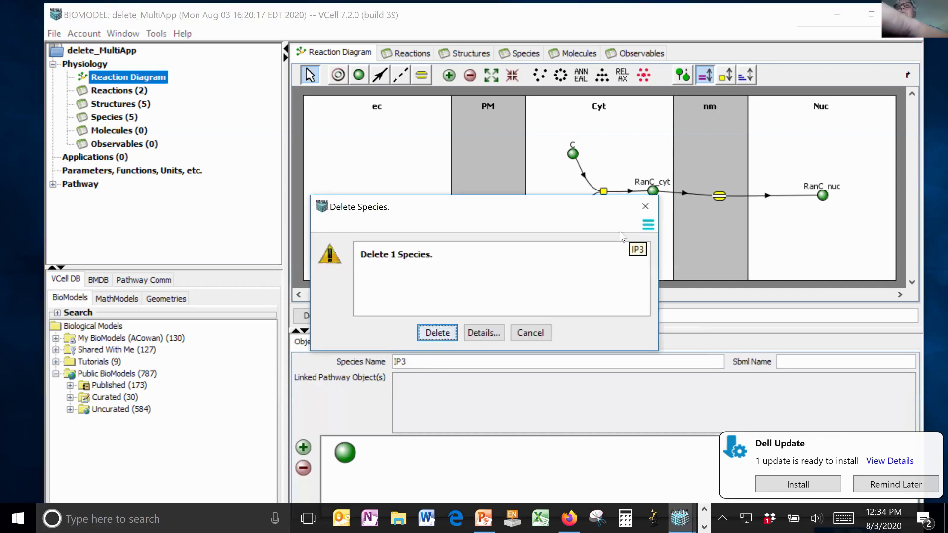
click(455, 334)
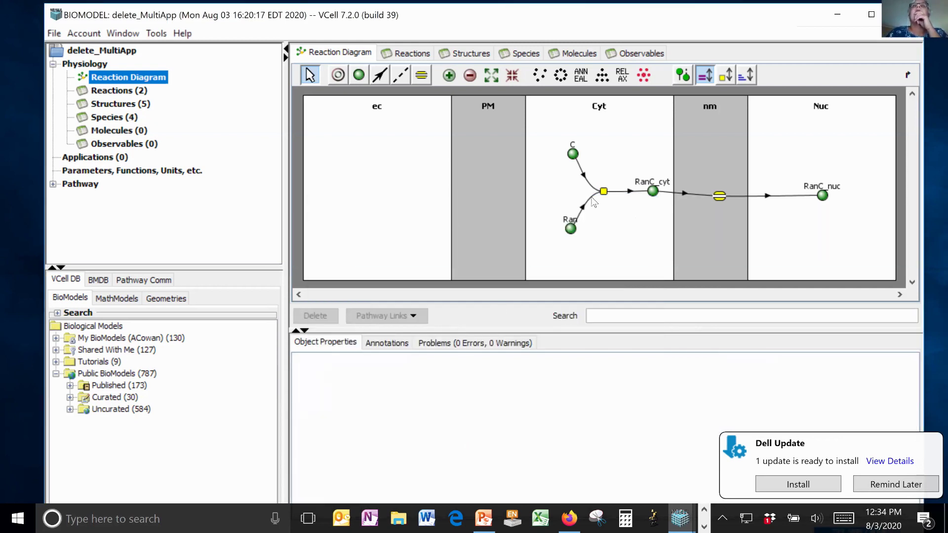
Enter Knew as the forward rate constant Kf of the CargoBinding reaction and check the parameter list
click(603, 191)
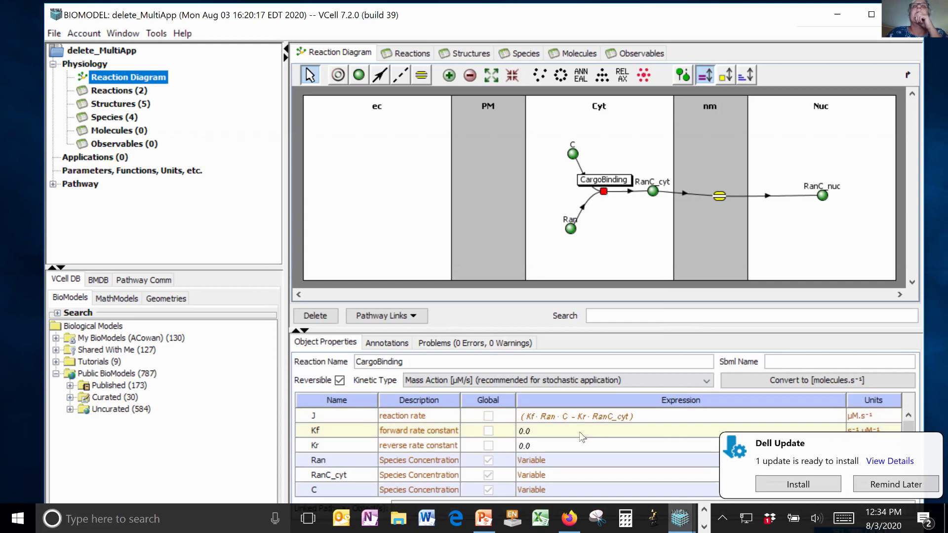
double_click(580, 430)
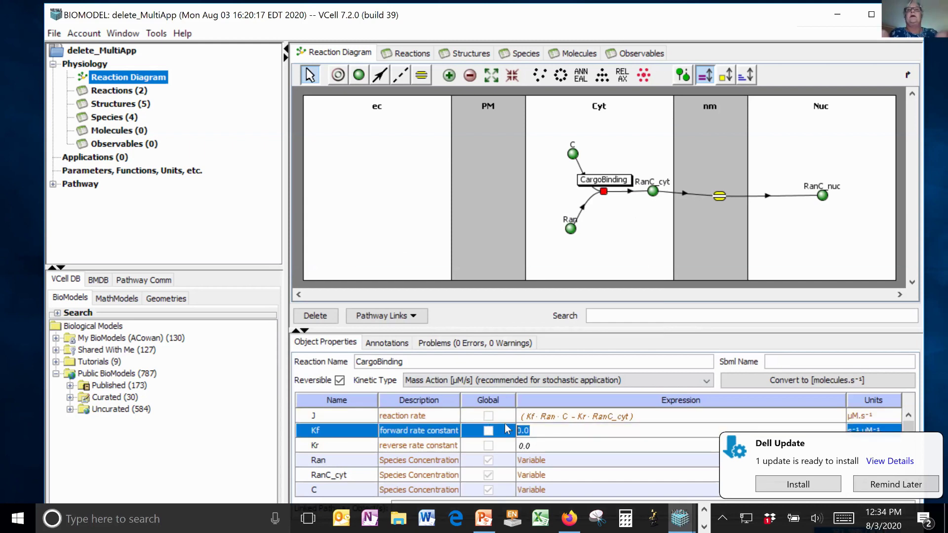
text(Knew)
key(Return)
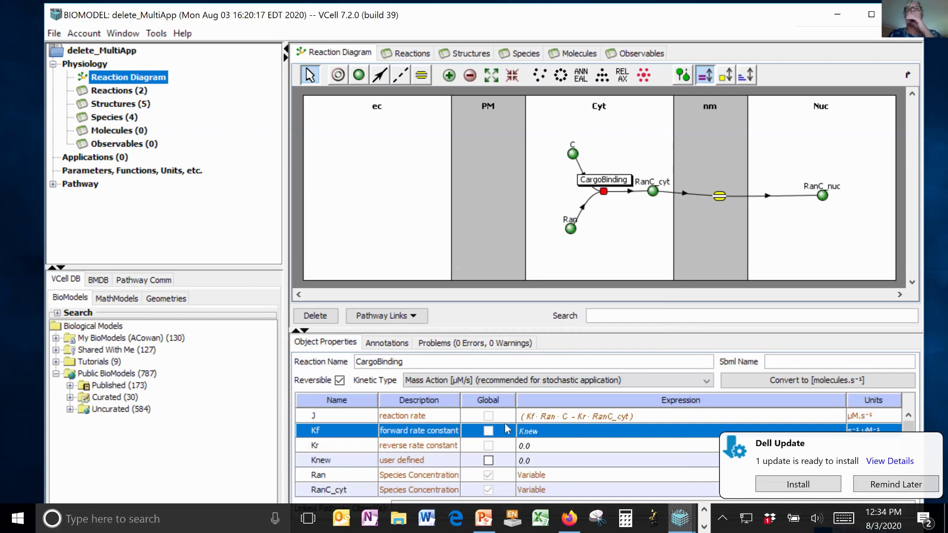
scroll(590, 470, down, 1)
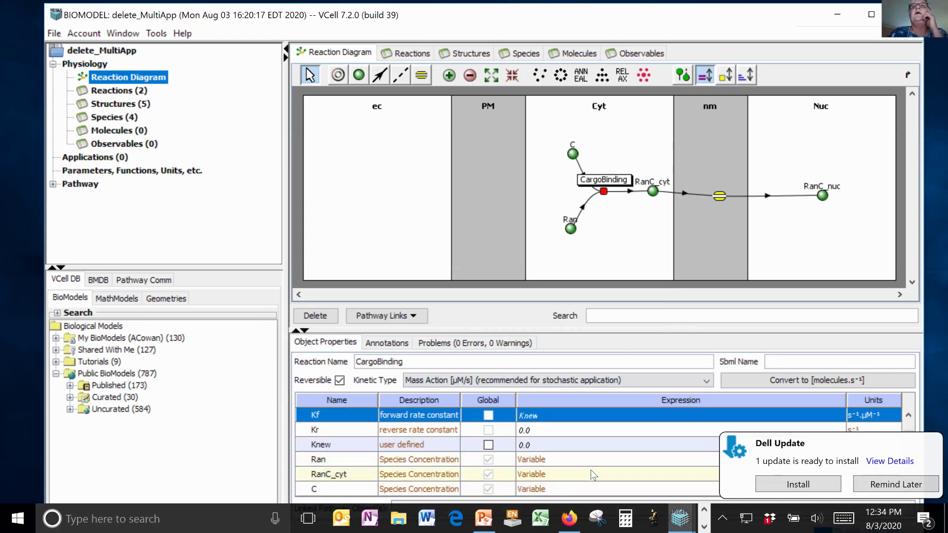
scroll(616, 448, up, 1)
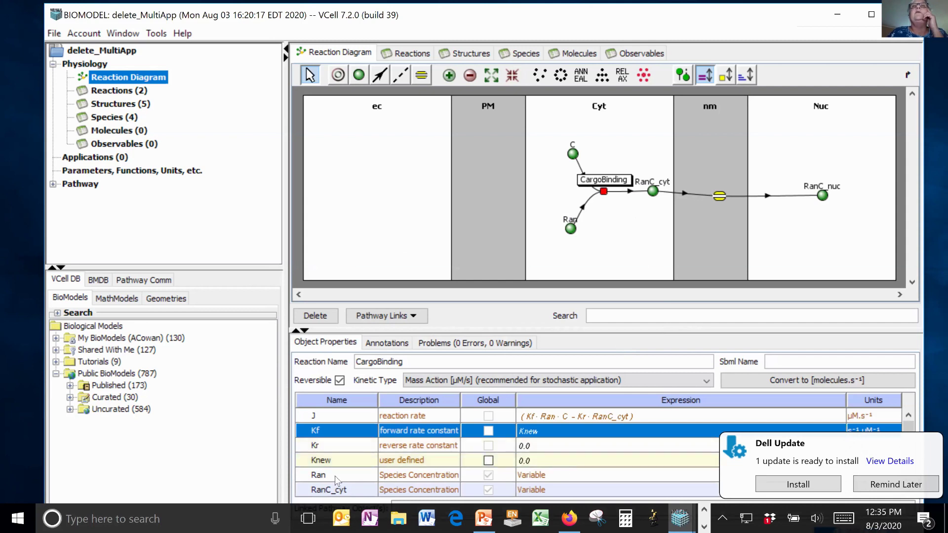
Make the user-defined parameter Knew of CargoBinding global and enlarge the reaction's parameter table
click(571, 463)
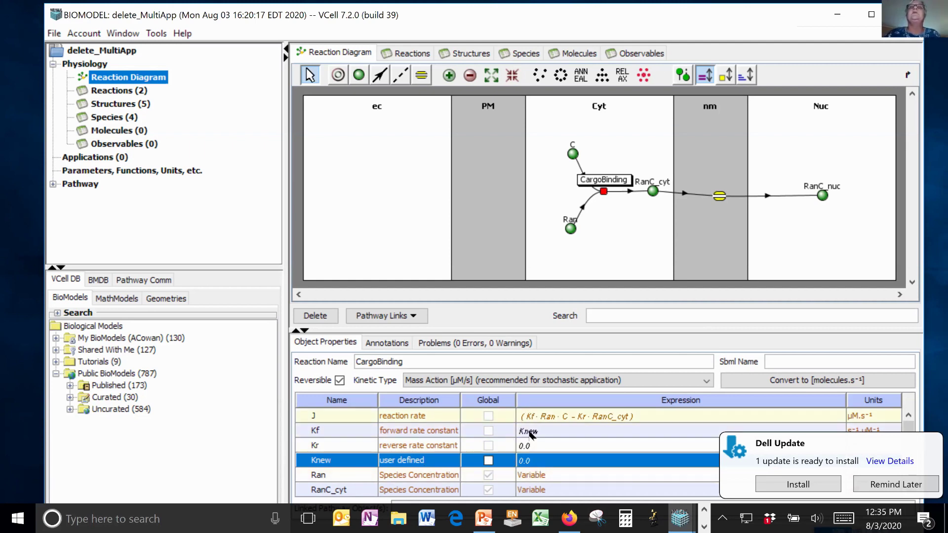
click(487, 460)
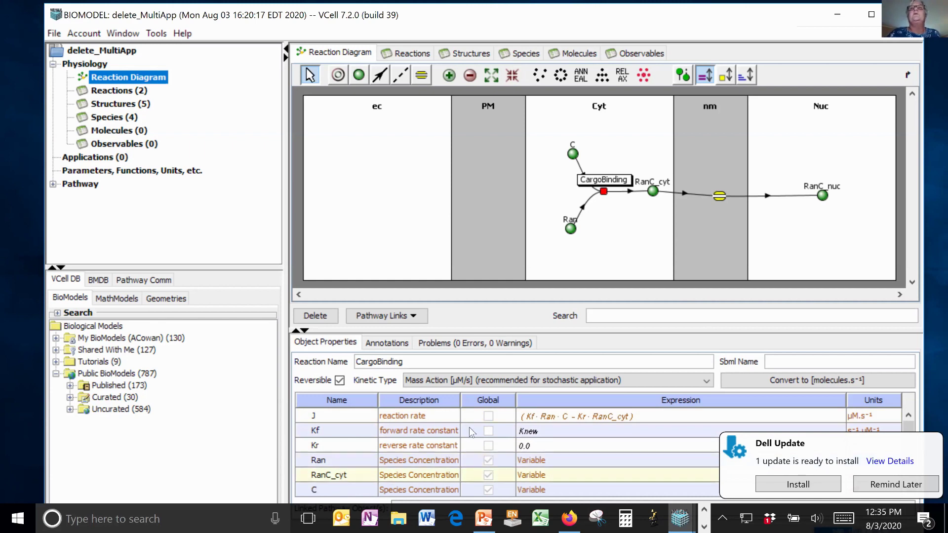
scroll(488, 447, down, 1)
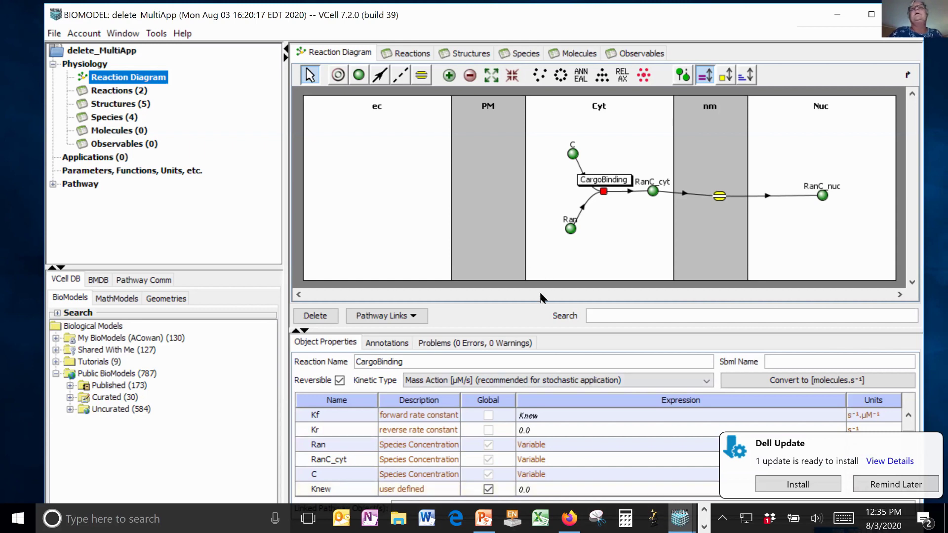
drag(537, 327, 542, 265)
drag(540, 228, 539, 200)
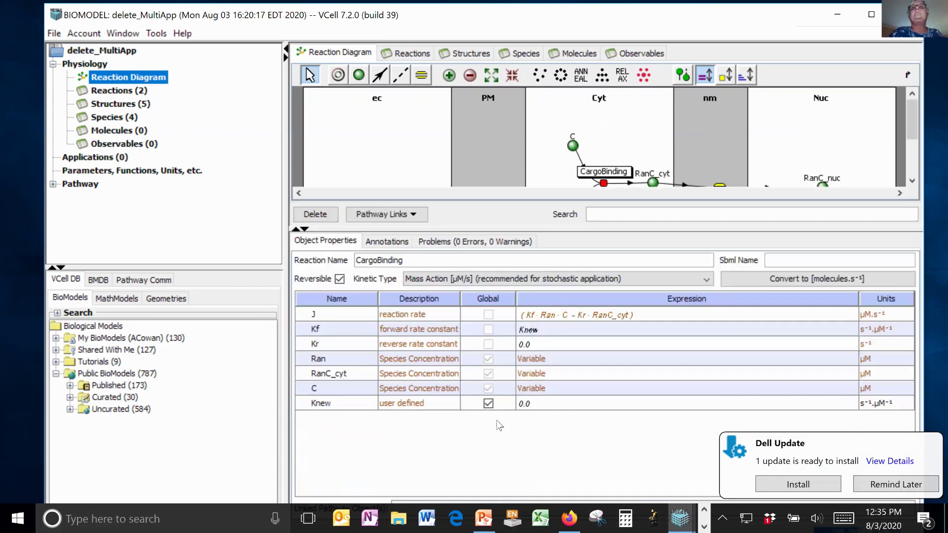
click(562, 404)
click(562, 404)
drag(562, 404, 520, 401)
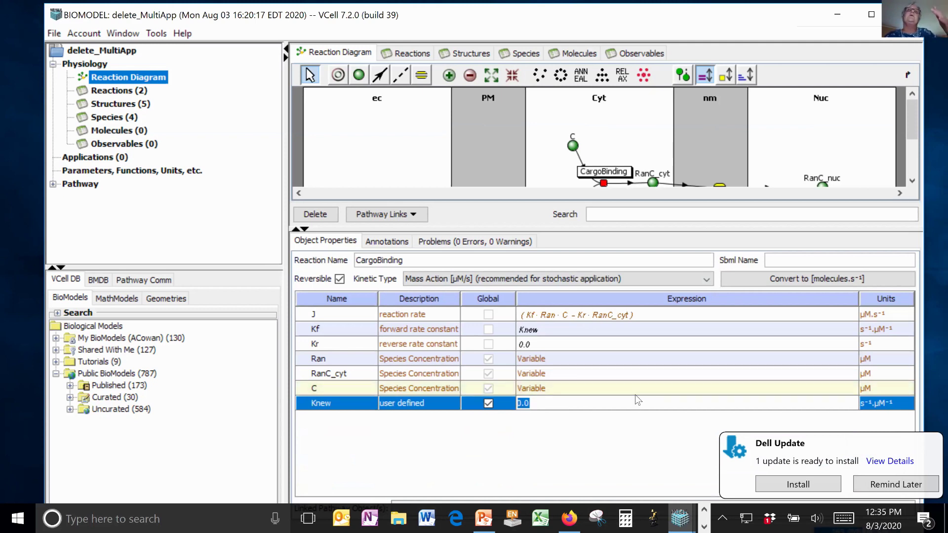
text(300)
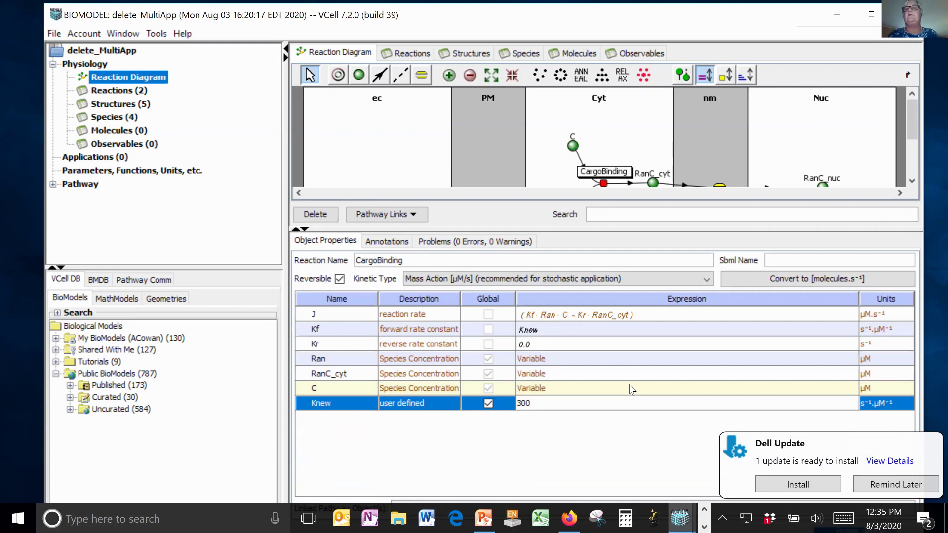
key(BackSpace)
key(BackSpace)
key(BackSpace)
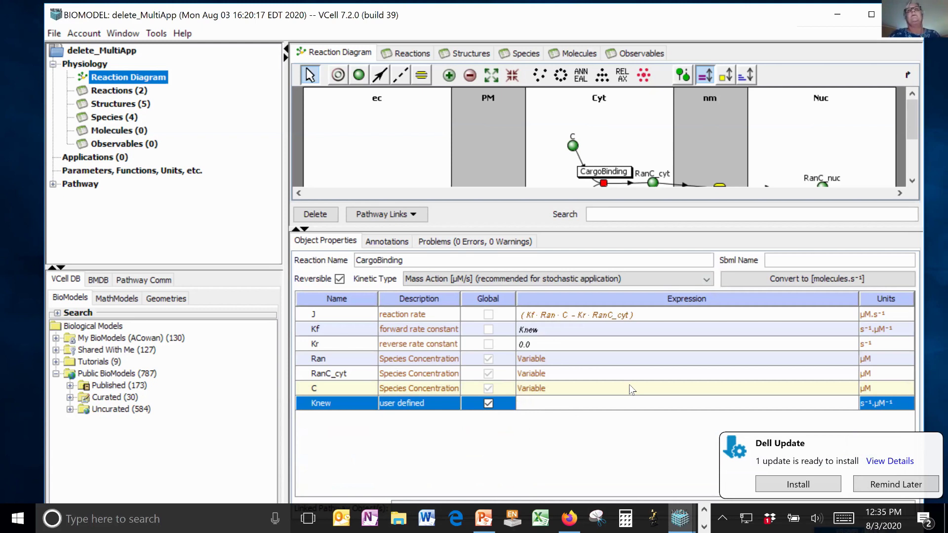
Turn Knew back into a local parameter of CargoBinding and enlarge the reaction diagram again
click(489, 403)
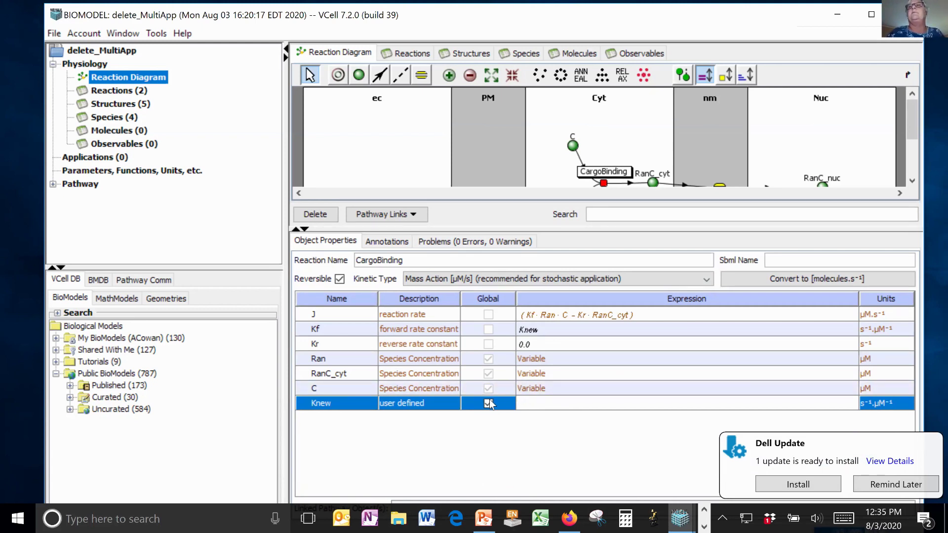
click(484, 374)
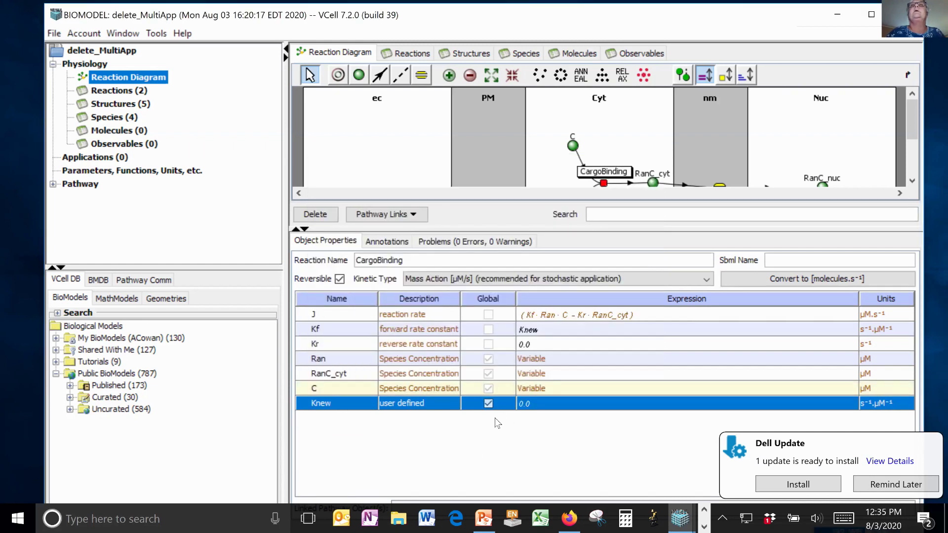
click(562, 330)
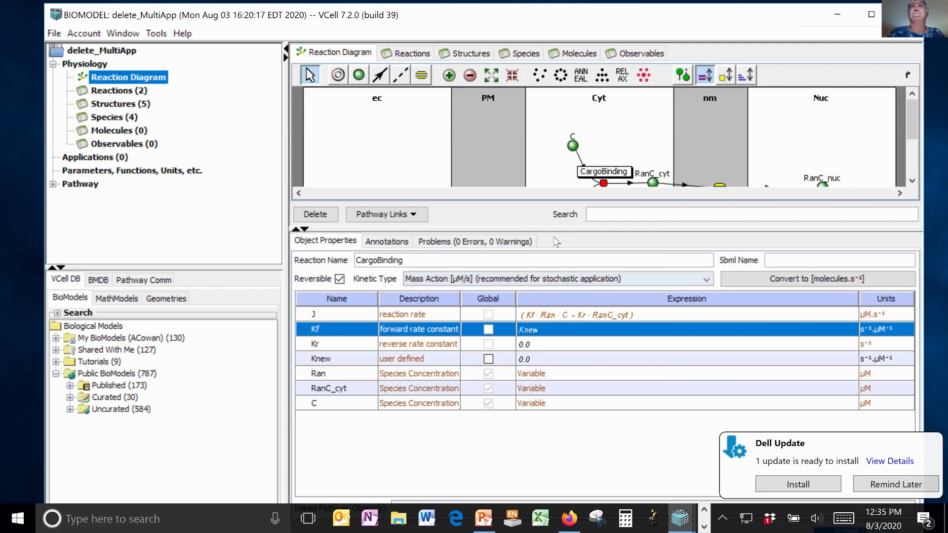
drag(538, 229, 538, 344)
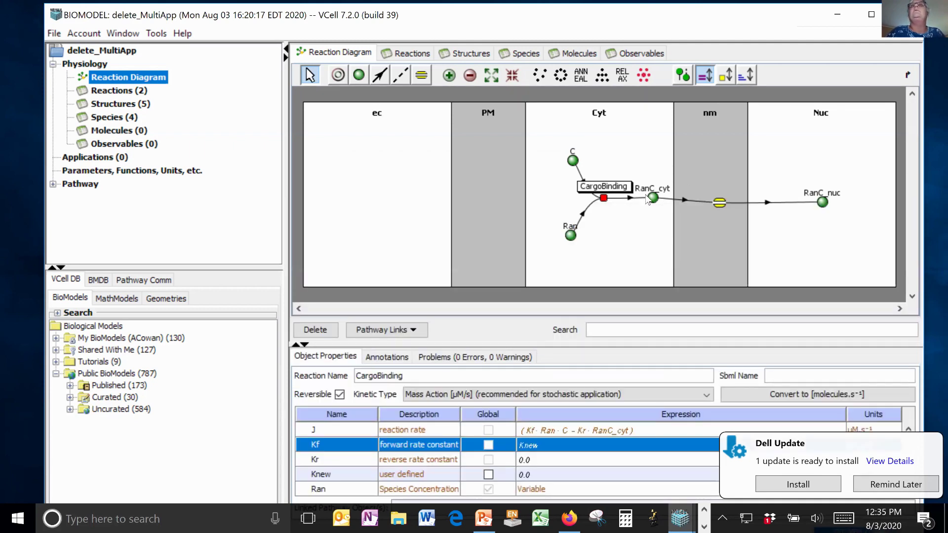
Examine the kinetic type and parameters of the flux0 reaction in the nm membrane, alongside CargoBinding
click(718, 204)
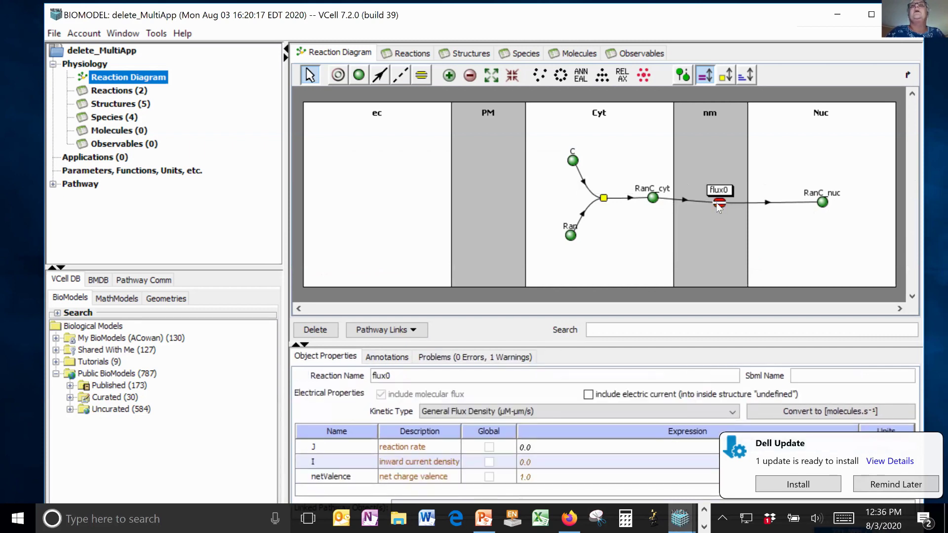
drag(519, 345, 528, 263)
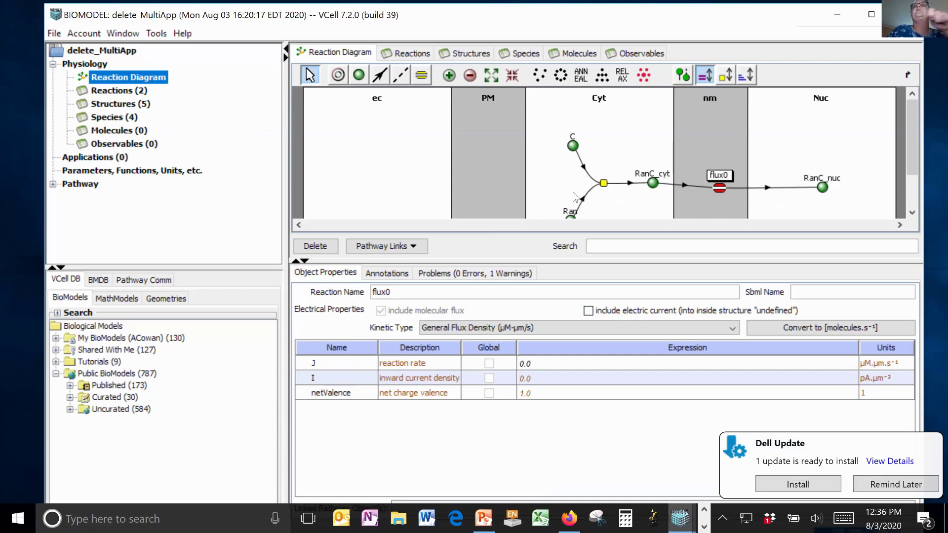
drag(519, 262, 544, 376)
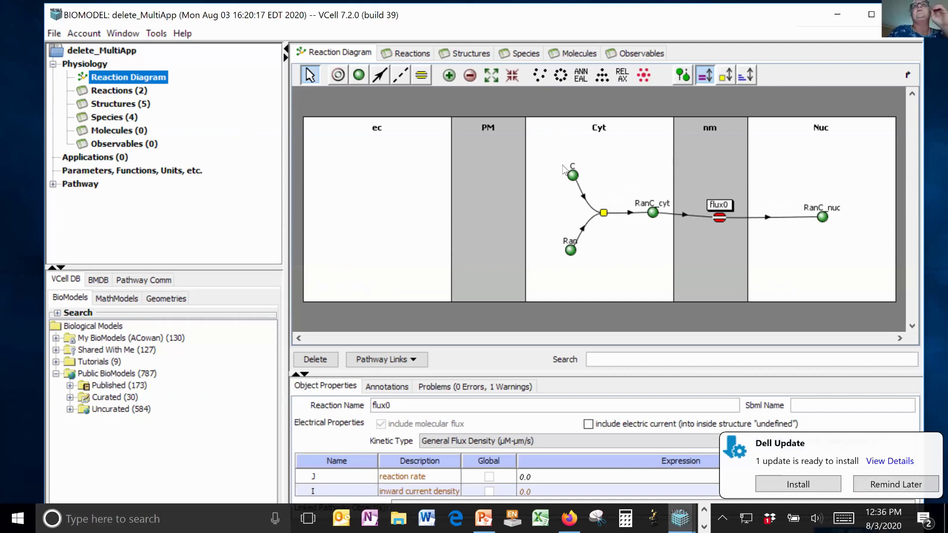
click(605, 213)
click(719, 218)
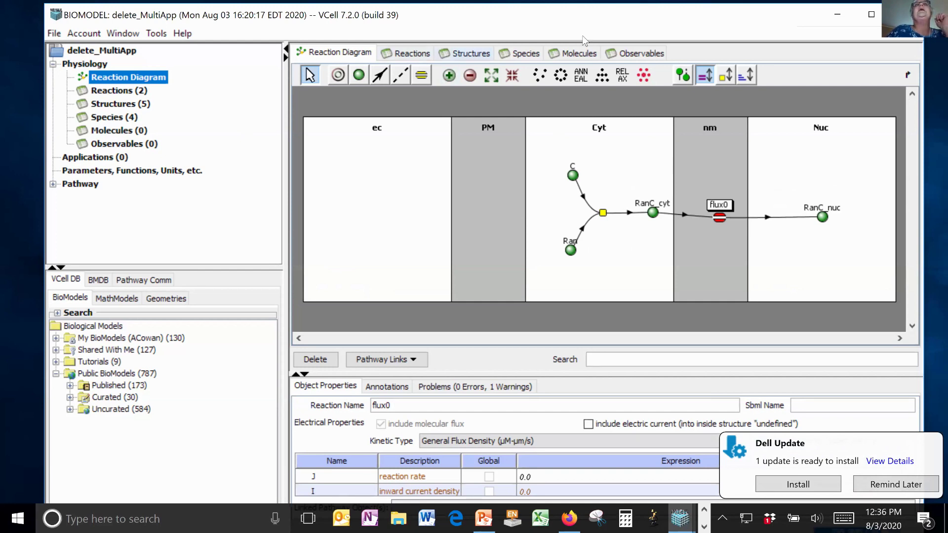
Review flux0 and CargoBinding in the reactions table and the form for creating a new reaction
click(409, 53)
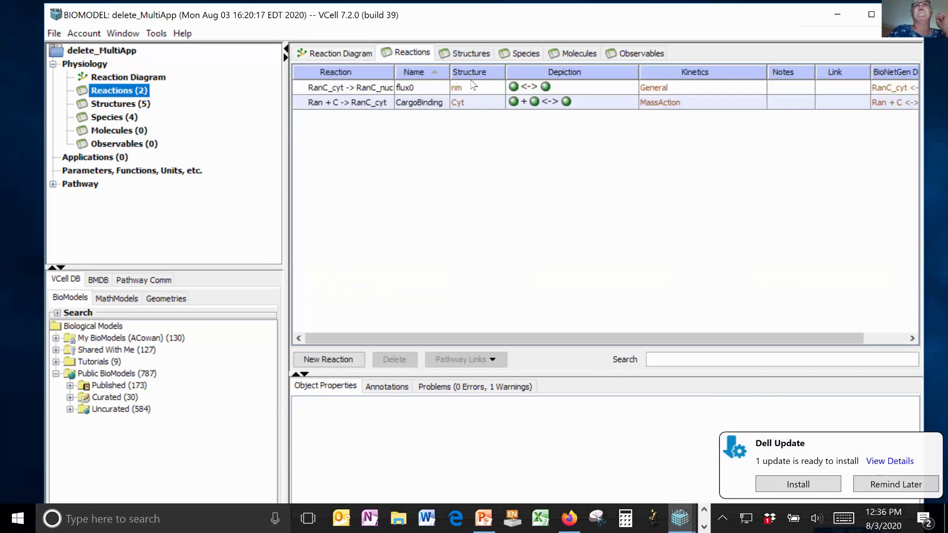
click(373, 87)
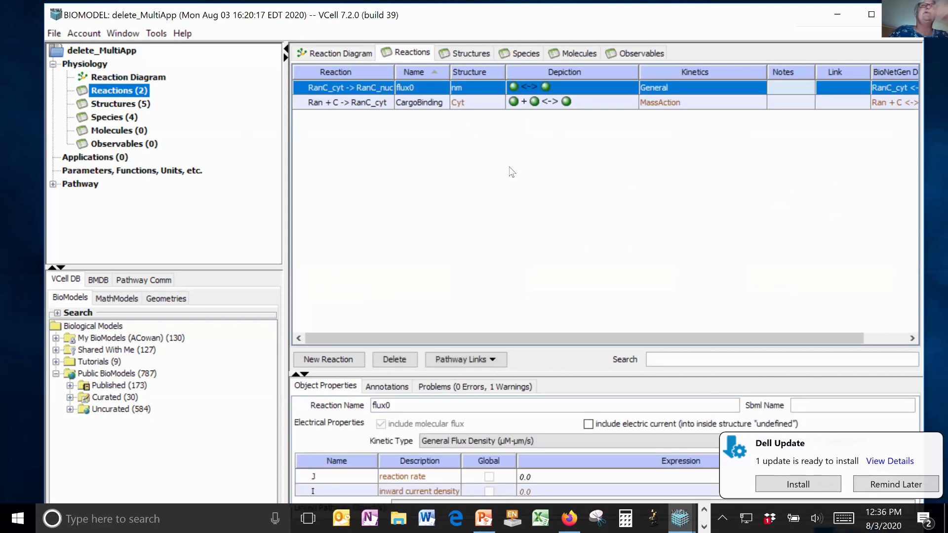
click(360, 103)
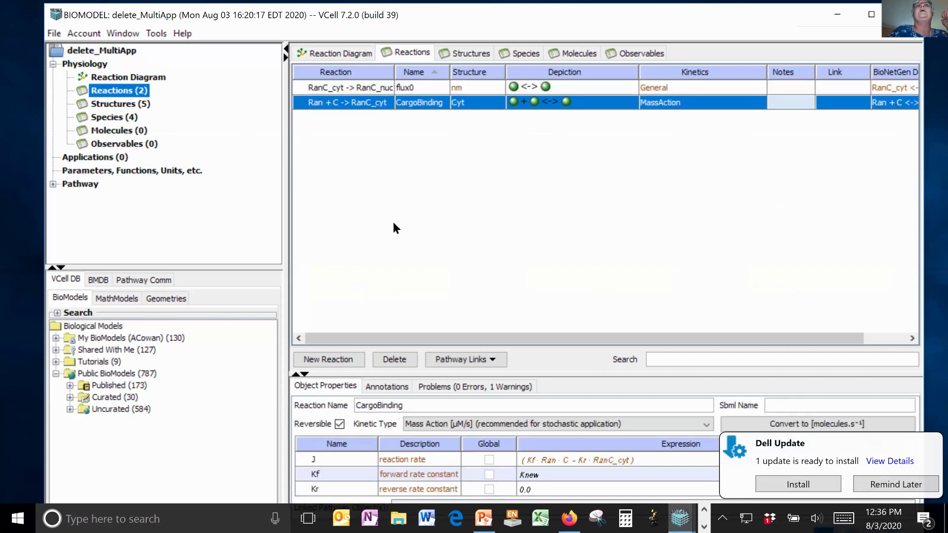
click(340, 361)
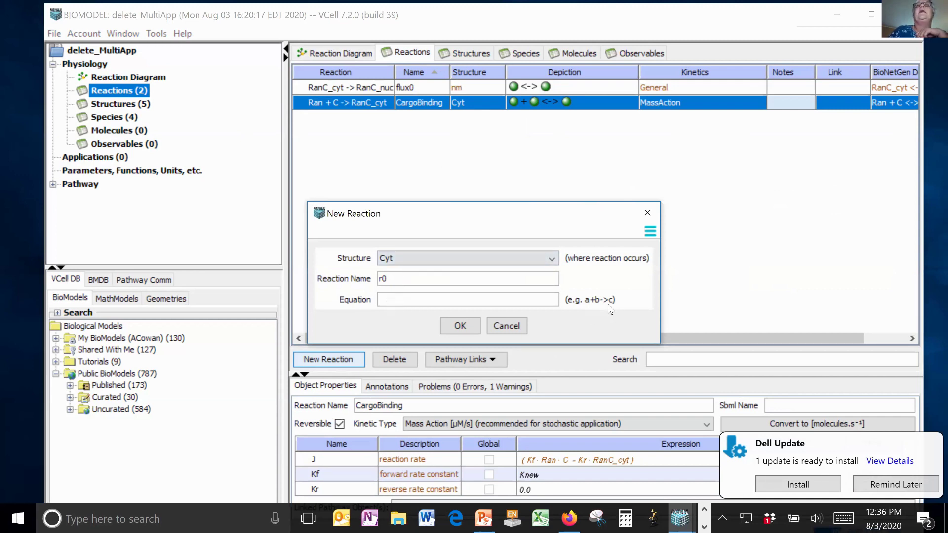
click(511, 325)
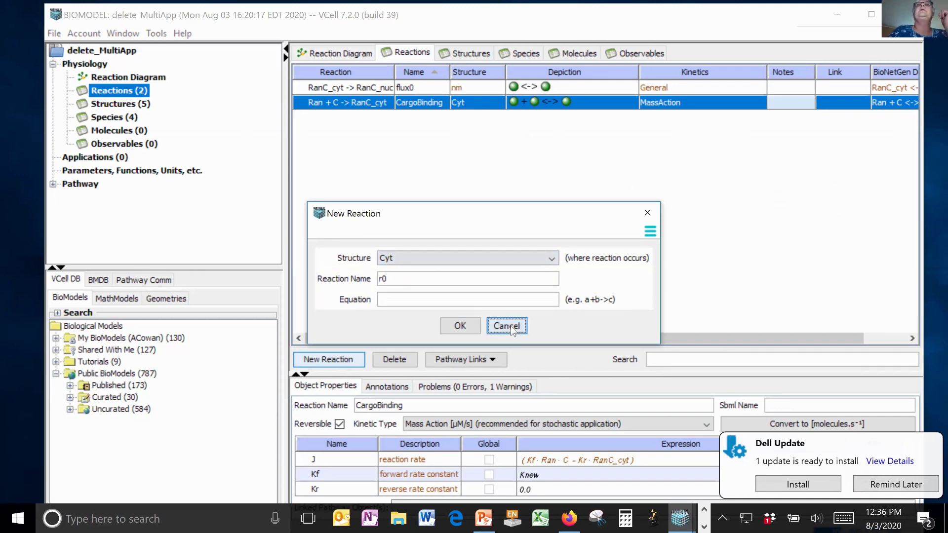
Review the tables of structures and species and return to the reaction diagram
click(463, 53)
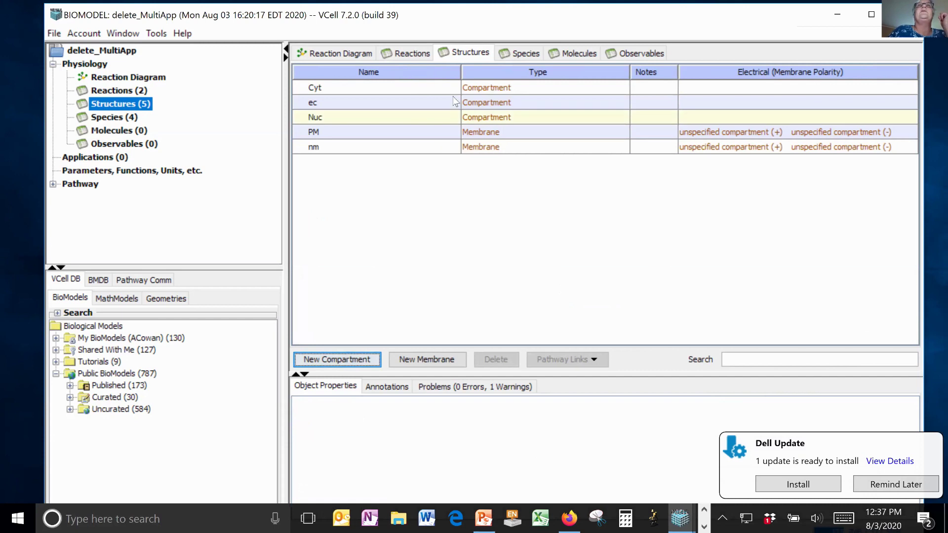
click(521, 53)
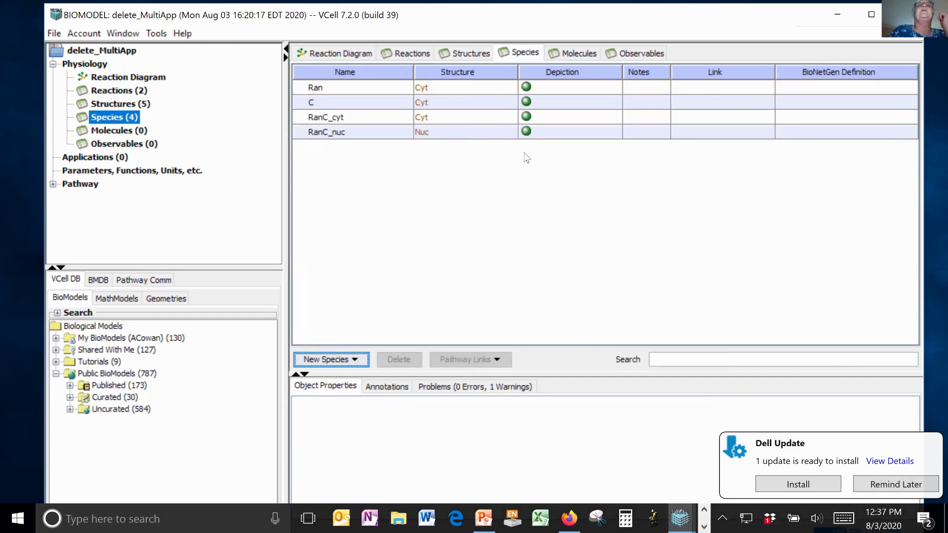
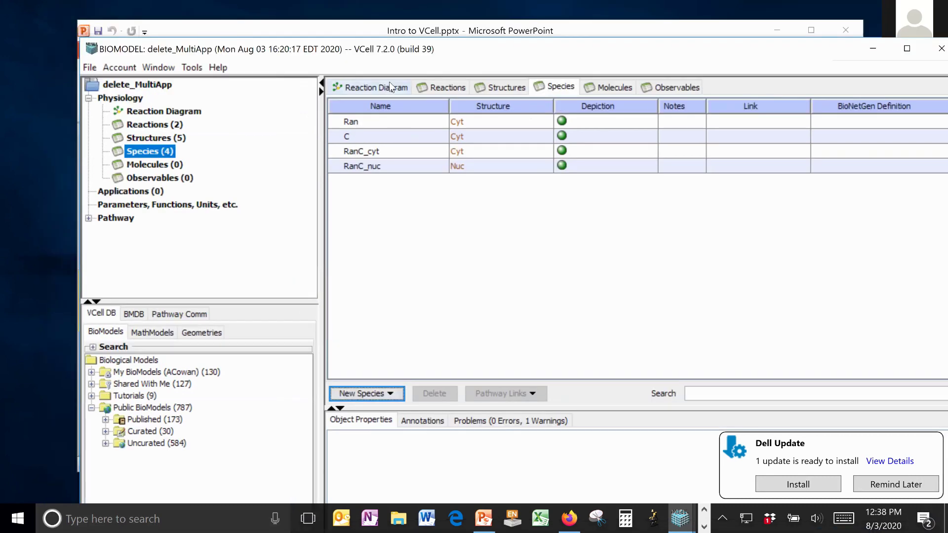
click(389, 84)
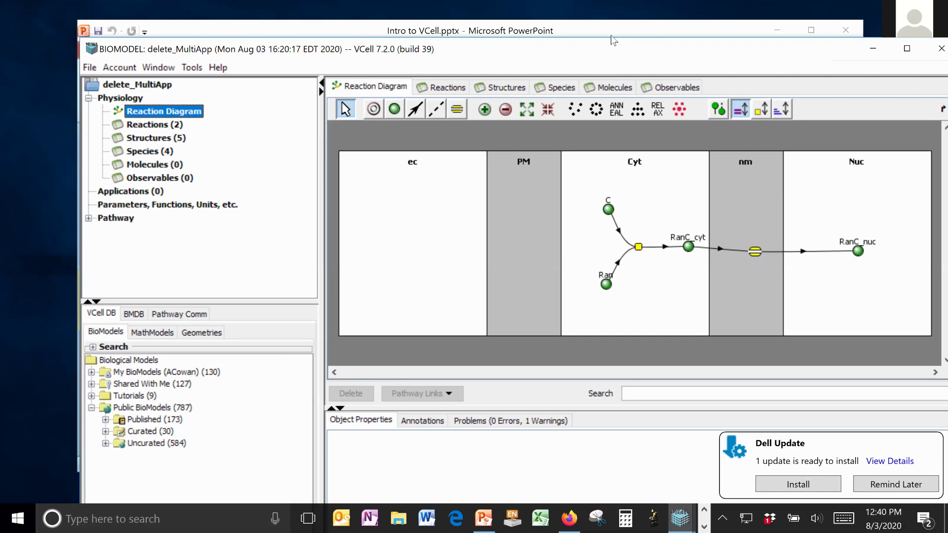
drag(616, 52, 590, 27)
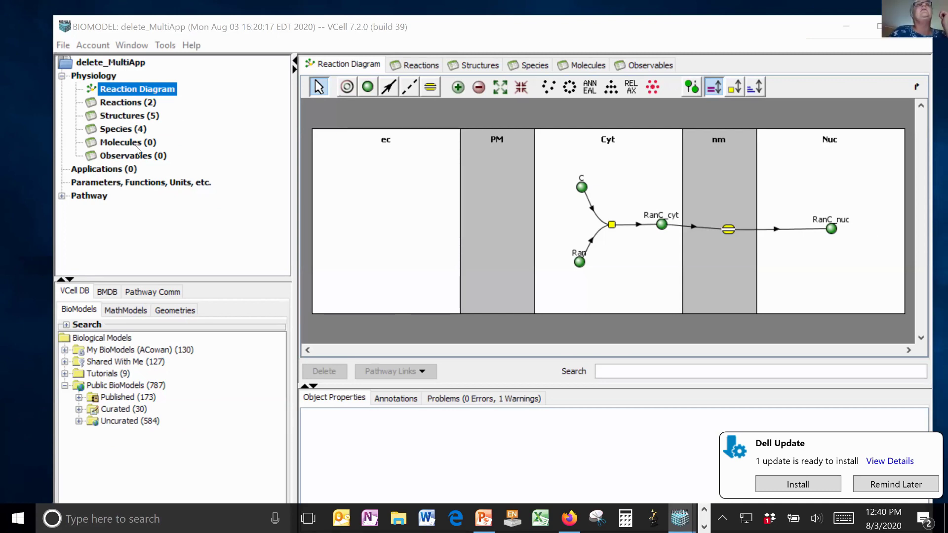
Review the file formats available for exporting delete_MultiApp and close the export dialog without saving
click(616, 31)
key(alt)
click(63, 46)
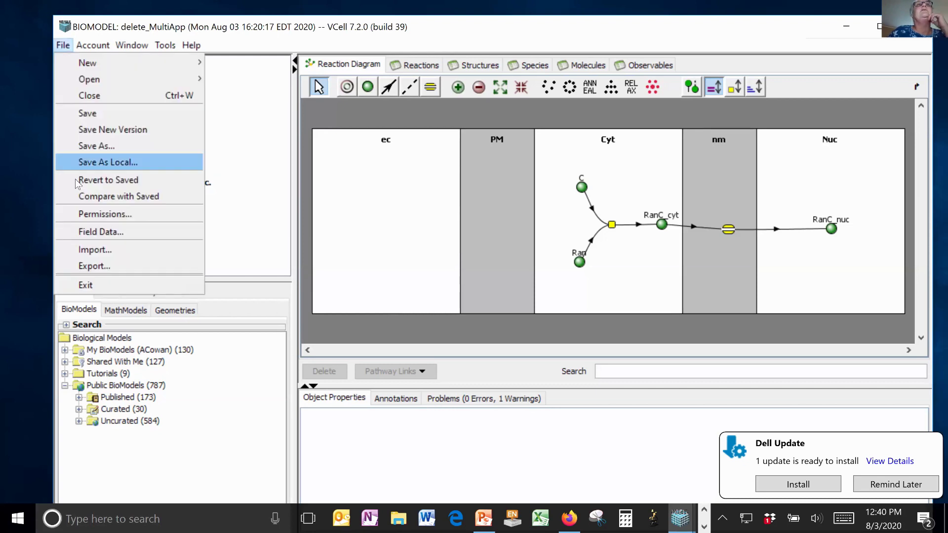
click(93, 266)
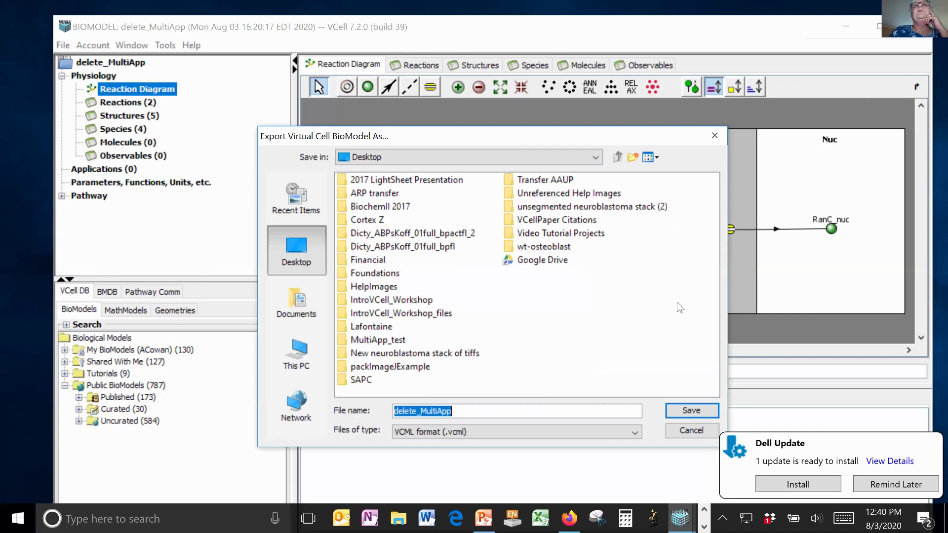
click(626, 432)
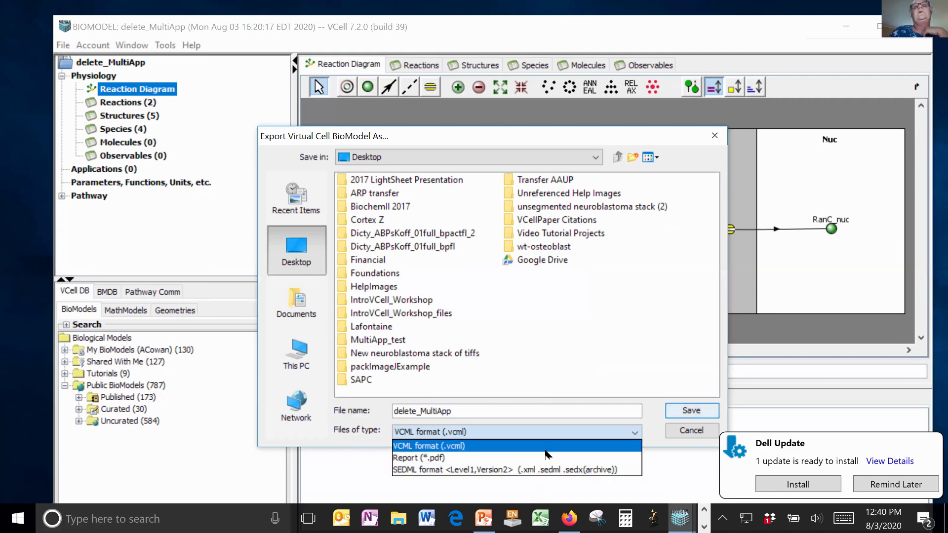
click(509, 408)
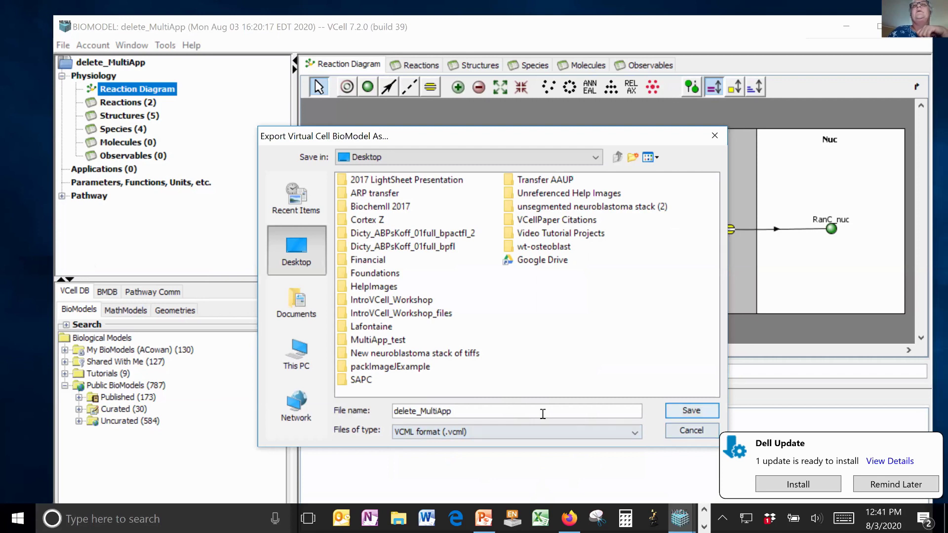
click(680, 431)
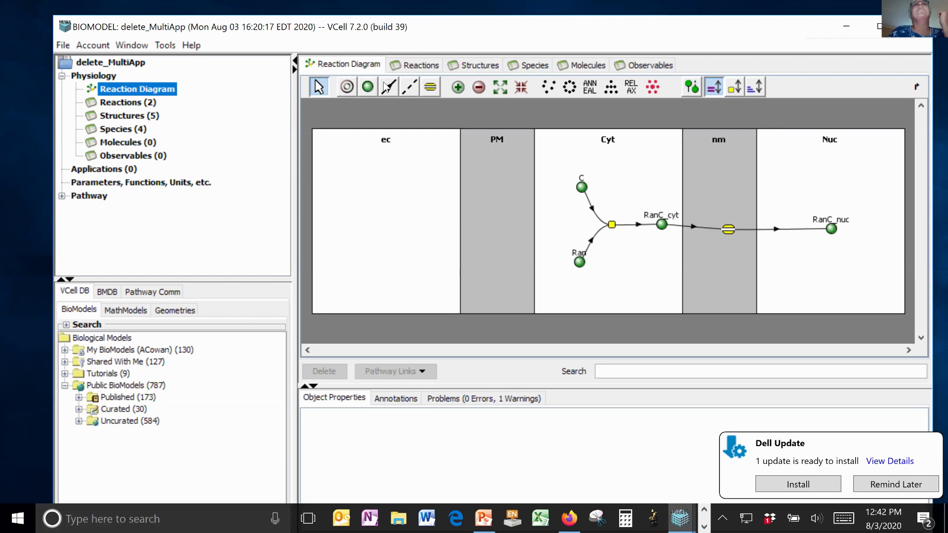
drag(341, 26, 307, 46)
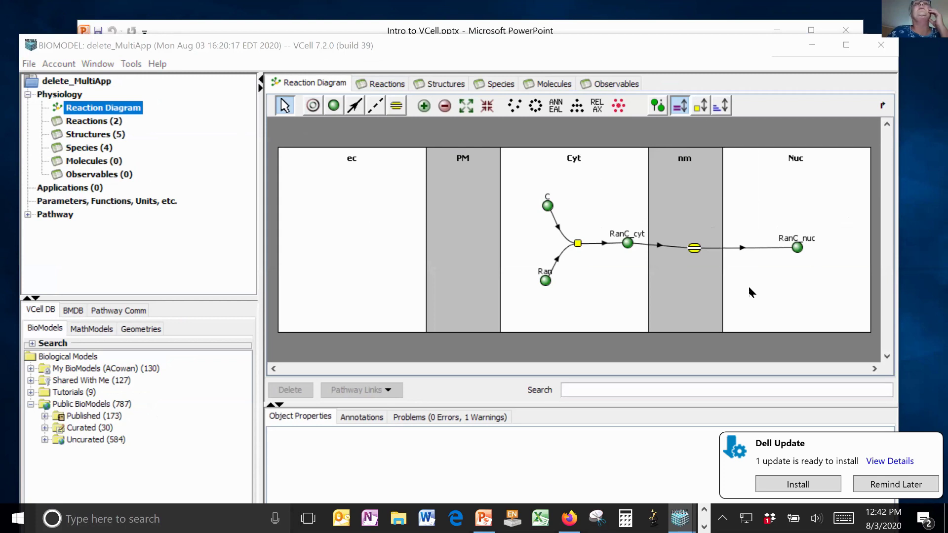
click(597, 49)
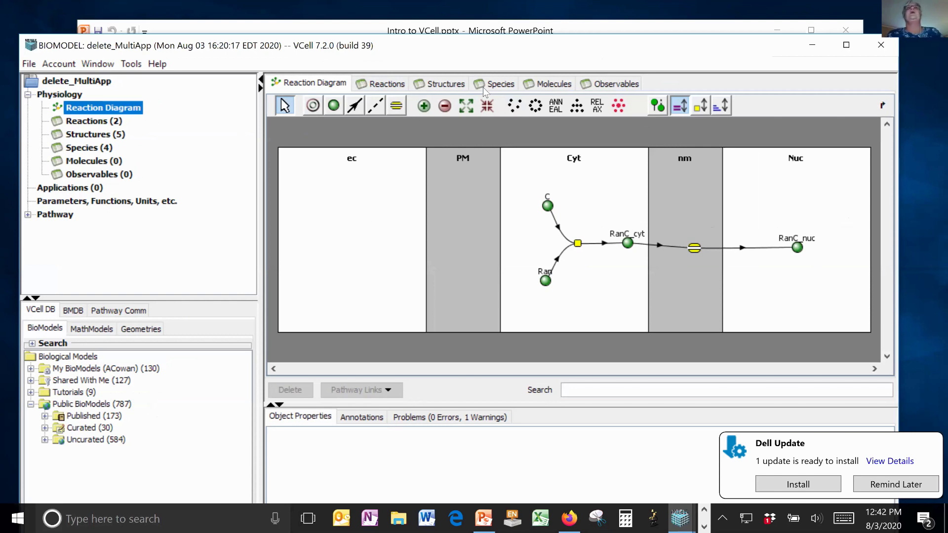
drag(518, 52, 594, 135)
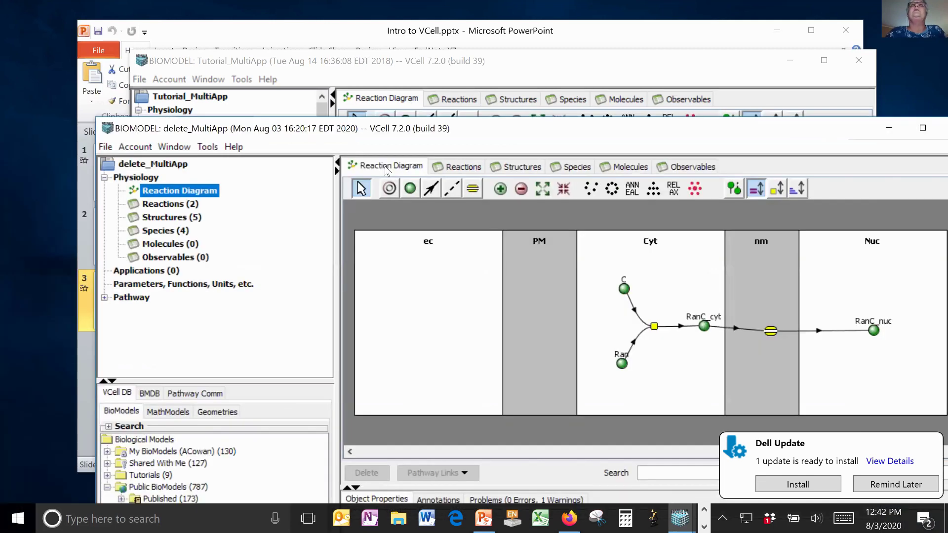
drag(439, 133, 457, 117)
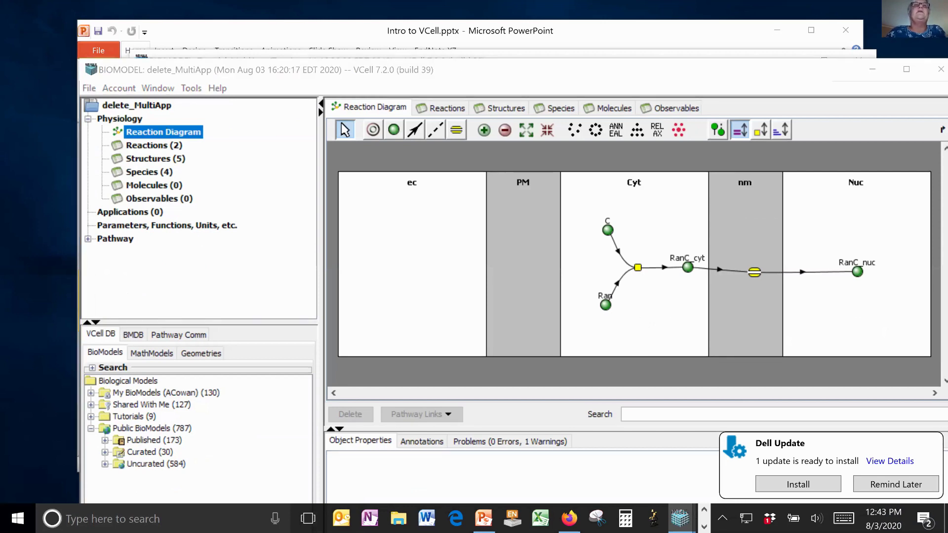
Search the BioModels database for "multiapp"
click(93, 368)
click(127, 383)
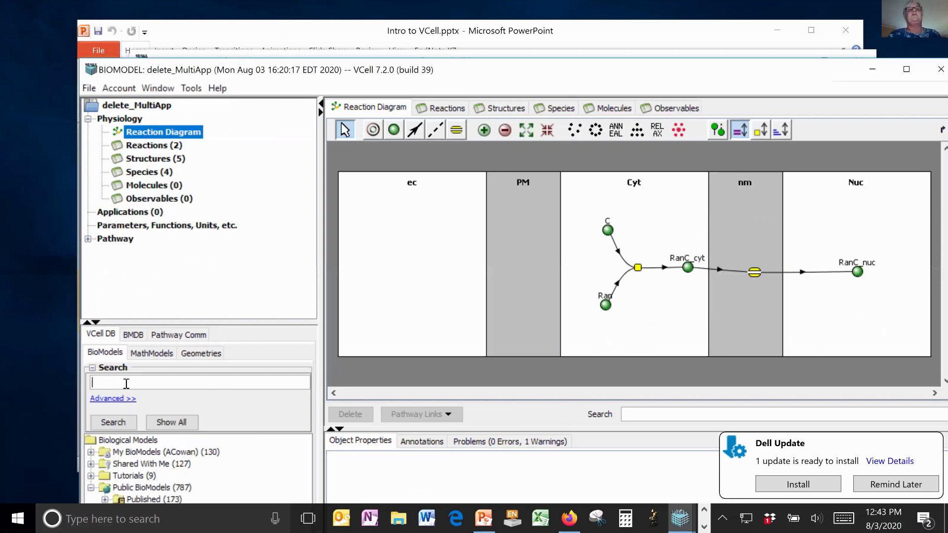
text(multi)
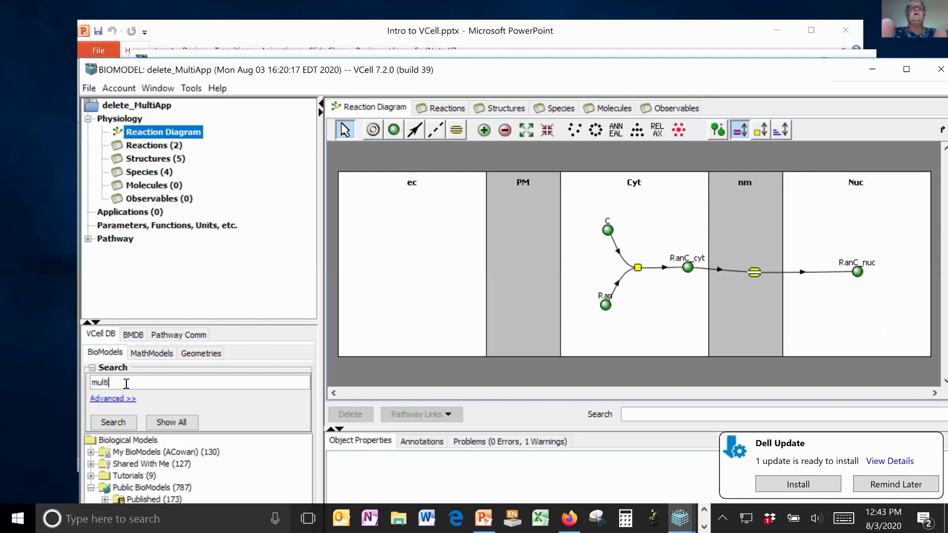
text(app)
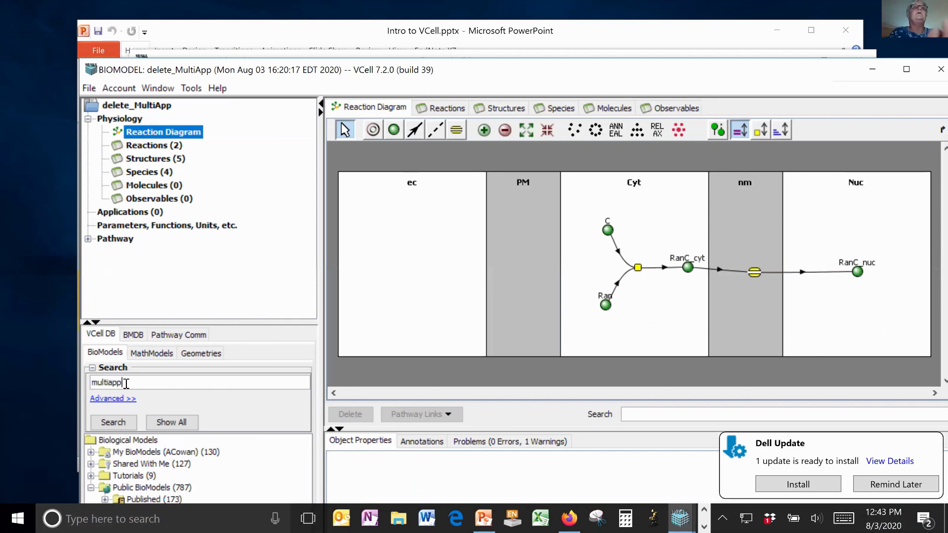
key(Return)
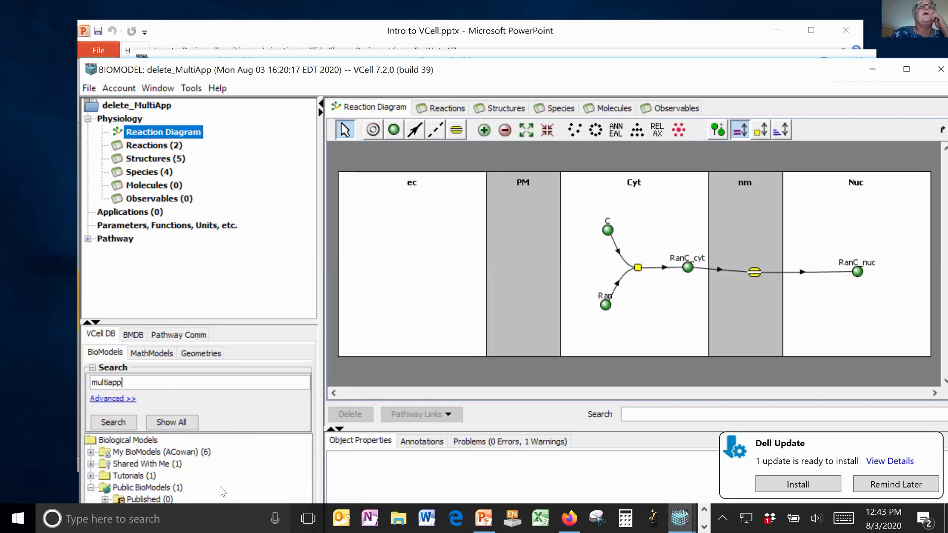
Open the Tutorial_MultiApp_sims model from the matching models in My BioModels
click(91, 452)
scroll(170, 452, down, 1)
scroll(172, 452, up, 1)
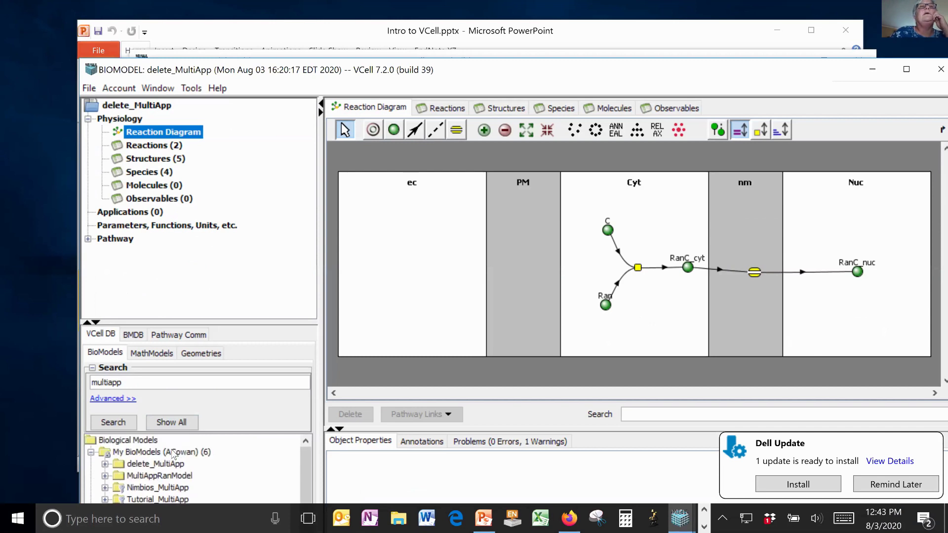
scroll(195, 456, down, 1)
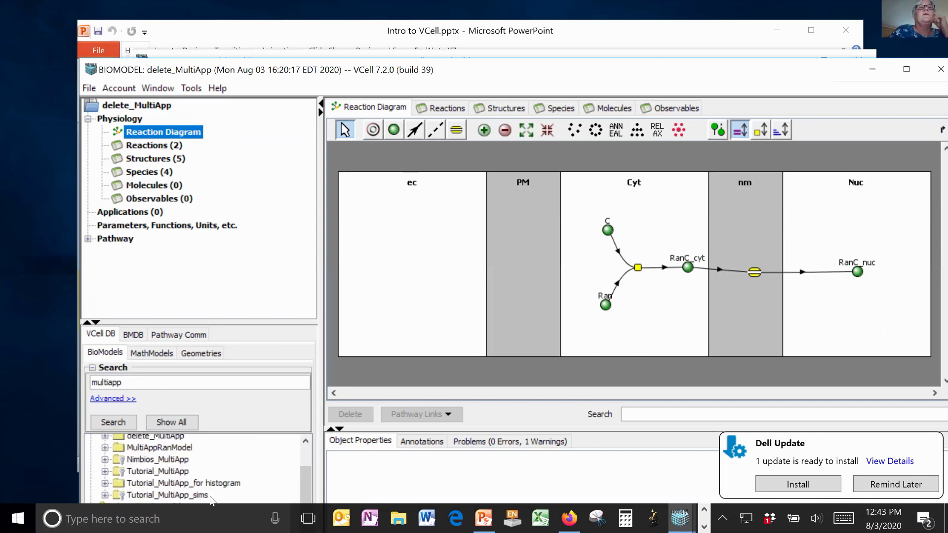
double_click(182, 495)
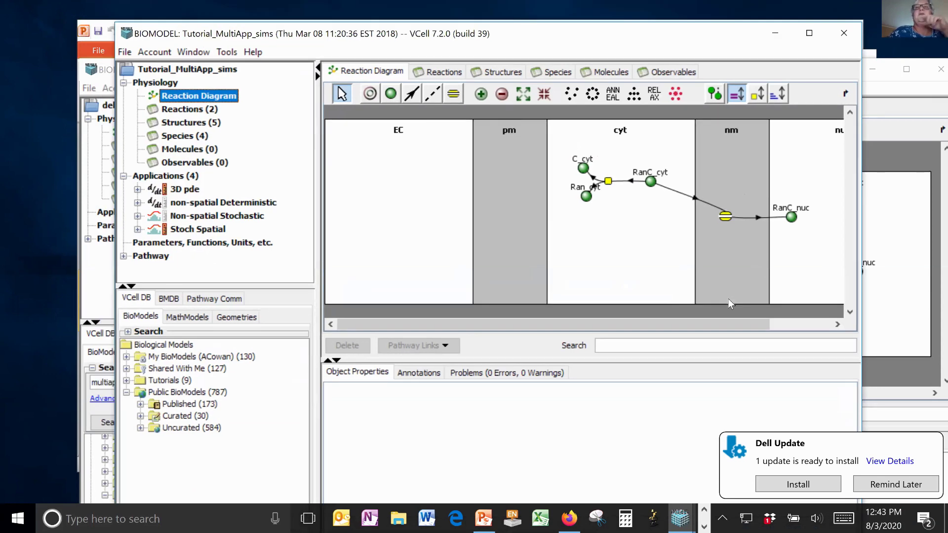
Examine the kinetic type and parameters of the flux0 reaction in the nm membrane of Tutorial_MultiApp_sims
click(725, 217)
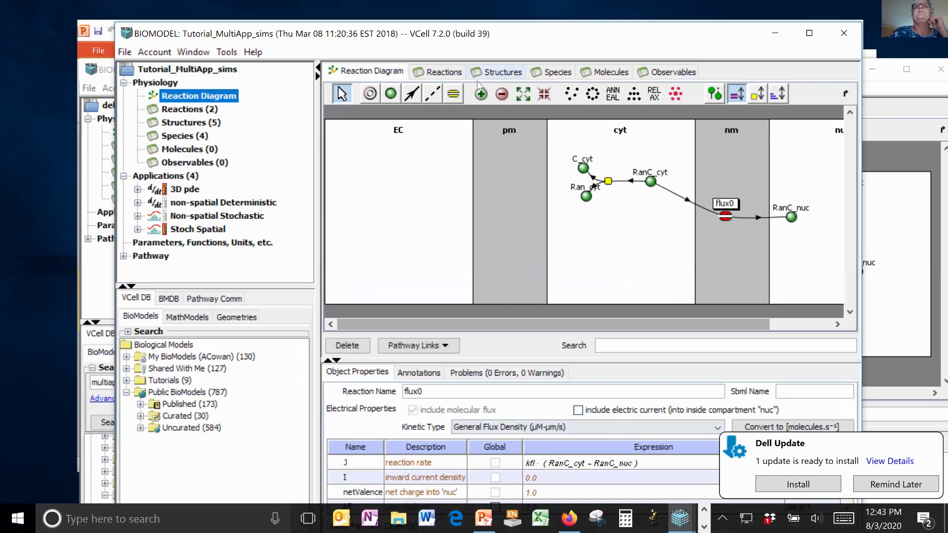
drag(503, 35, 440, 16)
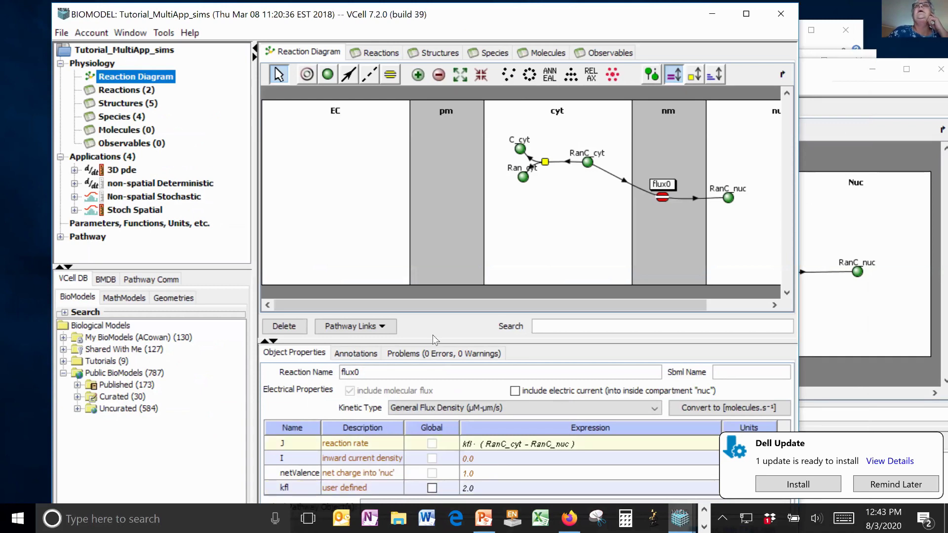
drag(222, 15, 294, 29)
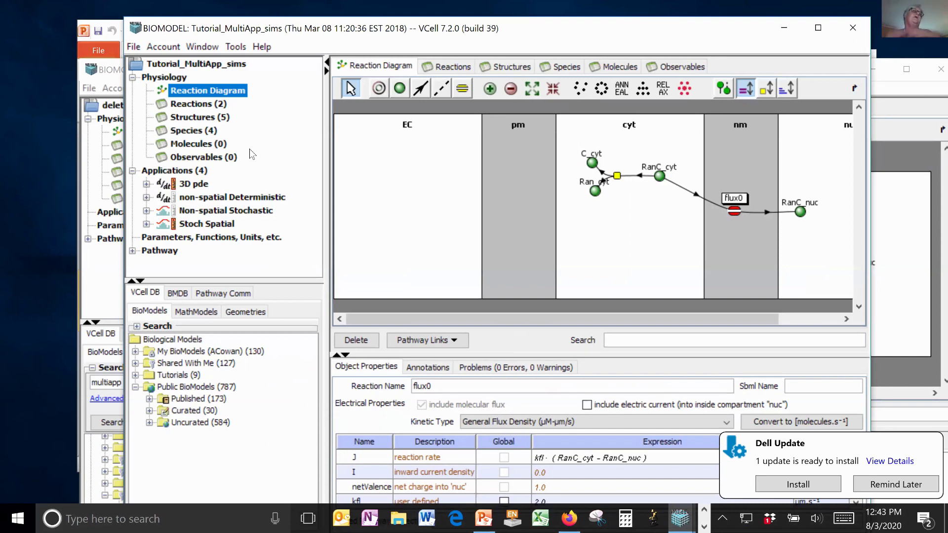
Open the non-spatial Deterministic application and examine its structure mapping and structure sizes, with the mapping area enlarged
click(252, 199)
mouse_move(677, 17)
mouse_down()
mouse_move(675, 71)
mouse_move(664, 18)
mouse_up()
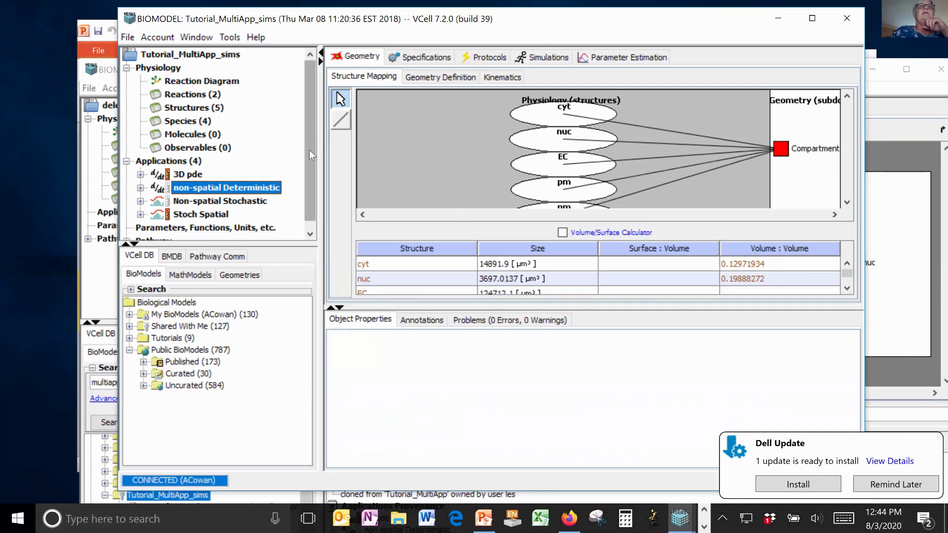
drag(311, 155, 311, 162)
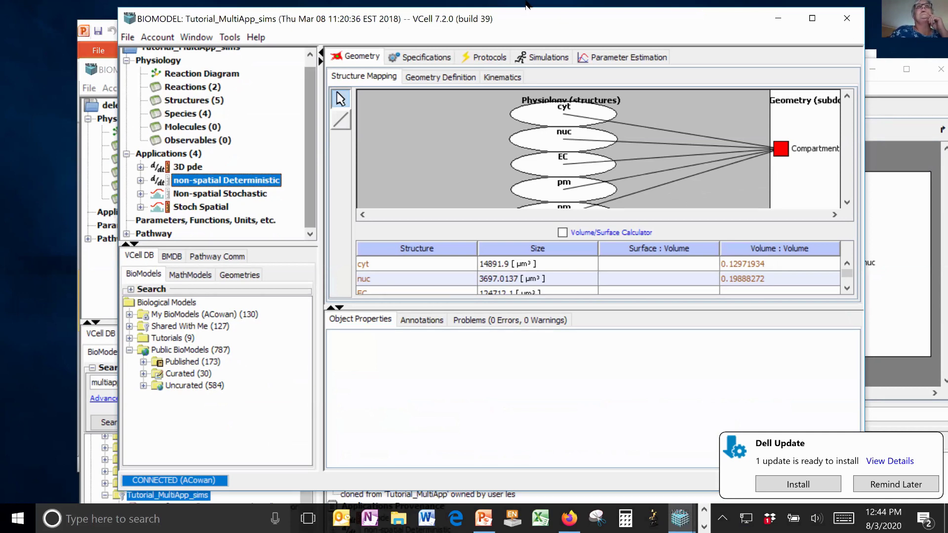
drag(568, 19, 525, 39)
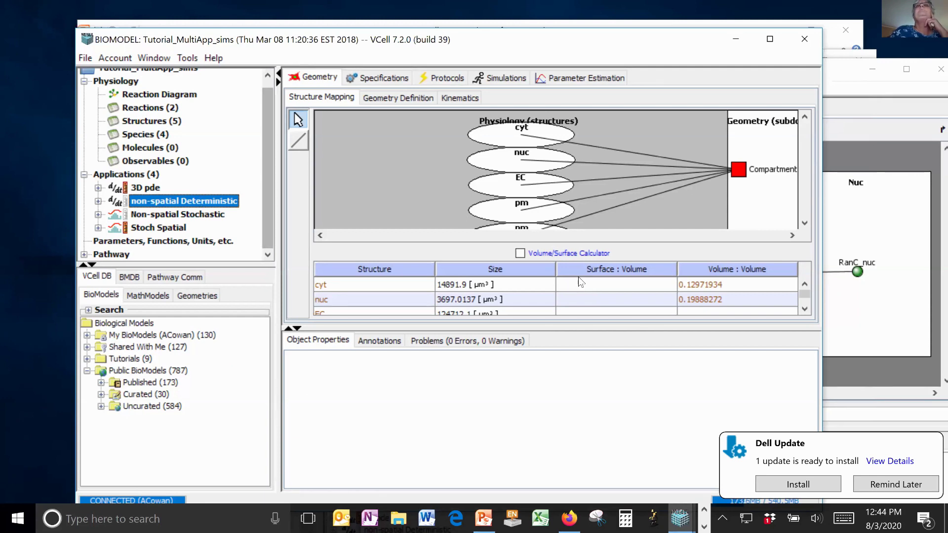
scroll(588, 277, down, 2)
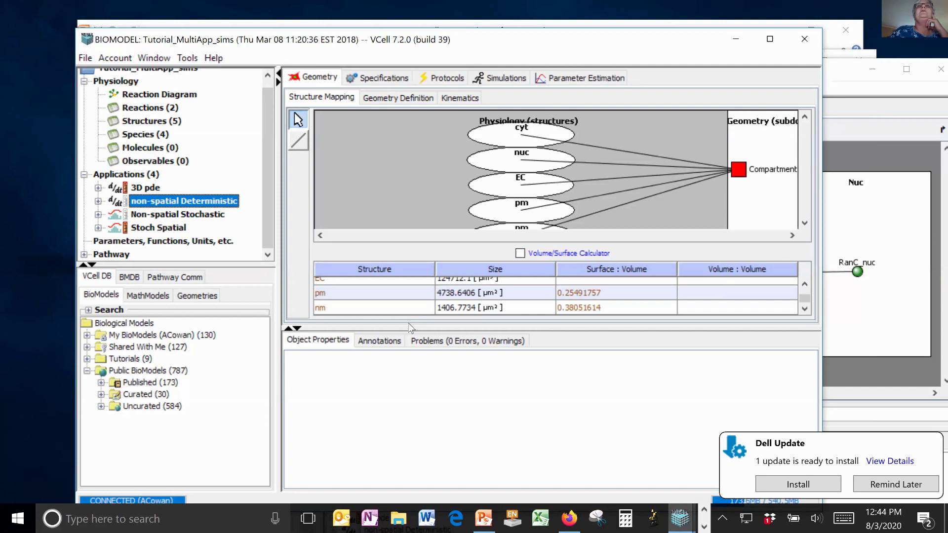
click(297, 328)
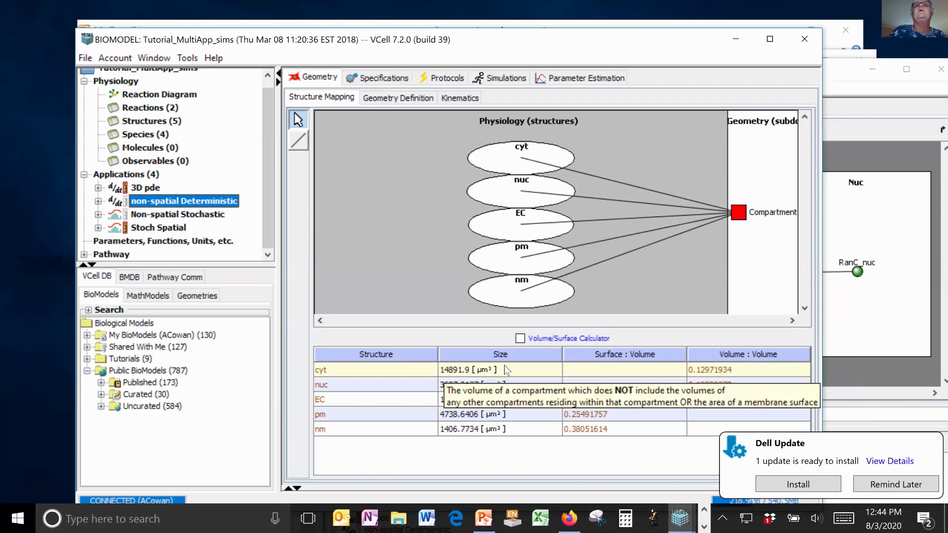
click(525, 374)
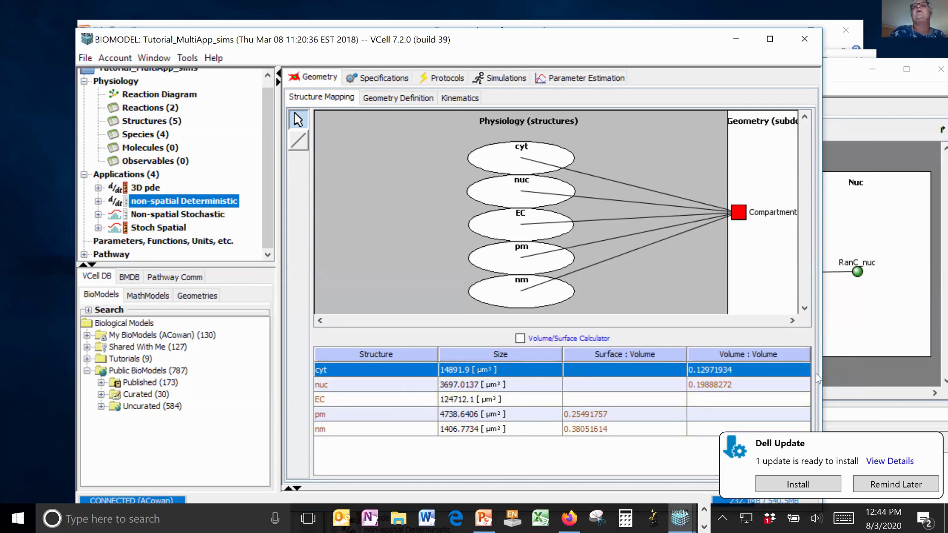
click(524, 383)
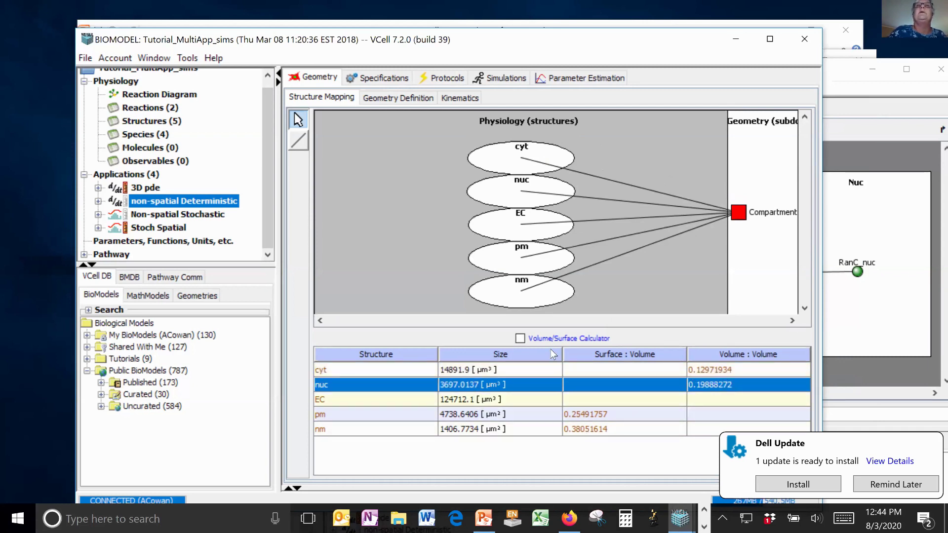
Calculate the volume and surface of a sphere with radius 5 using the Volume/Surface Calculator, and hide the calculator again
click(520, 339)
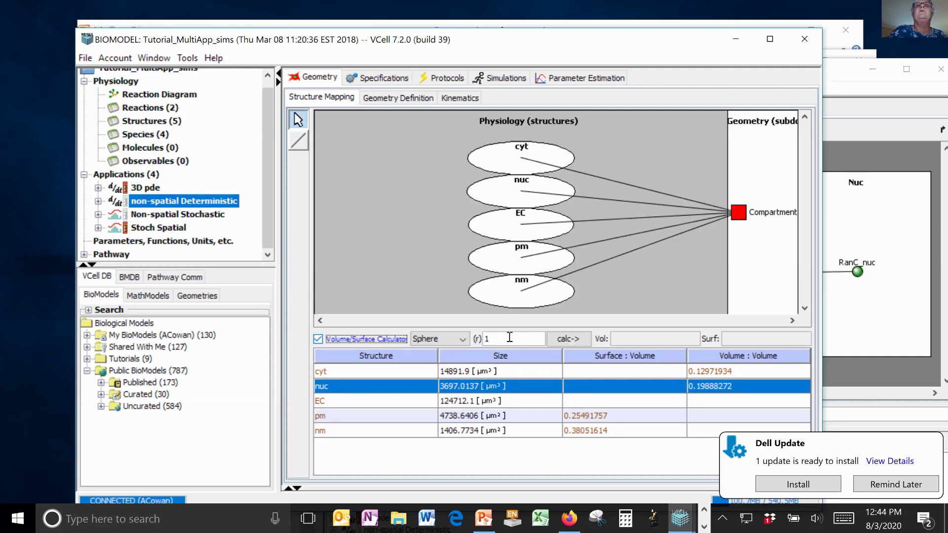
double_click(488, 339)
text(5)
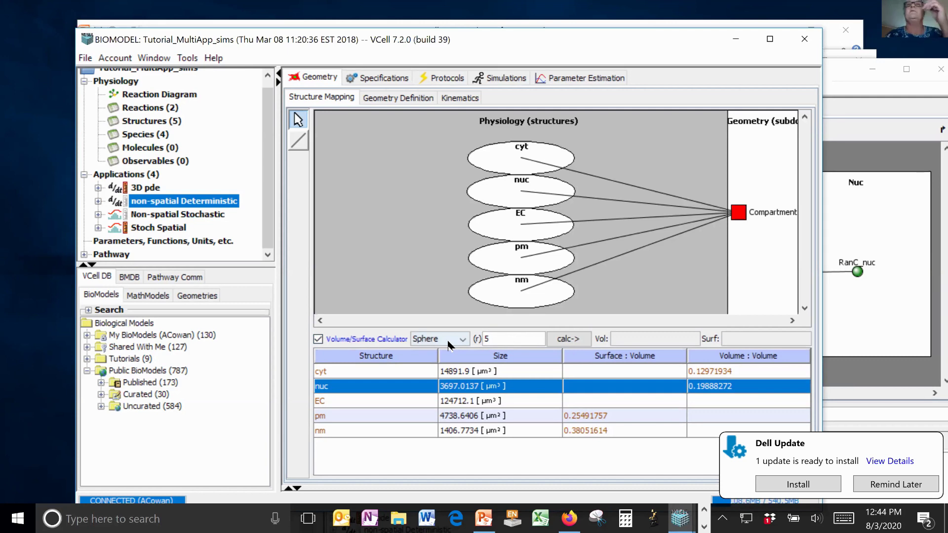
key(Return)
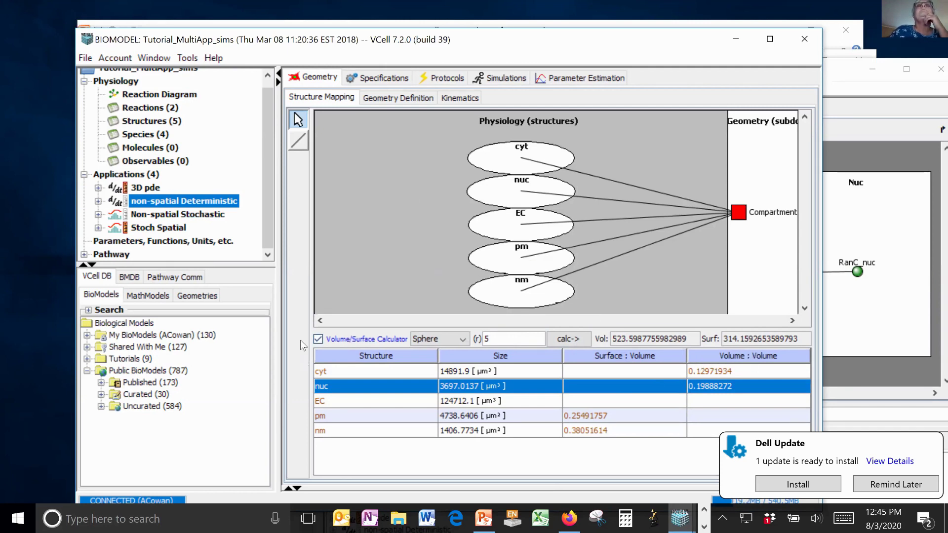
click(317, 339)
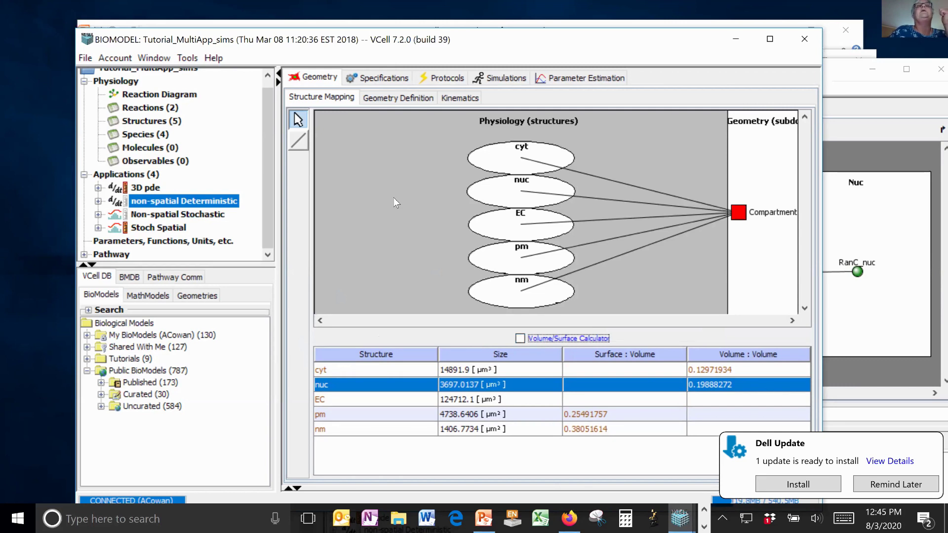
Review the 3D pde application's structure mapping and its options for being copied as another type, and return to the non-spatial Deterministic application
click(154, 187)
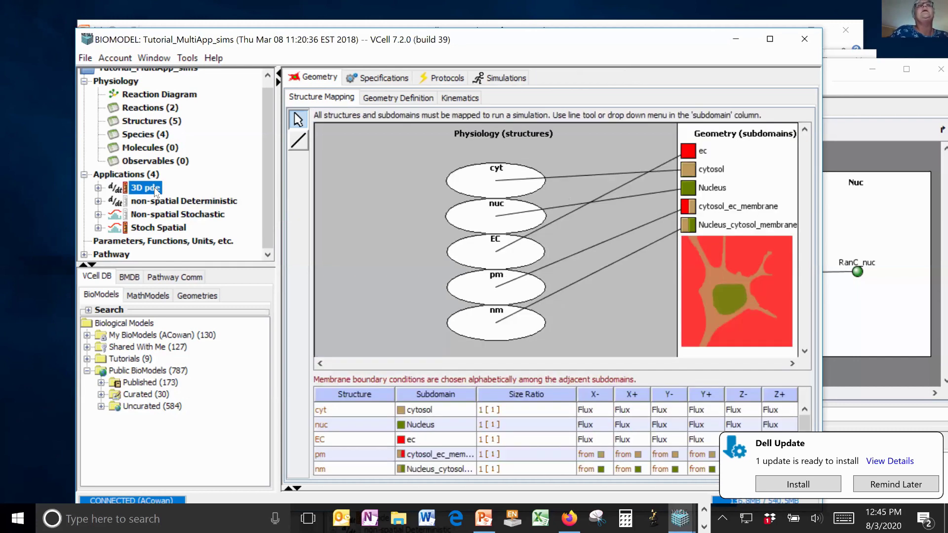
right_click(154, 188)
mouse_move(217, 248)
mouse_move(337, 248)
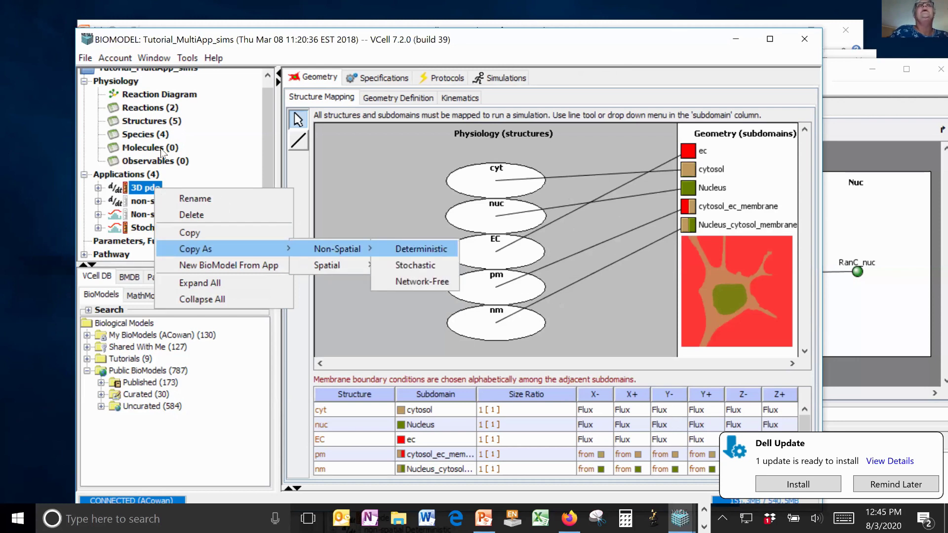
click(215, 149)
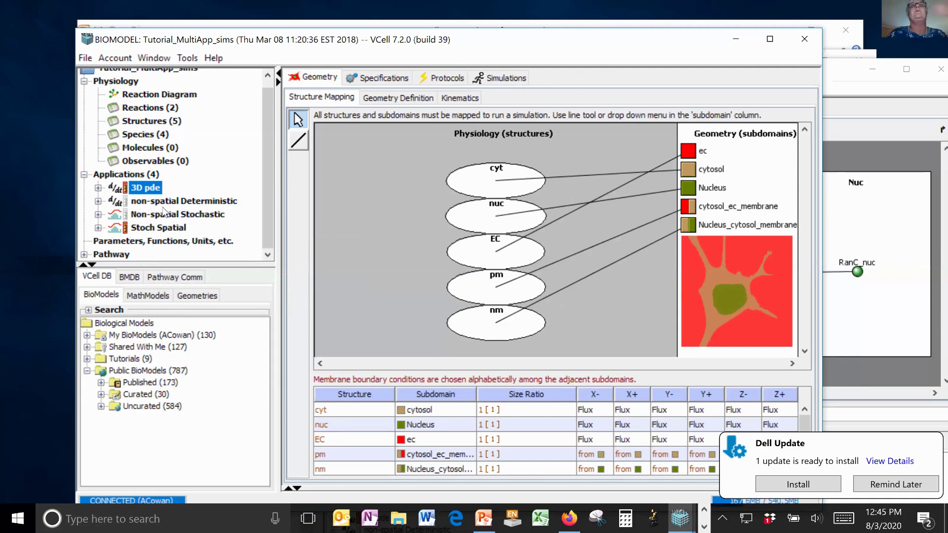
click(163, 200)
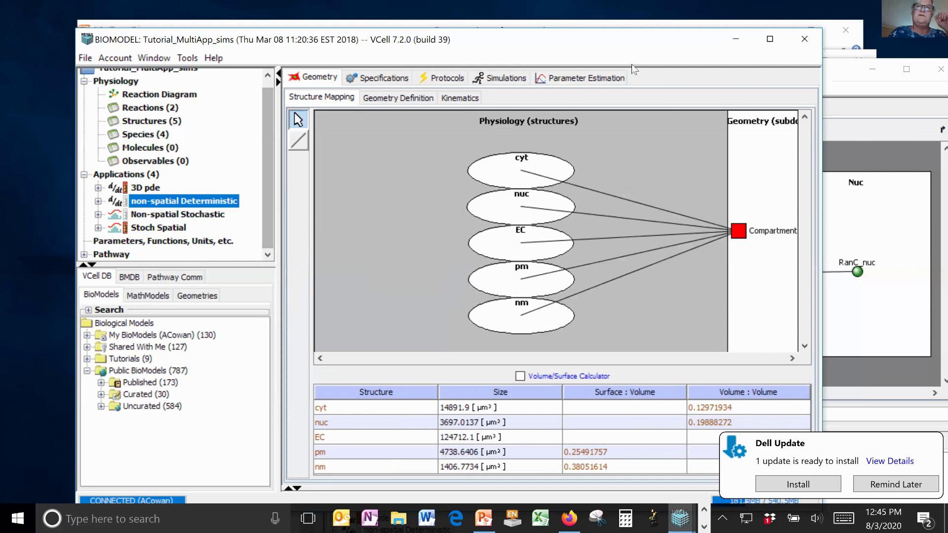
drag(625, 47, 628, 32)
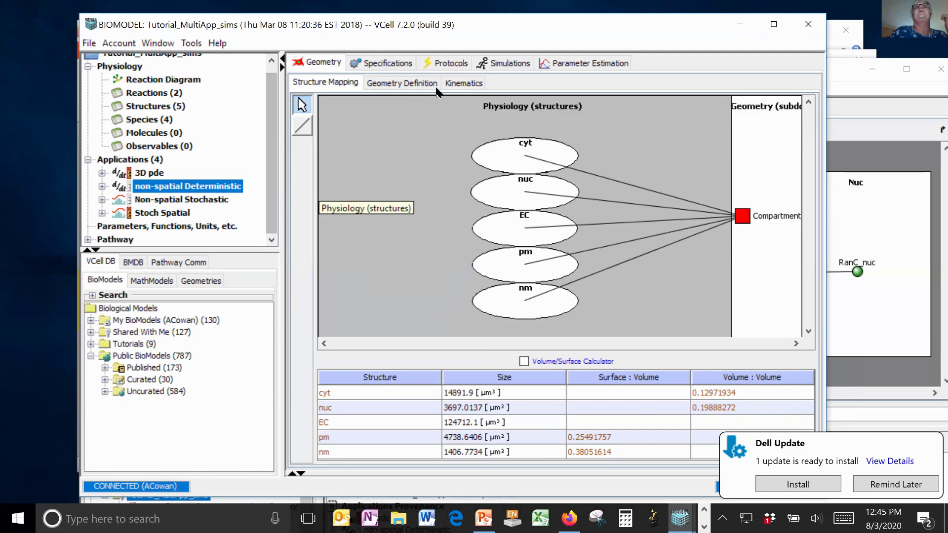
Examine the non-spatial Deterministic application's geometry definition and its species specifications, including the initial concentrations of RanC_nuc and Ran_cyt
drag(222, 25, 210, 41)
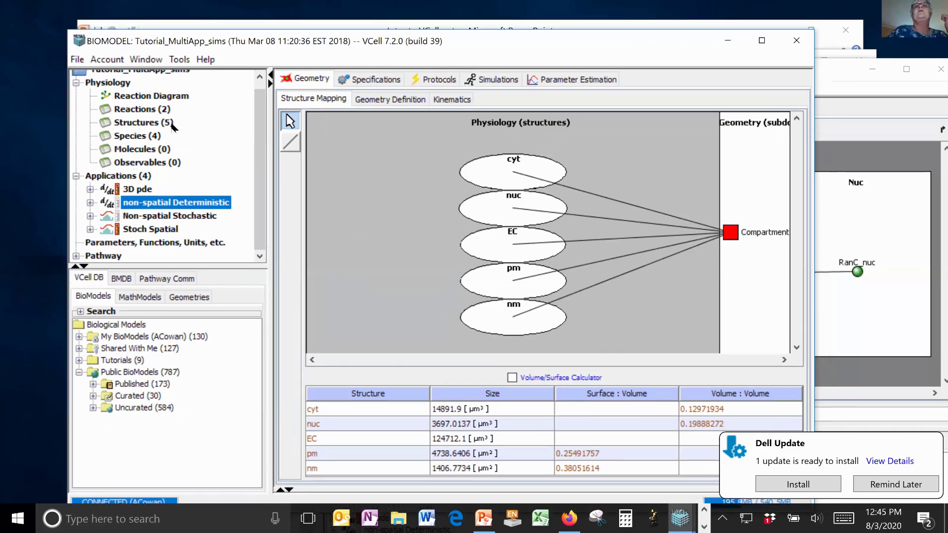
click(390, 99)
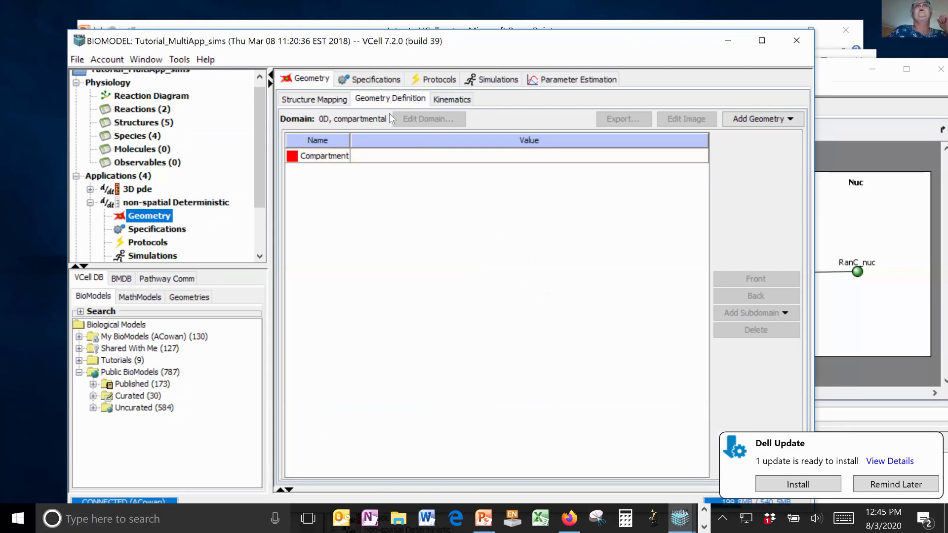
click(384, 78)
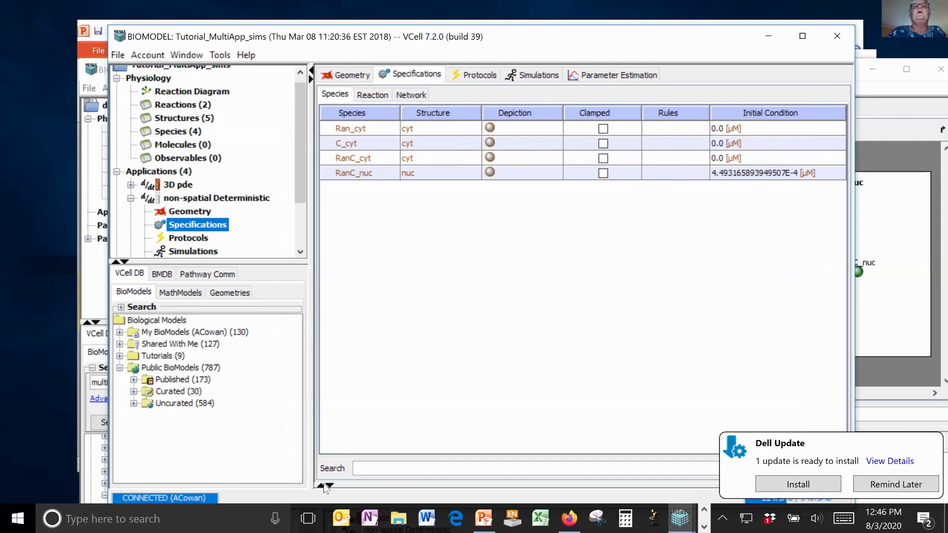
click(321, 485)
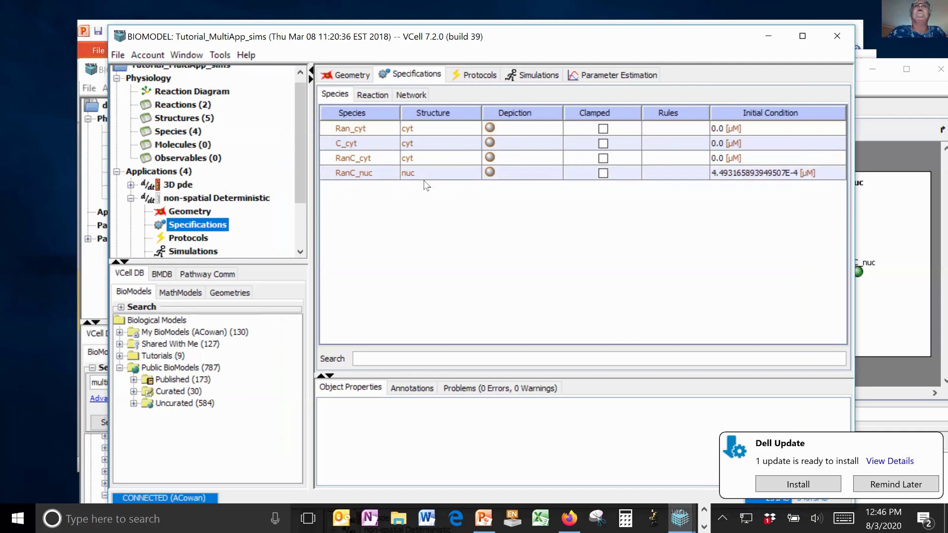
click(747, 173)
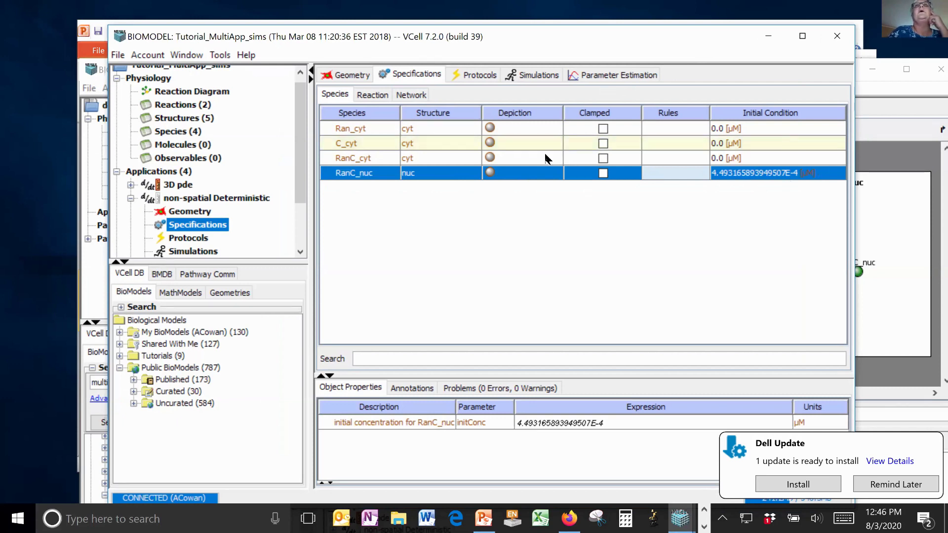
drag(602, 37, 548, 72)
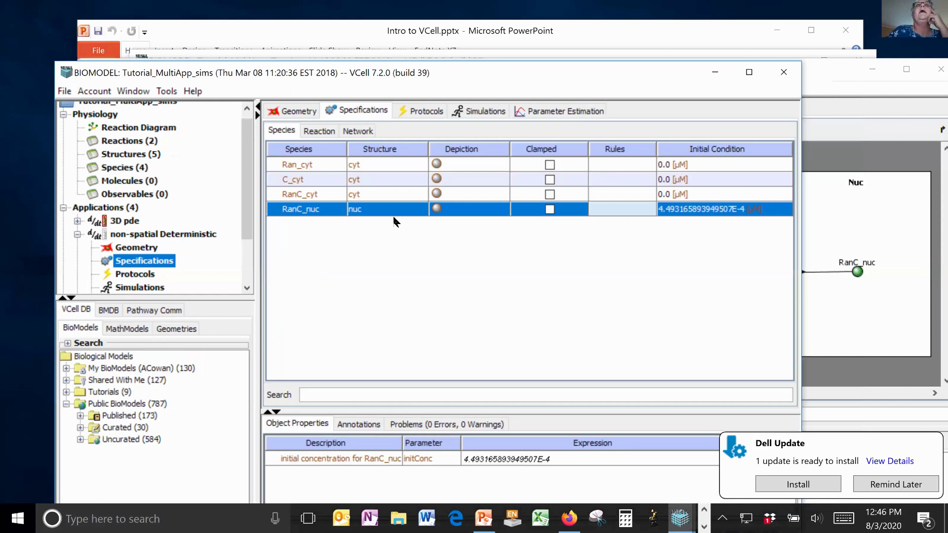
click(550, 164)
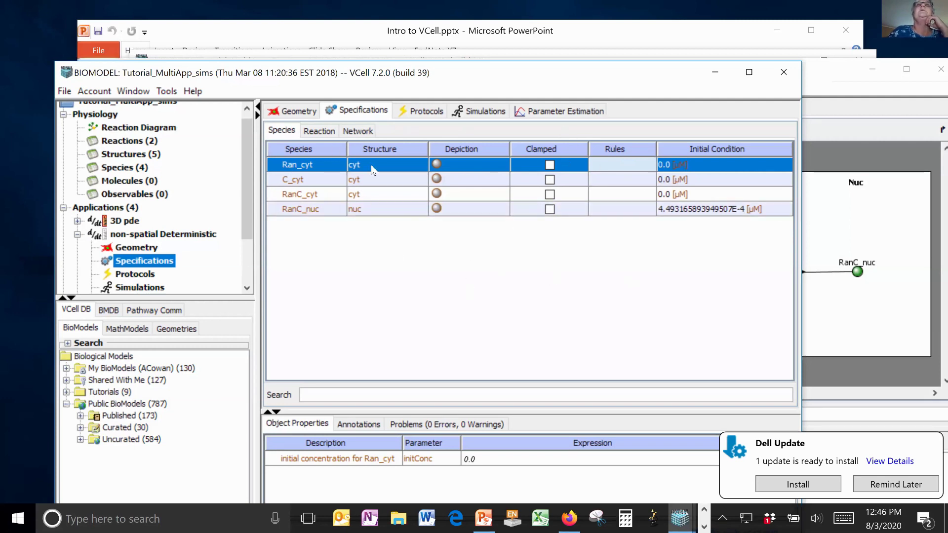
Examine the reaction specifications of the non-spatial Deterministic application, including the kinetics of r0
click(324, 131)
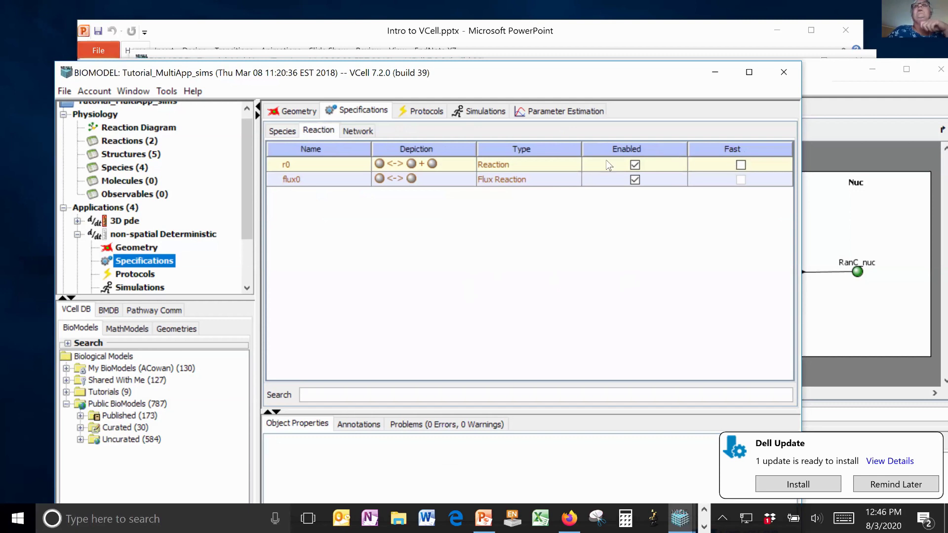
click(637, 180)
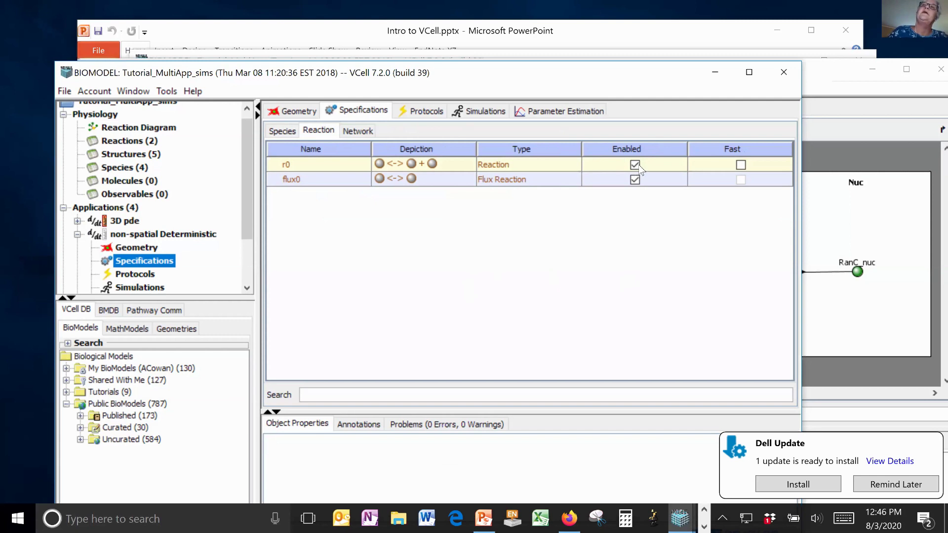
click(636, 165)
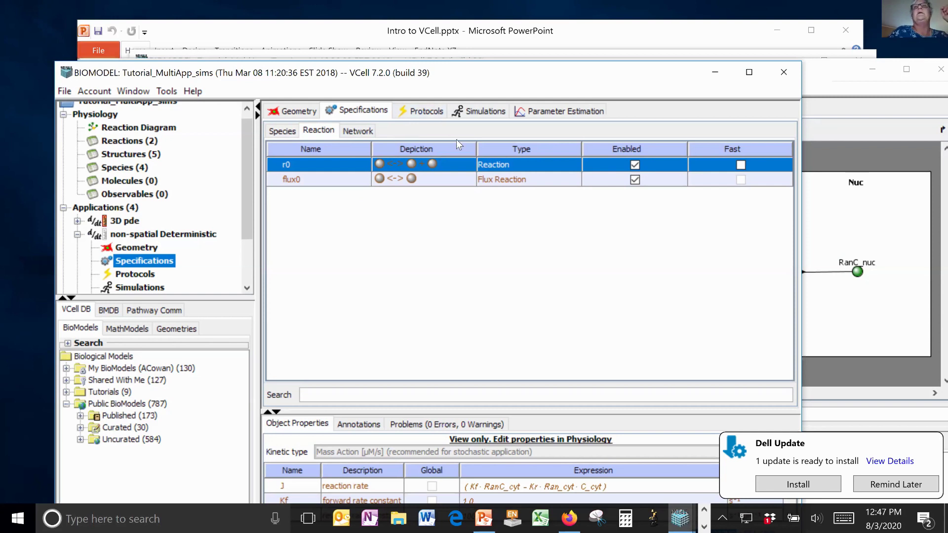
Review the application's electrical protocols and the clamp types available for the electrical stimulus, keeping No Clamp
click(428, 109)
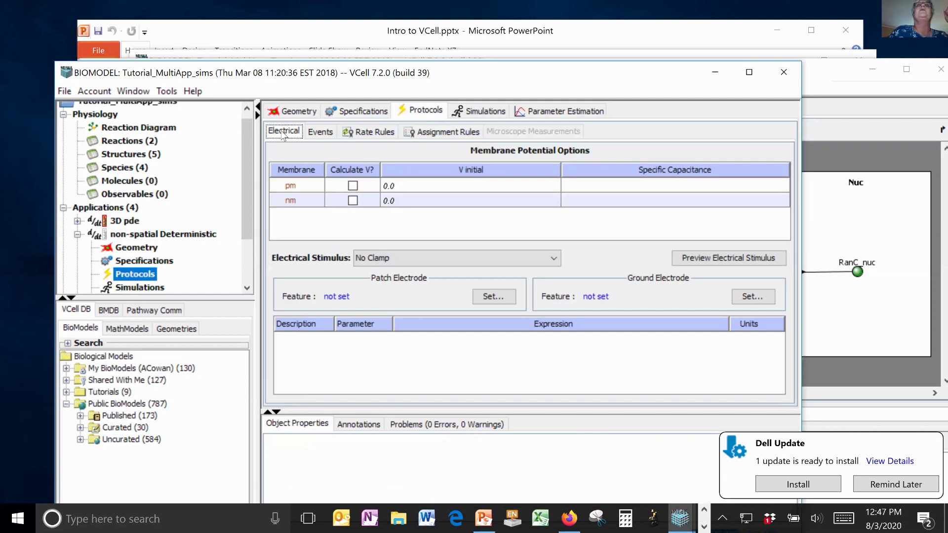
click(555, 261)
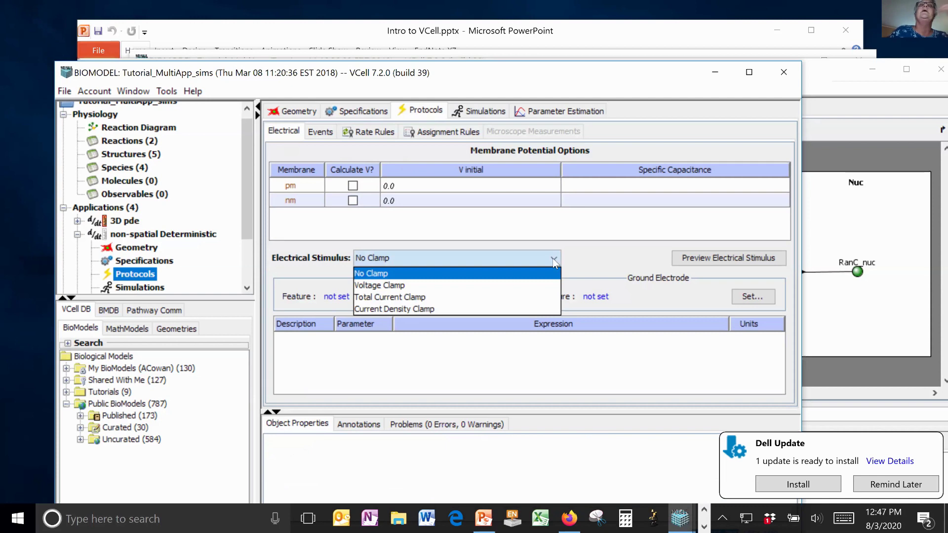
click(595, 253)
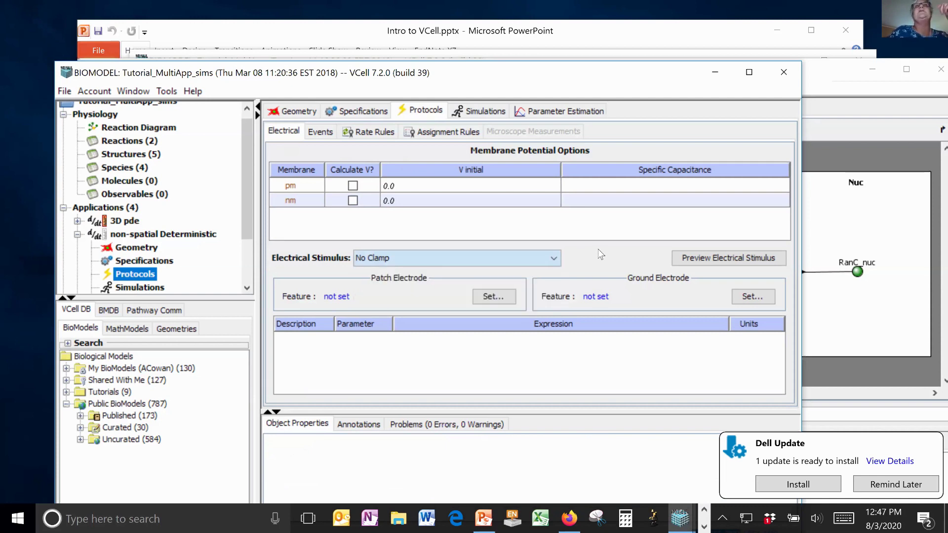
Review the pre-defined trigger conditions for a new event in the application's protocols, cancel the event and check the problems list
click(313, 131)
click(686, 154)
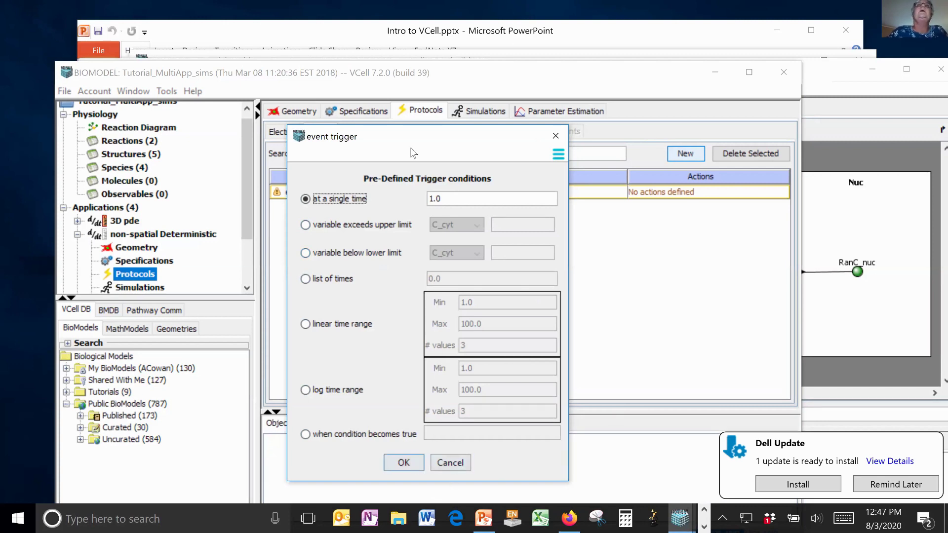
drag(393, 140, 678, 144)
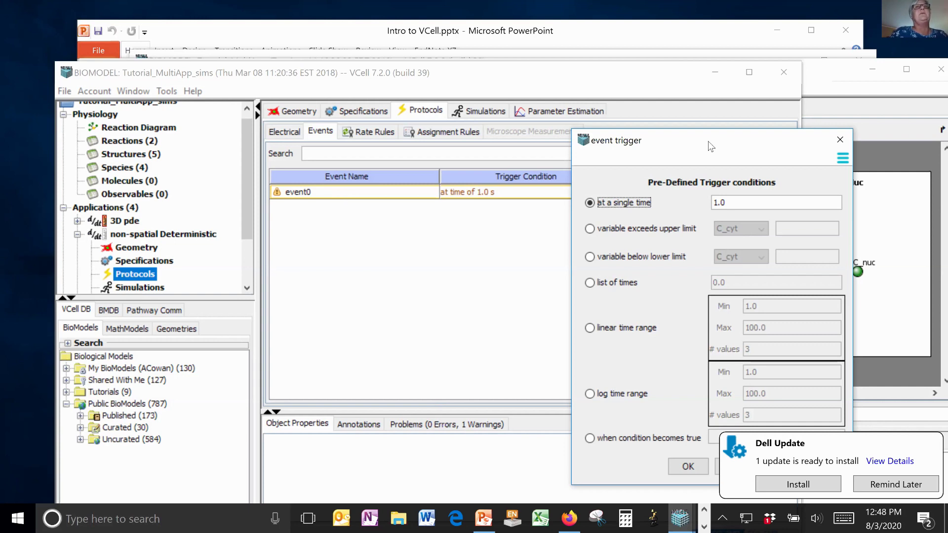
drag(710, 147, 680, 100)
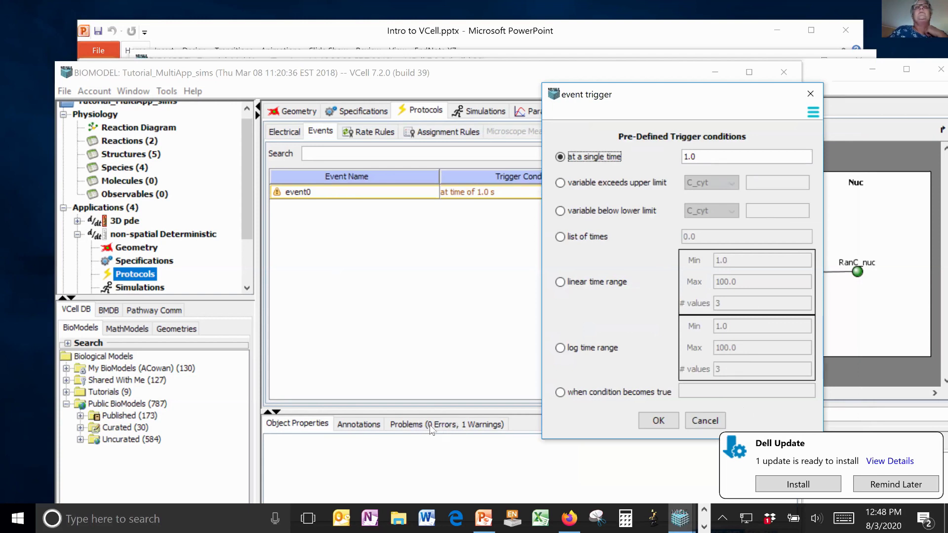
click(704, 421)
click(486, 424)
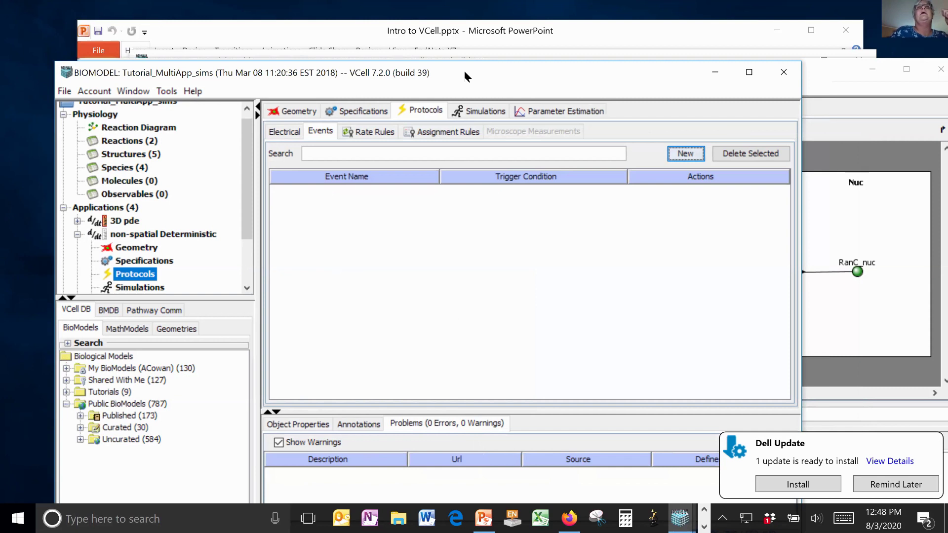
drag(464, 71, 476, 26)
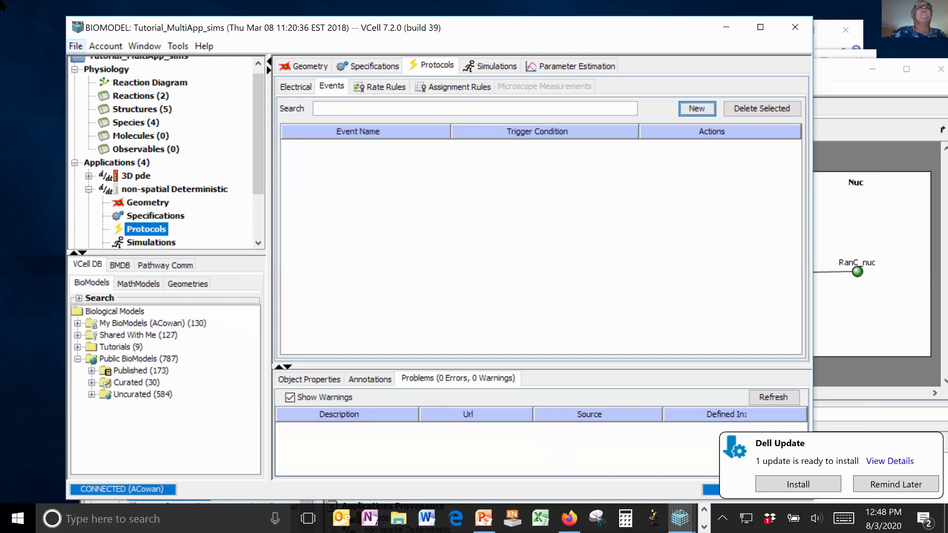
click(76, 46)
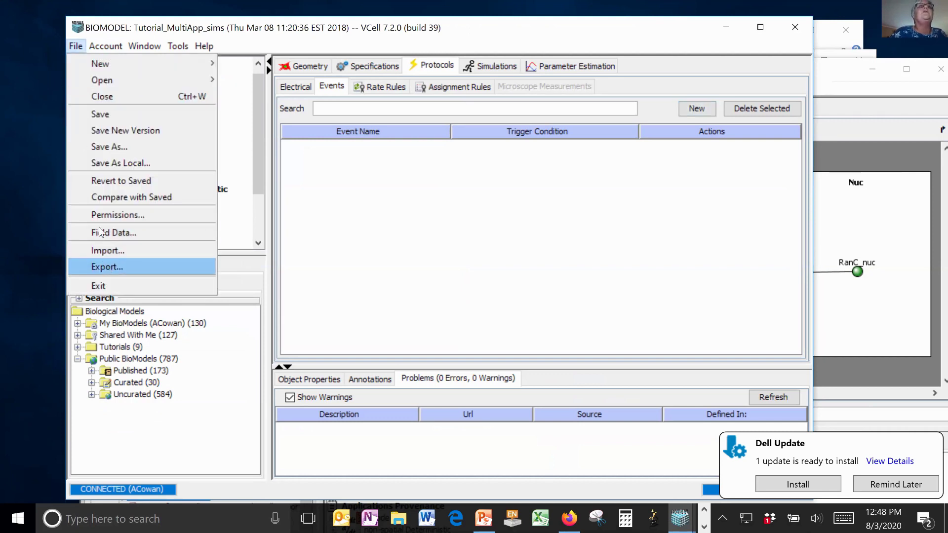
click(562, 37)
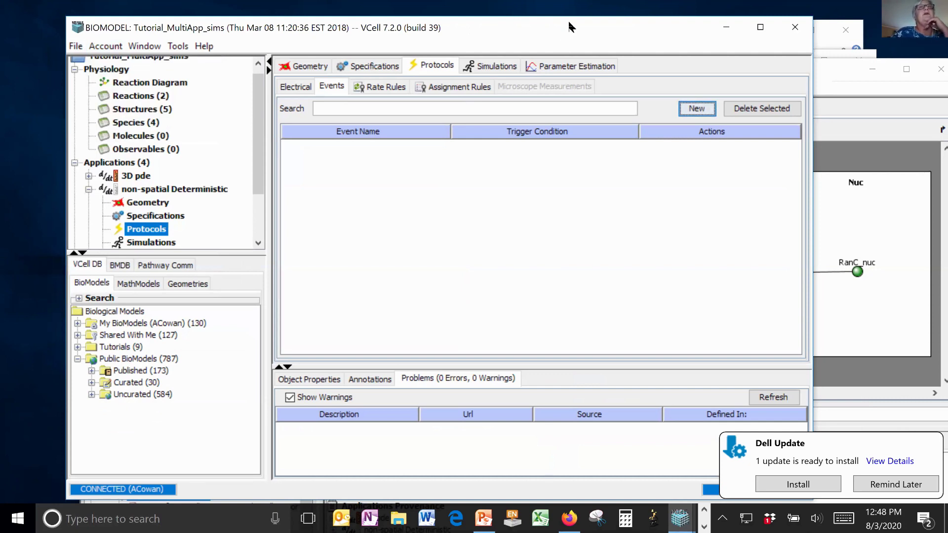
drag(589, 21, 604, 15)
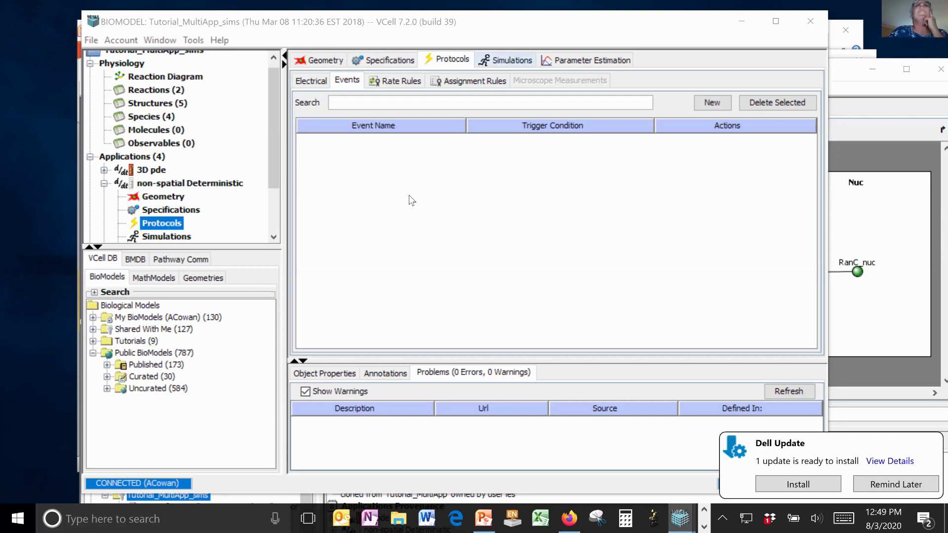
Add a new simulation to the non-spatial Deterministic application and maximize the BioModel window
click(483, 70)
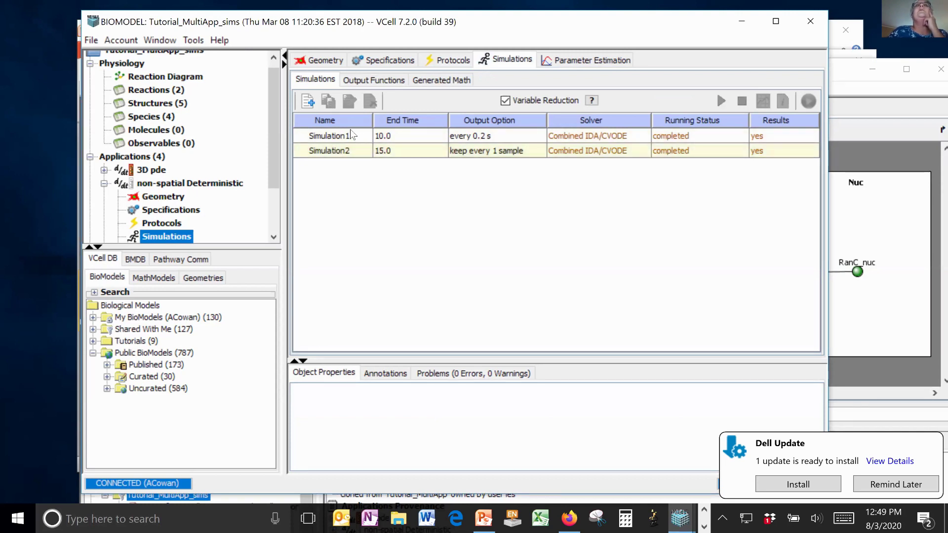
click(309, 103)
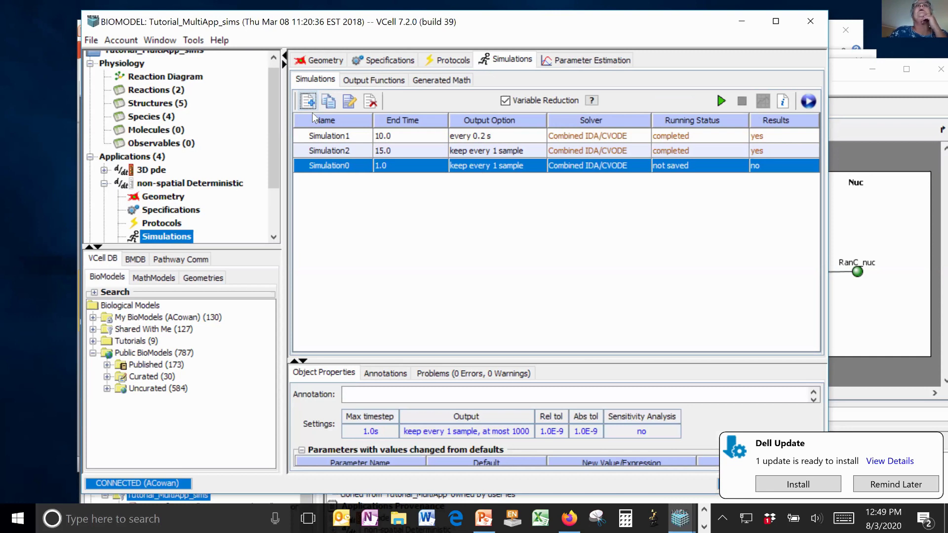
click(339, 167)
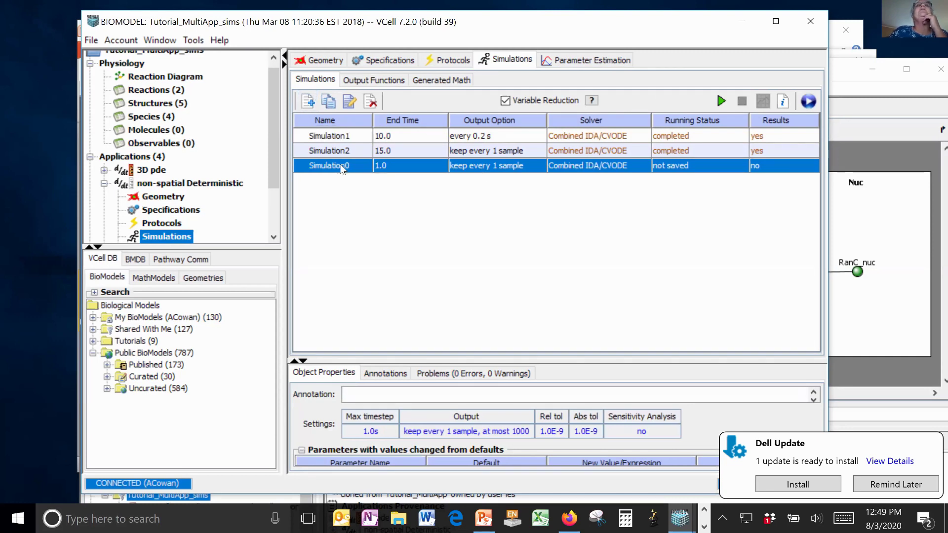
double_click(576, 25)
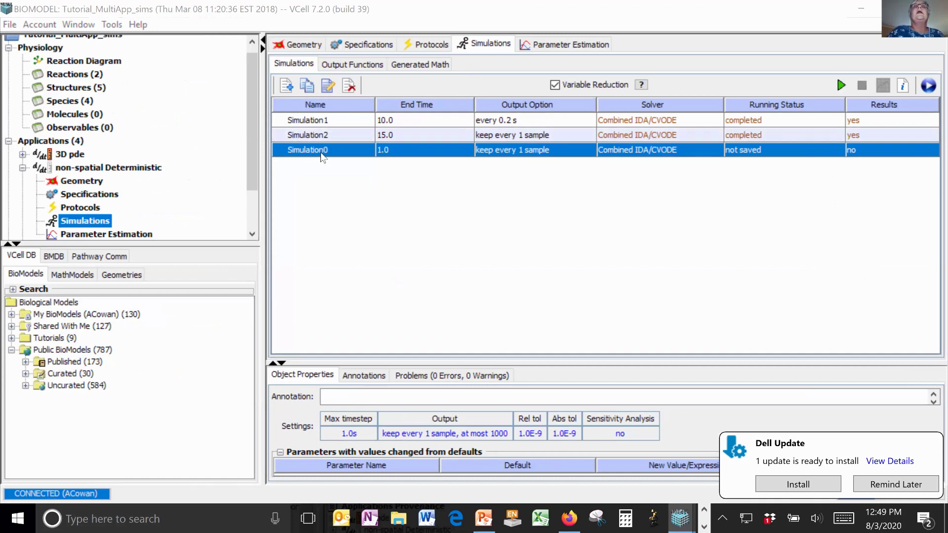
Edit the new simulation's parameters and override Kf with a value of 10.0
click(328, 90)
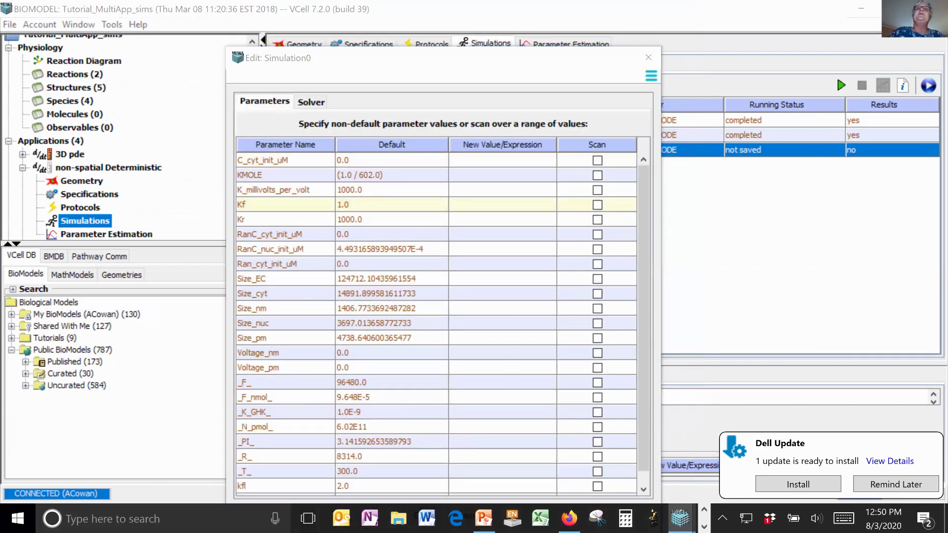
click(517, 220)
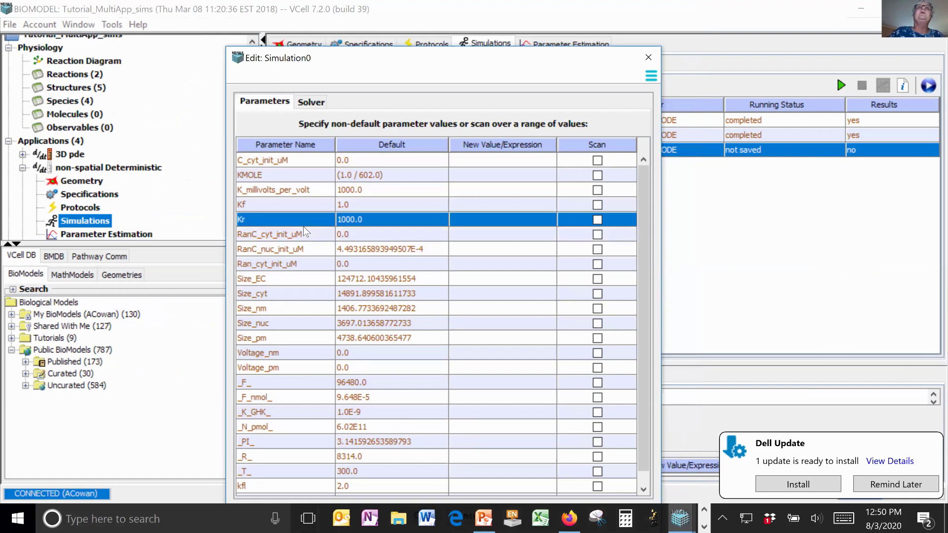
click(467, 206)
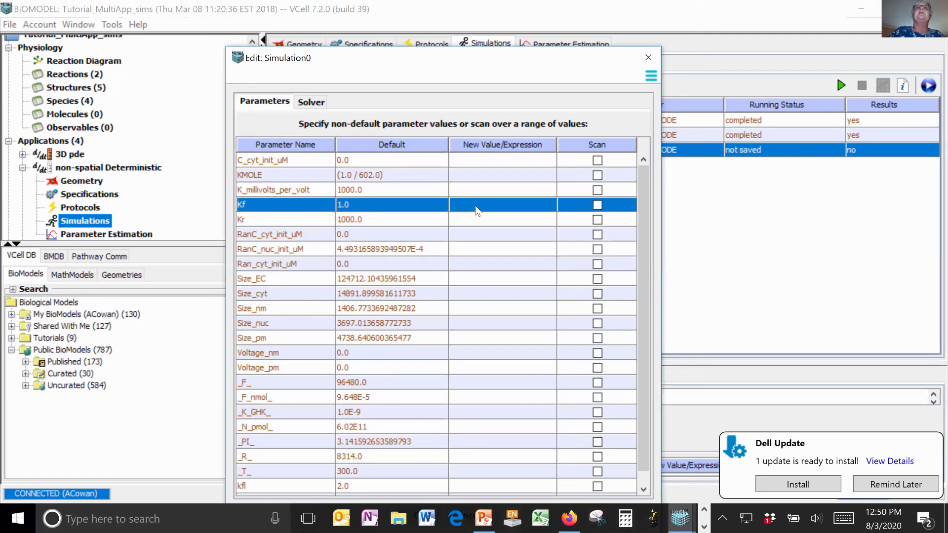
text(1)
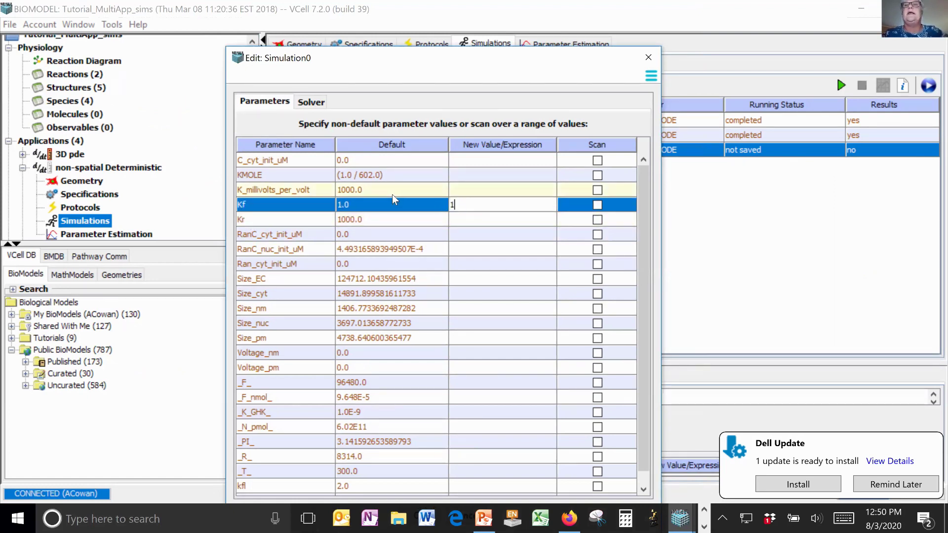
key(Return)
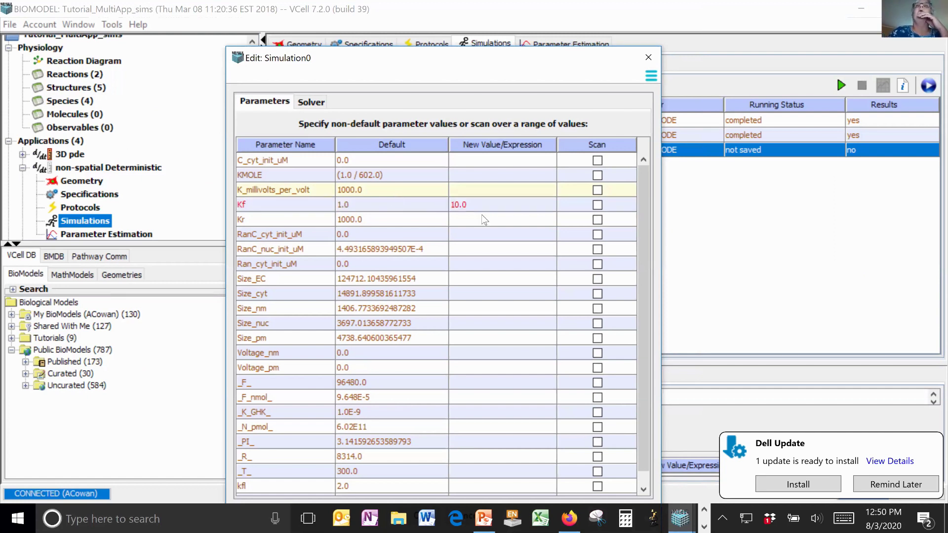
Clear the Kf override and enable a parameter scan for Kf based on a list of values
click(443, 207)
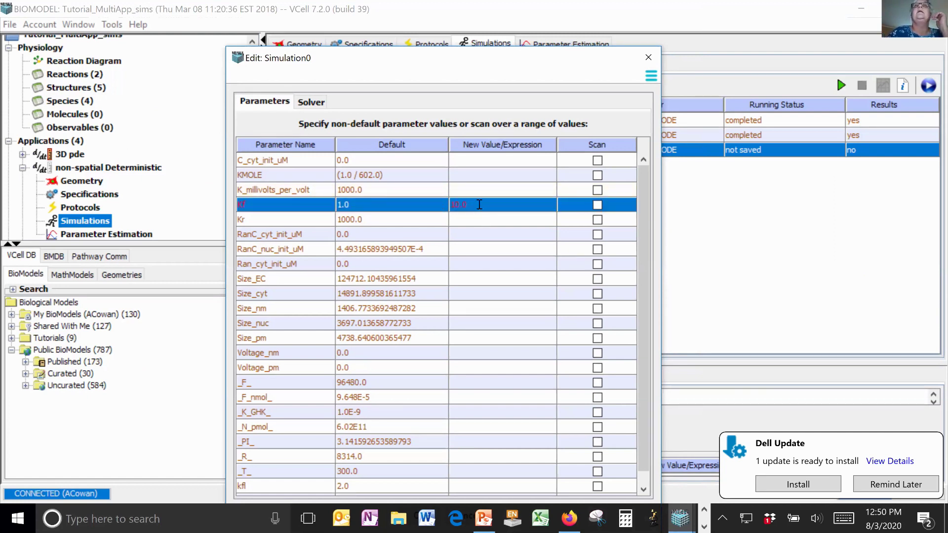
double_click(479, 204)
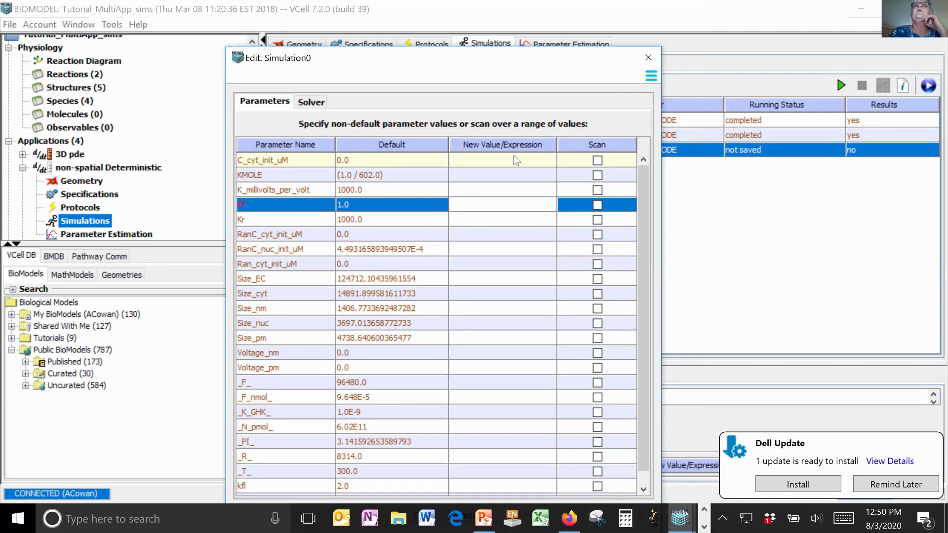
click(598, 205)
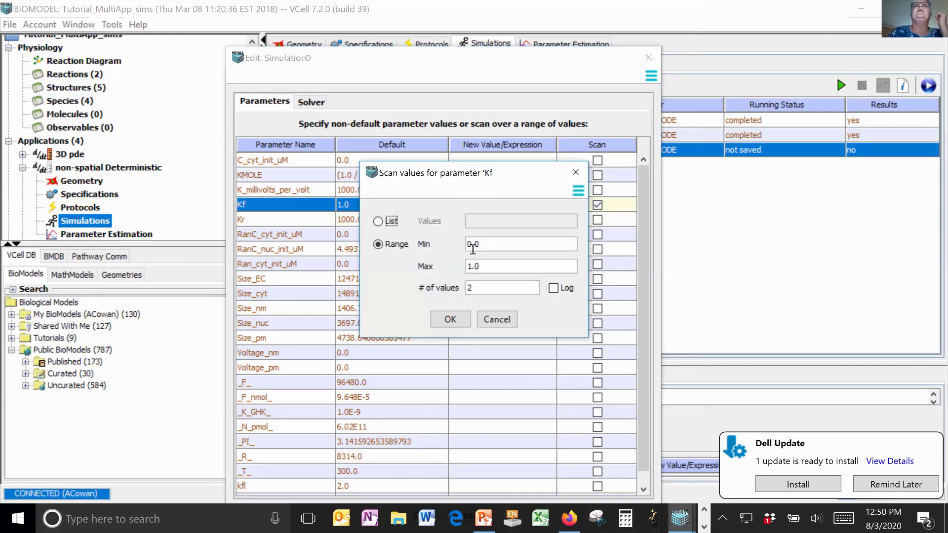
click(379, 221)
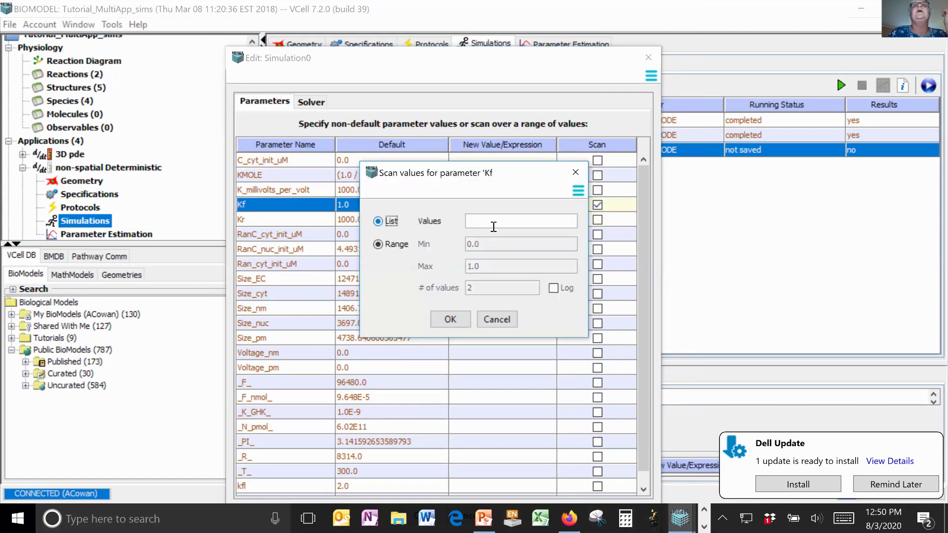
Try 1, 10 as the list of scan values for Kf and clear the list again
click(495, 222)
text(1, 10)
drag(491, 221, 445, 220)
key(BackSpace)
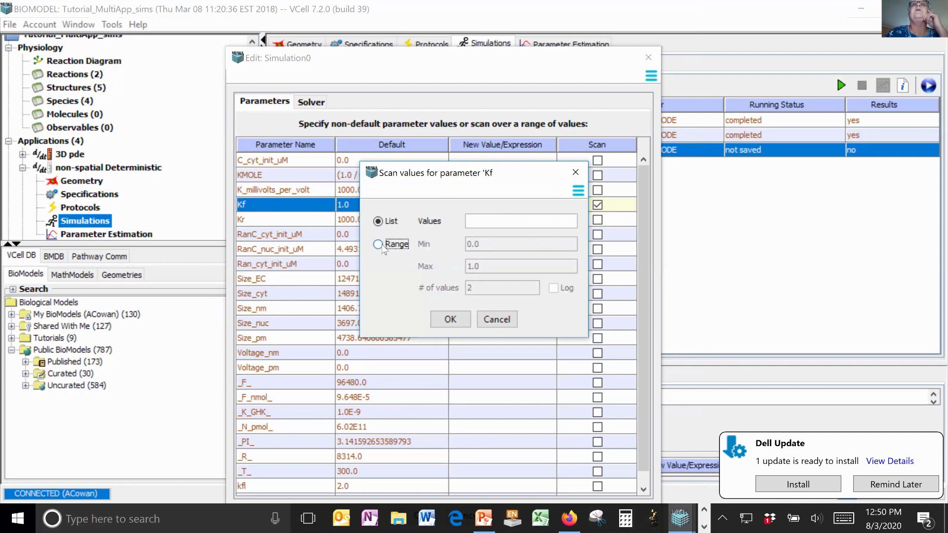
Set the Kf scan to a range from .001 to 10 with 5 values
click(382, 247)
key(Tab)
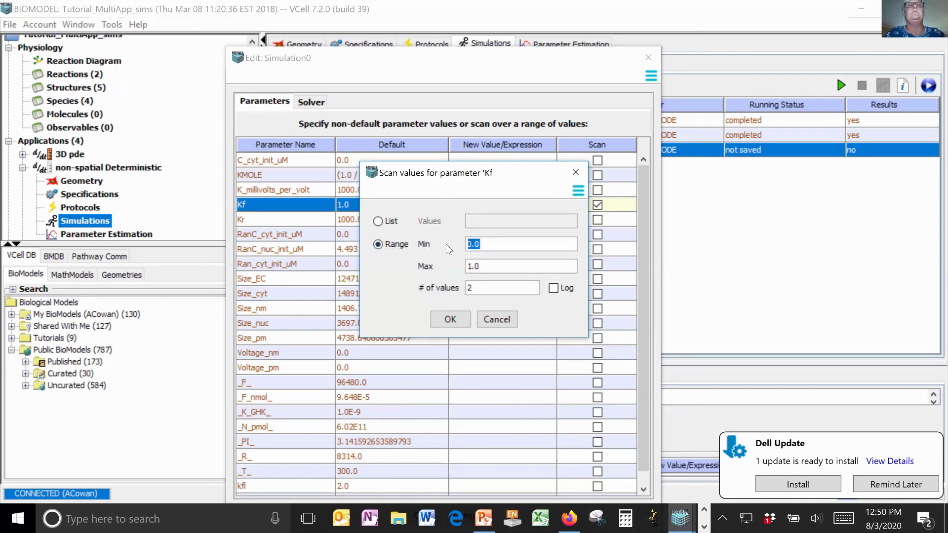
text(.001)
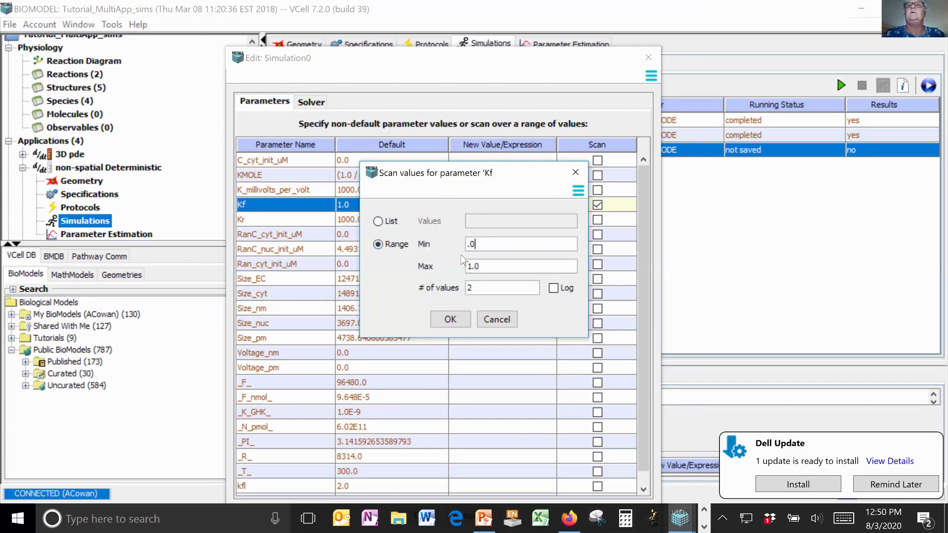
key(Tab)
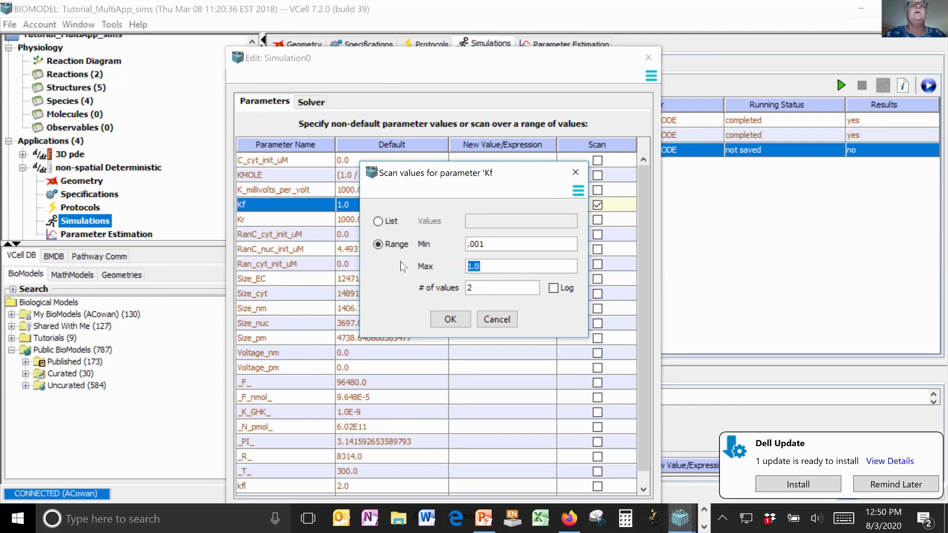
text(10)
key(Tab)
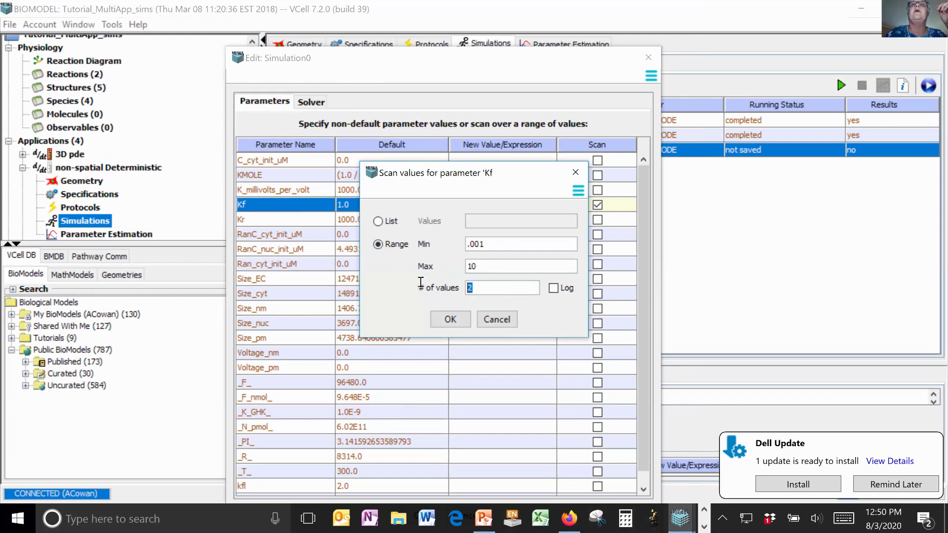
text(5)
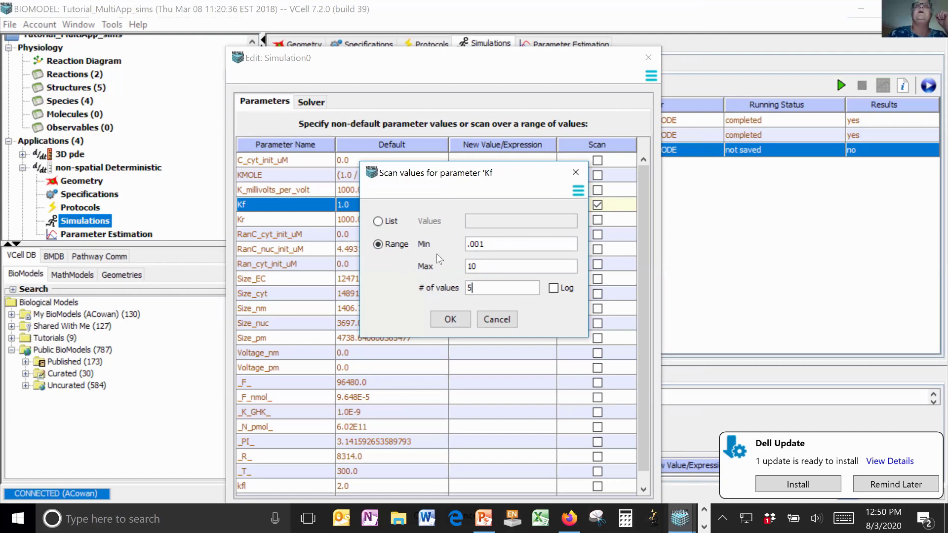
click(449, 320)
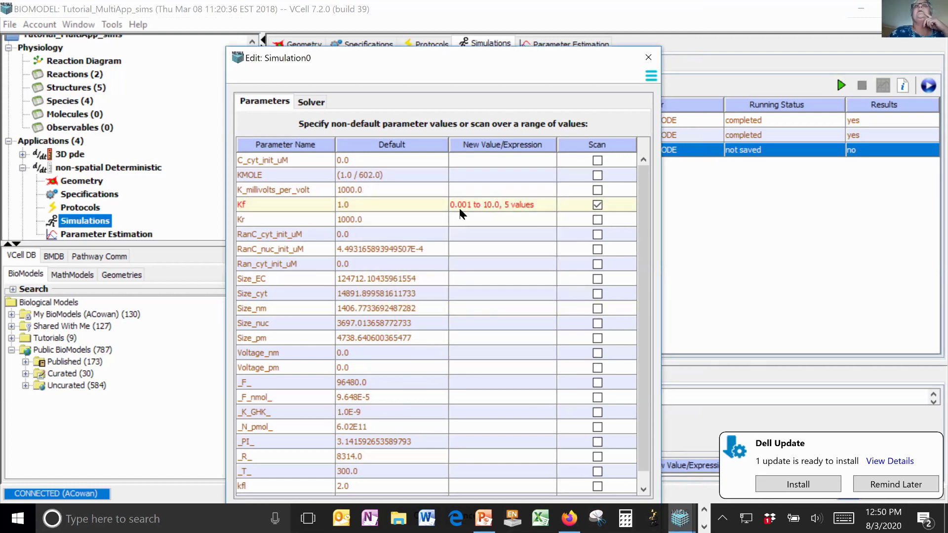
Turn off the parameter scan for Kf and look through the rest of the parameter list
click(597, 204)
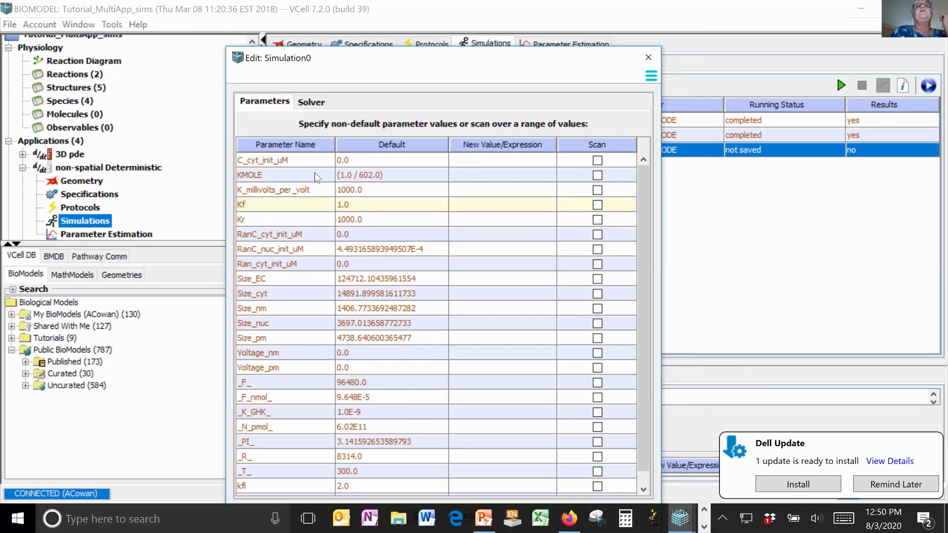
scroll(420, 424, down, 1)
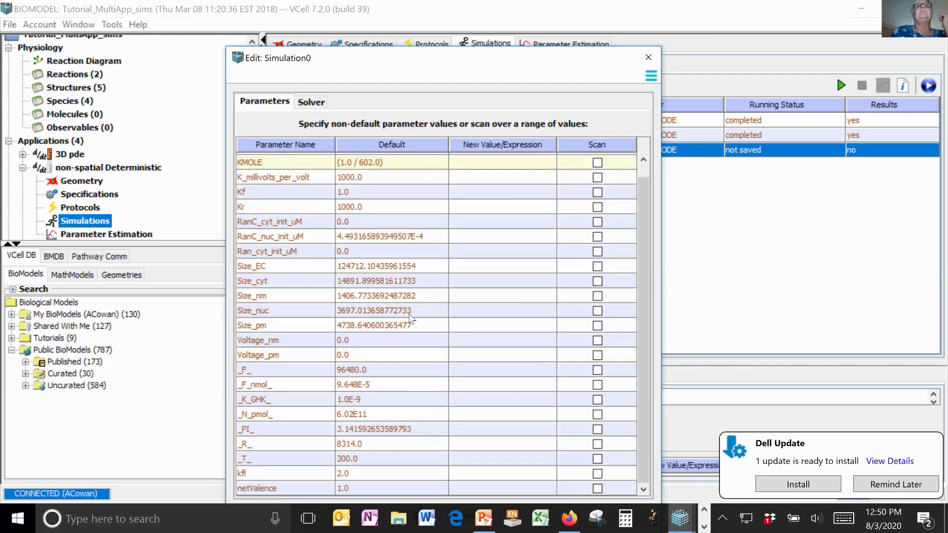
scroll(459, 230, up, 1)
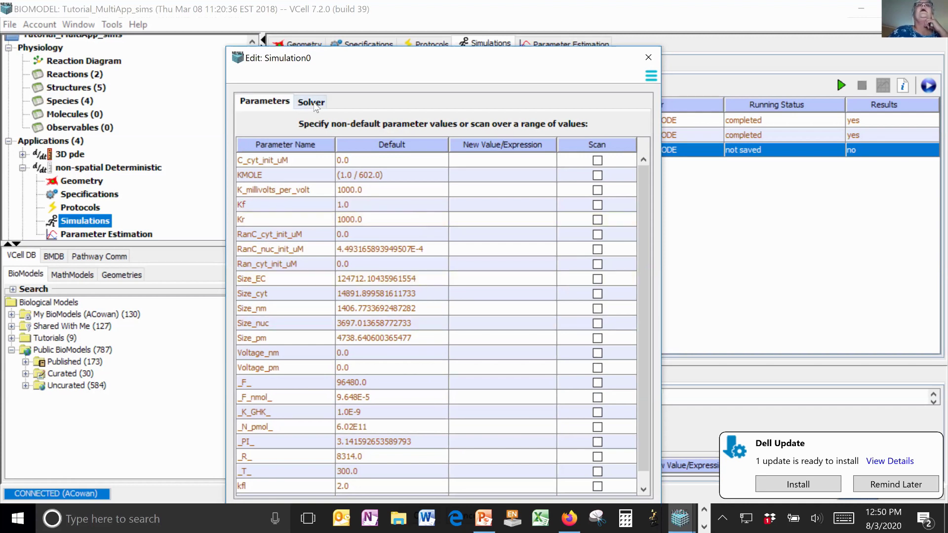
Review the available solver integrators, keep Combined Stiff Solver (IDA/CVODE) and read its help description
click(312, 103)
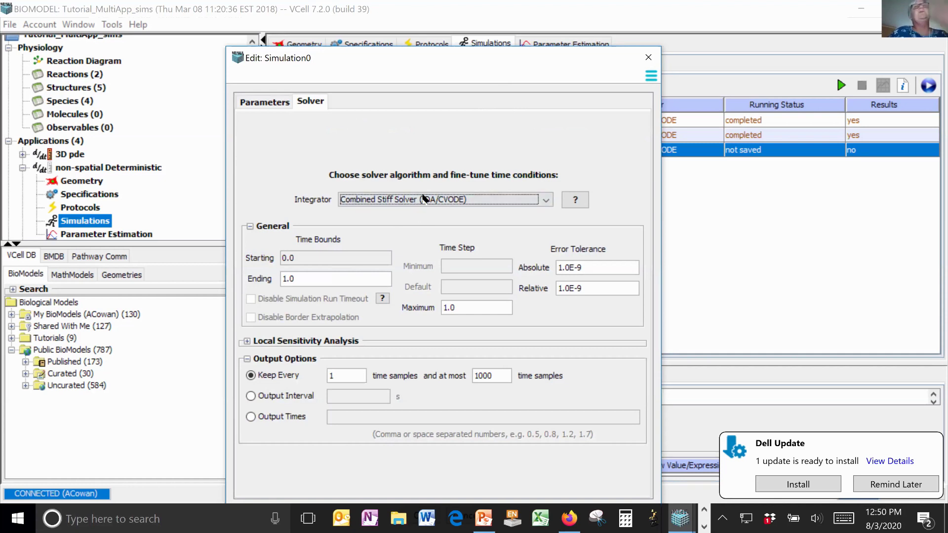
click(546, 200)
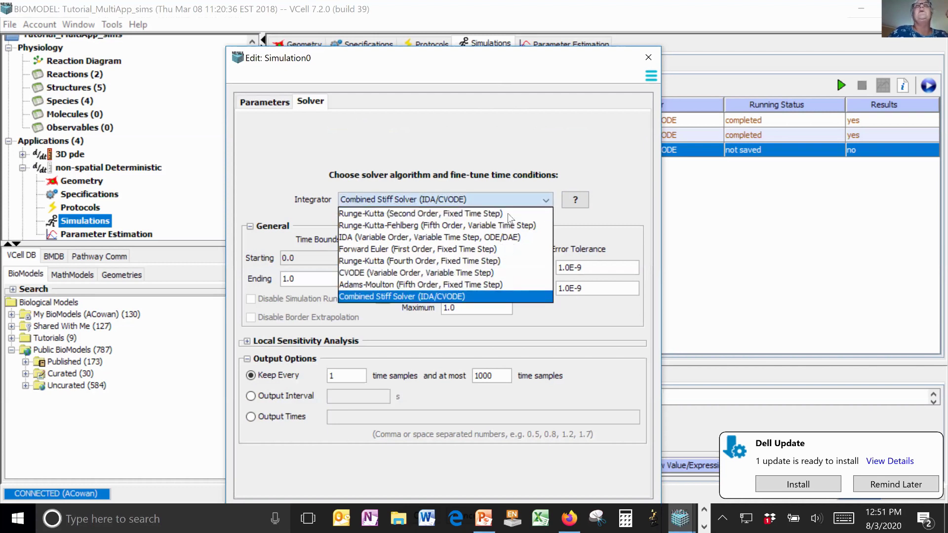
click(504, 297)
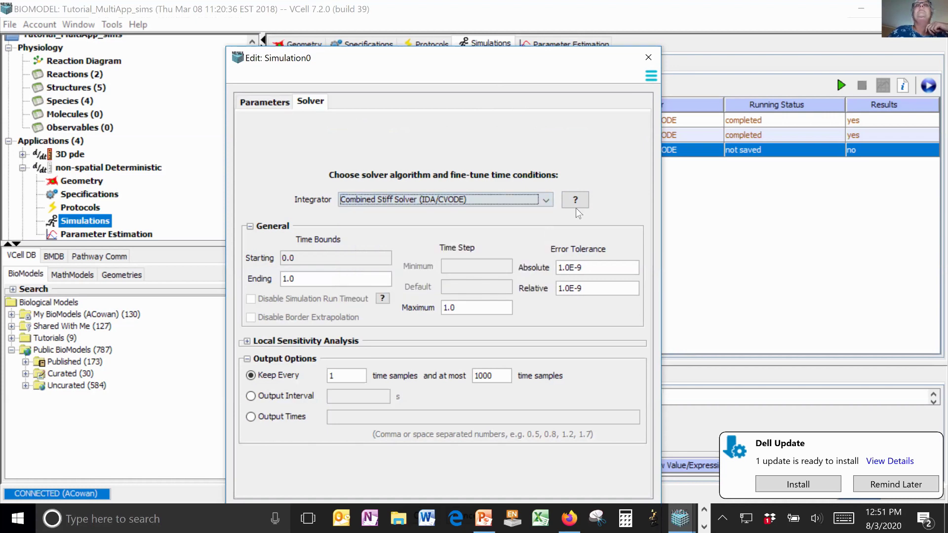
click(581, 203)
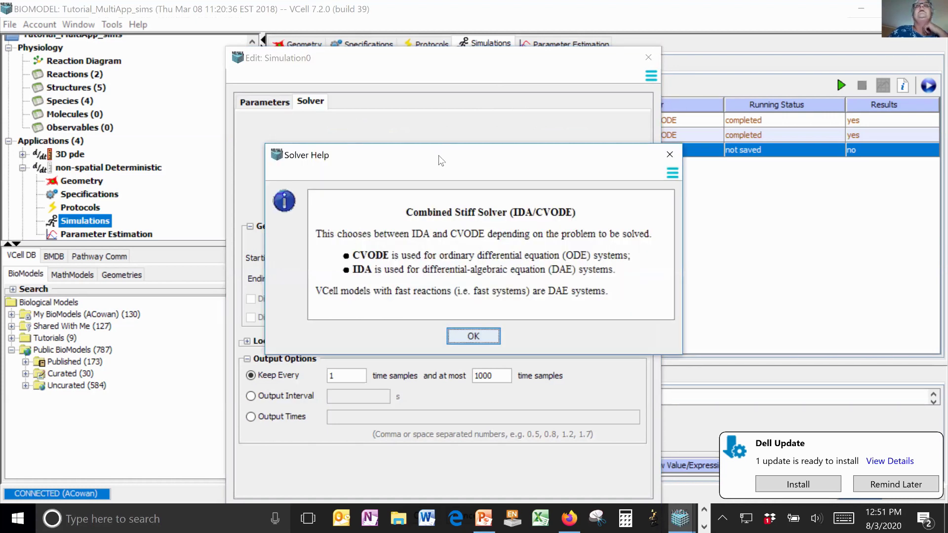
click(474, 335)
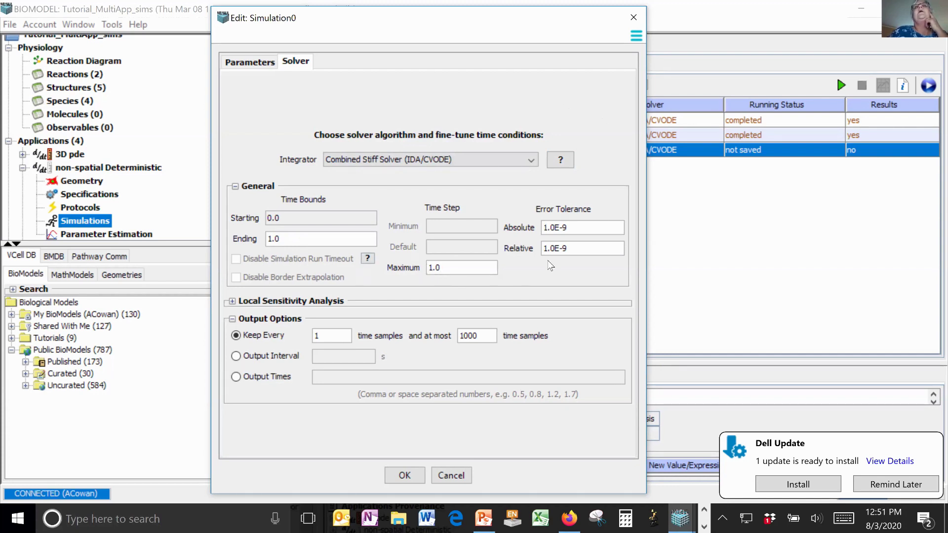
drag(457, 18, 424, 15)
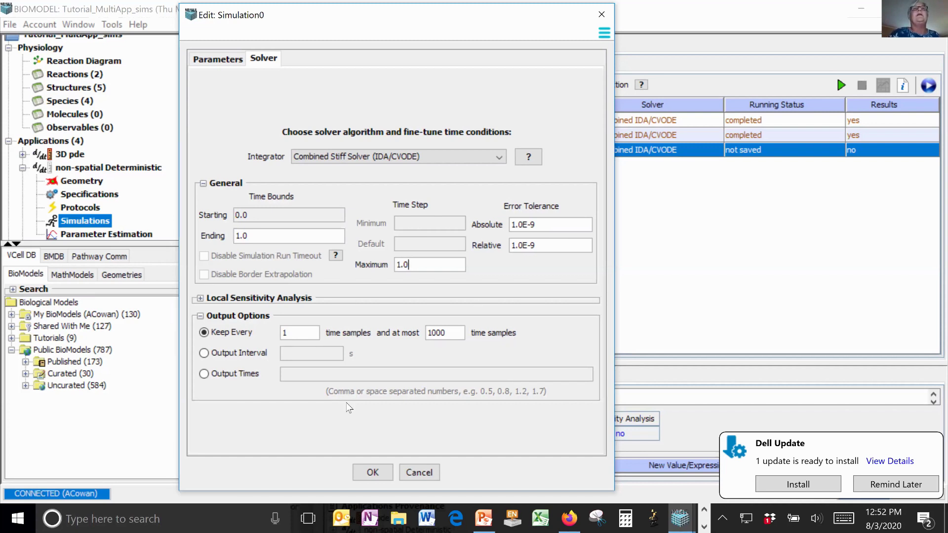
Switch the solver output option to Output Interval and clear the interval value
click(219, 357)
double_click(280, 353)
text(1)
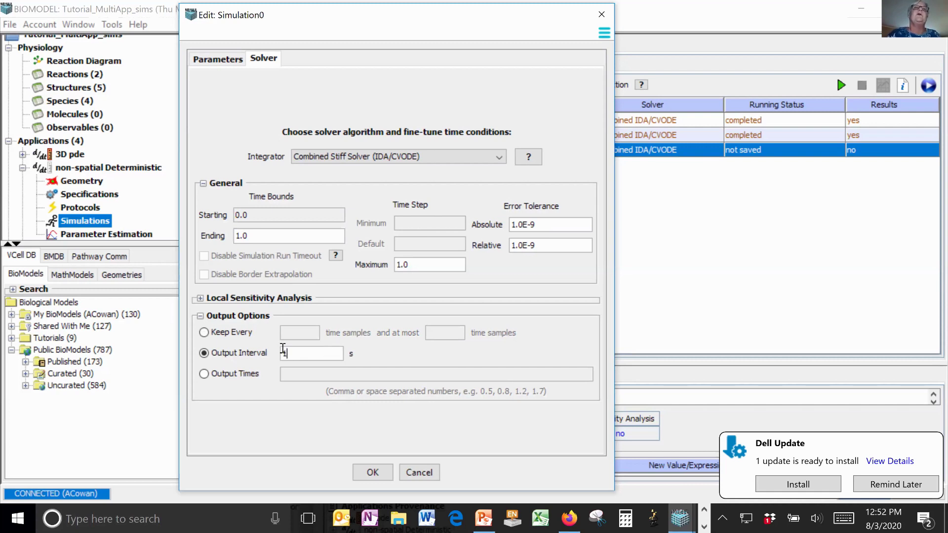
key(BackSpace)
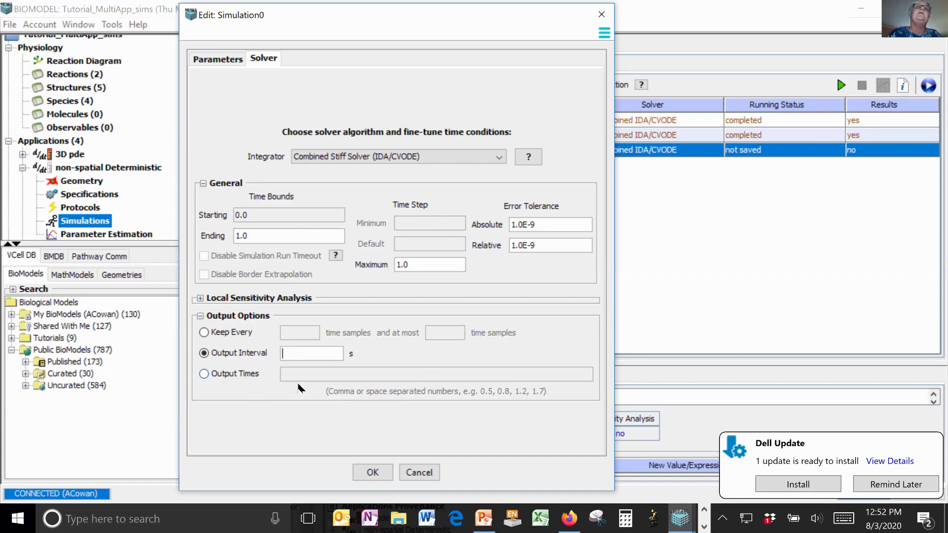
click(482, 312)
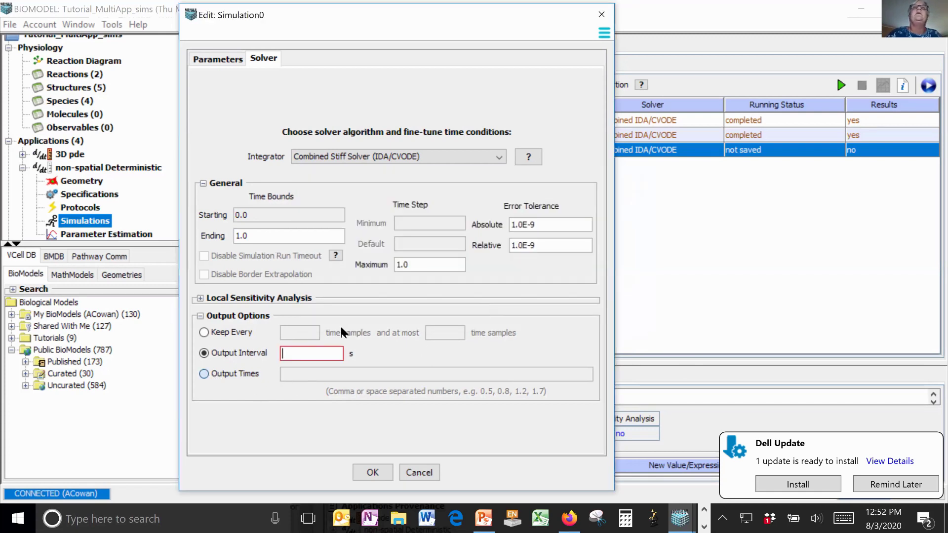
Enter an output interval of 1 s and switch the output option to Output Times
click(204, 375)
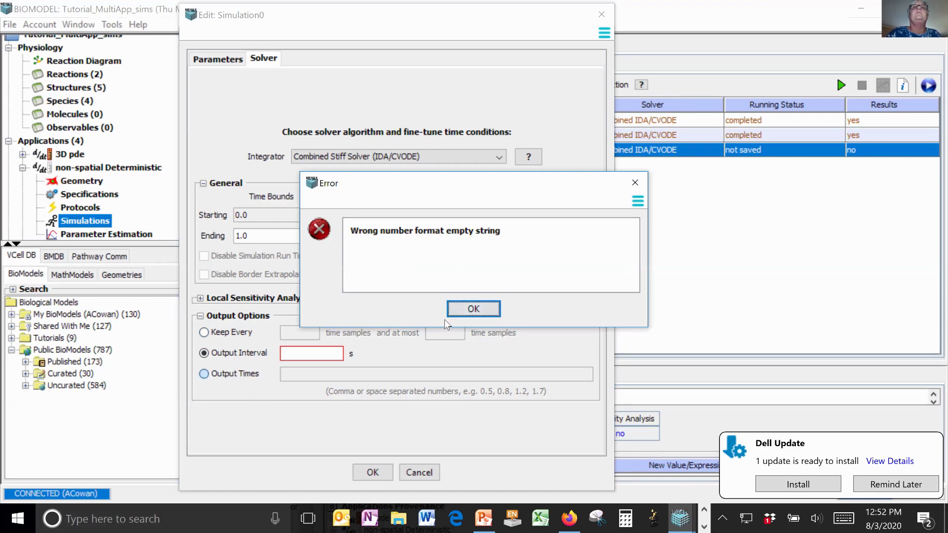
click(473, 309)
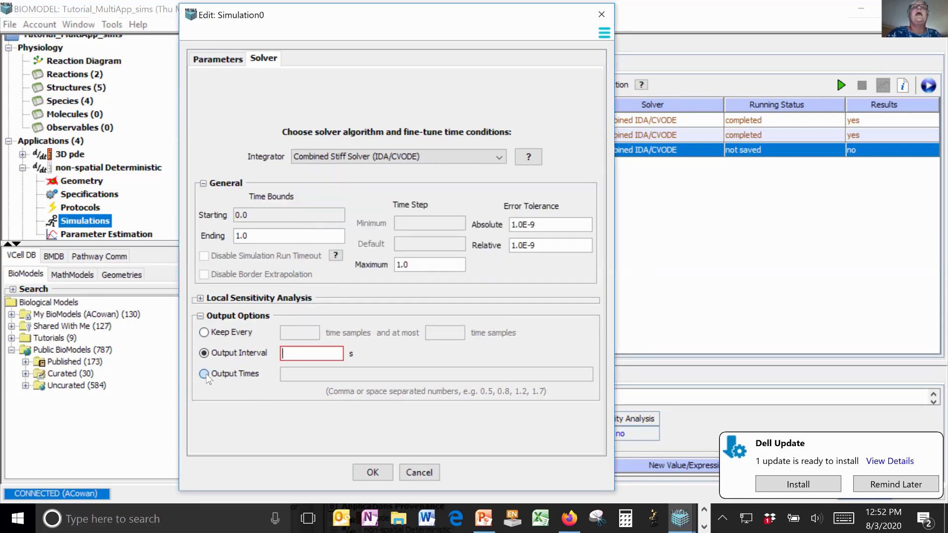
click(204, 375)
click(469, 309)
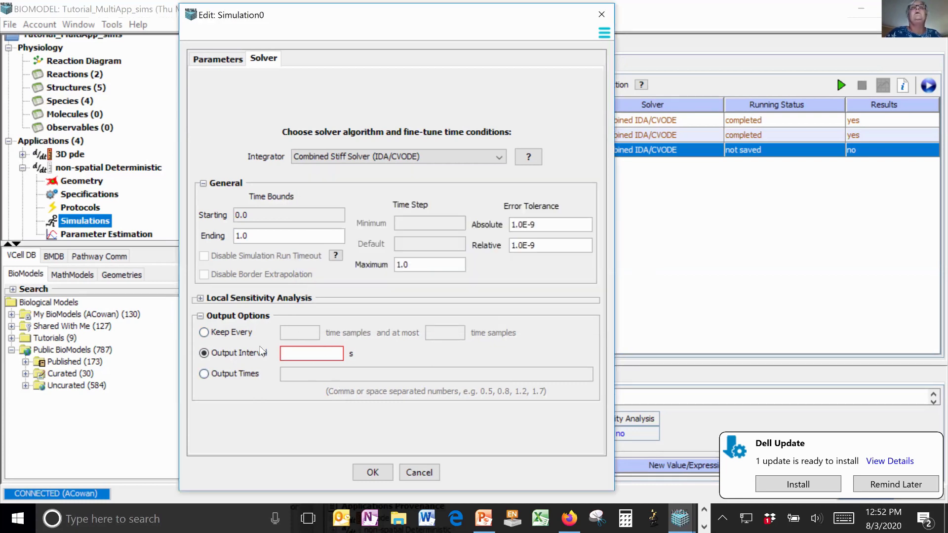
click(204, 332)
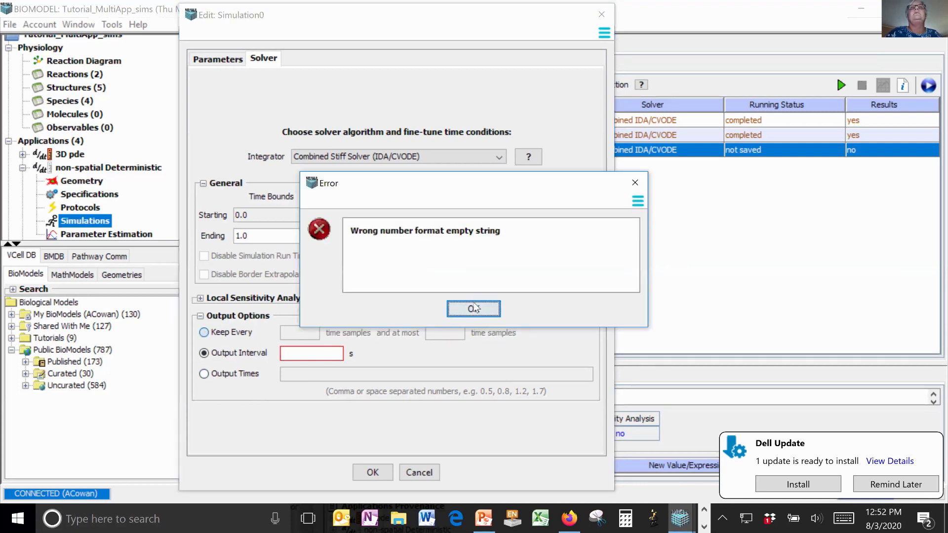
click(473, 308)
text(1)
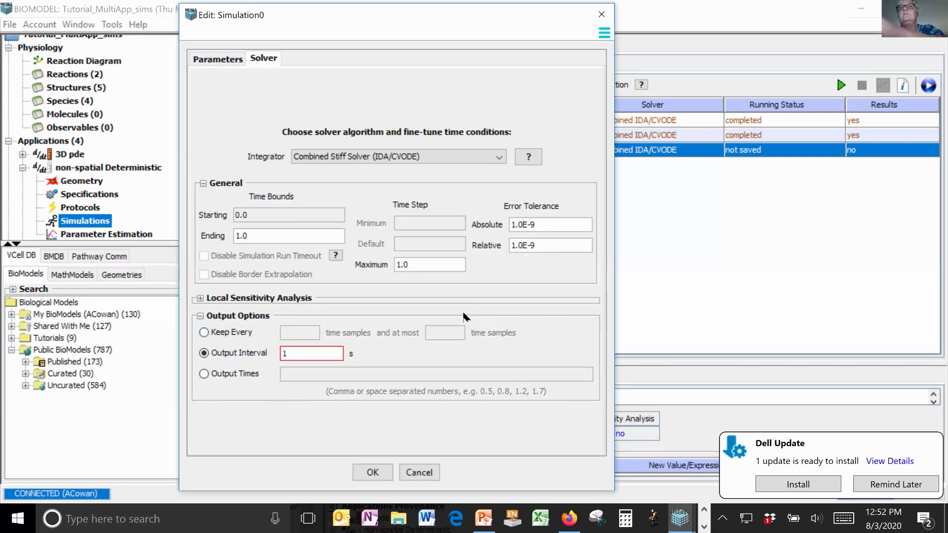
click(203, 374)
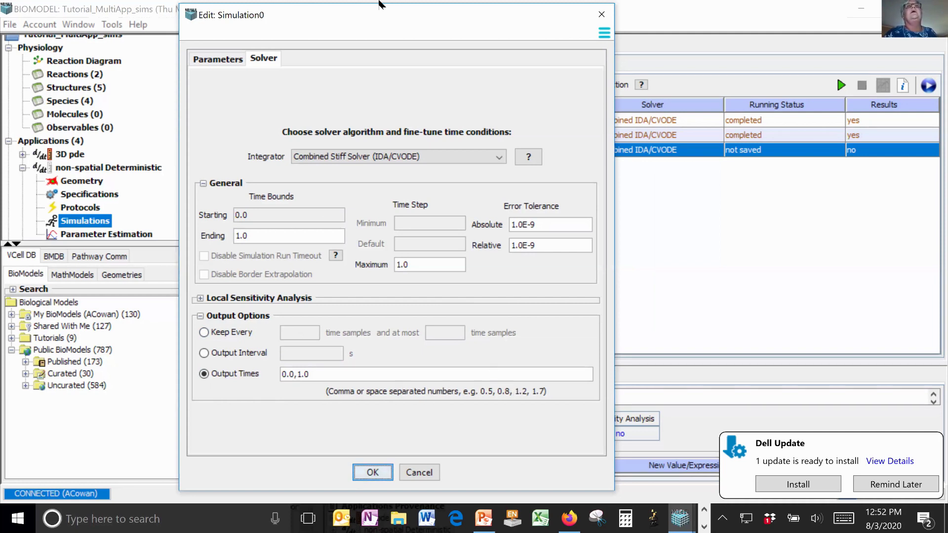
Cancel editing Simulation0 without keeping the changes
drag(364, 4, 378, 2)
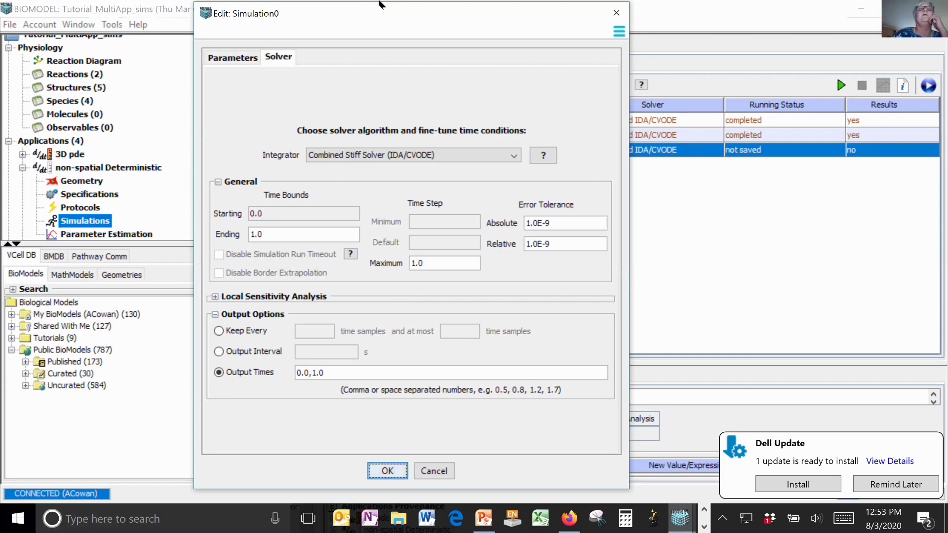
click(151, 395)
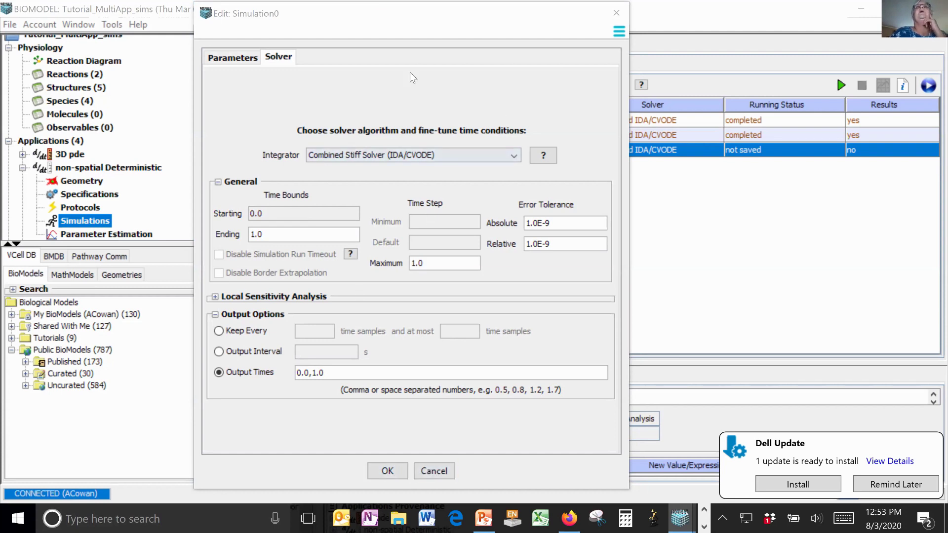
click(434, 471)
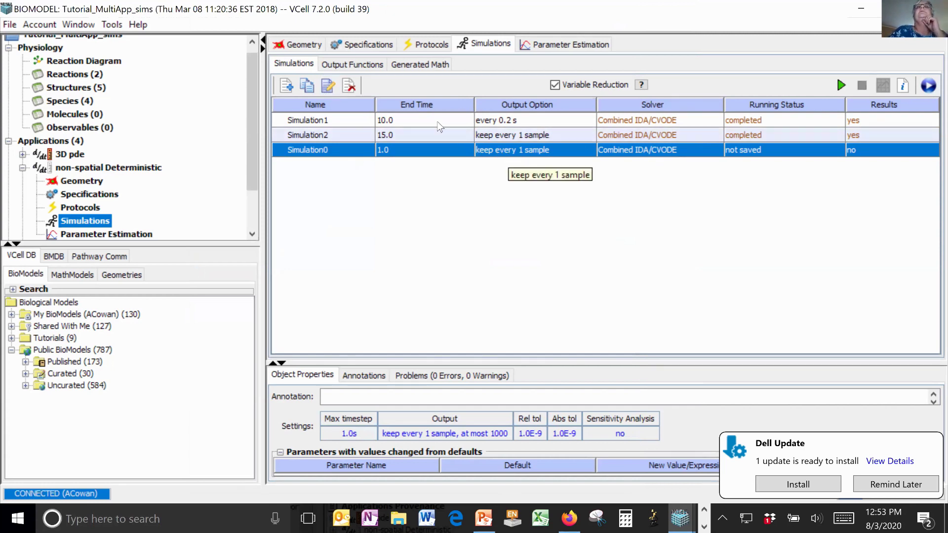
Restore the BioModel window to a smaller size and execute Simulation1 with Native Quick Run
click(449, 120)
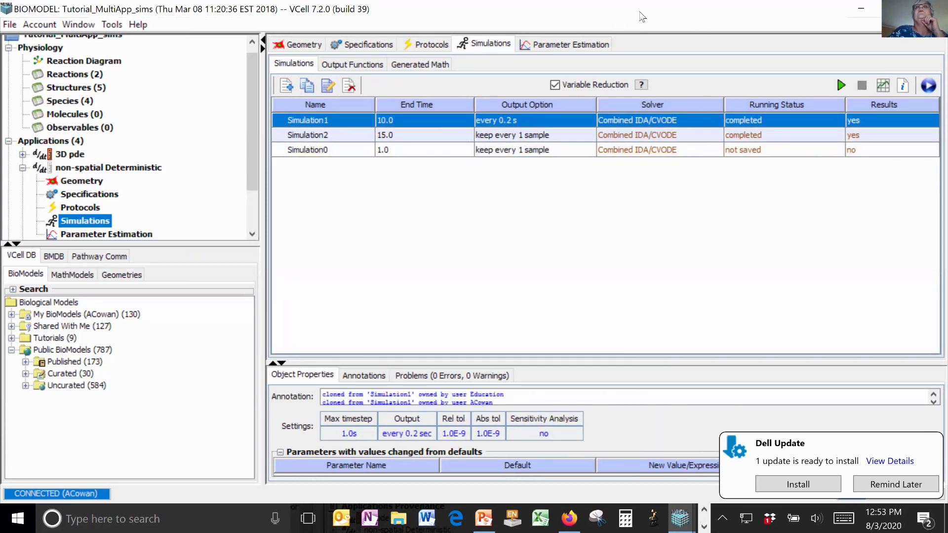
double_click(639, 12)
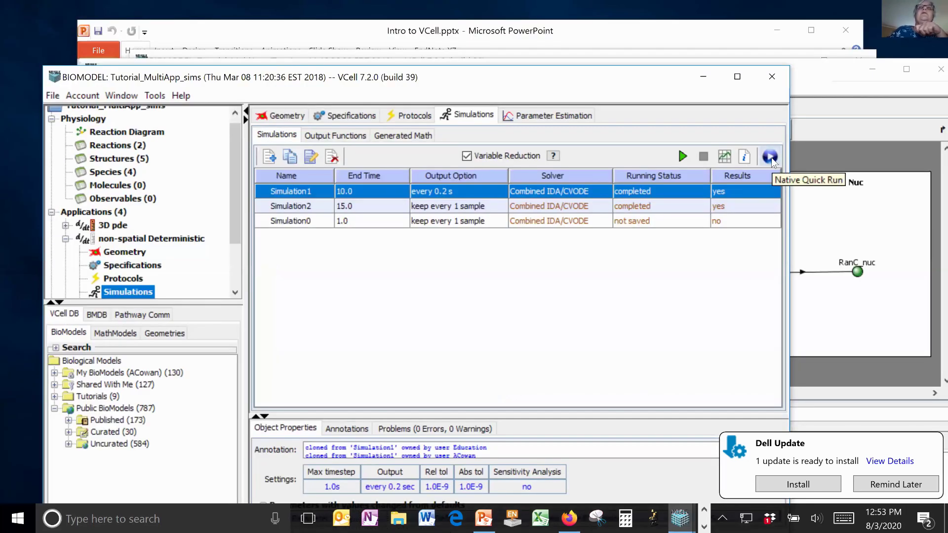
click(771, 157)
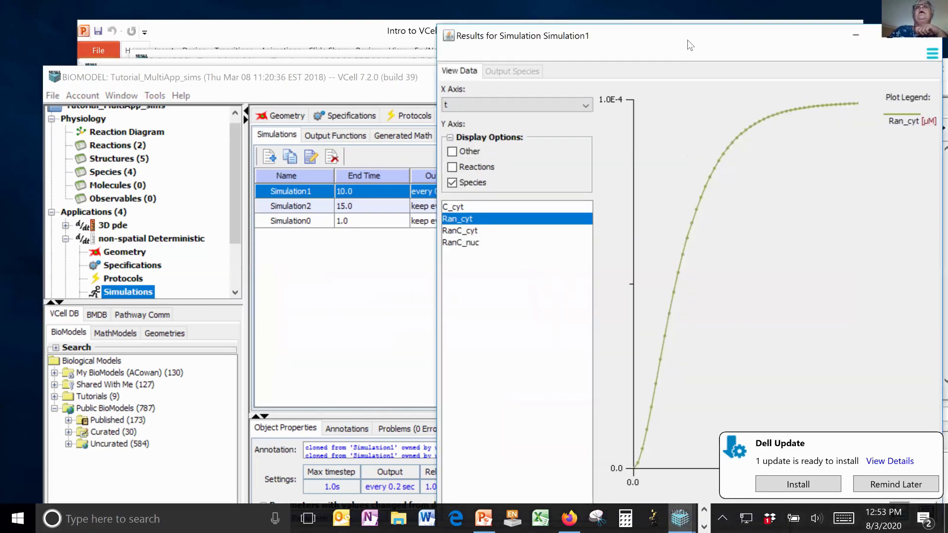
drag(691, 45, 523, 42)
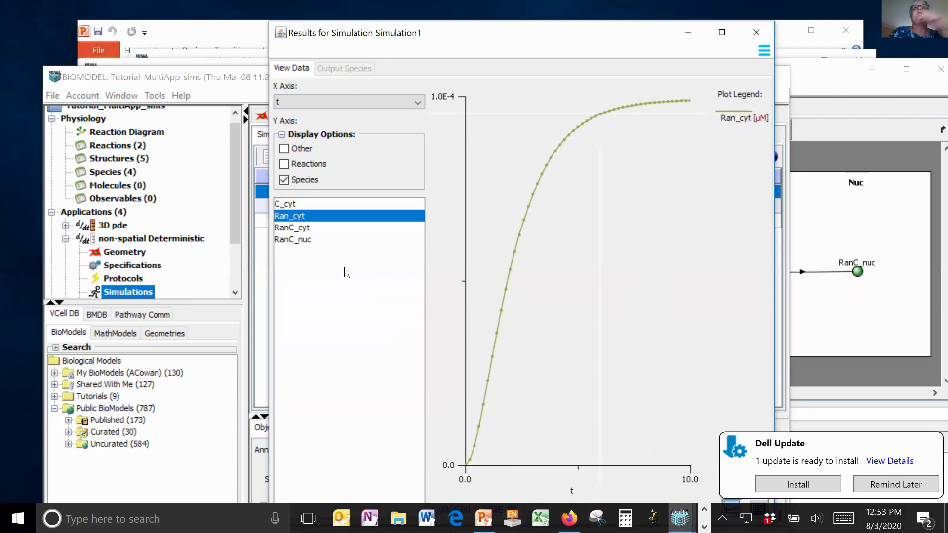
Plot C_cyt, Ran_cyt, RanC_cyt and RanC_nuc together in the Simulation1 results and view the data as a table
shift+click(302, 239)
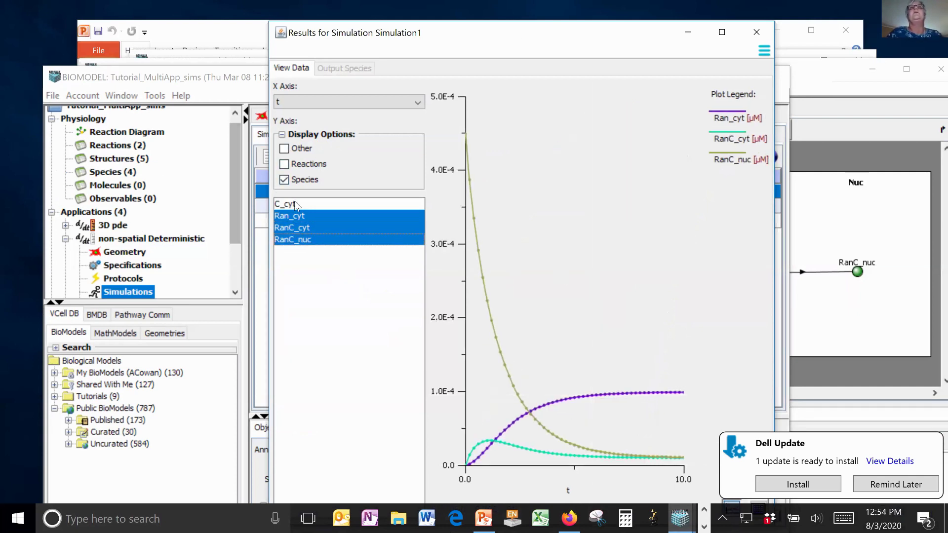
ctrl+click(326, 204)
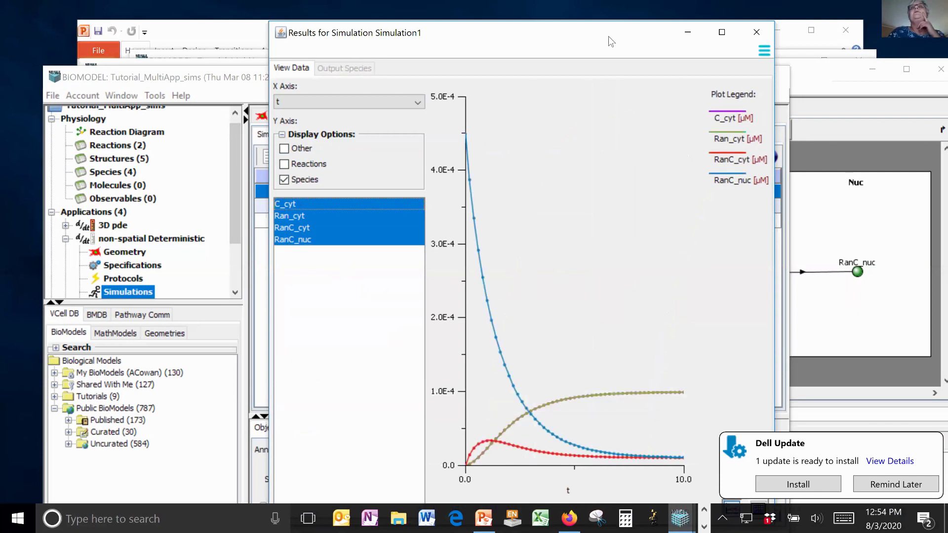
drag(609, 37, 524, 15)
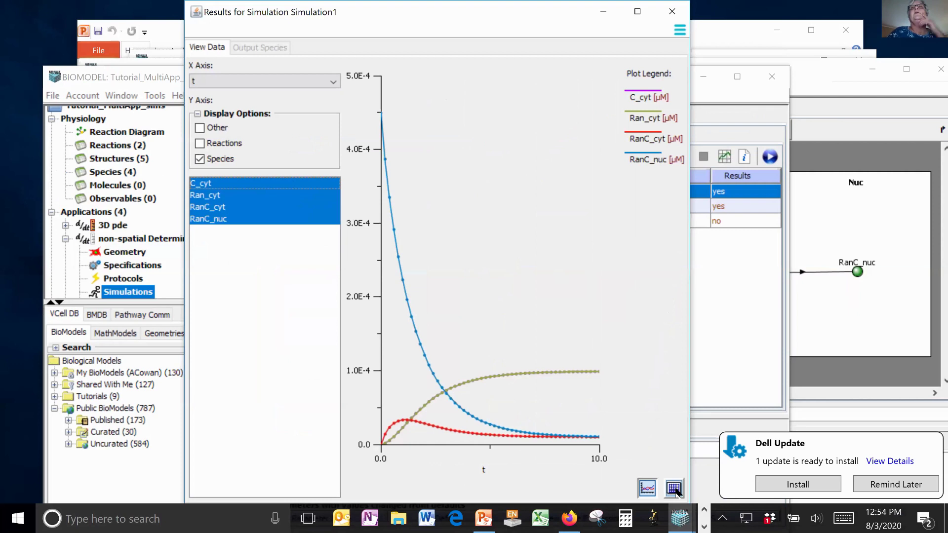
click(674, 489)
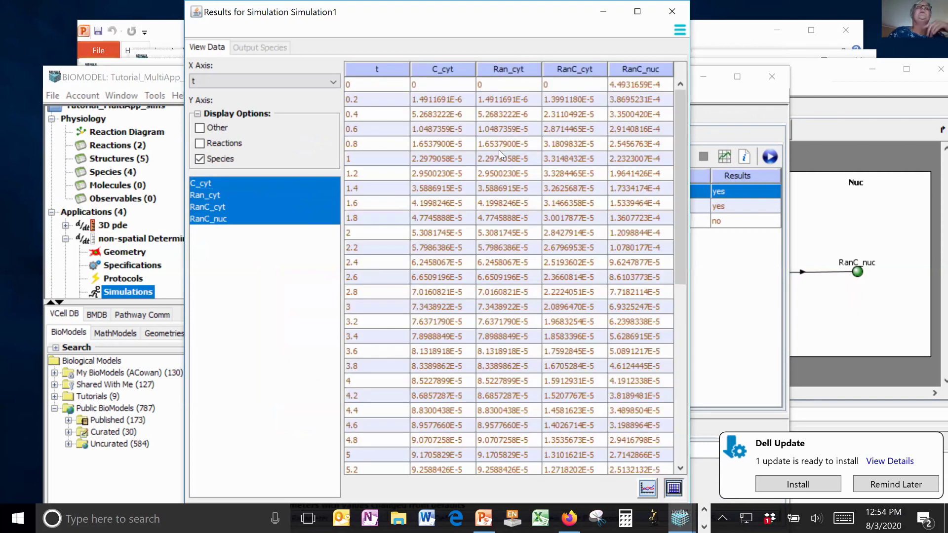
Close the Simulation1 results and start a new output function named Cytsum for the non-spatial Deterministic application
click(647, 494)
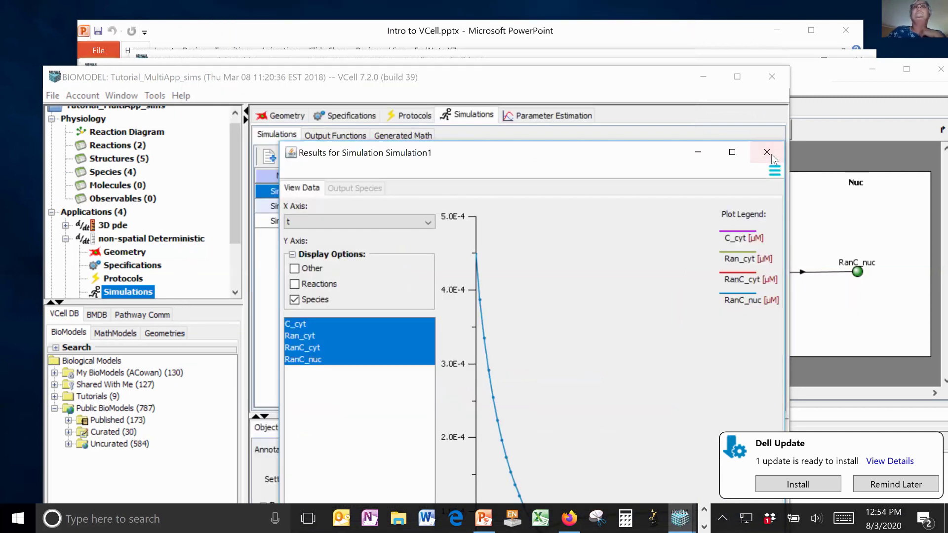
click(770, 155)
click(335, 137)
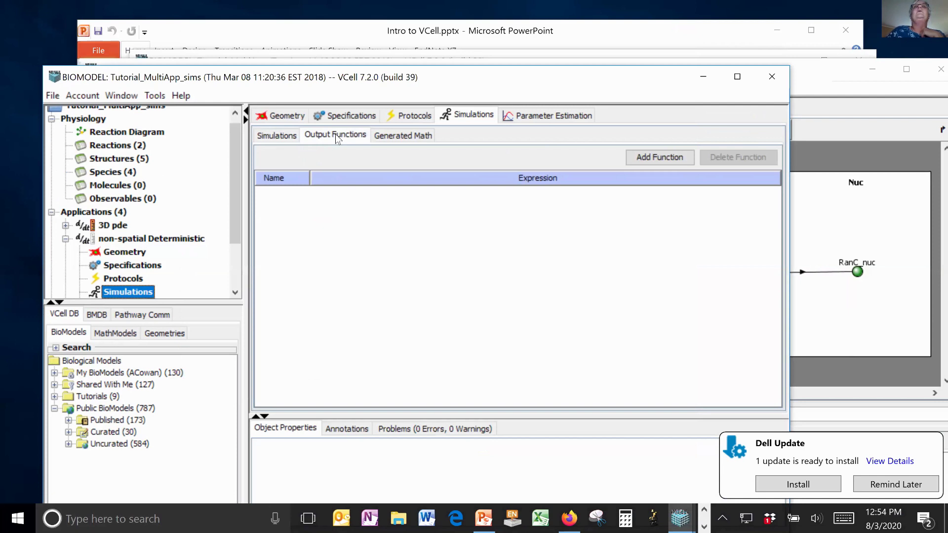
click(677, 158)
double_click(398, 295)
text(Cytsum)
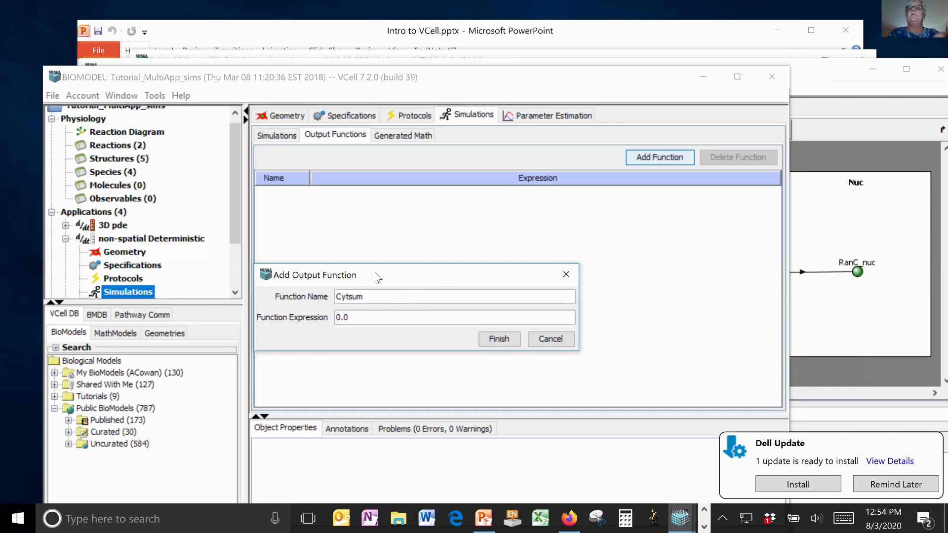
Define the Cytsum expression as RanC_cyt+C_cyt and finish adding the function
double_click(358, 316)
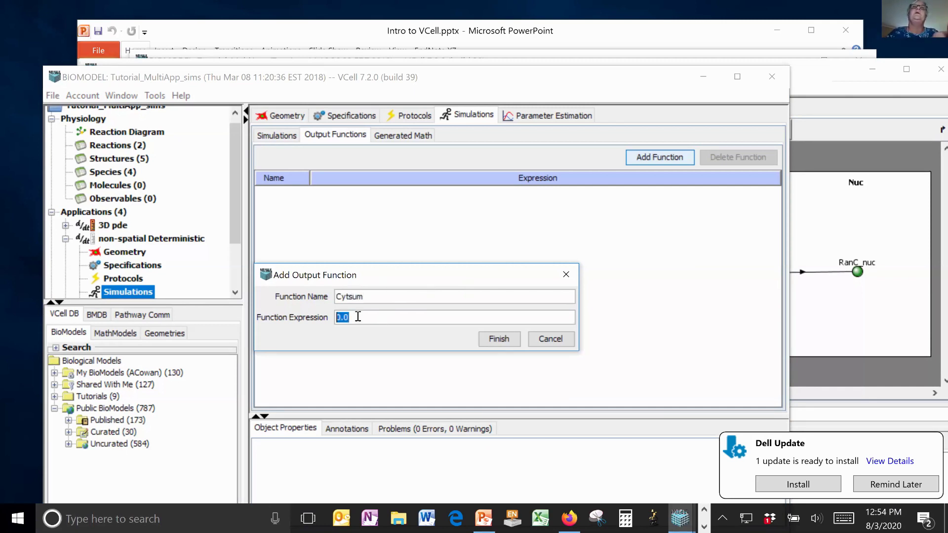
text(RanC)
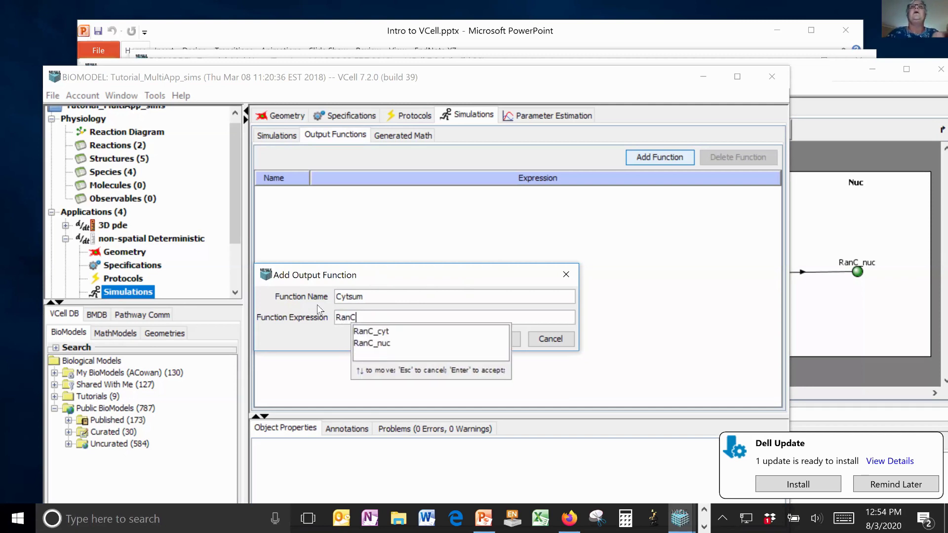
click(389, 331)
key(Return)
text(+C)
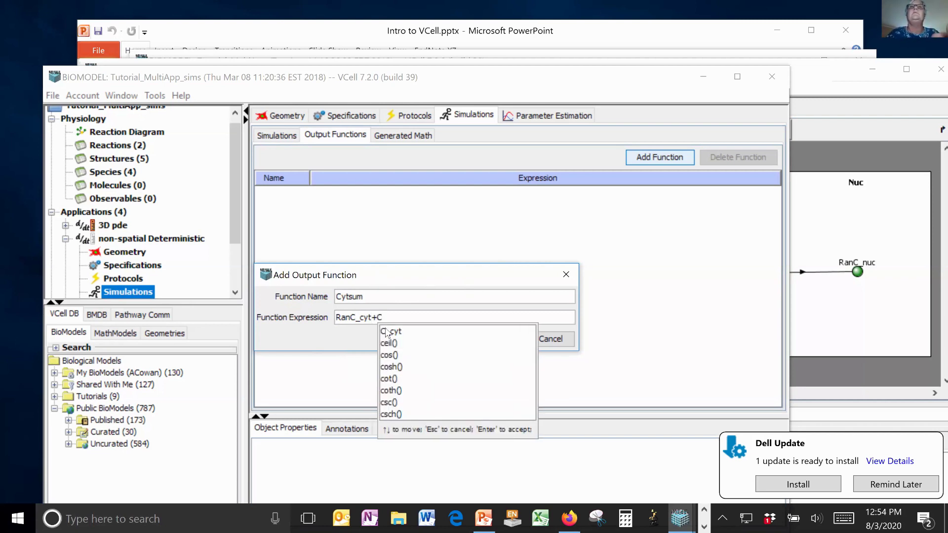
click(390, 331)
click(496, 337)
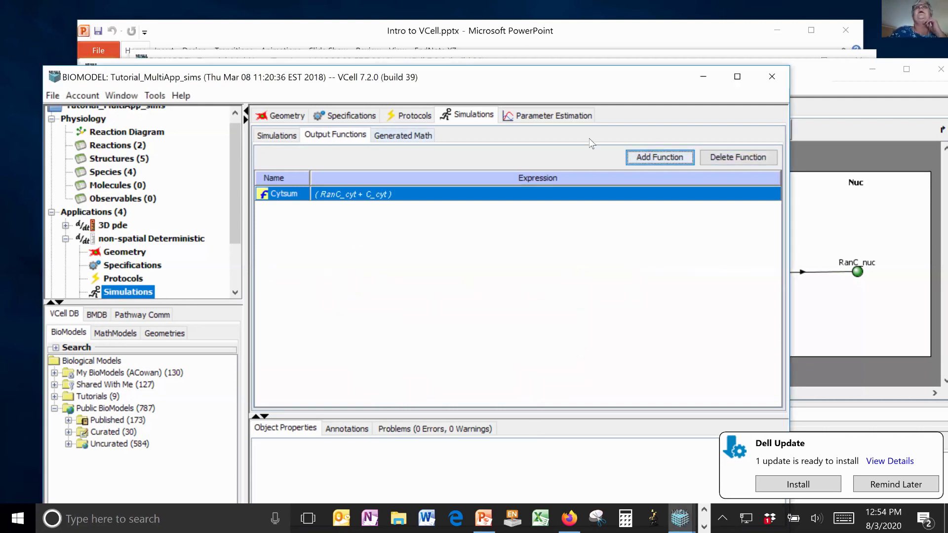
Reopen the Simulation1 results with user functions displayed, plot Cytsum, and close the results
click(477, 115)
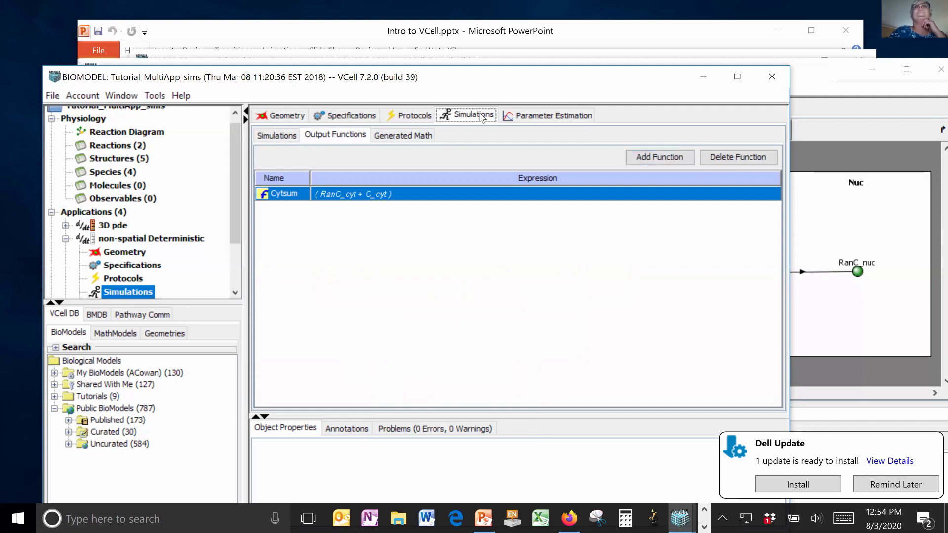
click(298, 132)
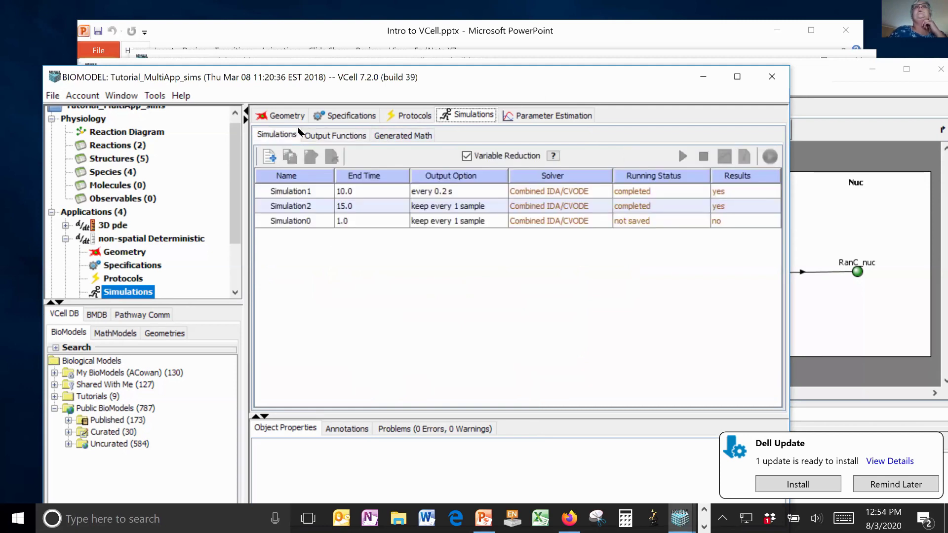
click(460, 190)
click(766, 159)
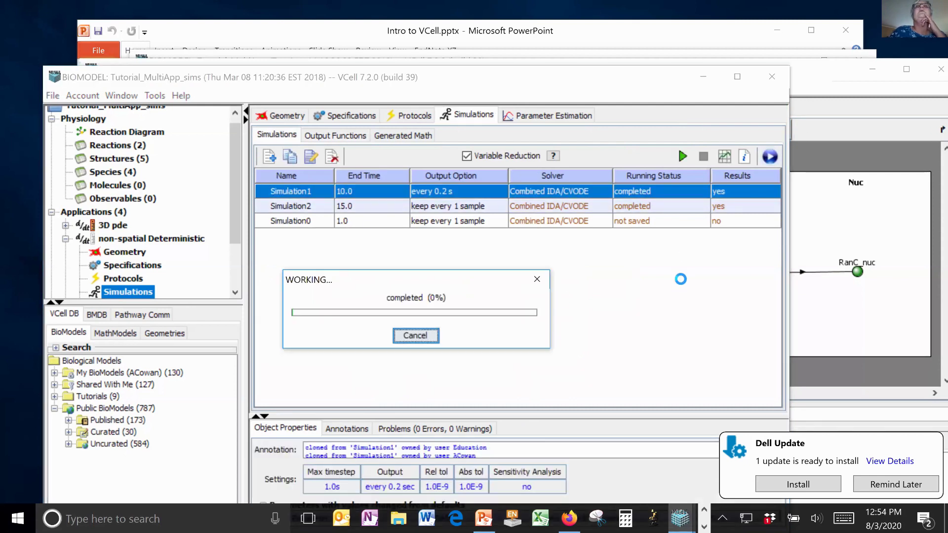
click(451, 198)
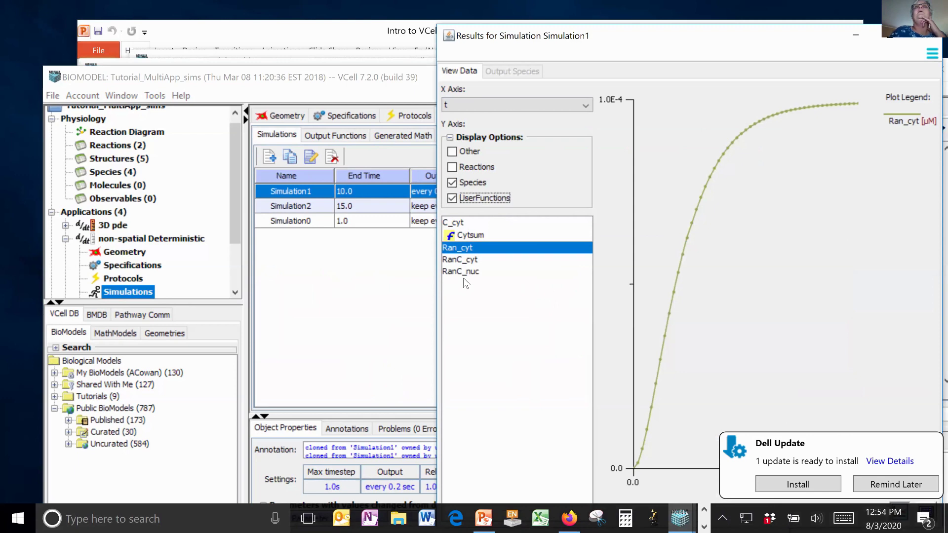
click(475, 235)
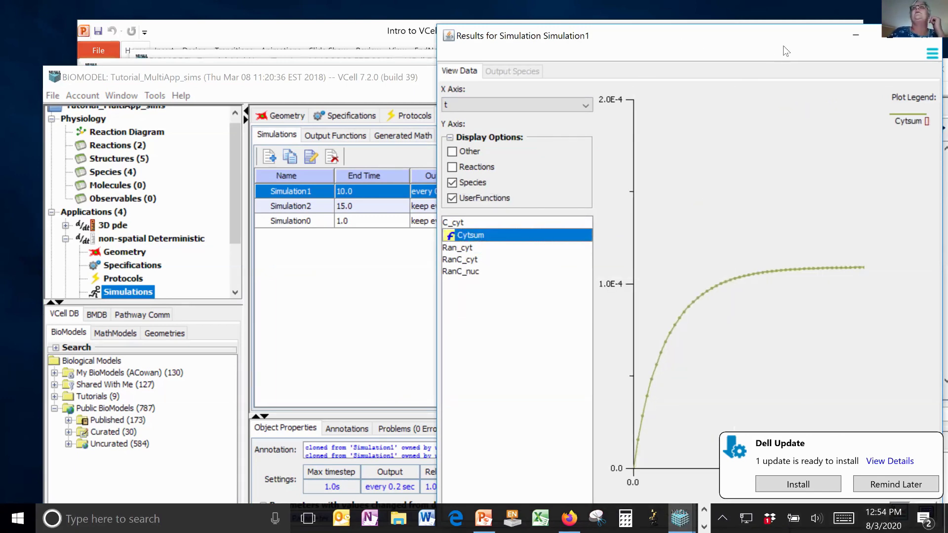
click(790, 17)
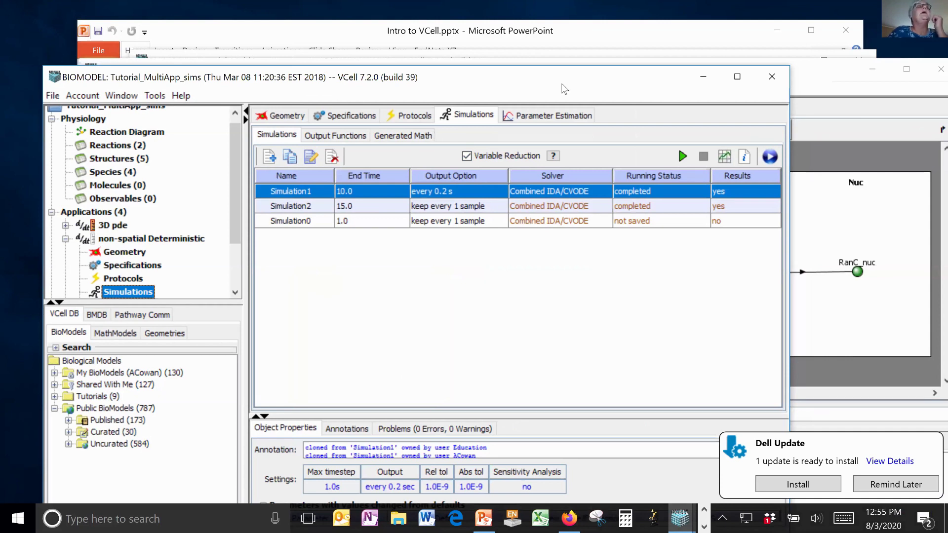
Examine the 3D pde geometry definition and compare it with the non-spatial Deterministic geometry definition and structure mapping
drag(494, 77, 596, 37)
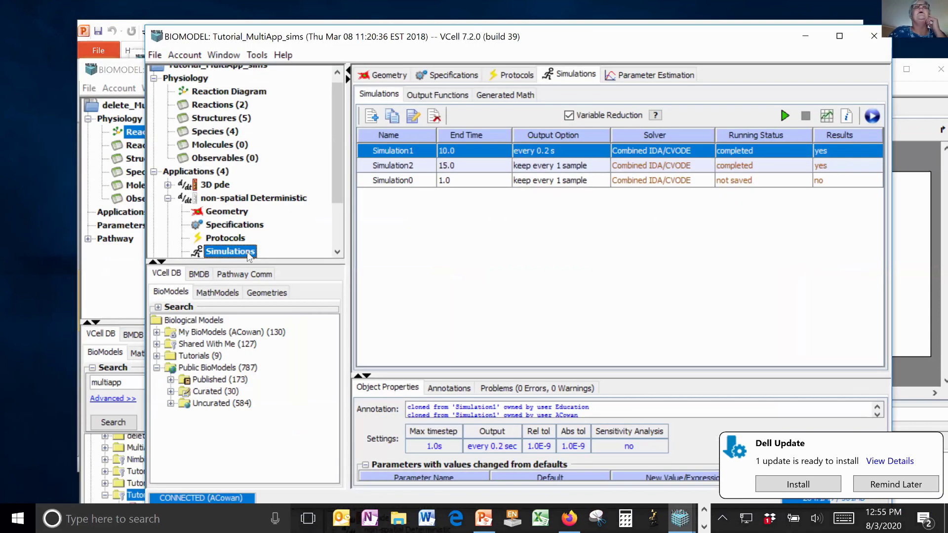
click(210, 186)
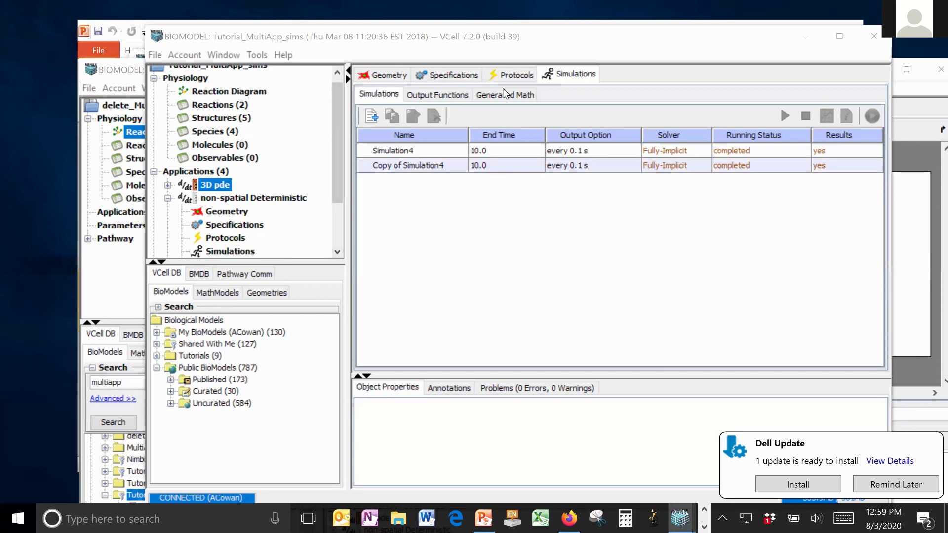
click(504, 94)
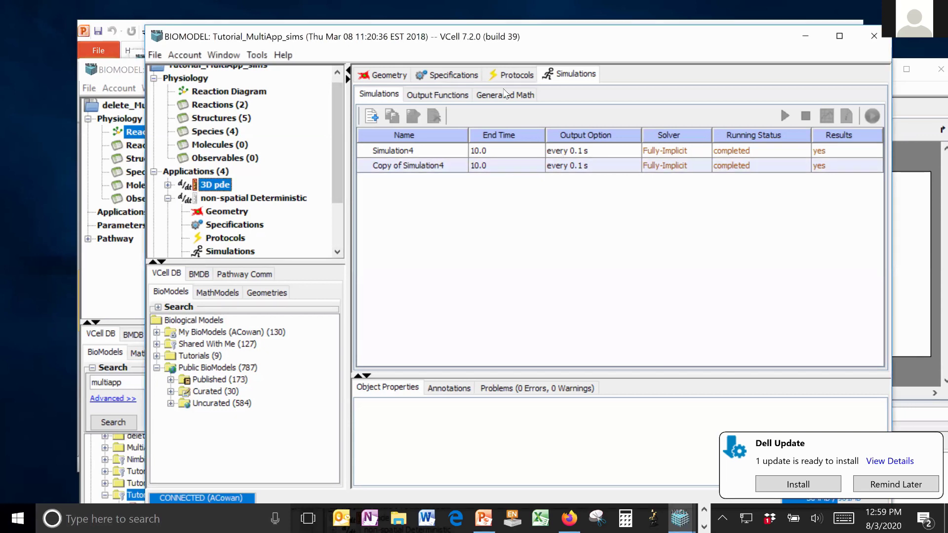
click(390, 76)
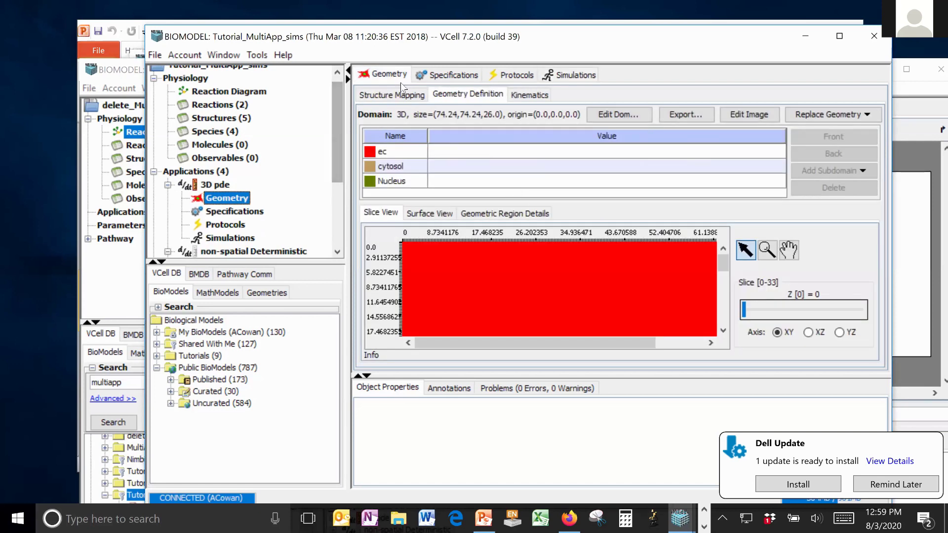
click(222, 252)
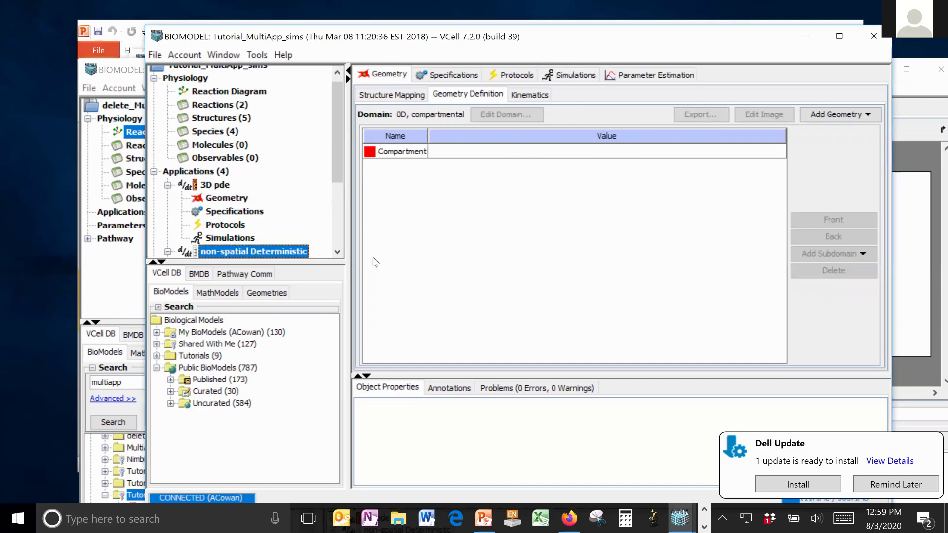
click(396, 93)
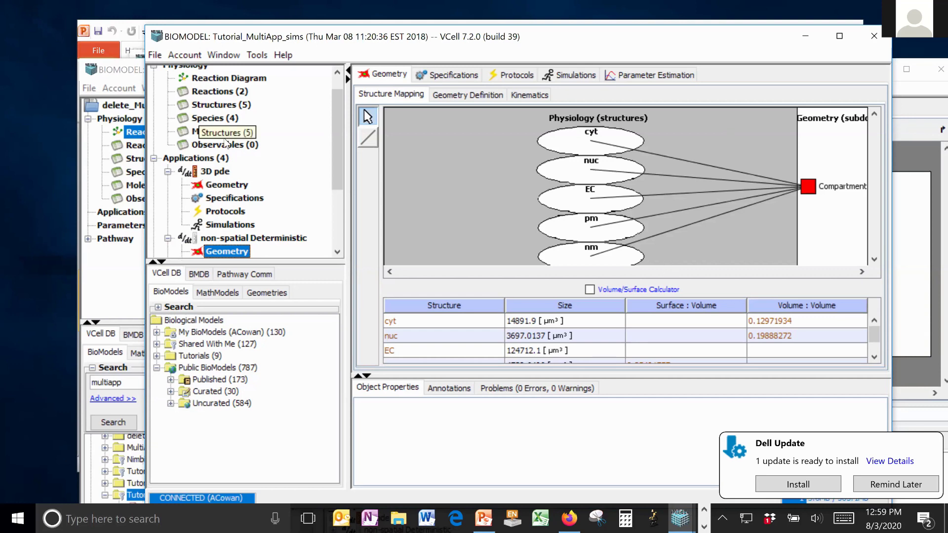
Examine how the 3D pde structures are mapped to the subdomains of the cell image geometry
drag(338, 122, 333, 168)
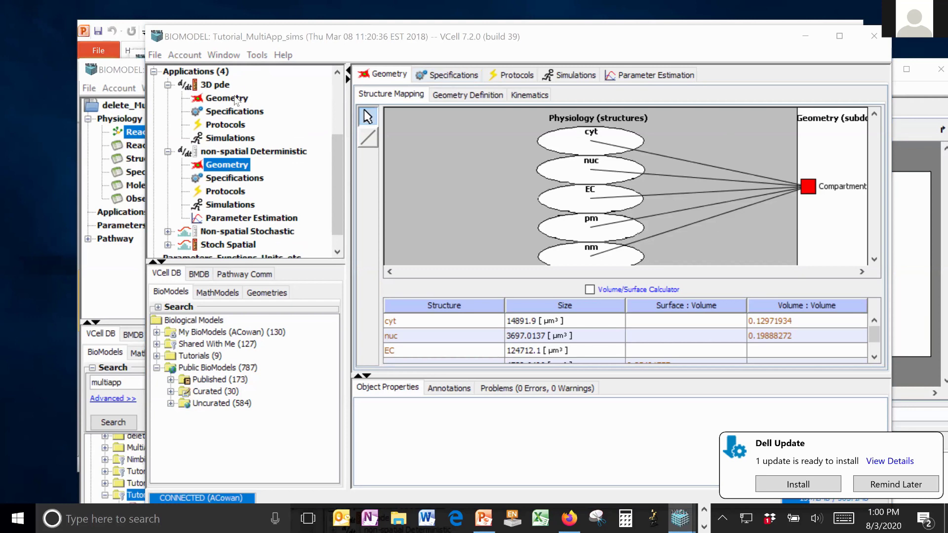
click(236, 100)
scroll(724, 203, down, 3)
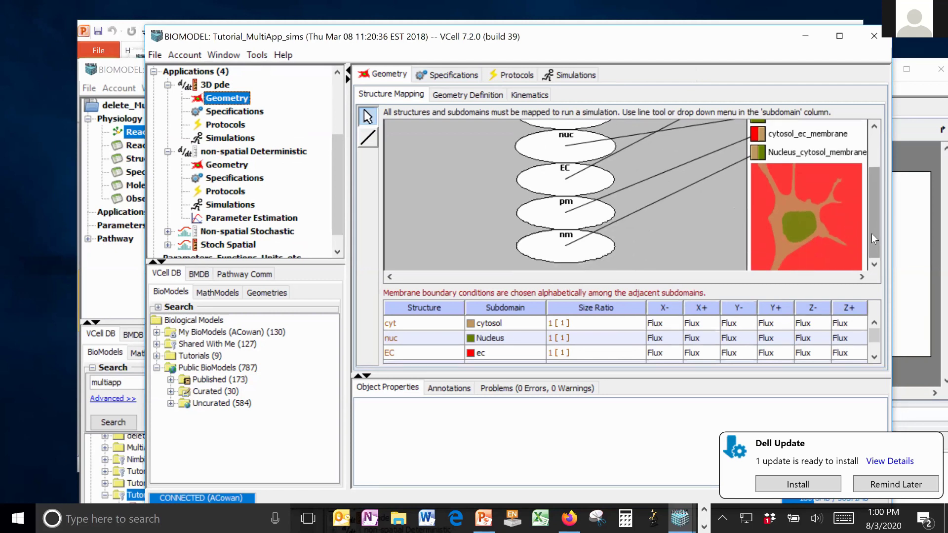
mouse_move(877, 165)
mouse_down()
mouse_move(875, 130)
mouse_move(877, 166)
mouse_up()
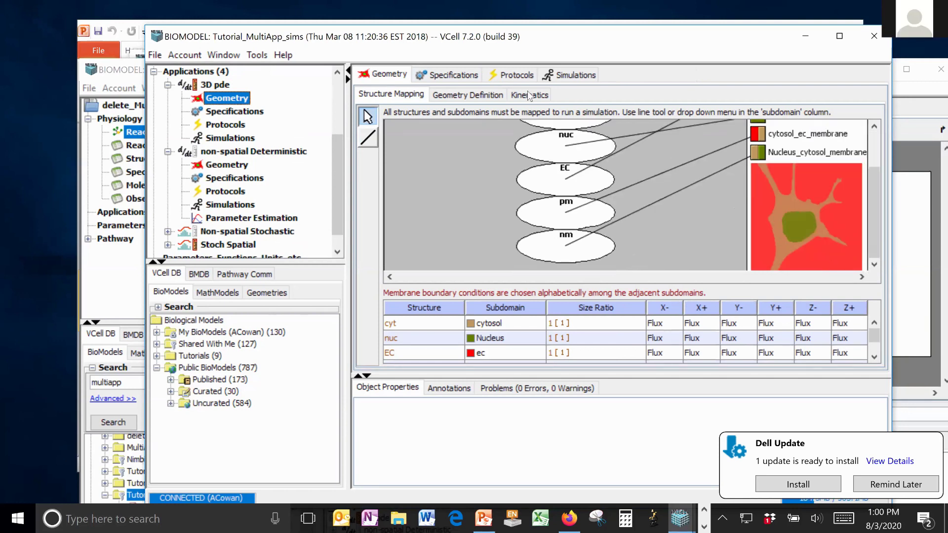
drag(622, 37, 573, 22)
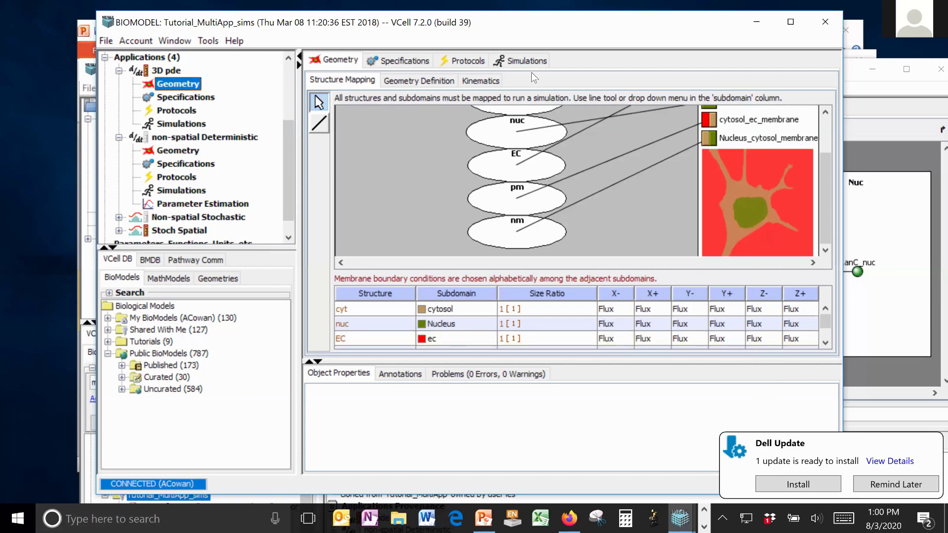
drag(528, 24, 531, 72)
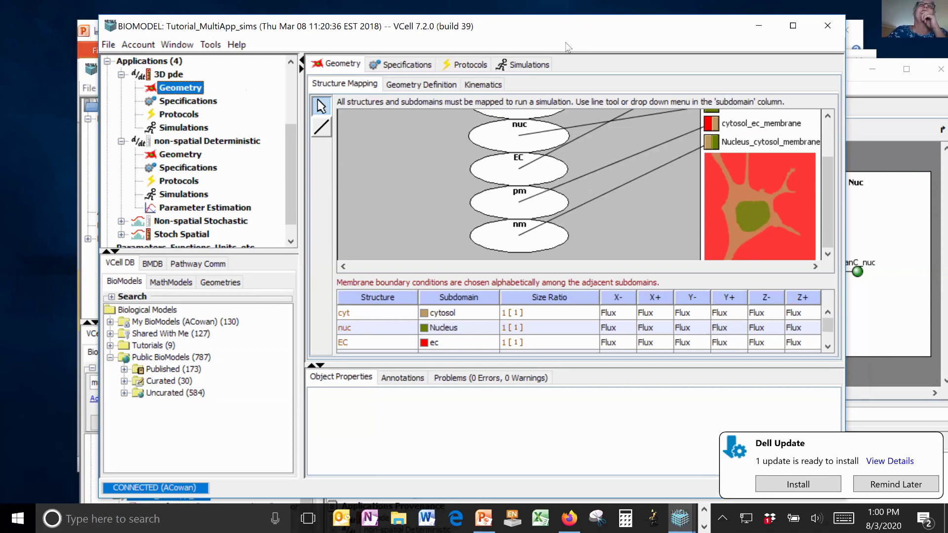
scroll(582, 165, up, 3)
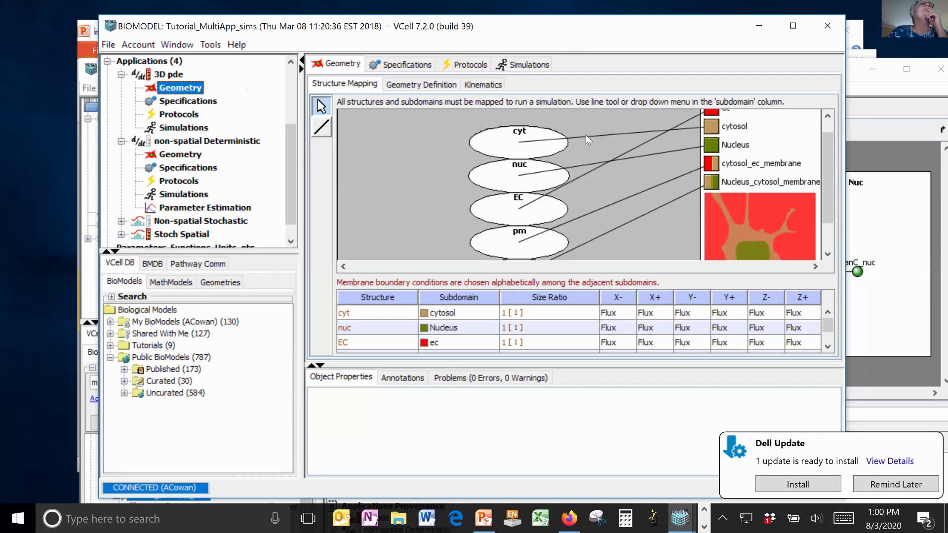
drag(597, 26, 655, 49)
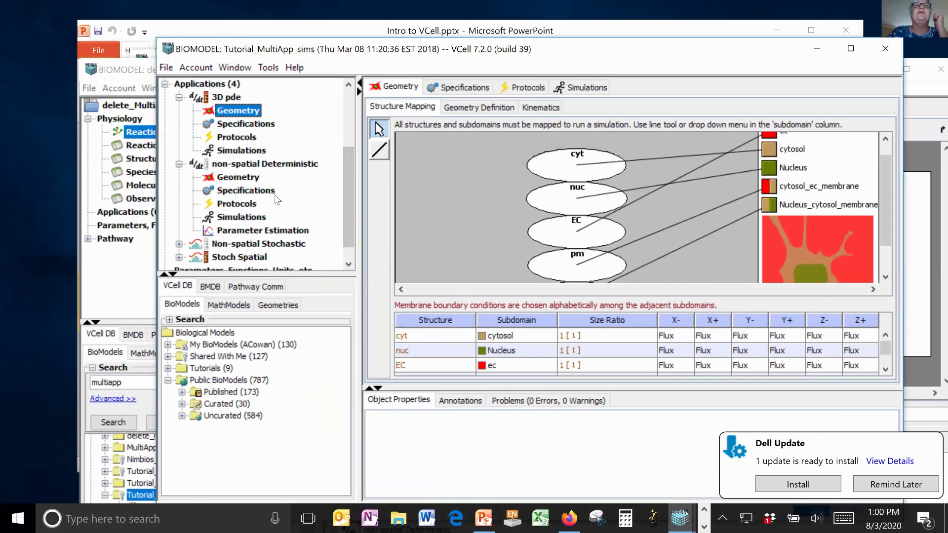
Maximize the Tutorial_MultiApp_sims window and show the available types for a new application
click(353, 128)
drag(353, 129, 365, 211)
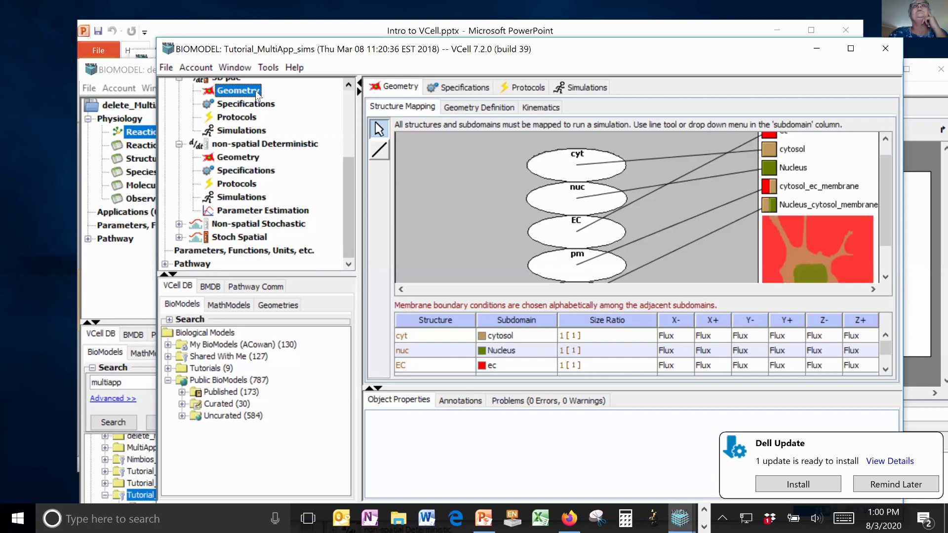
drag(346, 48, 315, 63)
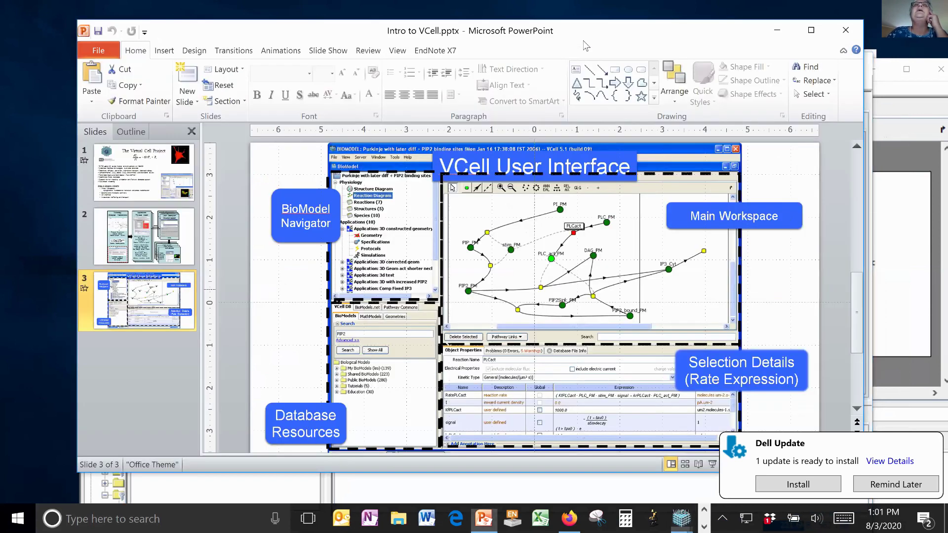
drag(599, 47, 573, 334)
double_click(591, 58)
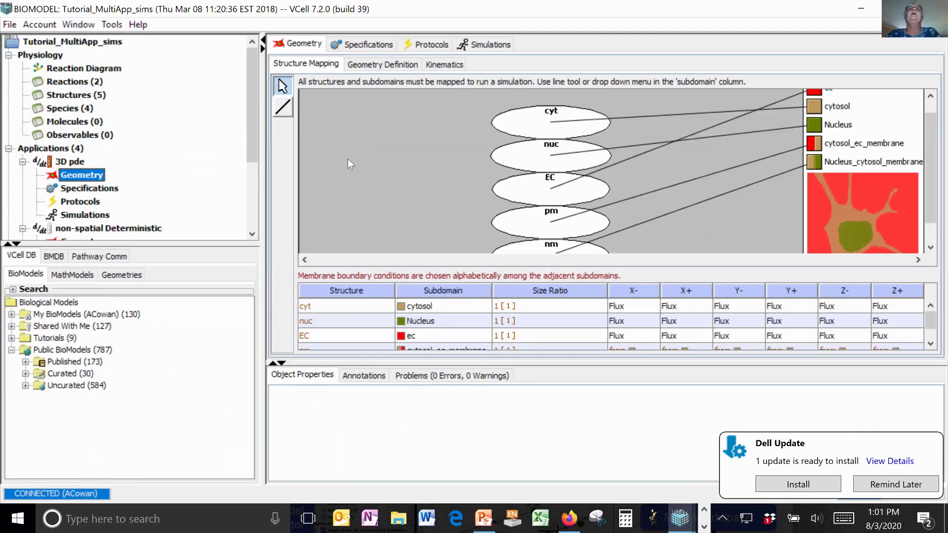
click(77, 150)
right_click(78, 152)
mouse_move(162, 163)
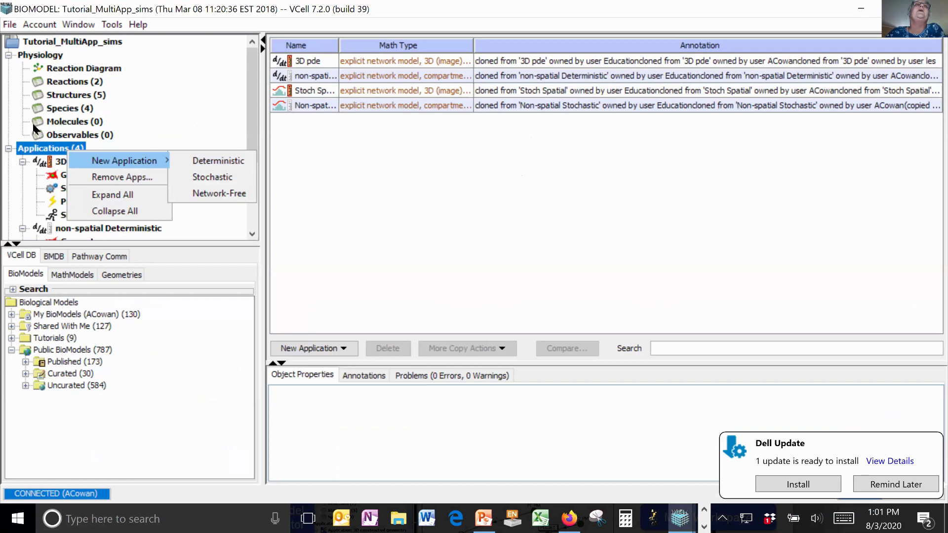
Return to the 3D pde structure mapping, enlarge its pane slightly, and restore the BioModel window to a smaller size
click(66, 161)
click(66, 161)
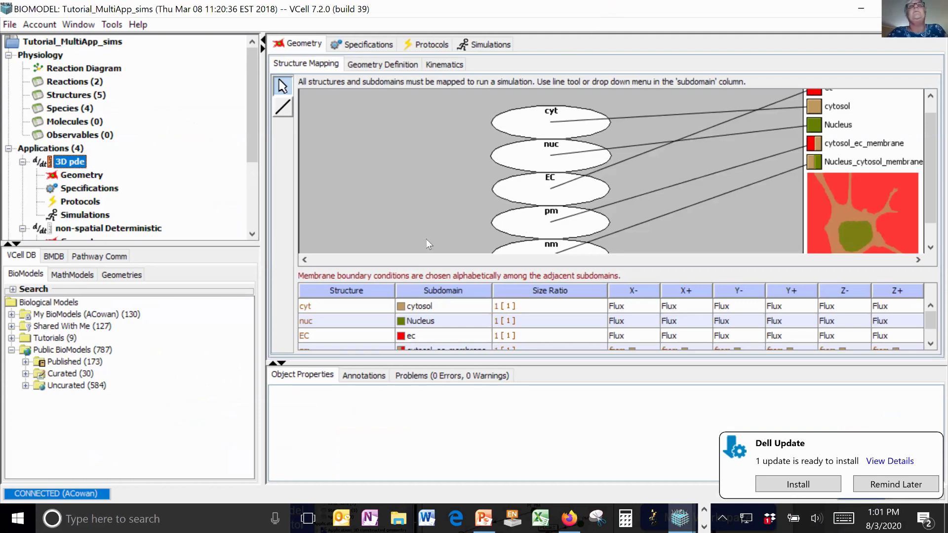
drag(456, 363, 455, 372)
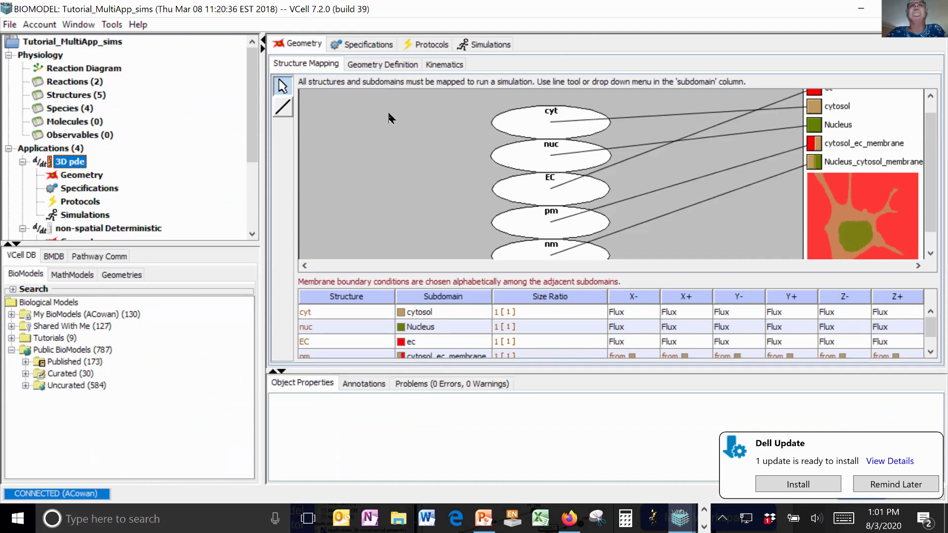
key(super+Down)
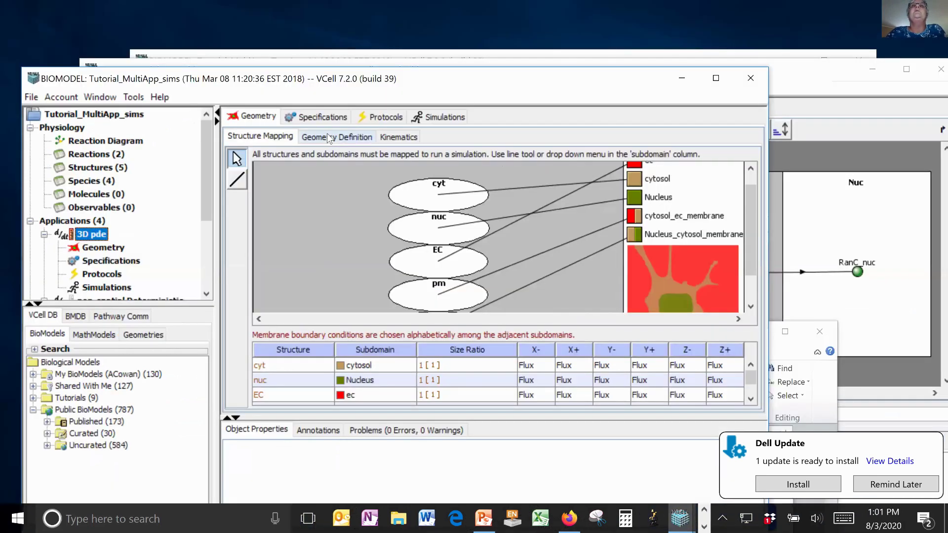
View the 3D pde geometry definition and browse the XY image slices to Z slice 13
click(324, 136)
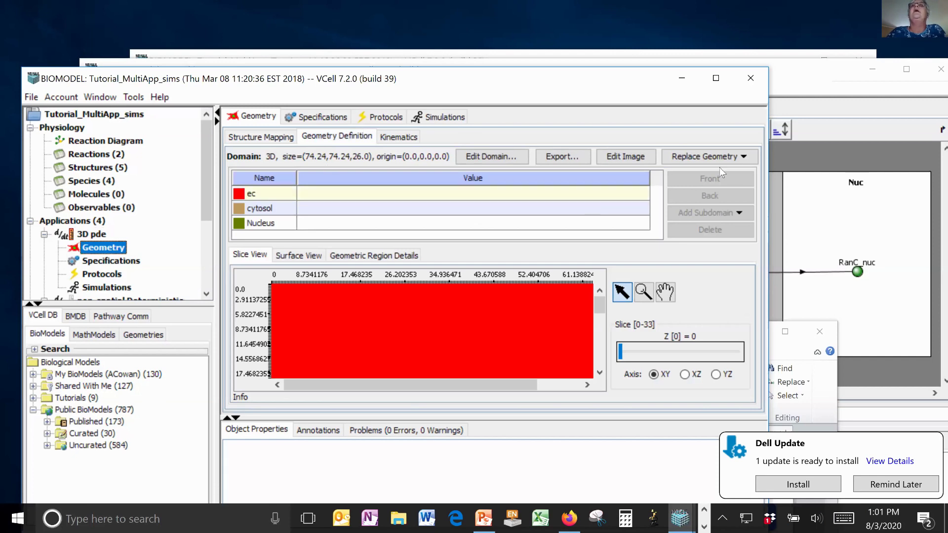
drag(601, 307, 602, 388)
drag(621, 352, 603, 327)
drag(679, 356, 661, 365)
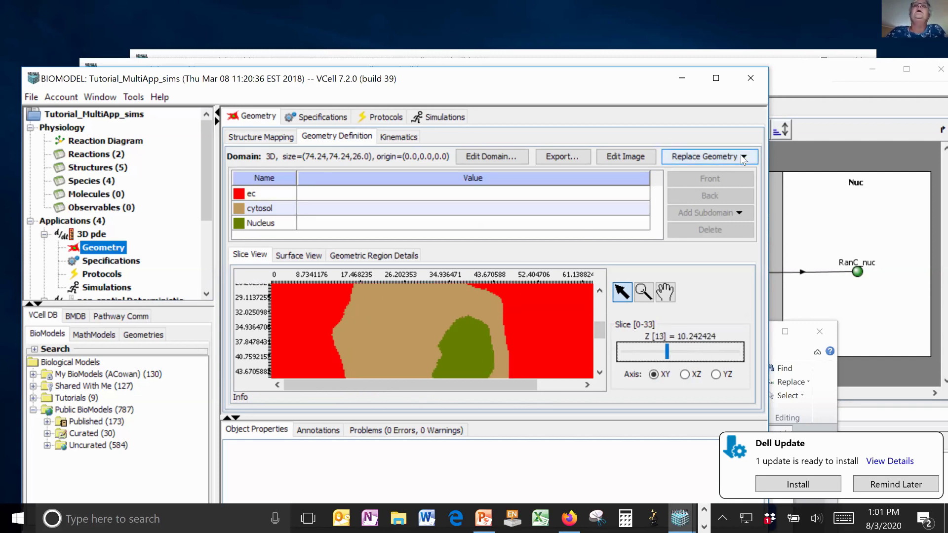
Show the geometry types available for replacing the 3D pde geometry, and close the list without choosing one
mouse_move(353, 324)
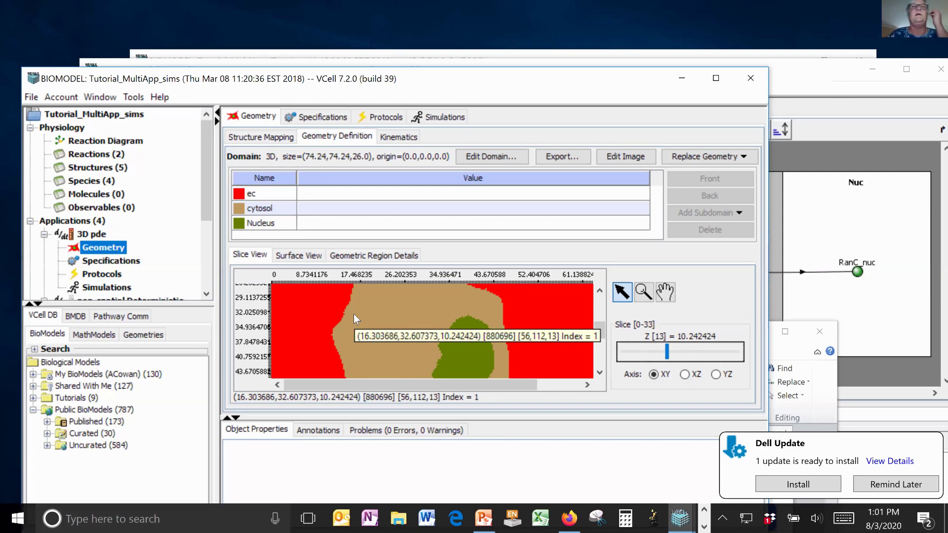
click(721, 156)
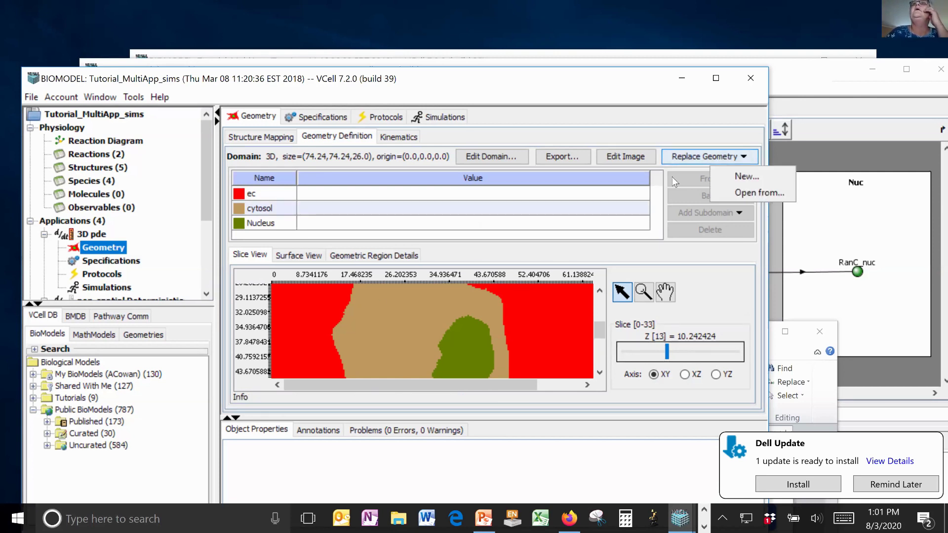
click(776, 179)
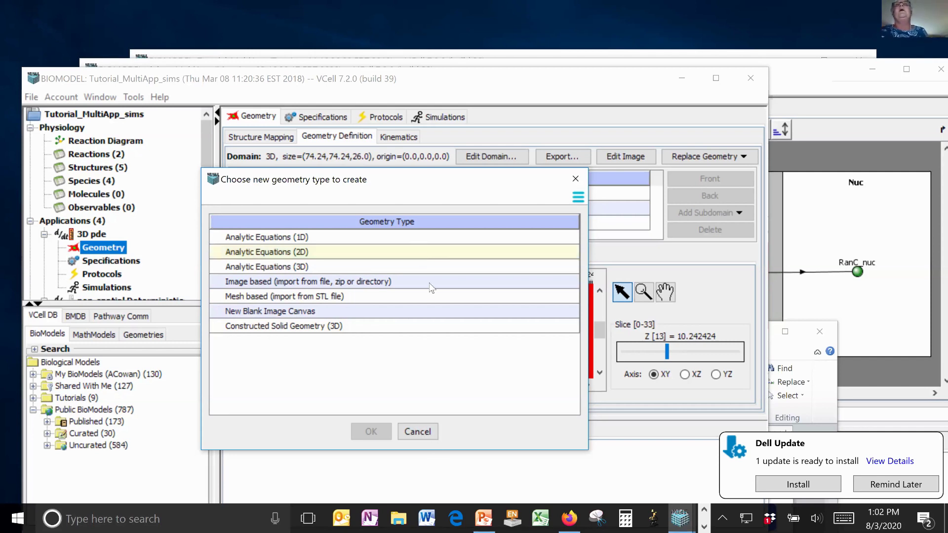
click(418, 431)
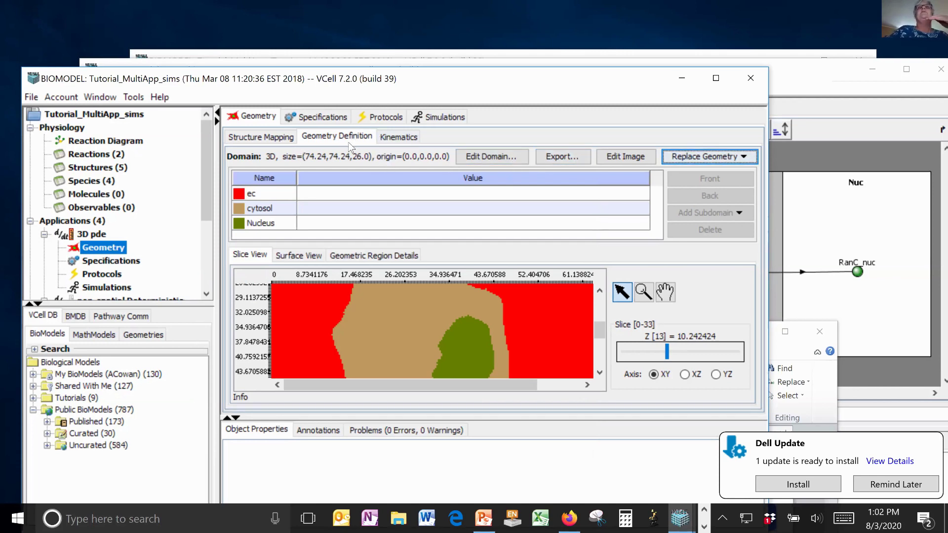
Compare the 3D pde structure mapping with its geometry definition, ending on the structure mapping
click(253, 138)
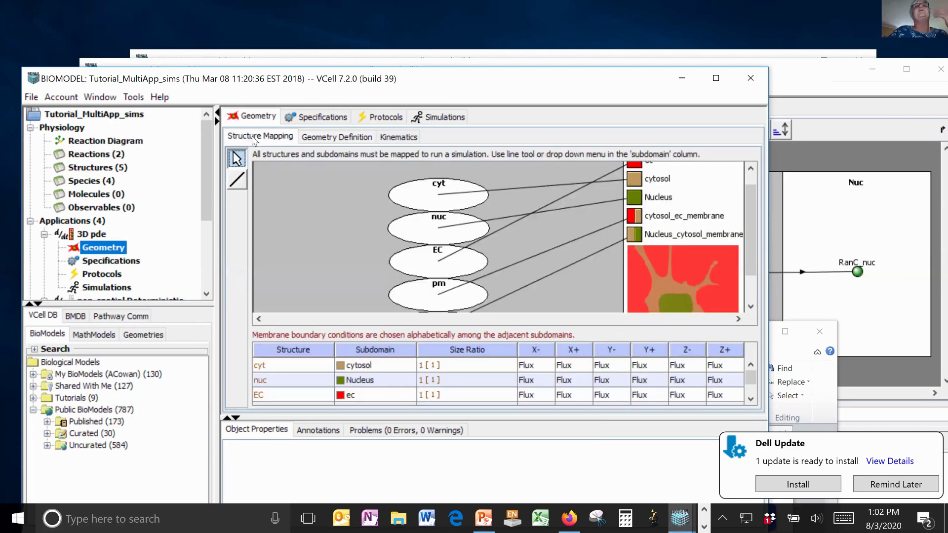
click(352, 138)
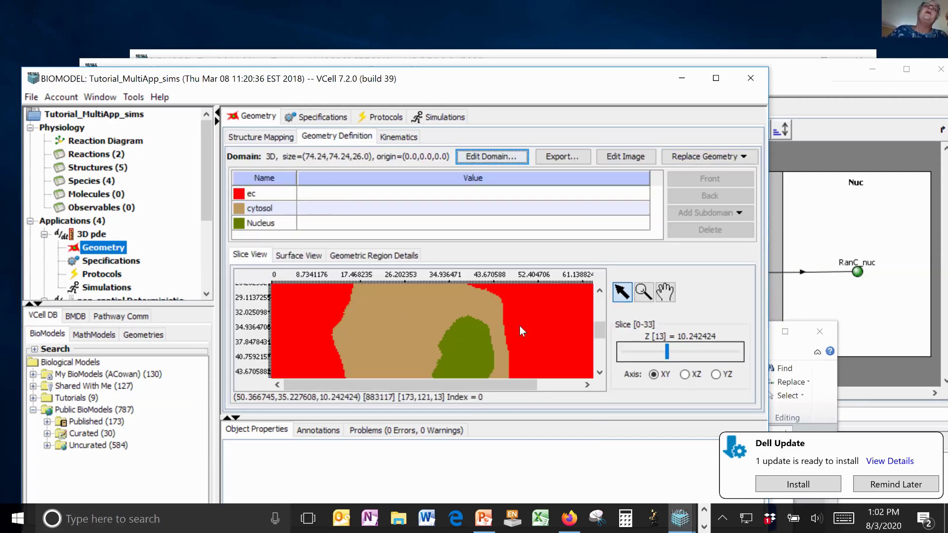
mouse_move(520, 325)
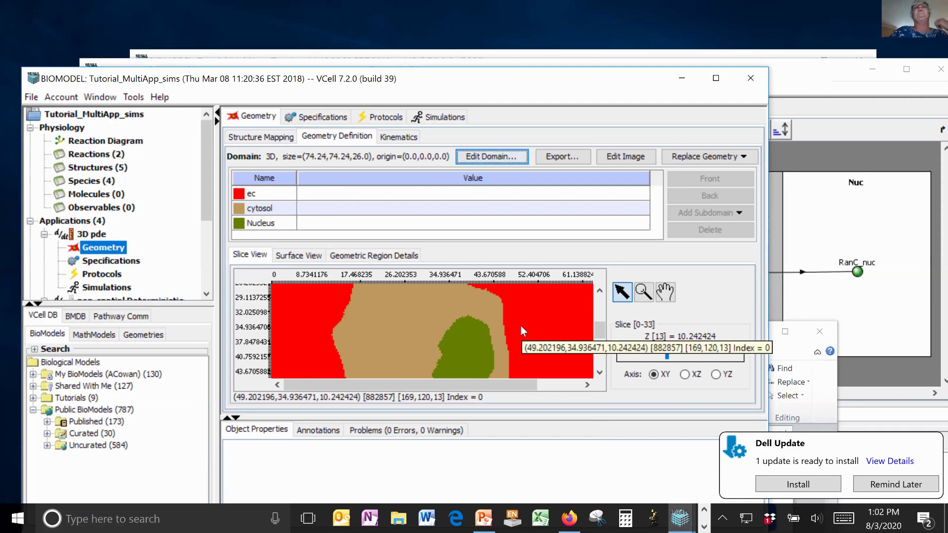
click(334, 136)
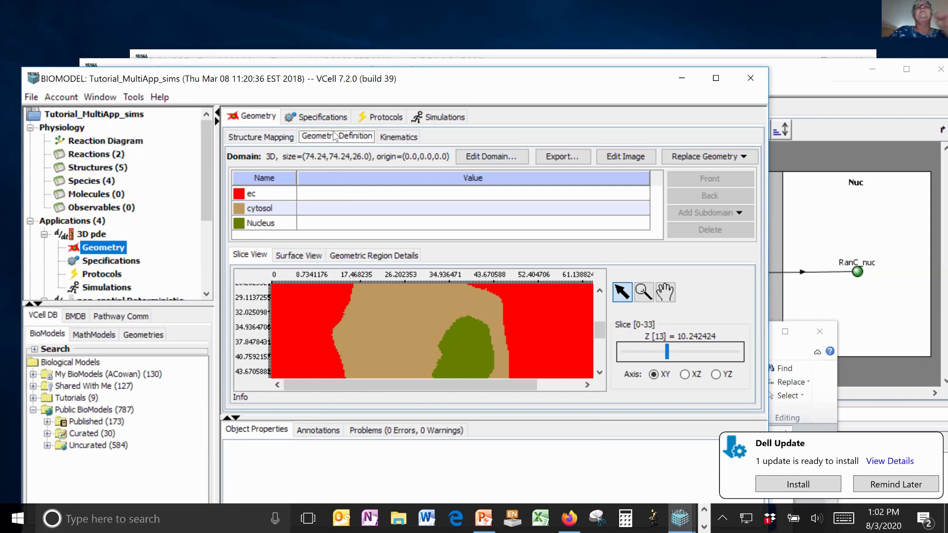
click(273, 139)
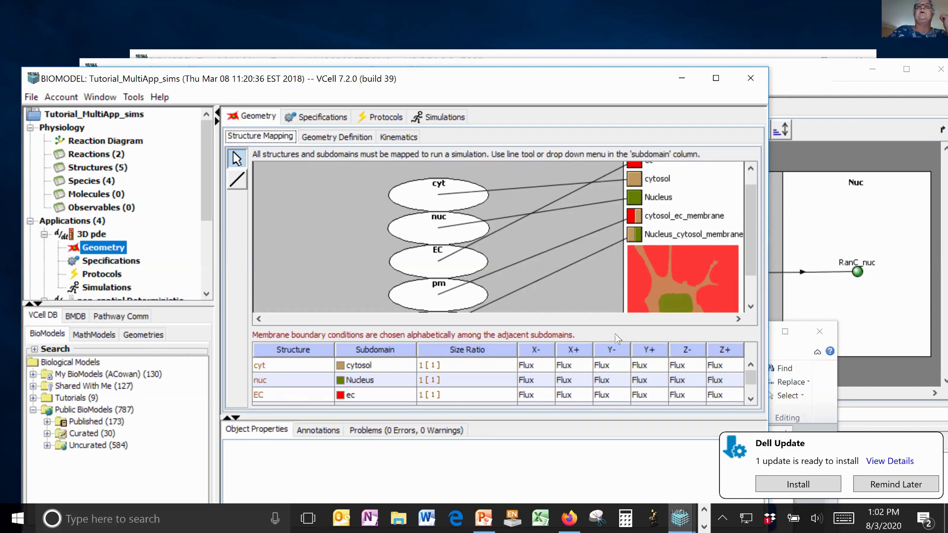
Draw a mapping line from the cyt structure to the cytosol subdomain in the 3D pde structure mapping
drag(494, 81, 499, 63)
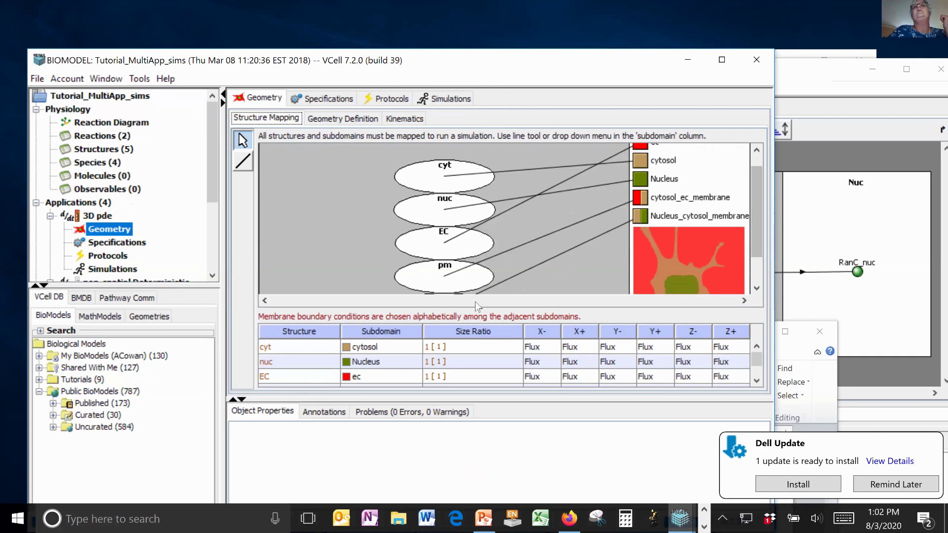
drag(755, 239, 779, 204)
click(243, 161)
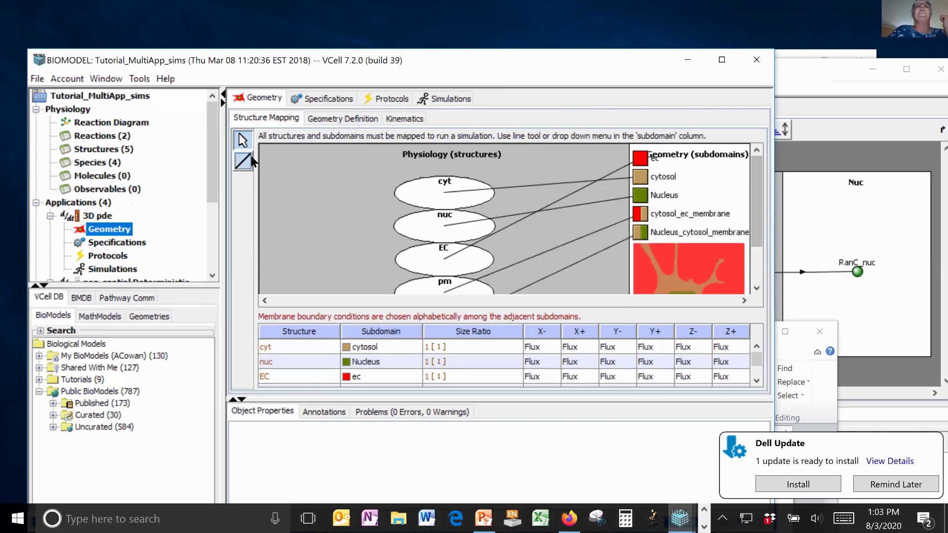
drag(446, 193, 643, 179)
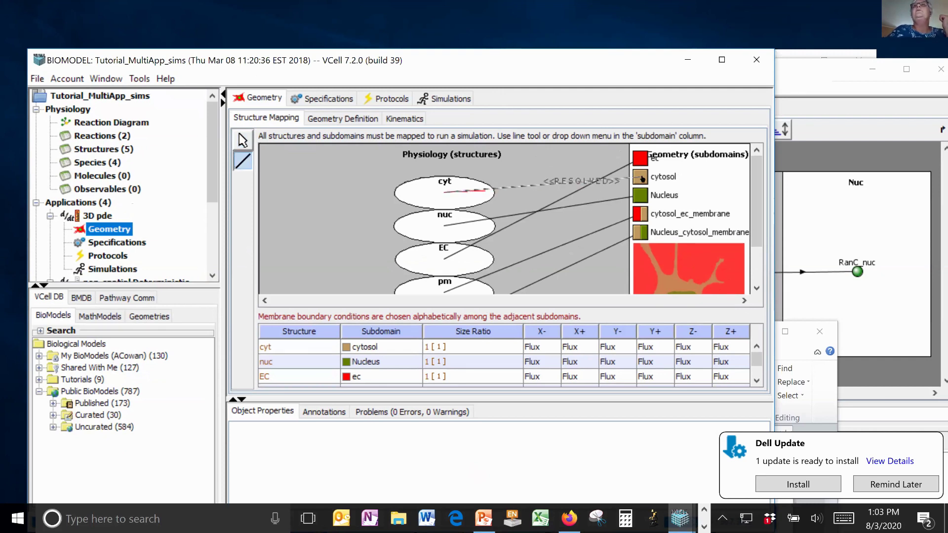
Review the membrane mappings, hide the object properties pane, and move the window up to show the full boundary condition table
drag(759, 202, 765, 247)
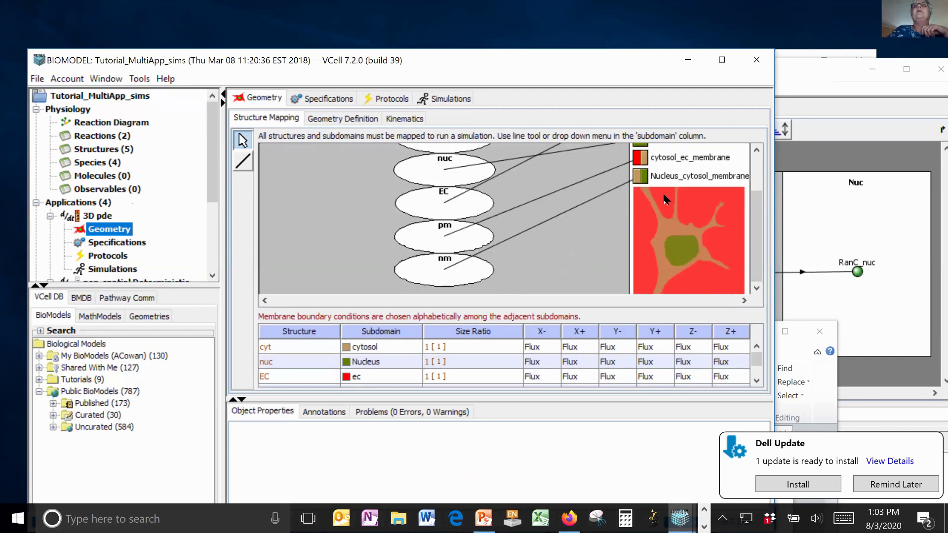
scroll(665, 195, up, 3)
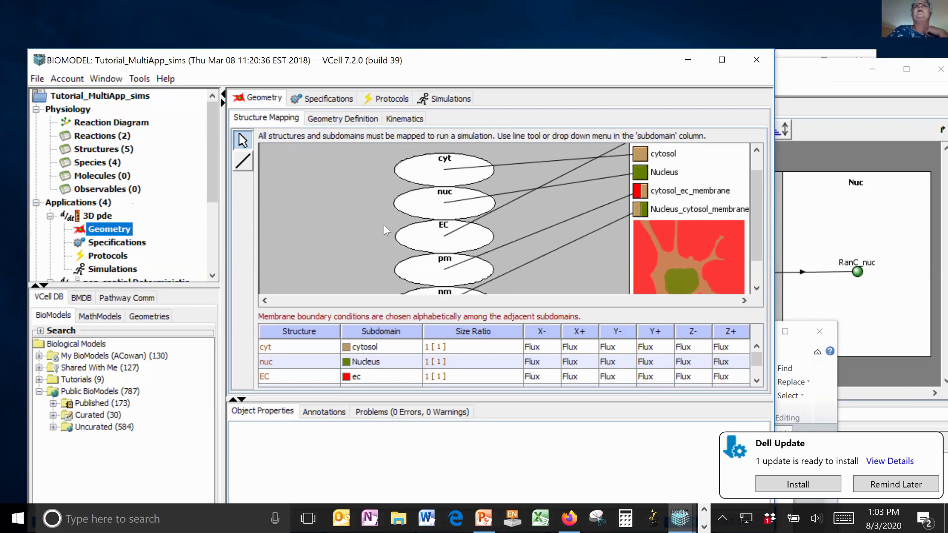
scroll(496, 252, down, 3)
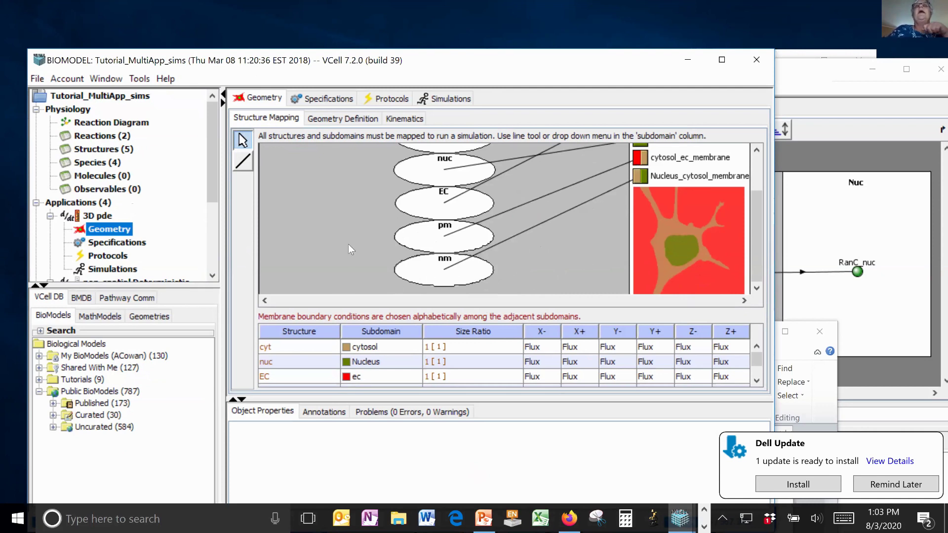
scroll(449, 202, up, 1)
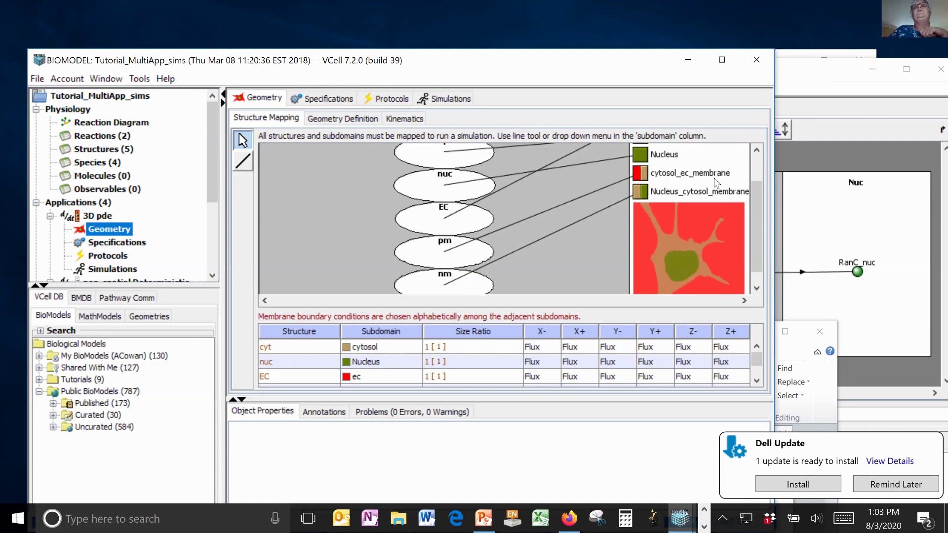
scroll(756, 235, down, 1)
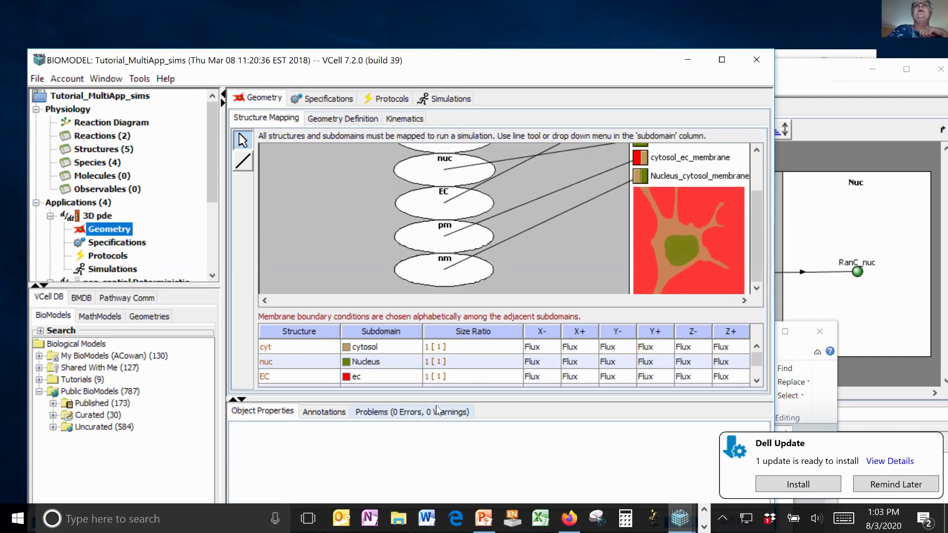
click(242, 400)
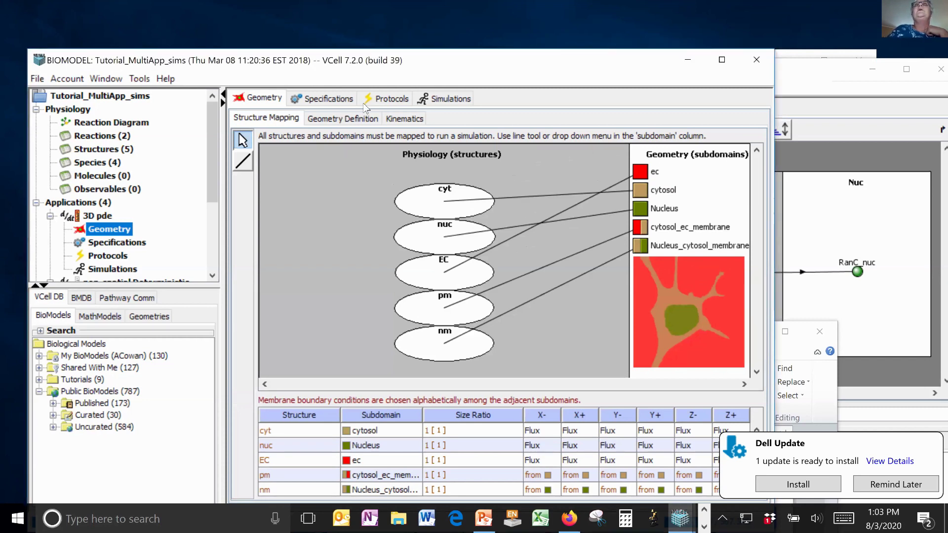
drag(363, 61, 369, 14)
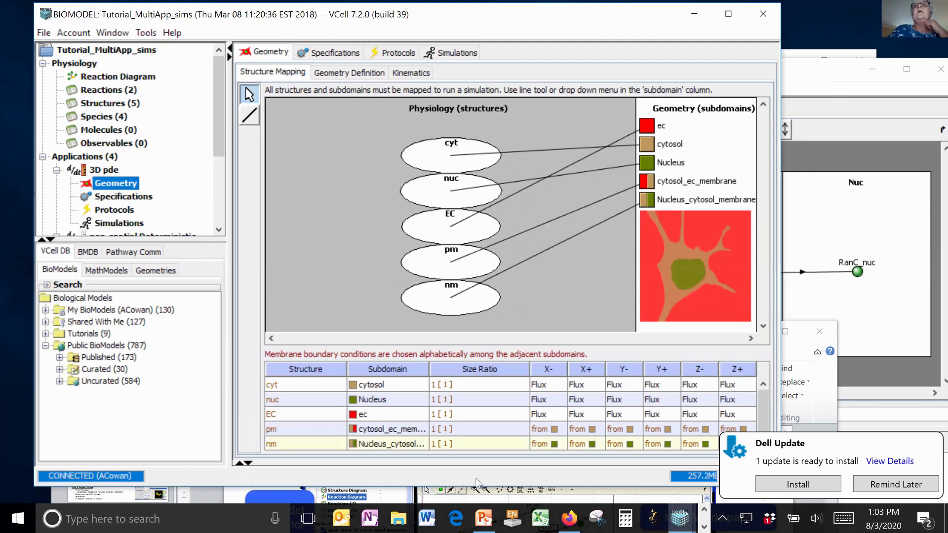
Check the X- boundary condition options for the EC structure, keep Flux, and reposition the BioModel window
click(556, 415)
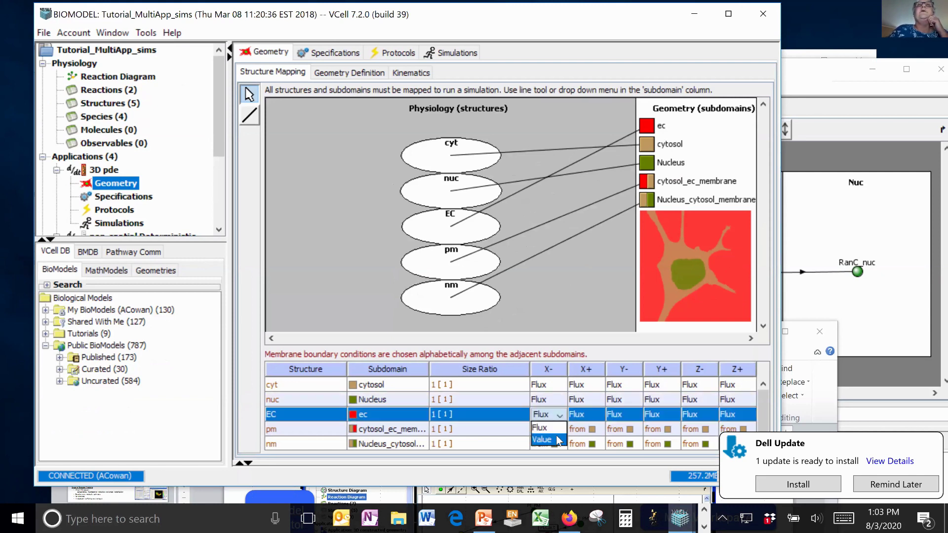
click(552, 426)
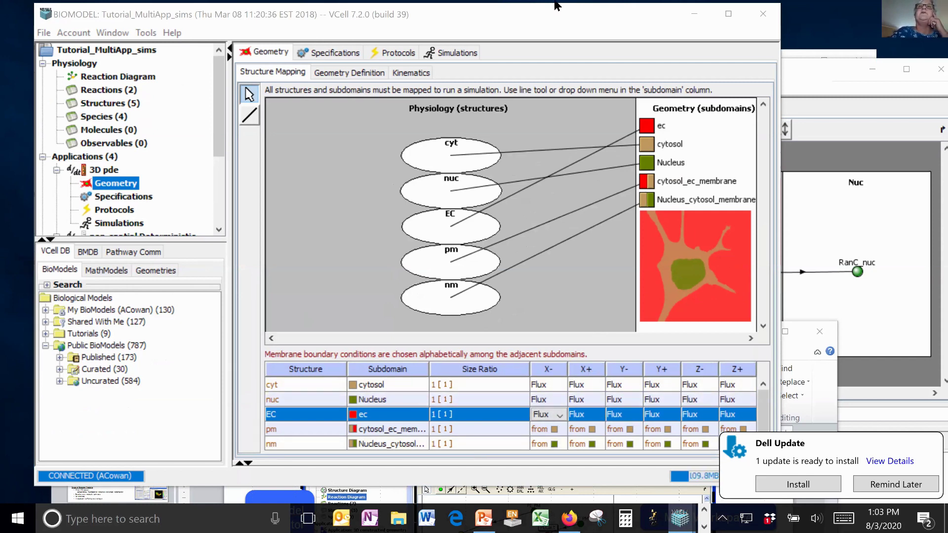
click(537, 3)
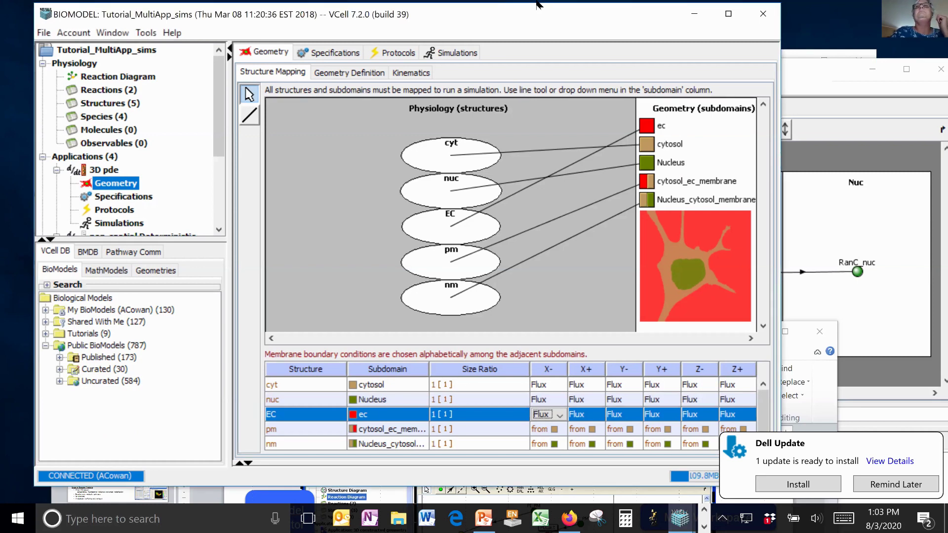
double_click(538, 4)
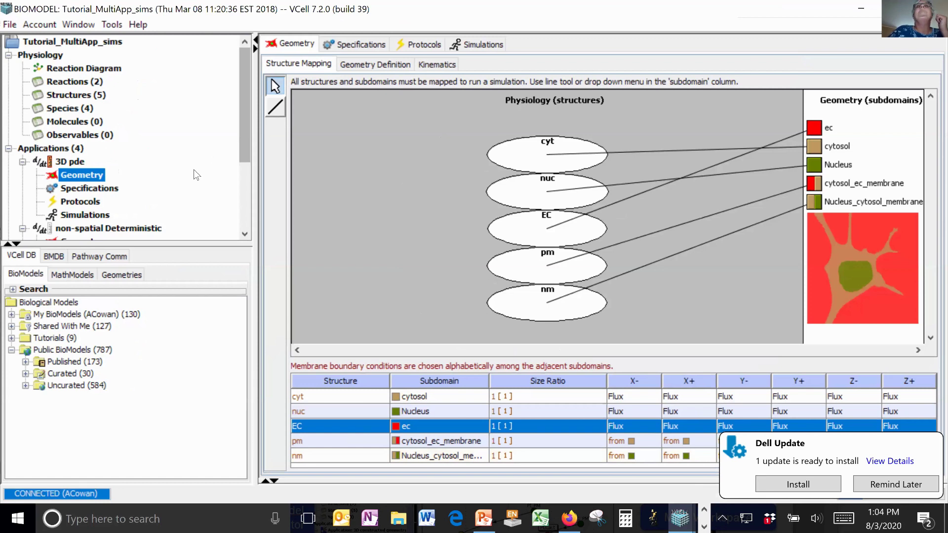
drag(382, 8, 343, 92)
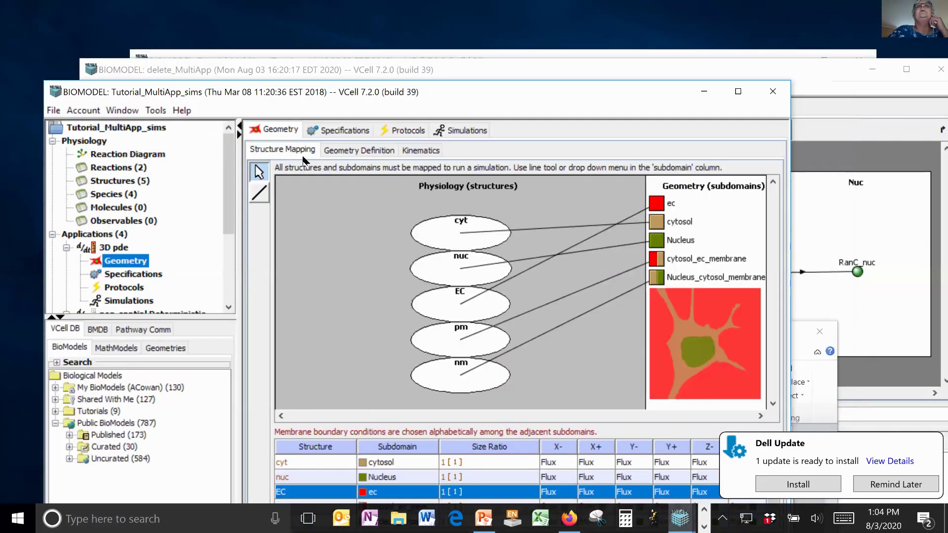
View the geometry definition and the species specifications of 3D pde, checking that Ran_cyt's diffusion constant is editable without changing it
click(368, 155)
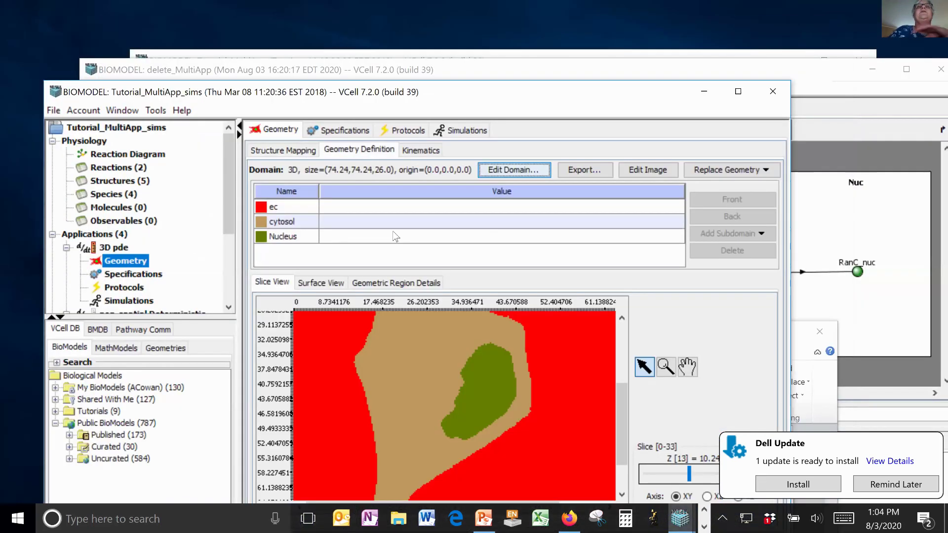
click(347, 129)
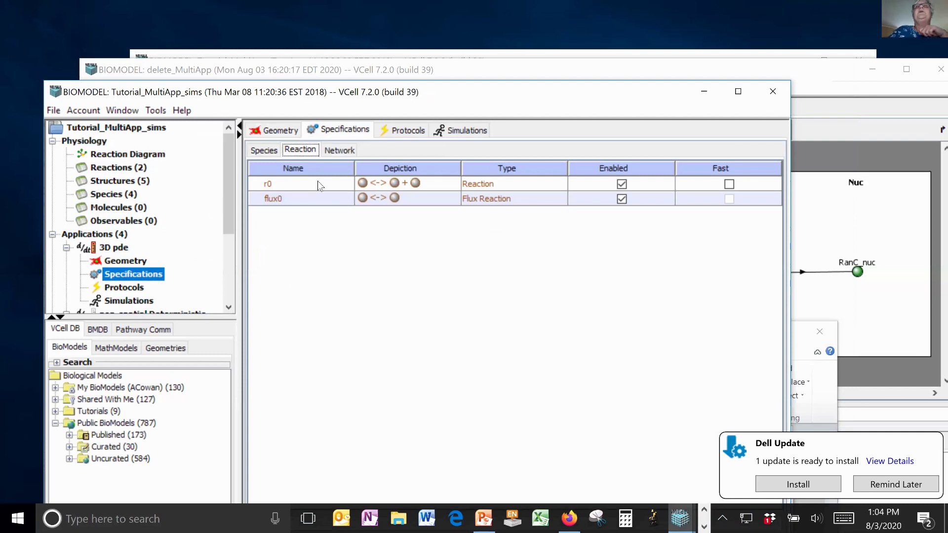
click(254, 151)
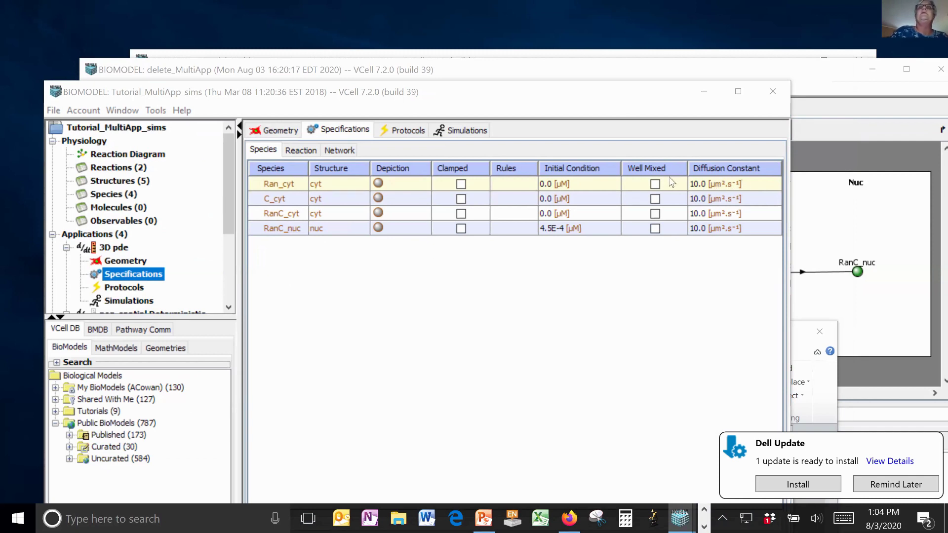
double_click(760, 185)
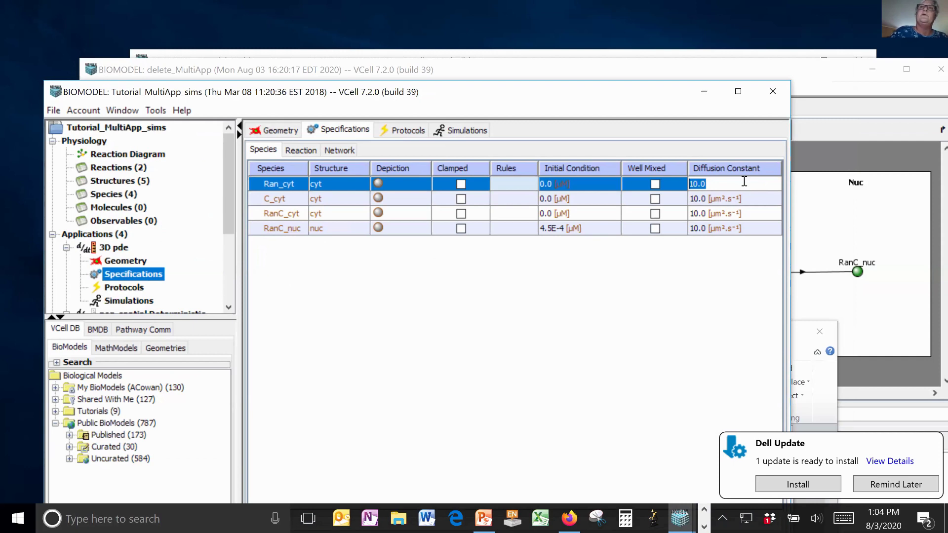
click(754, 201)
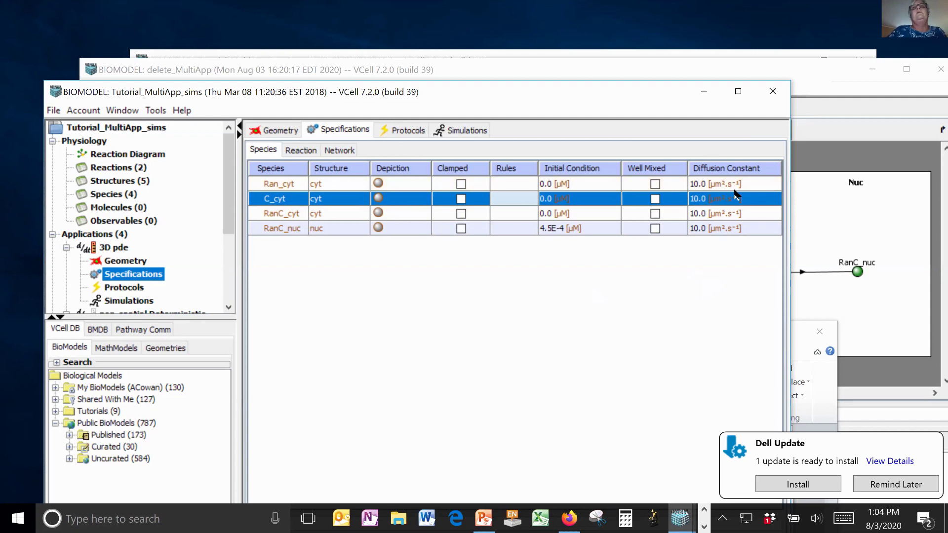
Move the BioModel window slightly and compare the reaction specifications with the species specifications of 3D pde
drag(514, 98, 531, 92)
click(318, 148)
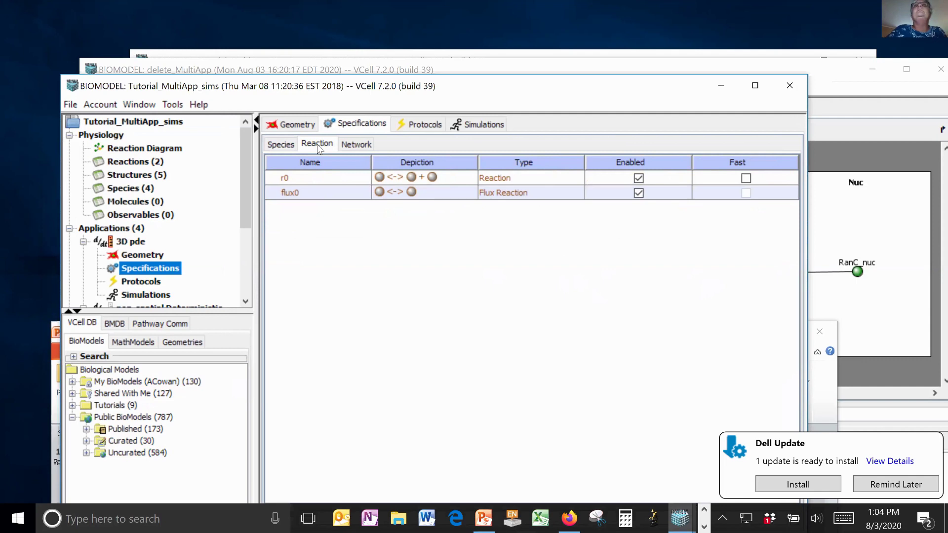
click(291, 148)
click(324, 145)
View the Microscope Measurements protocol of 3D pde, including its point spread function and fluorescent species choices
click(425, 125)
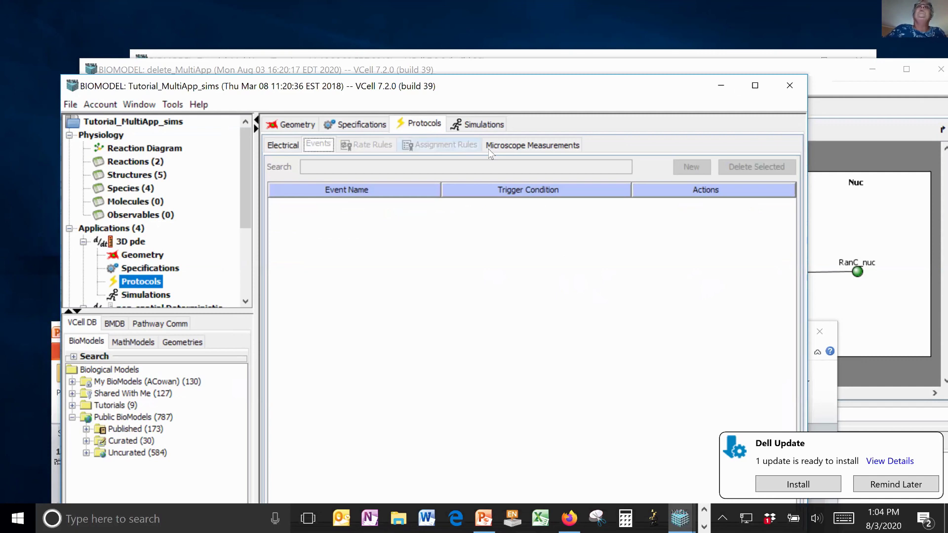
click(538, 144)
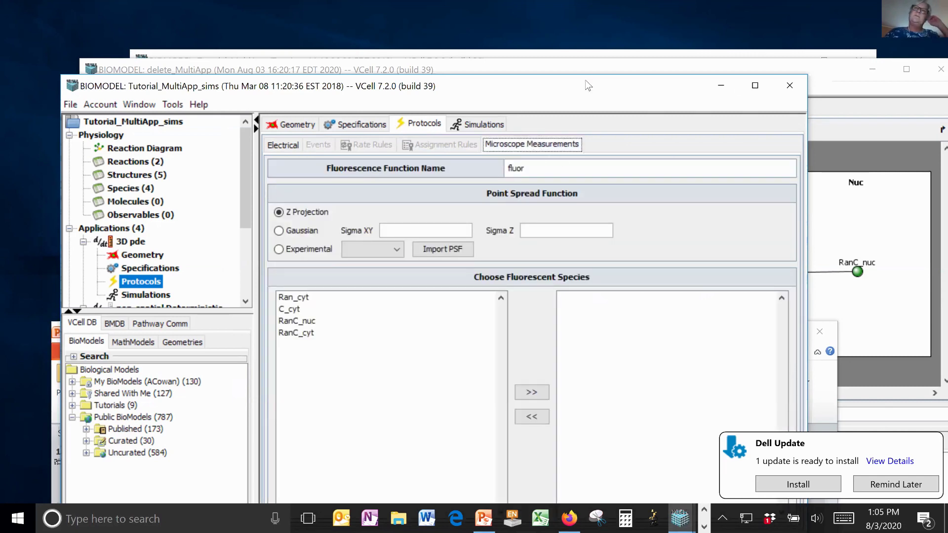
drag(586, 80, 598, 68)
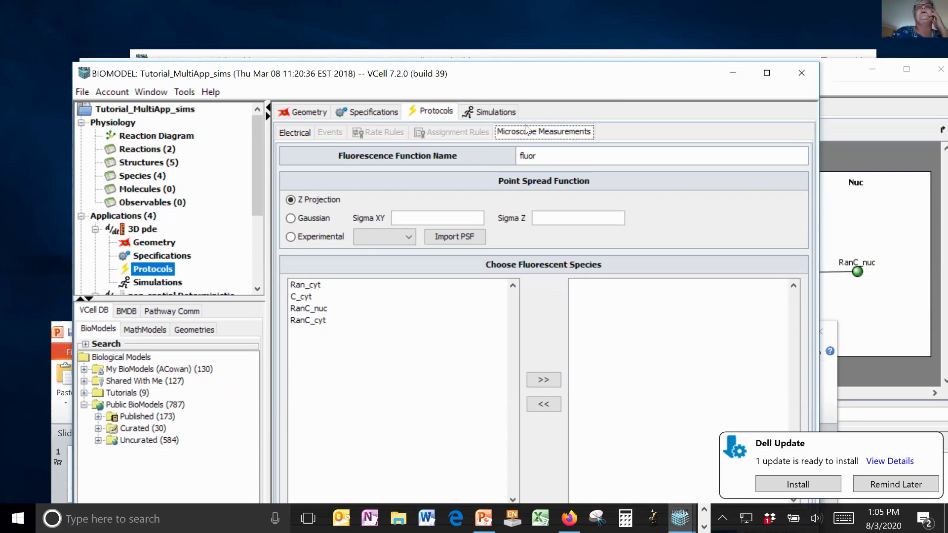
Open Simulation4 of 3D pde for editing, view its parameter values and scan options, and reposition the edit dialog
click(513, 116)
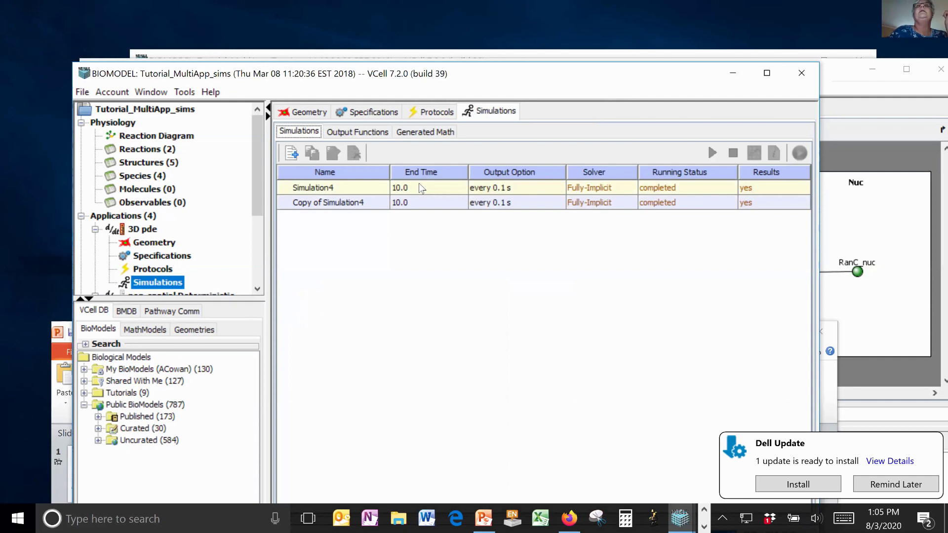
click(418, 186)
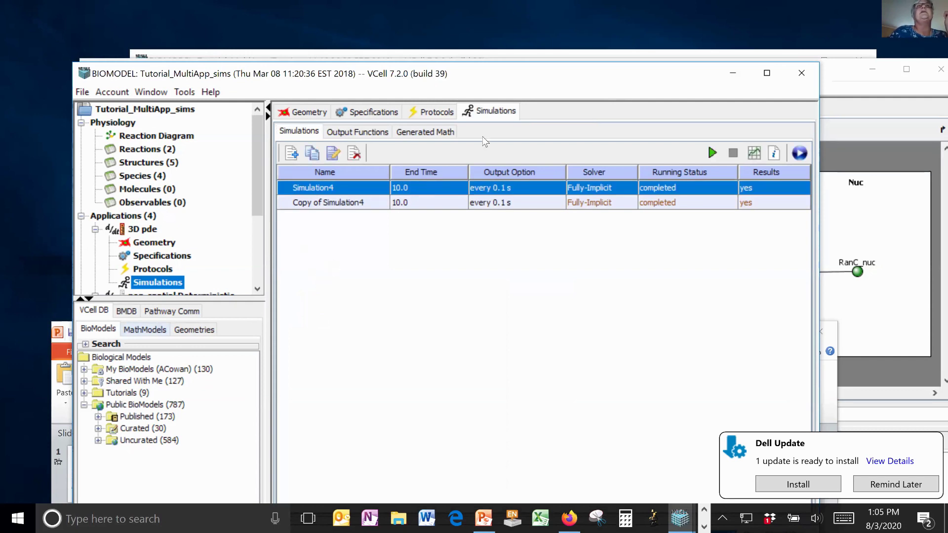
click(334, 154)
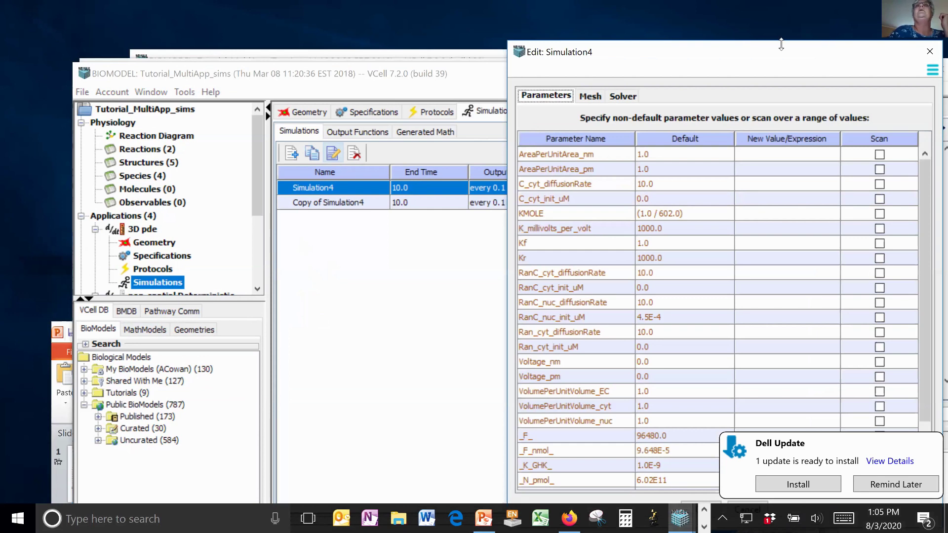
drag(781, 44, 780, 51)
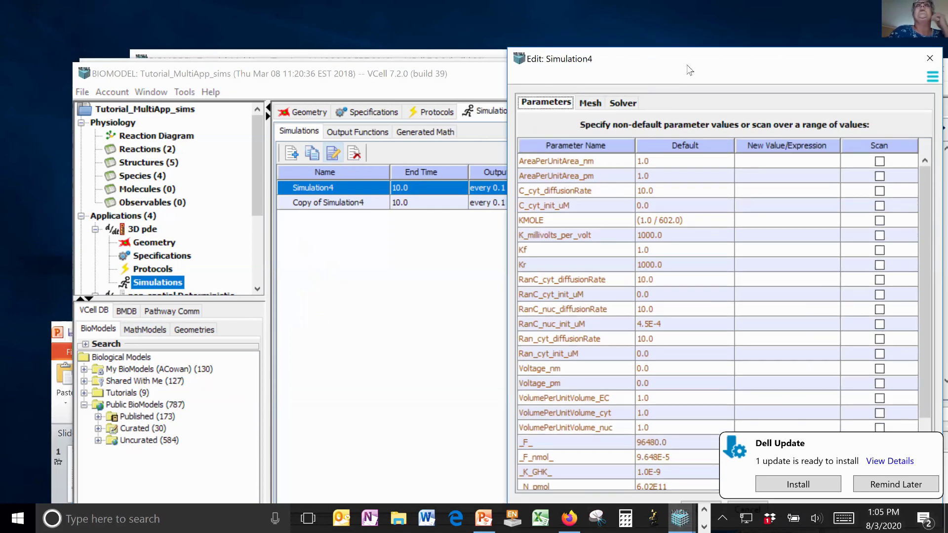
drag(687, 65, 498, 96)
Try a finer mesh for Simulation4 with X set to 201 elements while the aspect ratio is locked
click(408, 136)
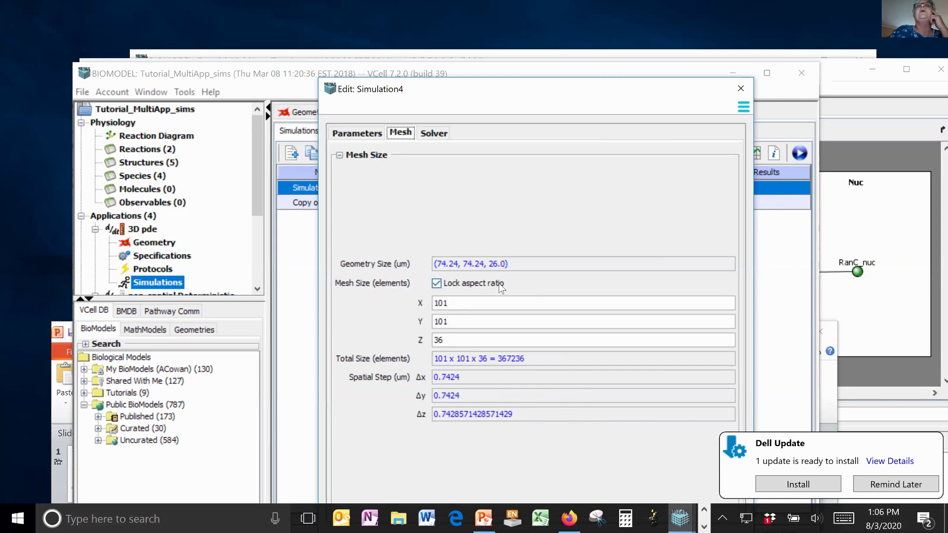
double_click(474, 298)
click(481, 303)
double_click(480, 303)
text(201)
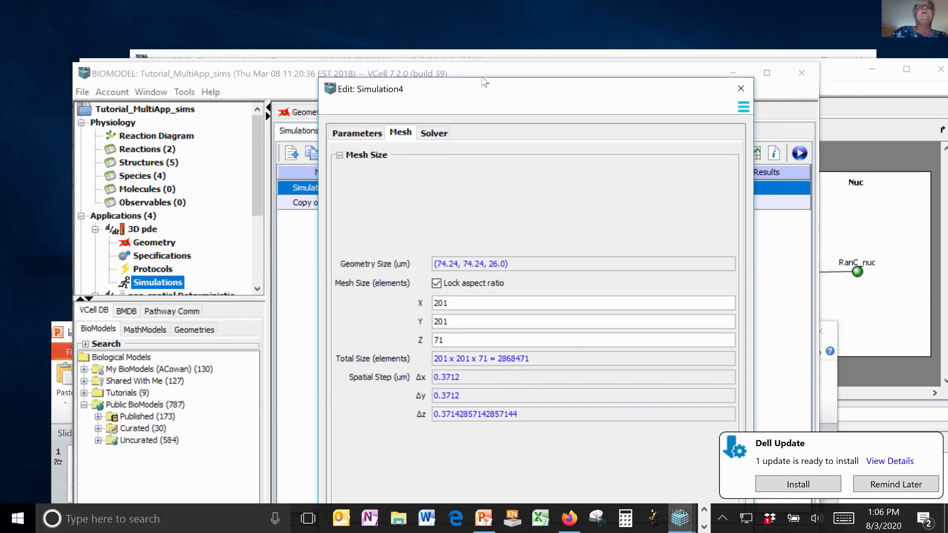
View Simulation4's solver integrator, time bounds, error tolerance and output options, then close the edit dialog without applying changes
drag(483, 92, 411, 77)
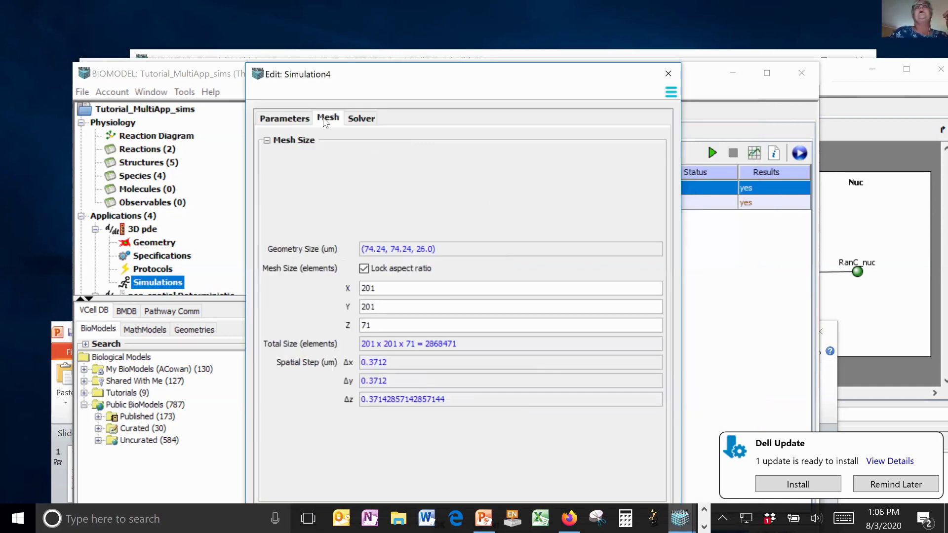
click(364, 119)
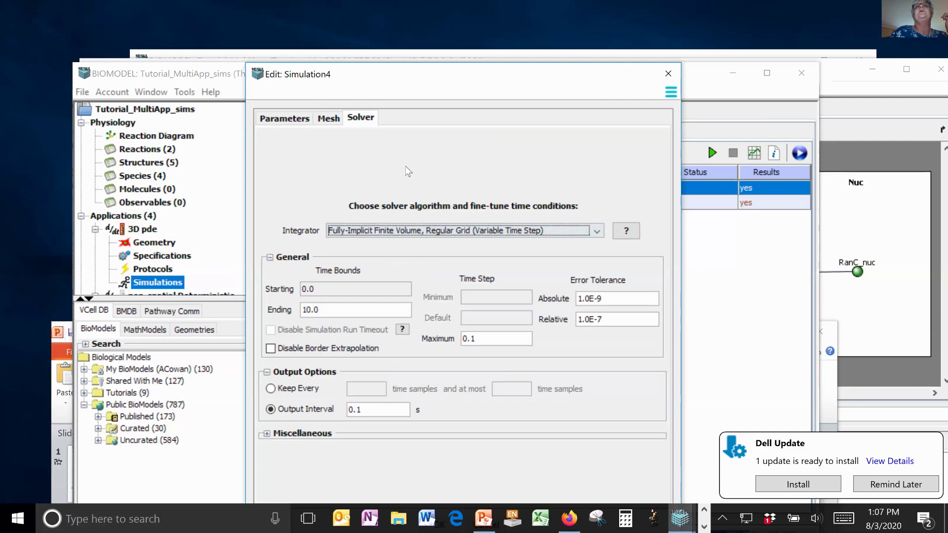
drag(455, 83, 539, 67)
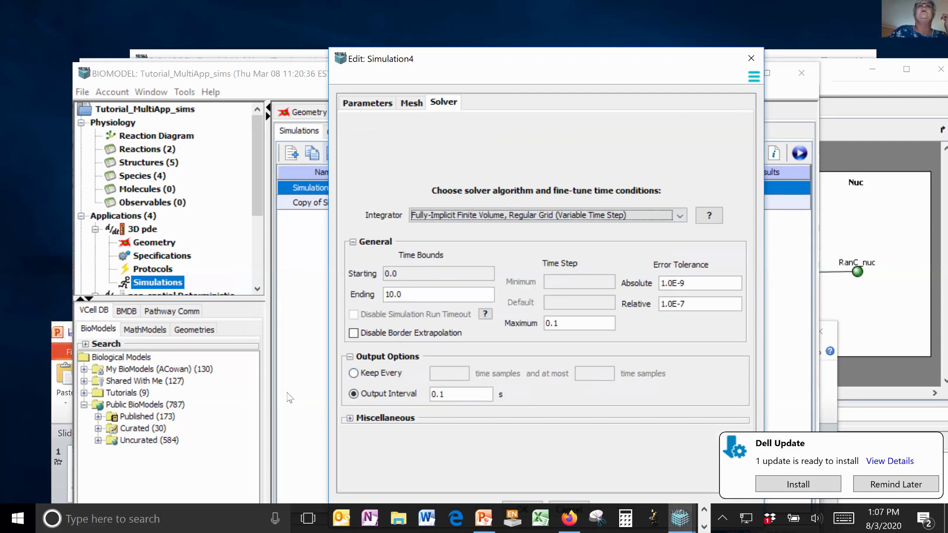
drag(561, 60, 533, 188)
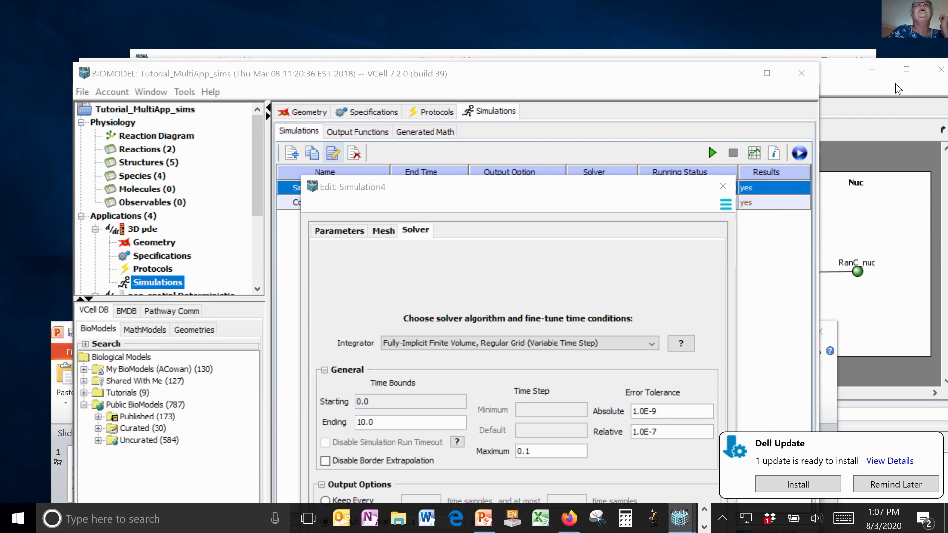
click(422, 86)
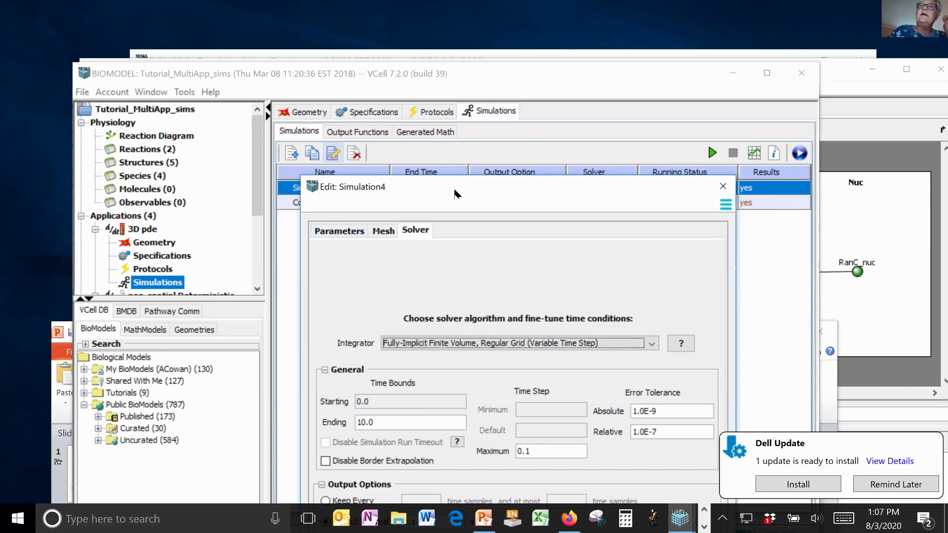
drag(457, 194, 452, 181)
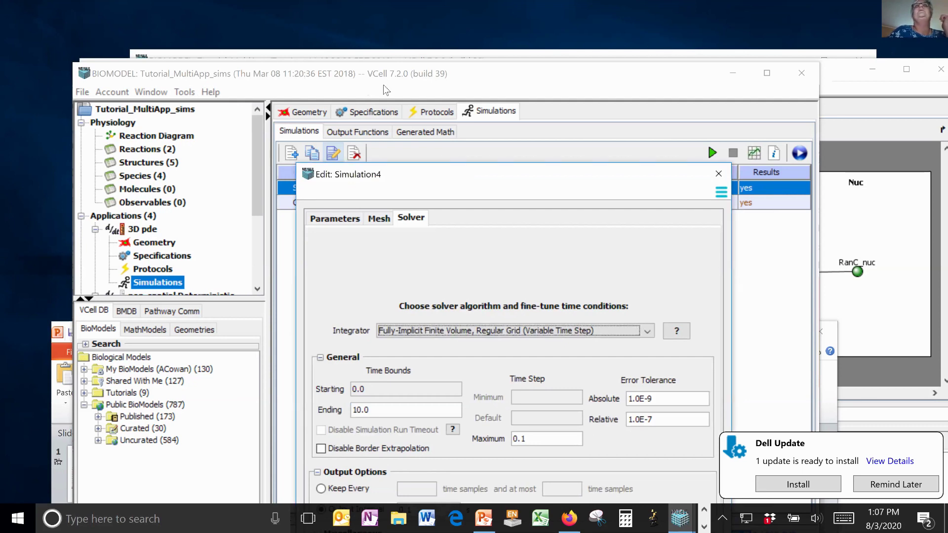
drag(440, 180, 274, 168)
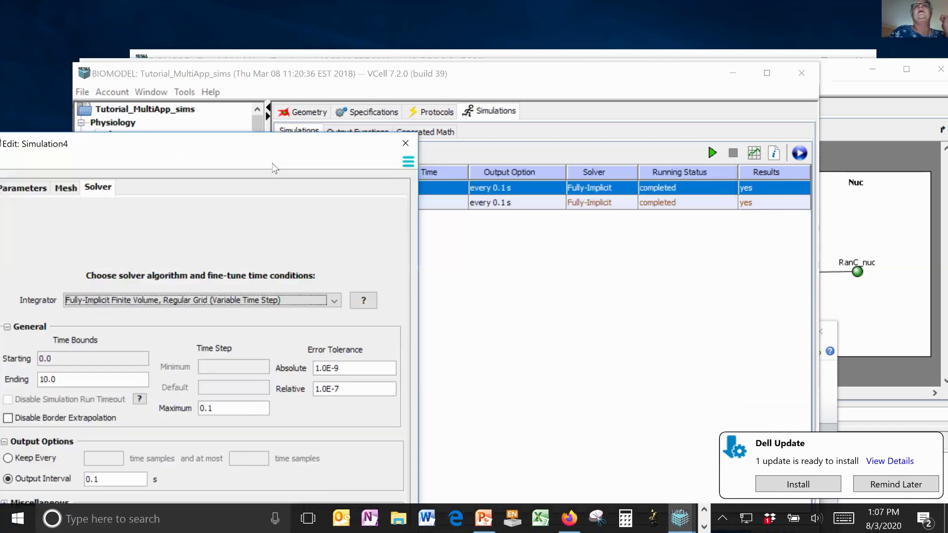
click(406, 143)
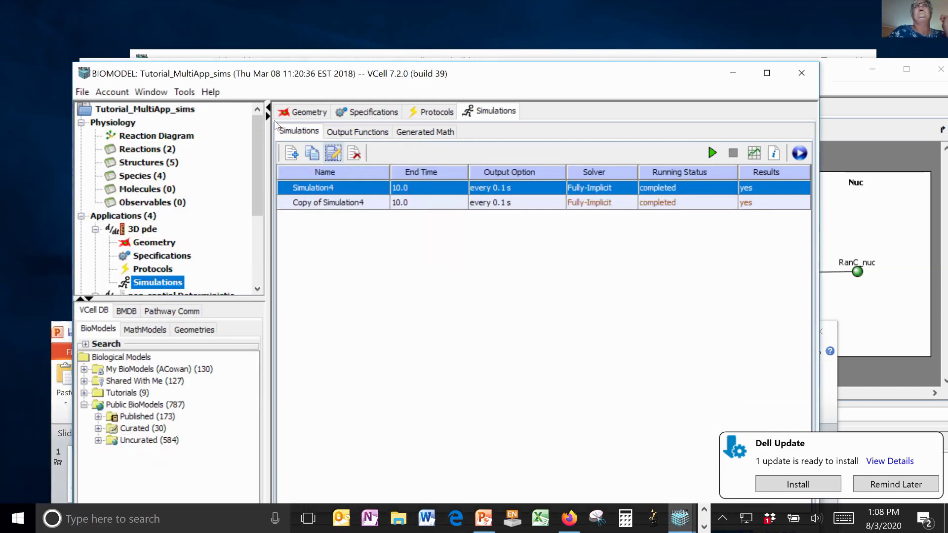
Open VCell Help, view its contents list and Introduction page, move the help window aside and close it
click(210, 92)
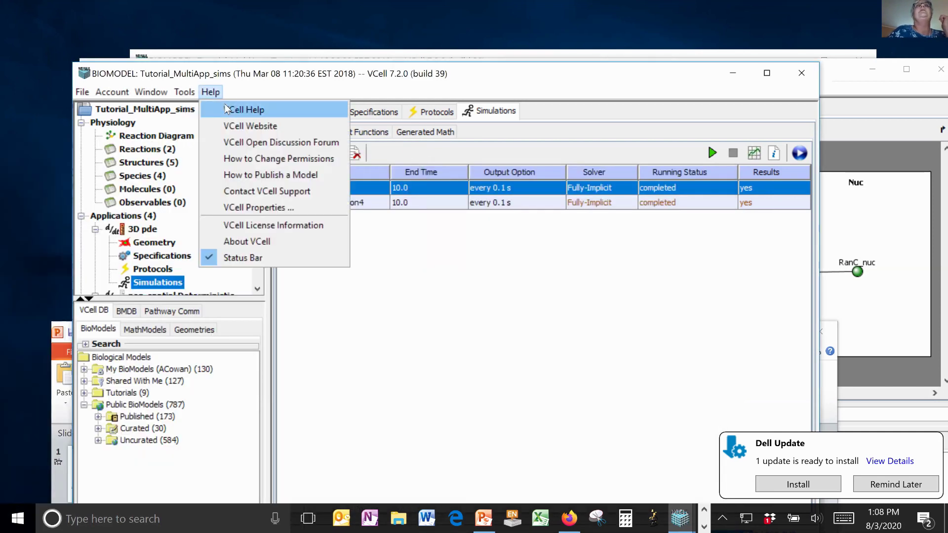
click(227, 109)
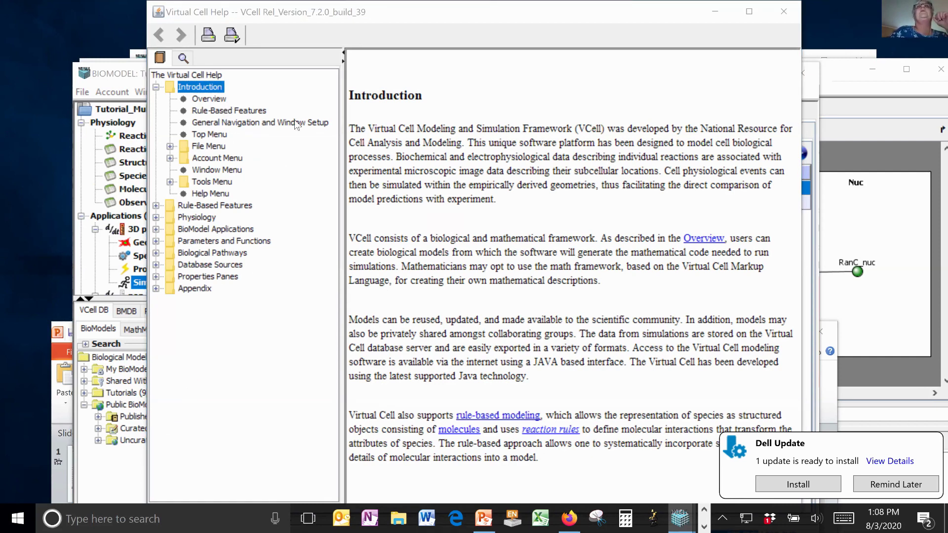
click(571, 20)
drag(572, 19, 256, 171)
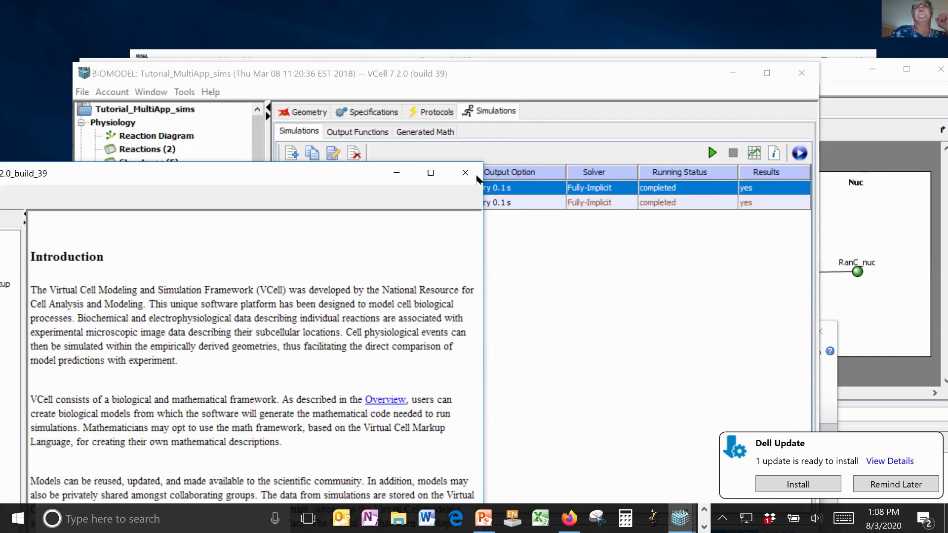
click(508, 232)
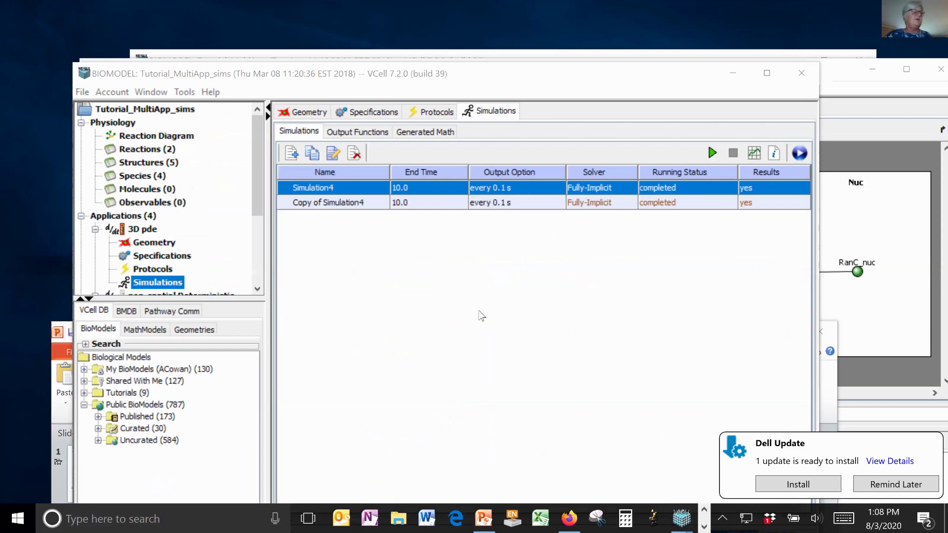